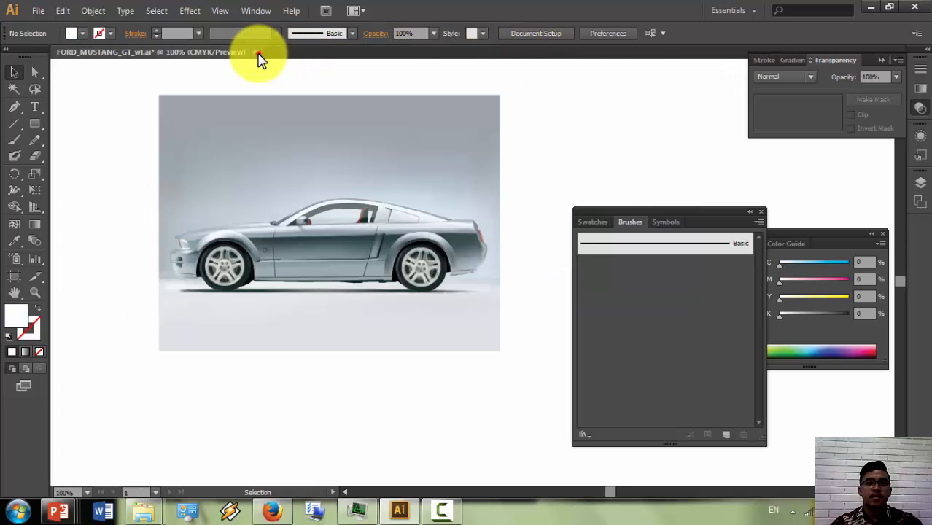
Step: Close the FORD_MUSTANG_GT_wl.ai document without saving its changes
left_click(257, 53)
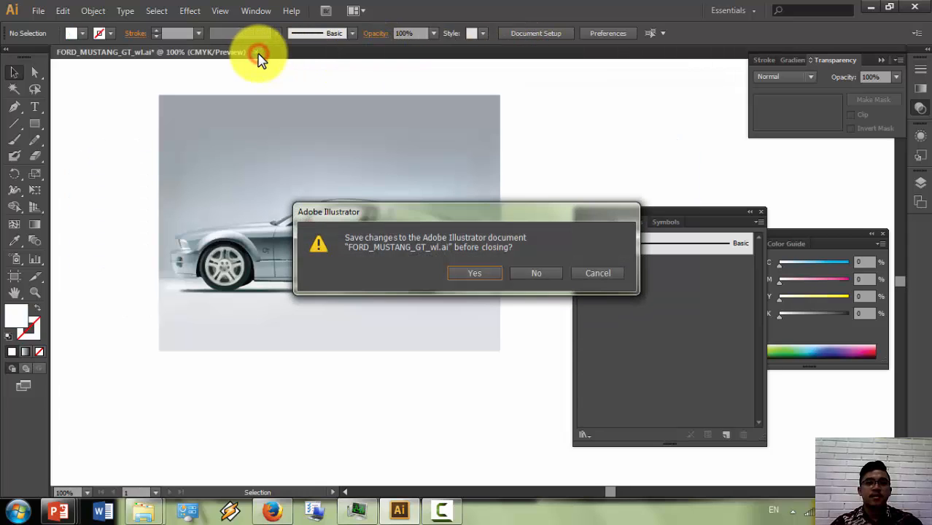
left_click(539, 274)
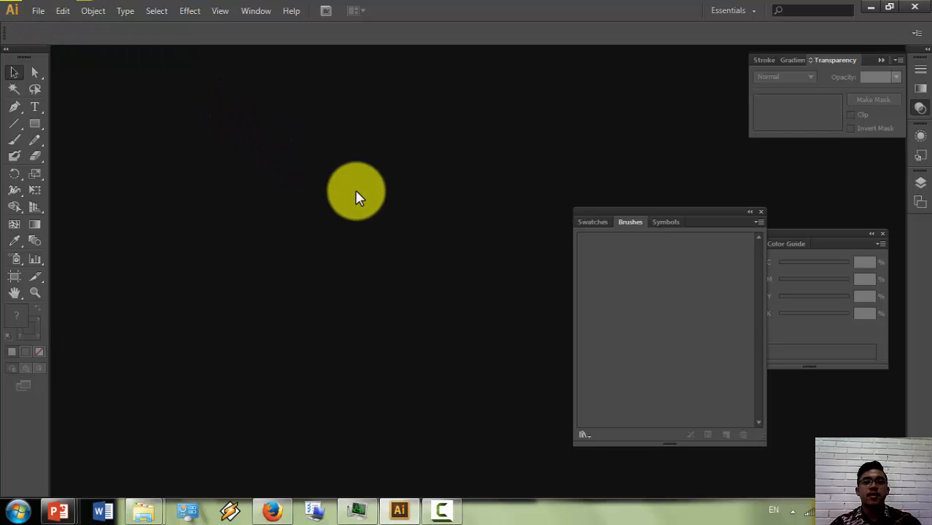
Step: Start setting up a new document and choose the Print profile for it
left_click(41, 12)
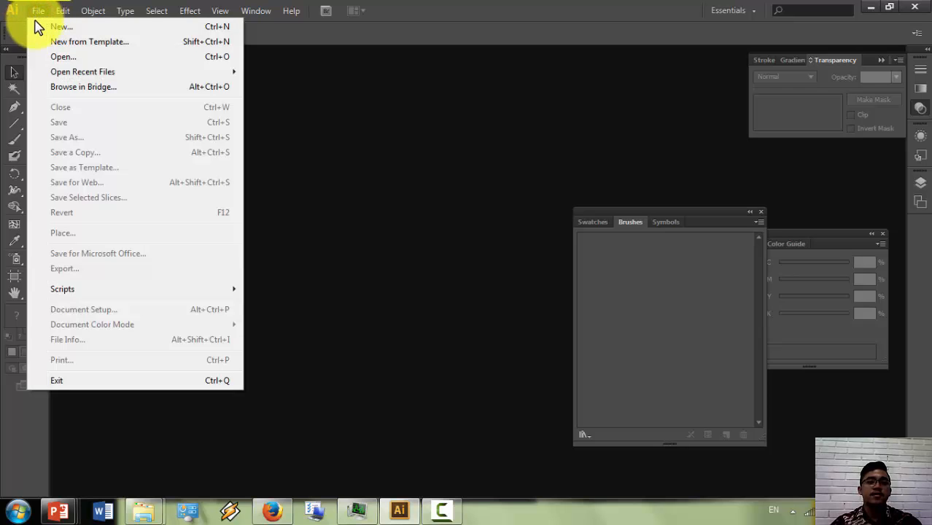
left_click(60, 28)
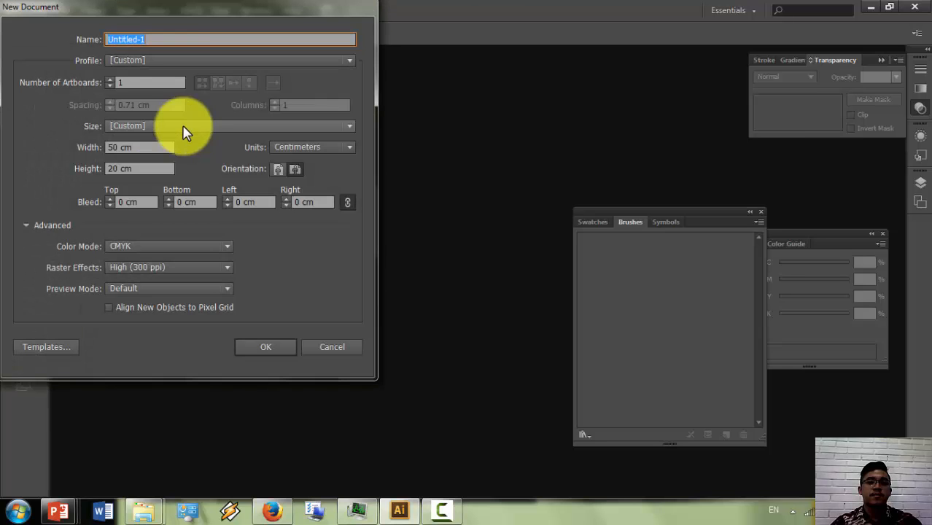
left_click_drag(188, 12, 292, 45)
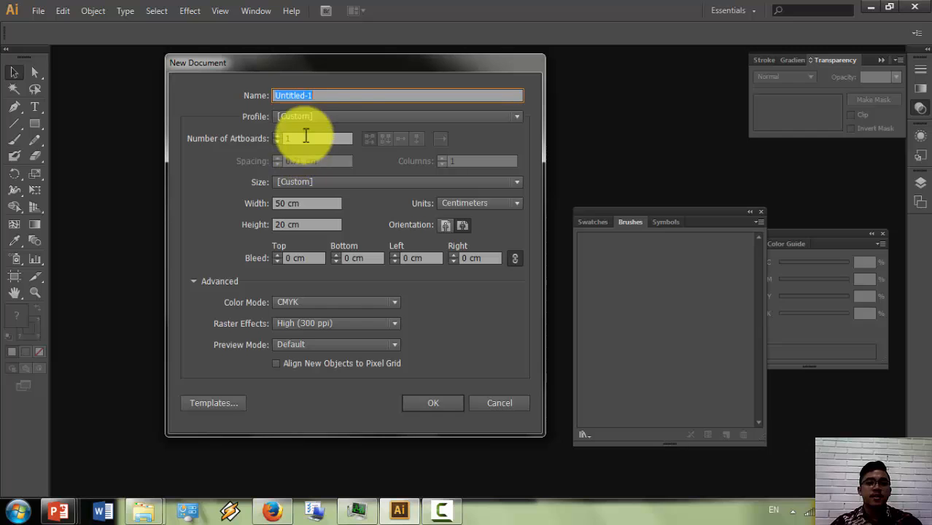
left_click(346, 118)
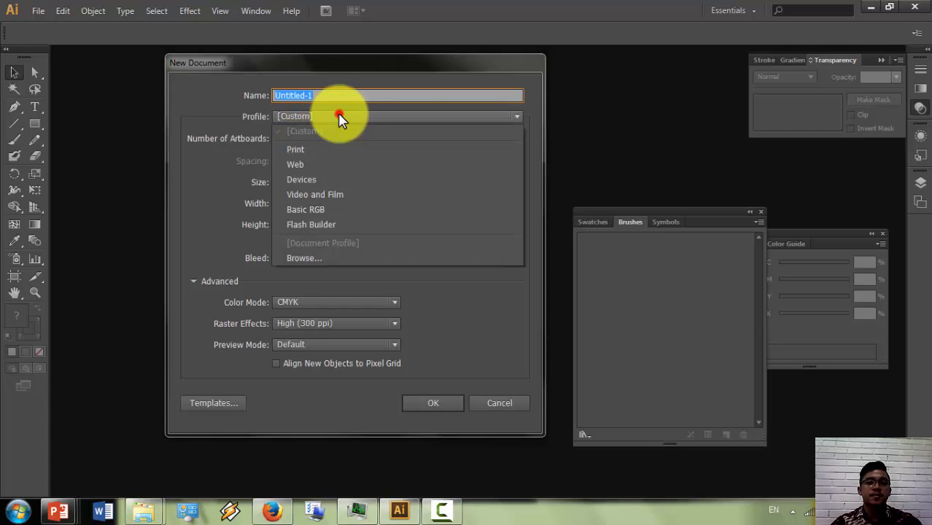
left_click(321, 150)
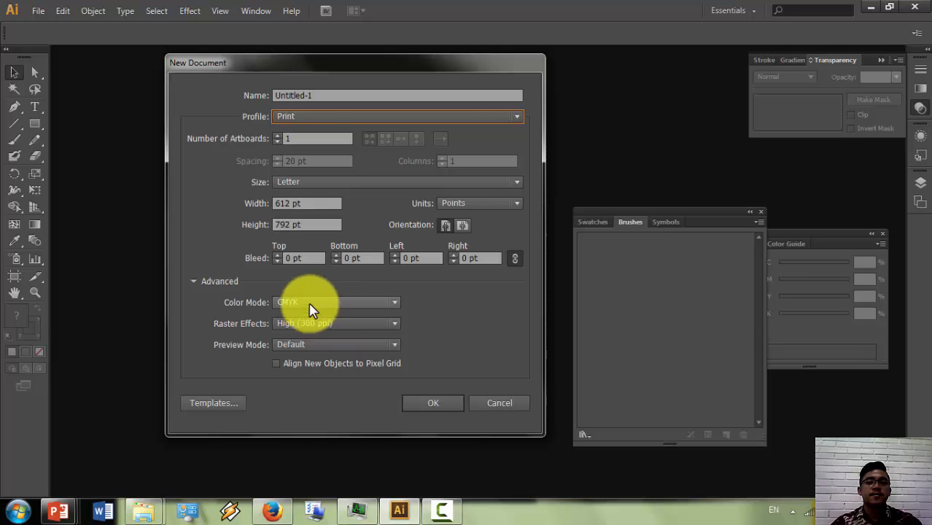
left_click(302, 116)
left_click(302, 161)
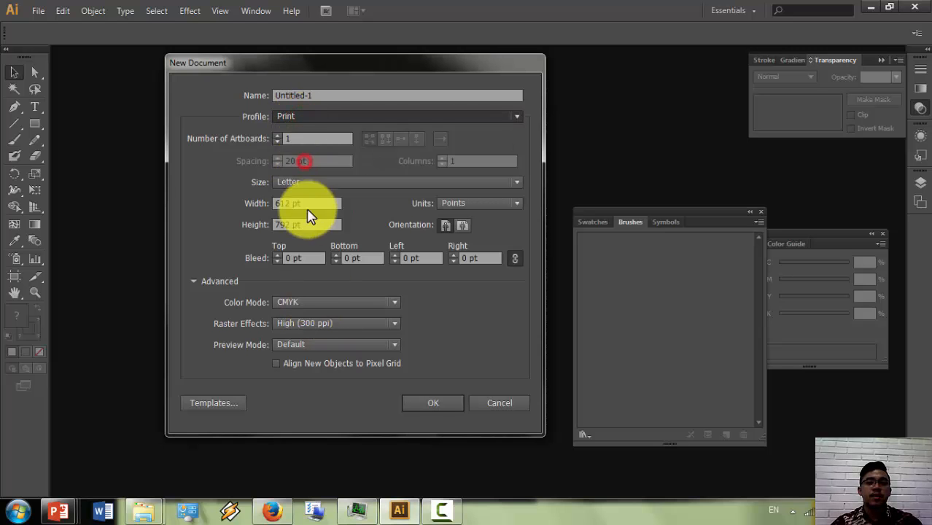
Step: Switch the new document's profile to Web, keep the 960 x 560 size and Screen (72 ppi) raster effects, and create it
left_click(312, 116)
left_click(315, 102)
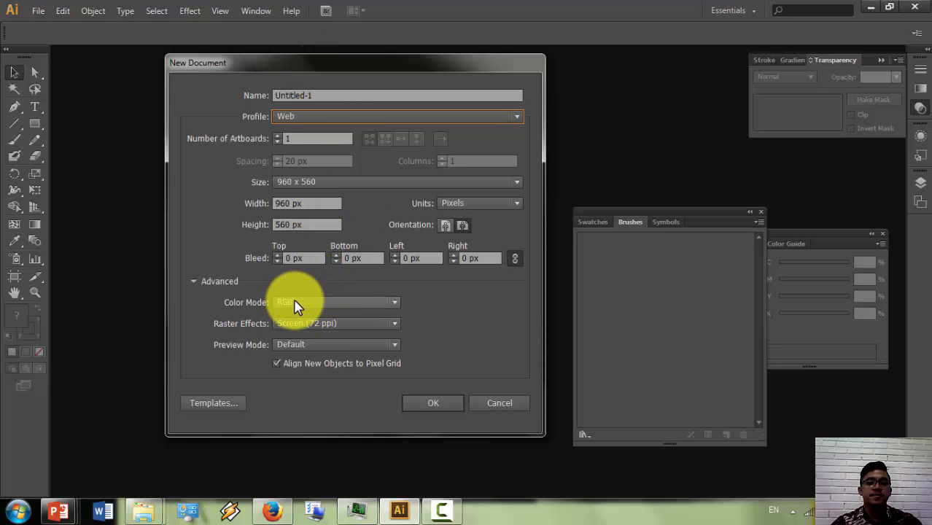
left_click(379, 326)
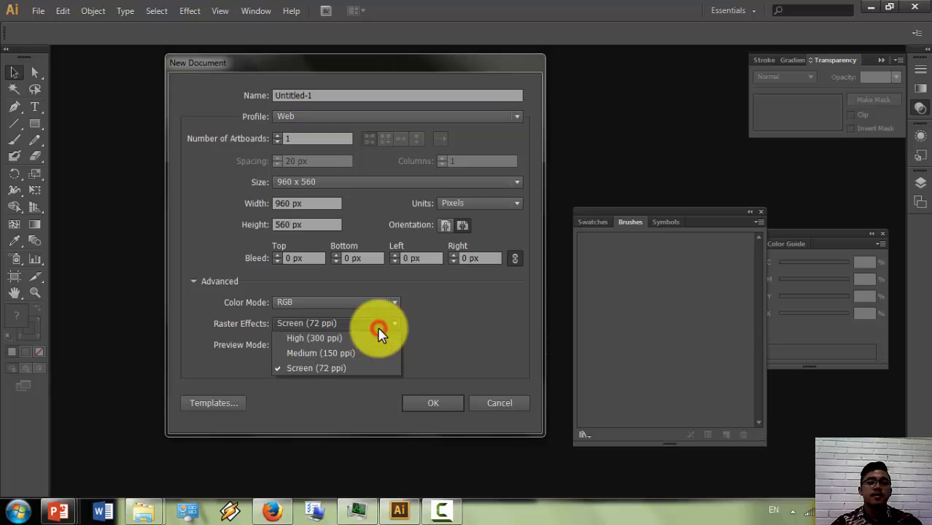
left_click(405, 326)
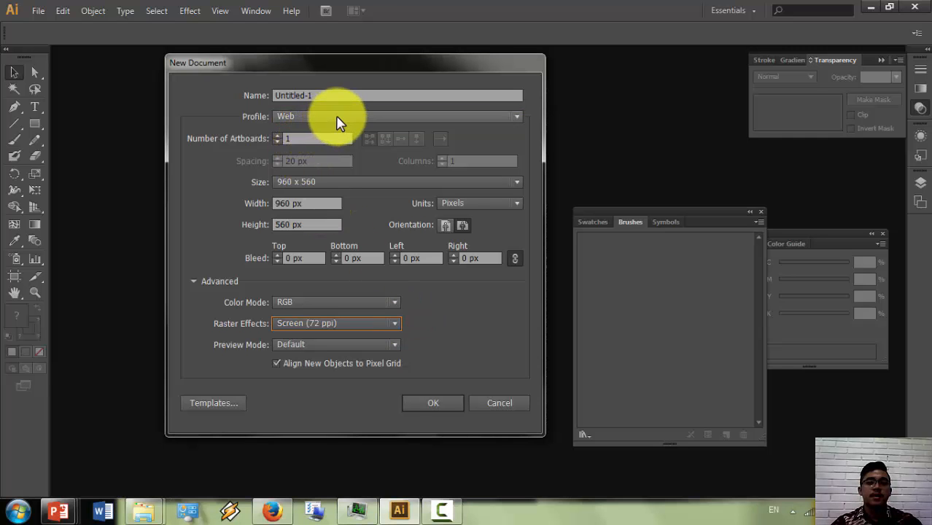
left_click(321, 183)
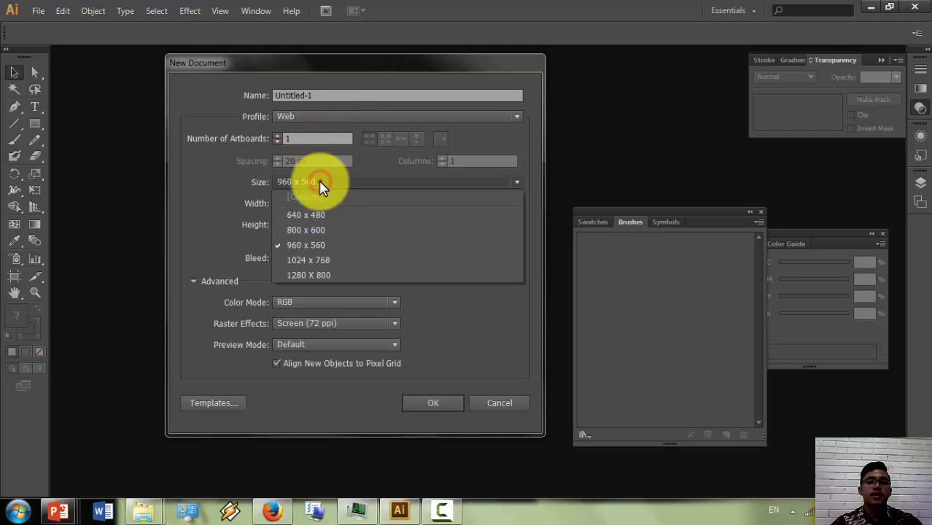
left_click(321, 185)
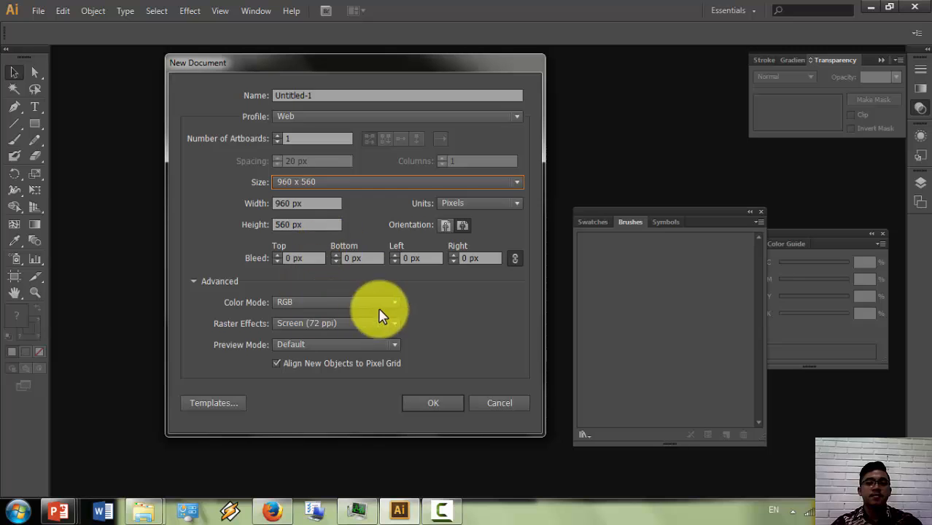
left_click(351, 118)
left_click(426, 318)
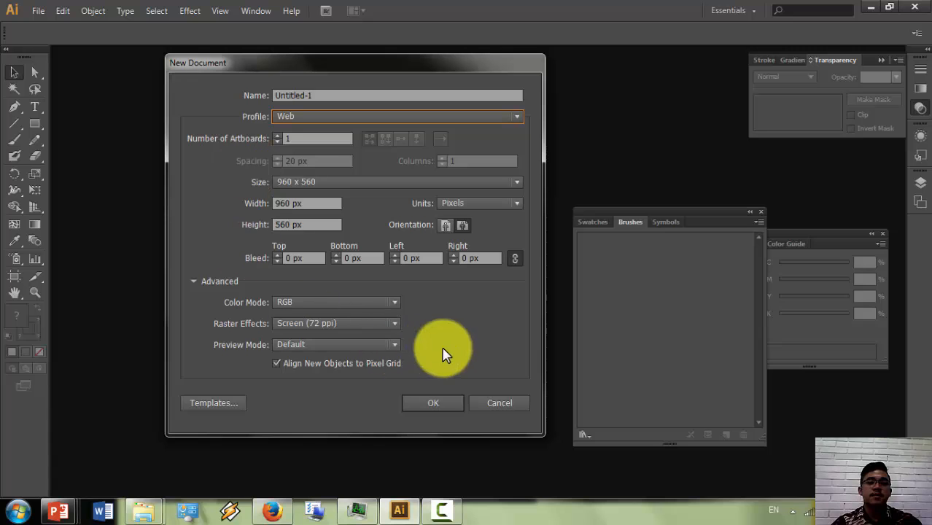
left_click(423, 403)
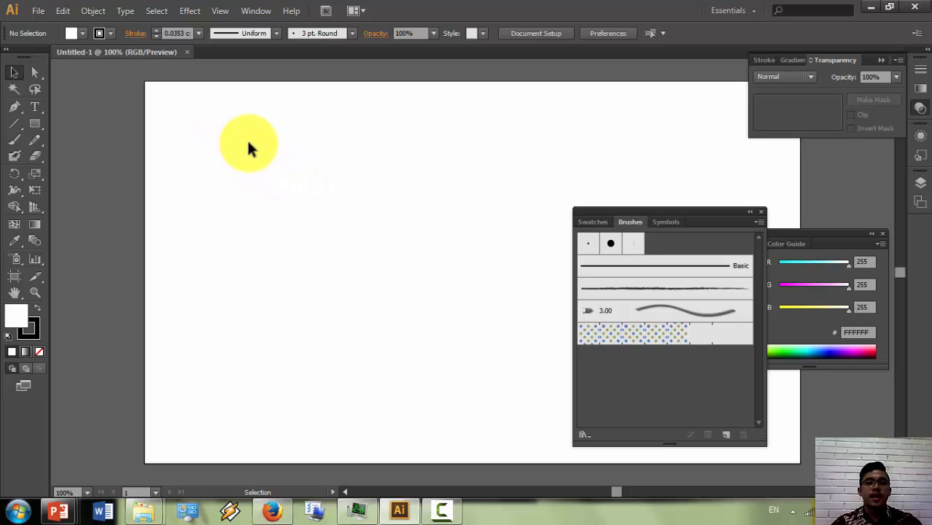
Step: Clear the workspace by closing the floating Brushes, Pathfinder and Color panels and collapsing the Transparency panel
scroll(259, 155, "right", 1)
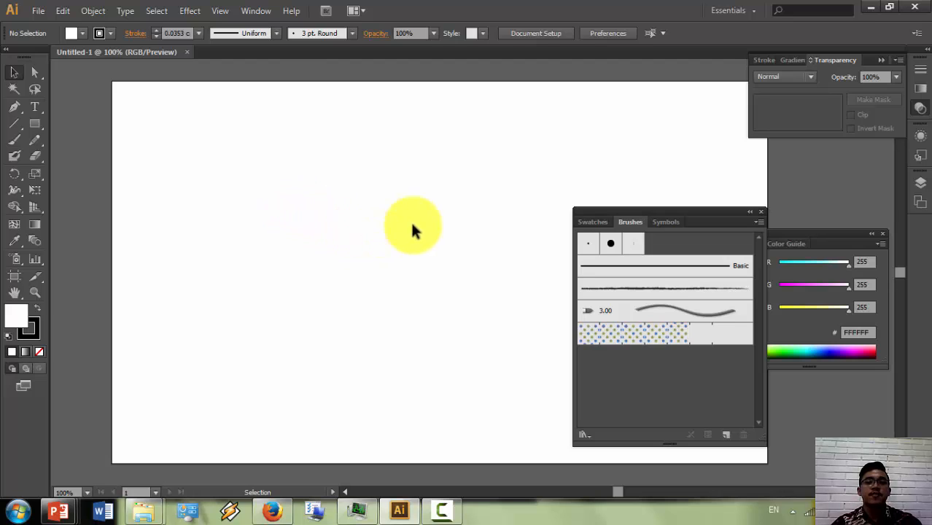
left_click(762, 213)
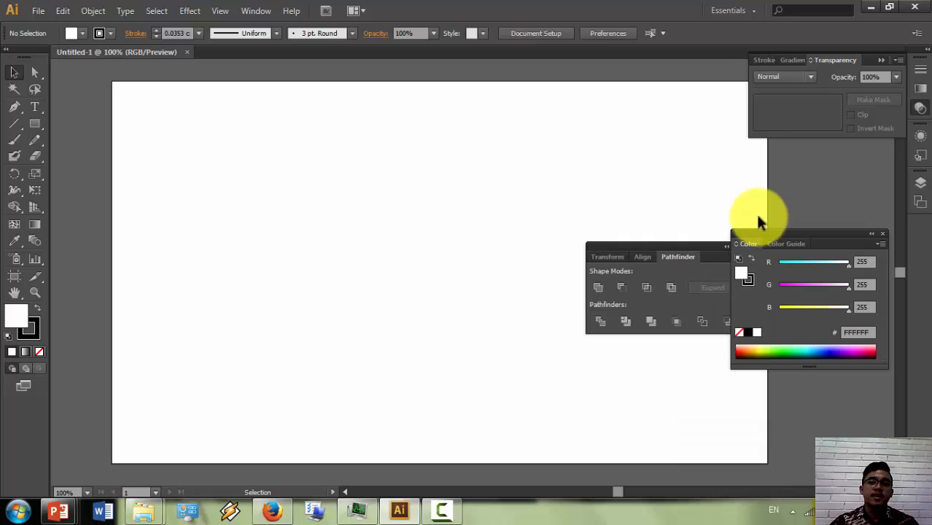
left_click_drag(703, 242, 692, 247)
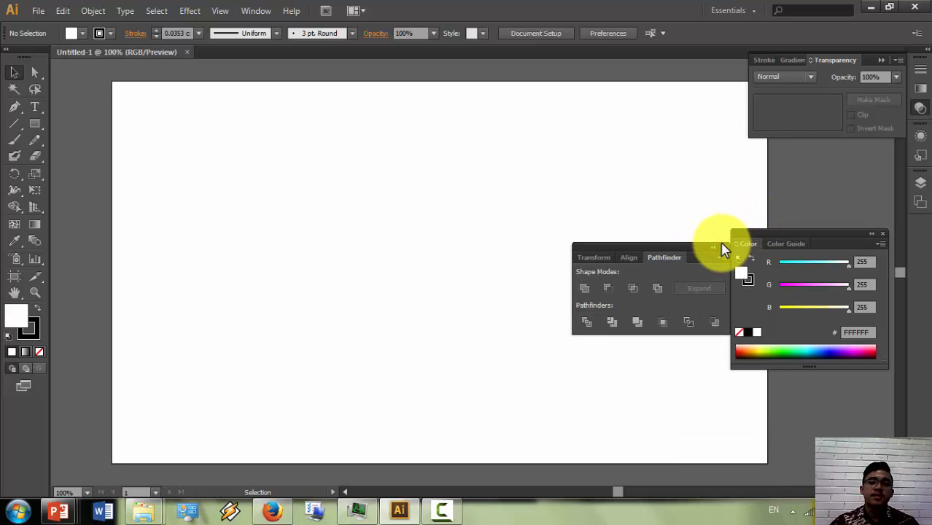
left_click(722, 246)
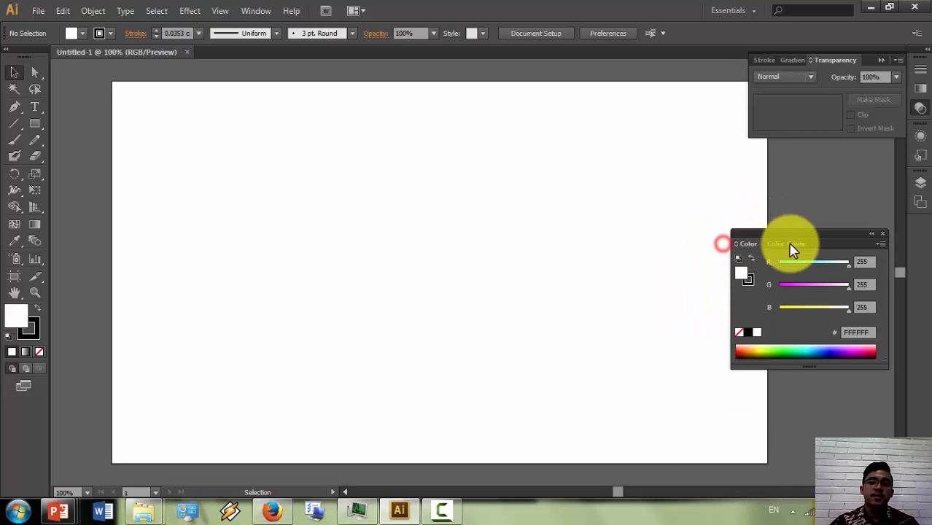
left_click(882, 233)
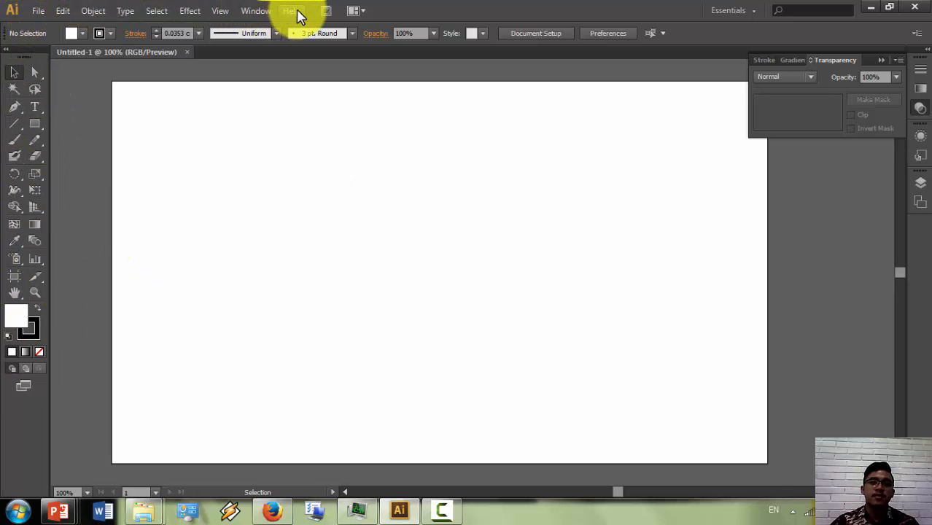
left_click(881, 60)
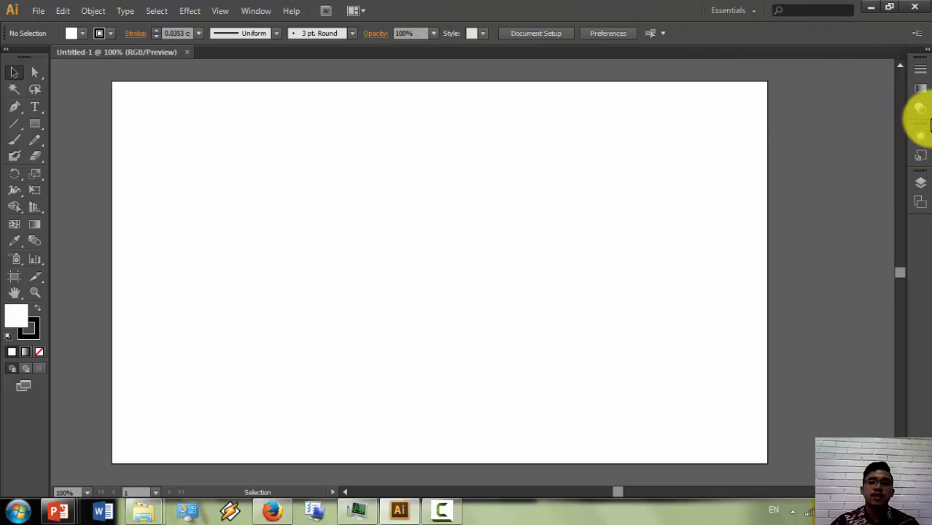
left_click(920, 108)
left_click(920, 109)
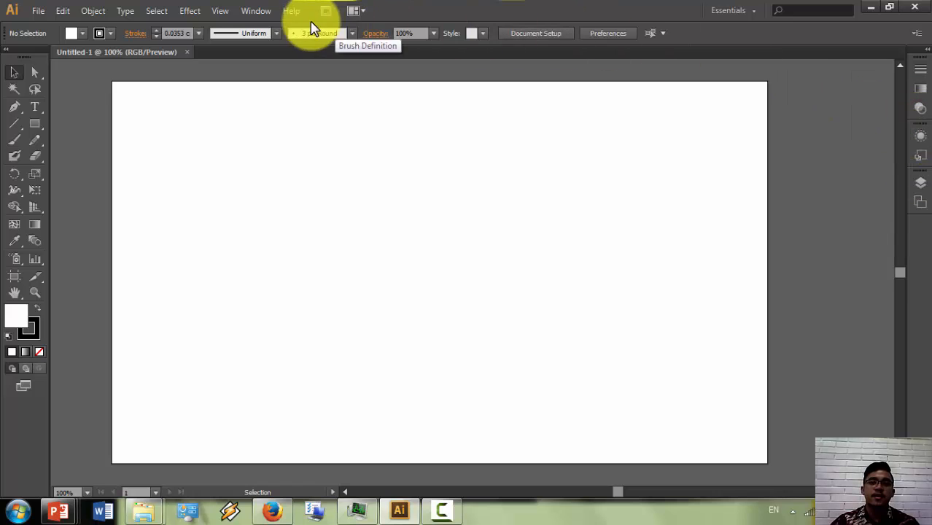
Step: Show the Brushes and Pathfinder panels, move Pathfinder clear of Brushes, and close both panels
left_click(255, 12)
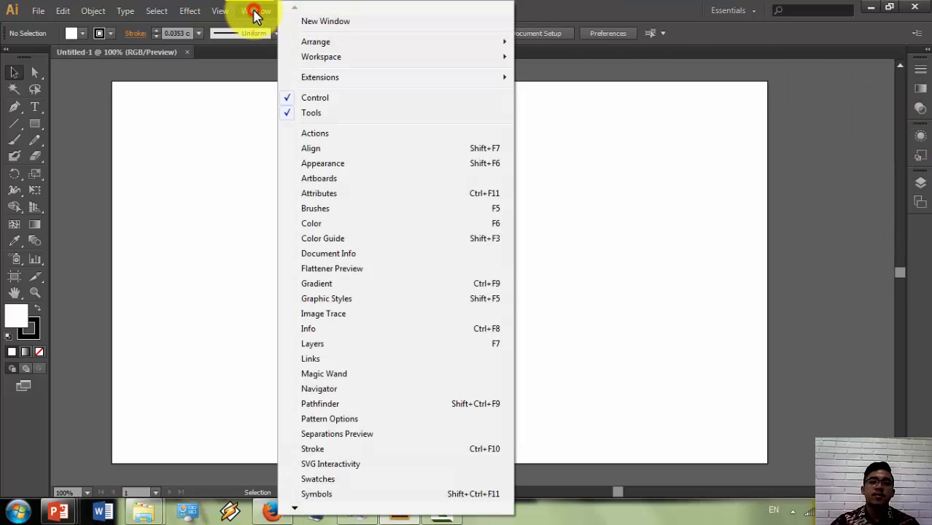
left_click(328, 211)
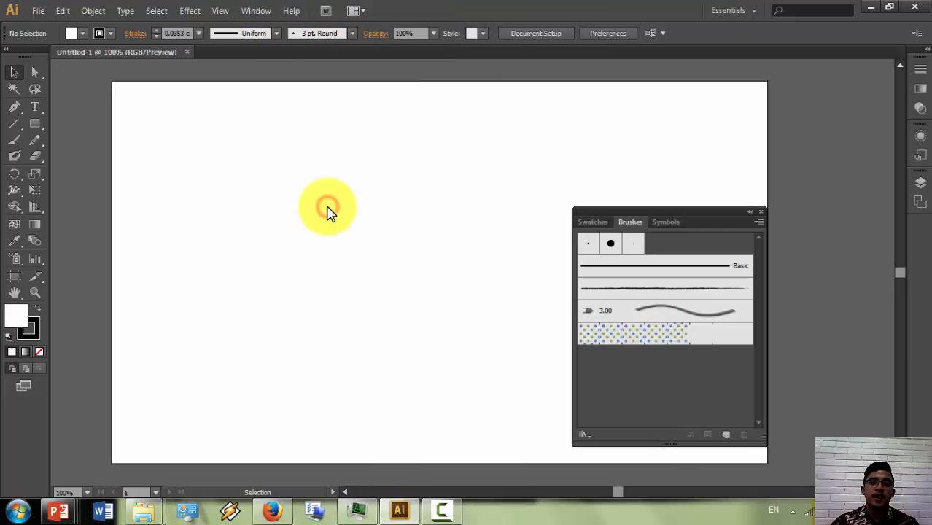
left_click(251, 9)
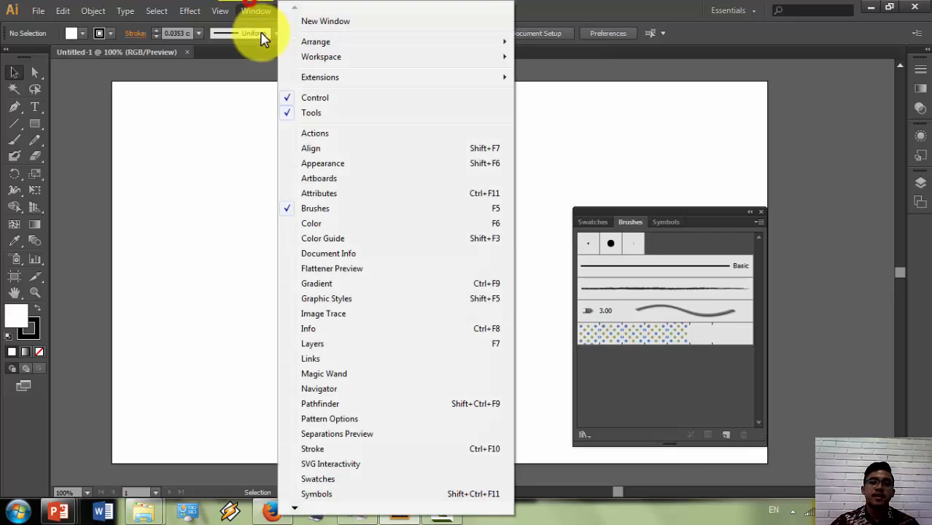
left_click(342, 403)
mouse_move(671, 256)
left_mouse_down()
mouse_move(526, 291)
mouse_move(498, 377)
left_mouse_up()
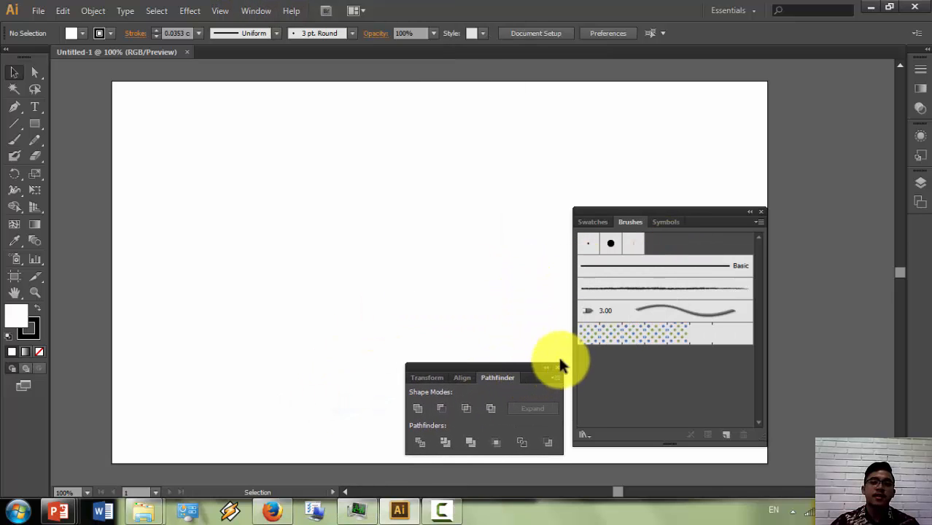
left_click(760, 212)
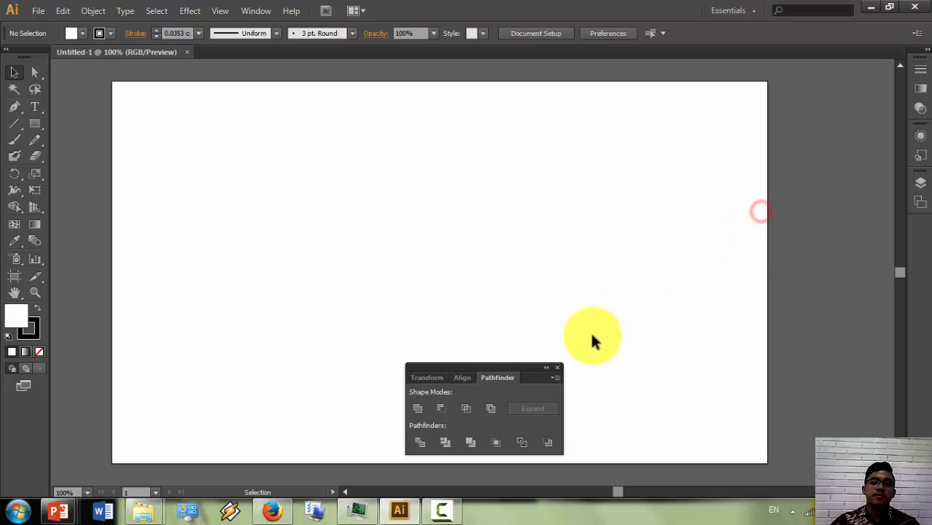
left_click(557, 368)
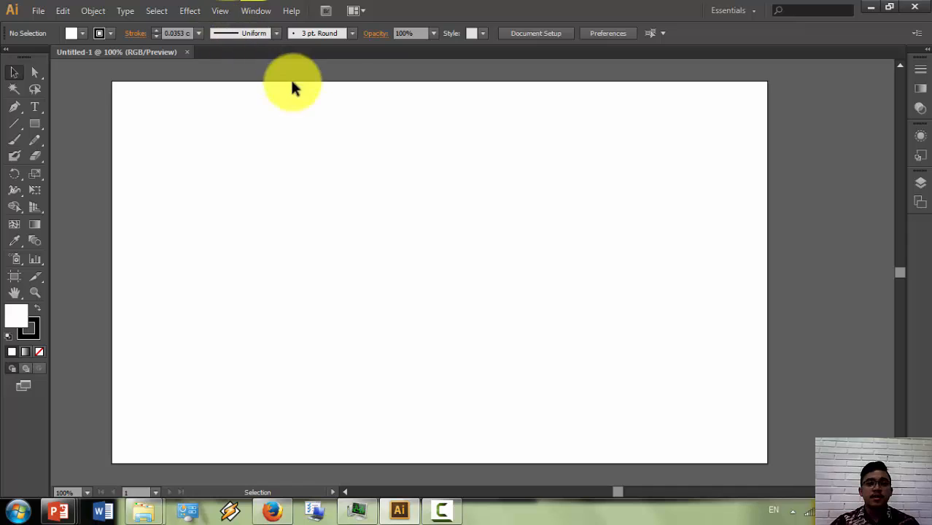
left_click(362, 83)
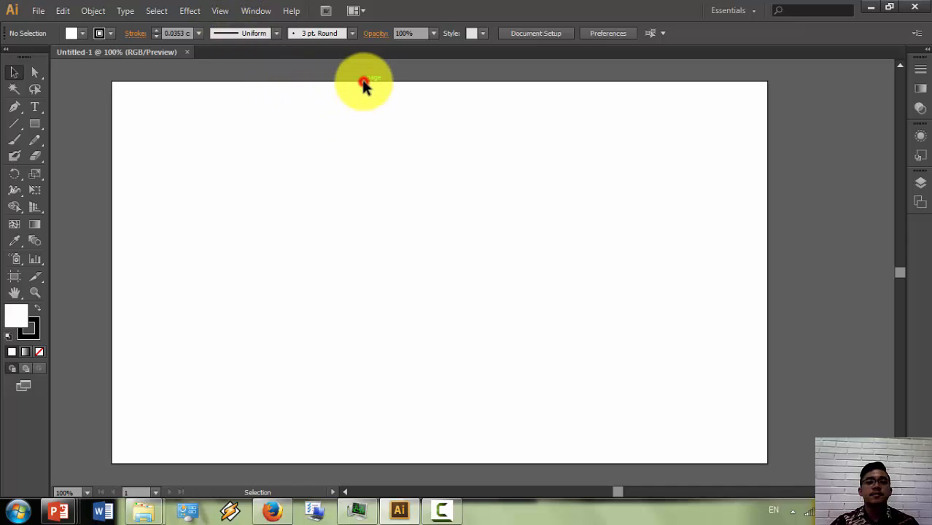
left_click(150, 70)
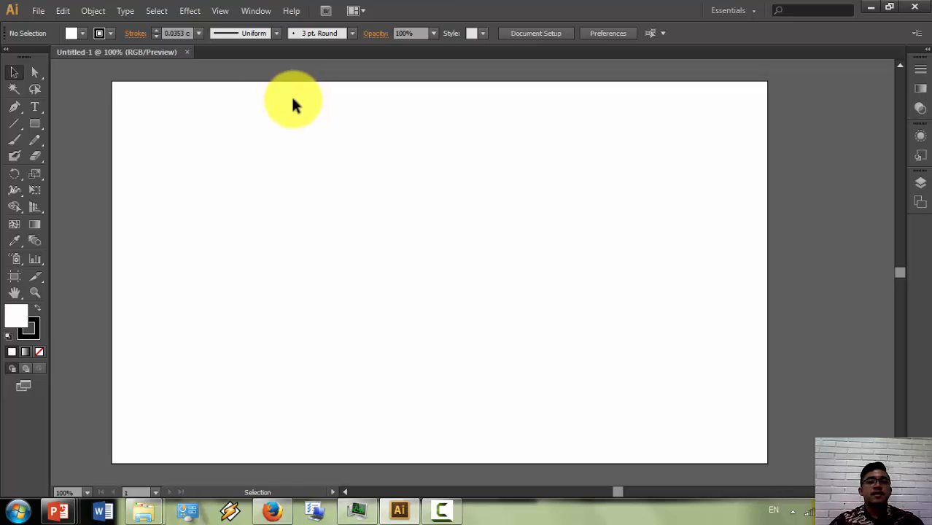
Step: Place the round yellow cat image 03-cat.jpg from the 03-TeknikDG-Vector folder onto the artboard of the Illustrator document
key("alt+Tab")
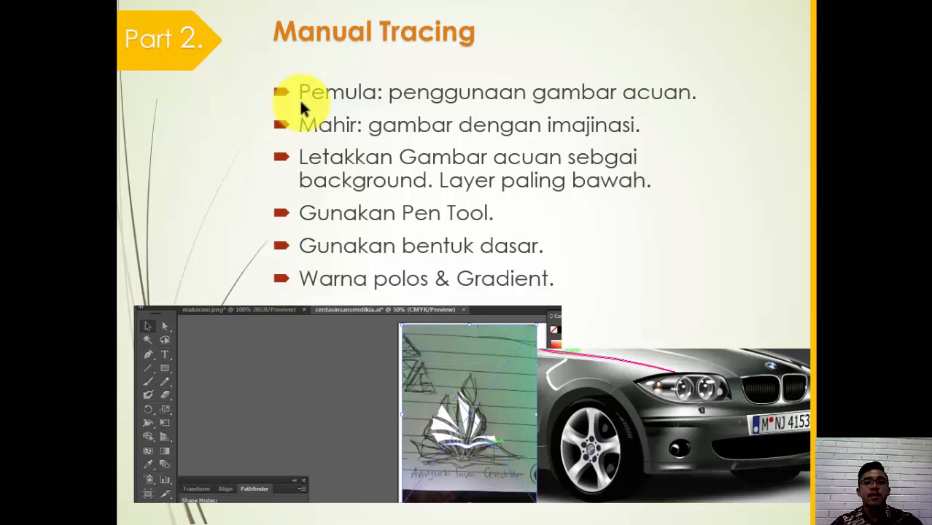
key("alt+Tab")
key("alt+Tab")
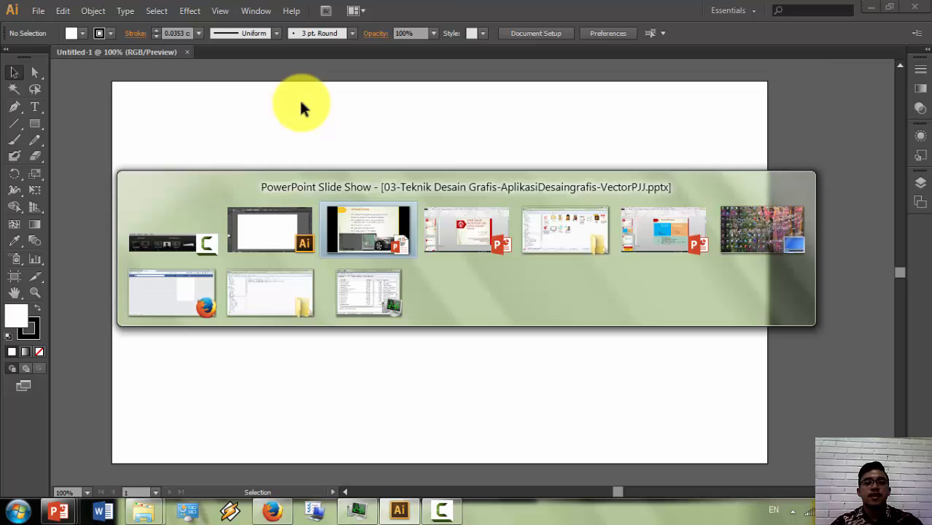
key("alt+Tab")
key("alt+Tab")
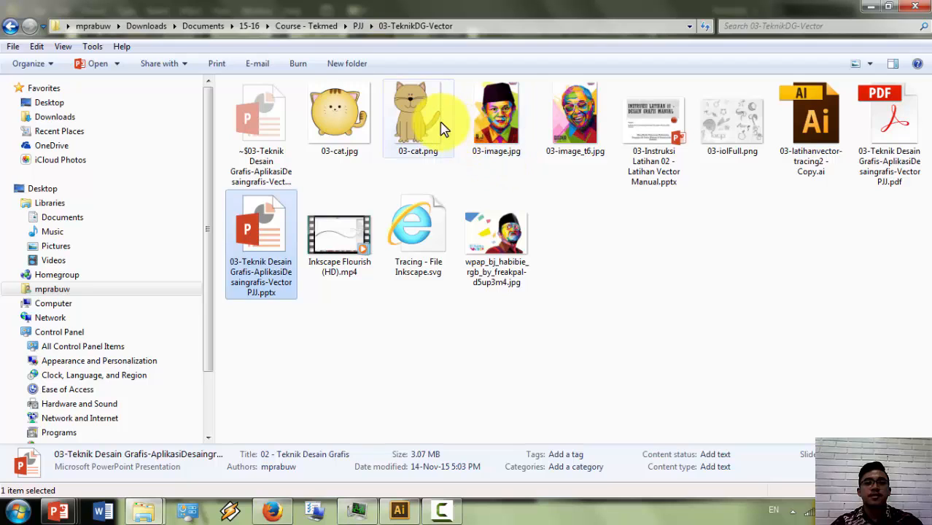
left_click(418, 120)
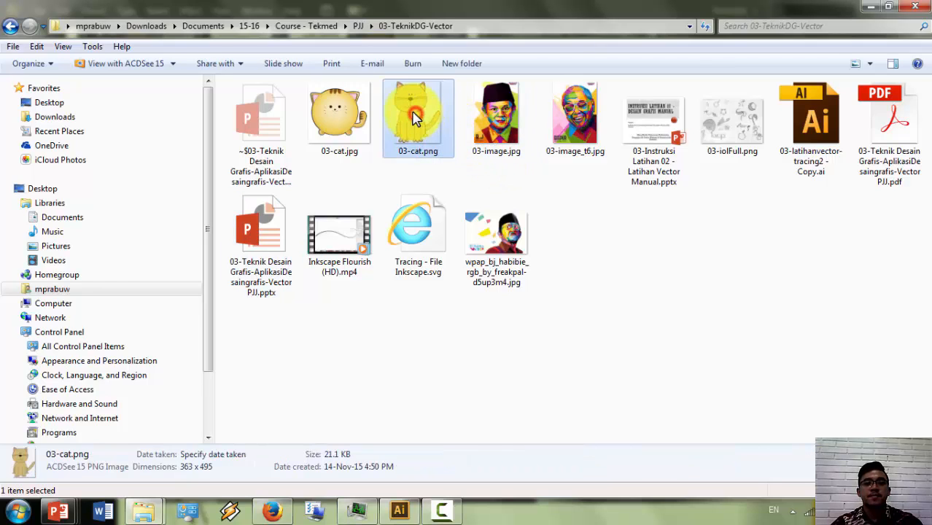
left_click(339, 111)
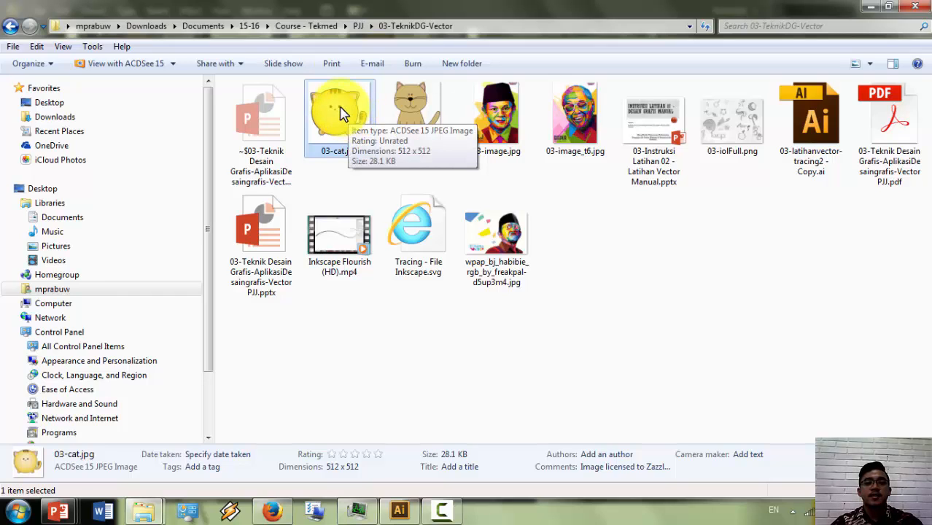
mouse_move(339, 113)
left_mouse_down()
mouse_move(333, 126)
mouse_move(381, 251)
mouse_move(453, 293)
mouse_move(482, 347)
mouse_move(410, 513)
mouse_move(412, 262)
mouse_move(381, 221)
mouse_move(306, 201)
left_mouse_up()
left_click(500, 206)
left_click(289, 171)
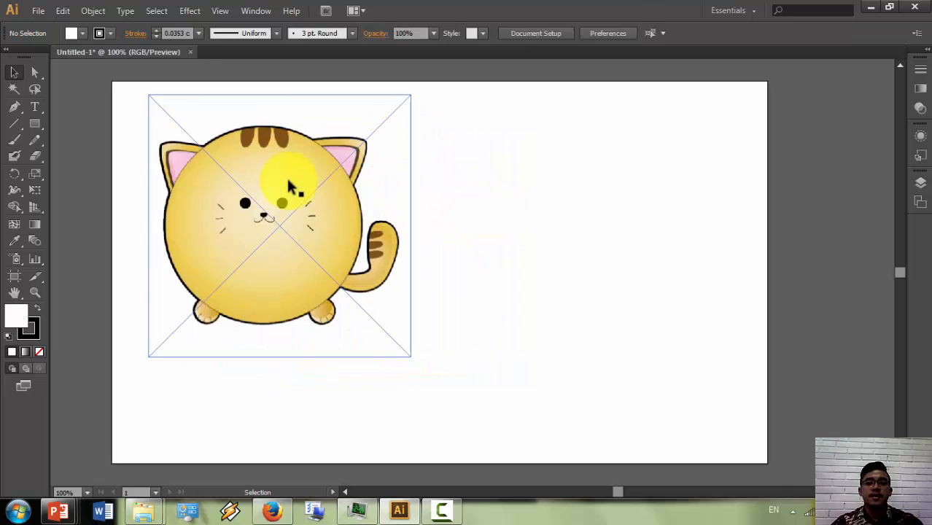
Step: Move the placed cat image slightly to the right on the artboard and deselect it
left_click_drag(261, 177, 303, 182)
left_click(468, 202)
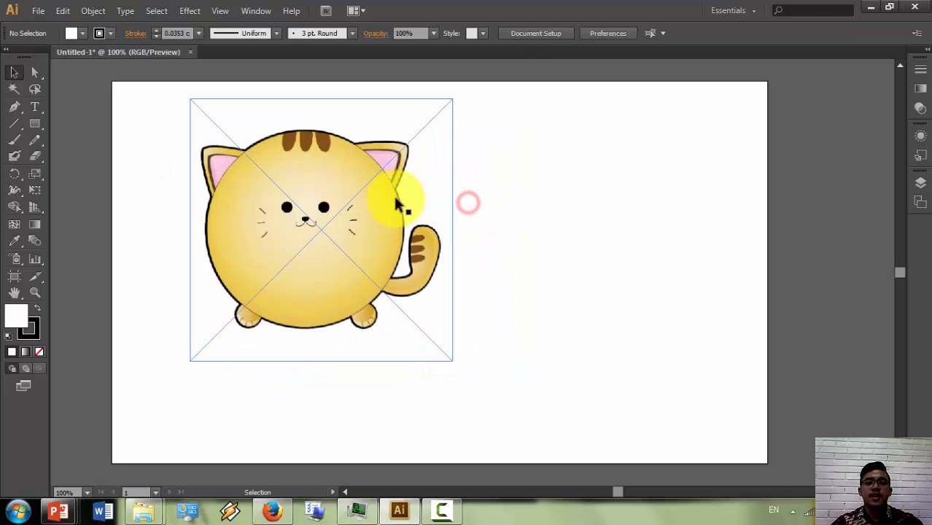
left_click(395, 198)
left_click(507, 213)
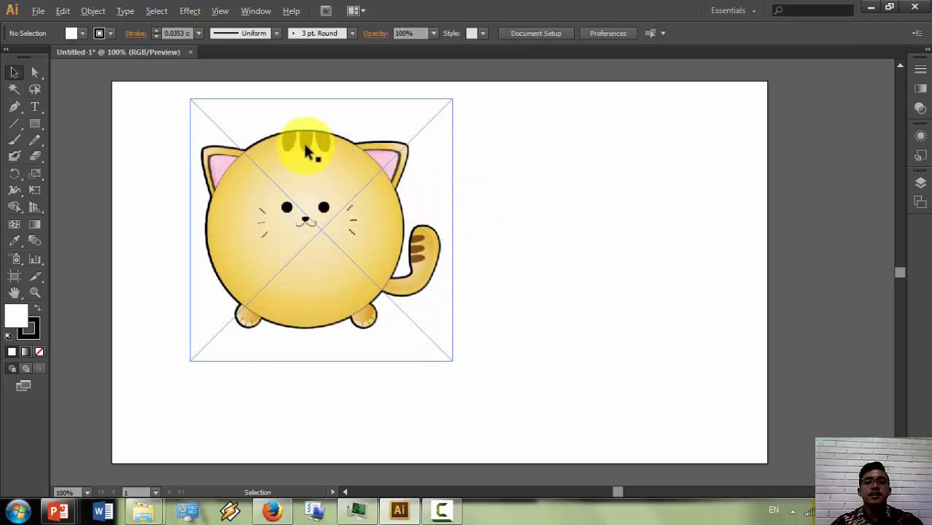
Step: Examine the pixels of the brown stripes on the cat's head up close, and check the source image folder
scroll(306, 150, "up", 8)
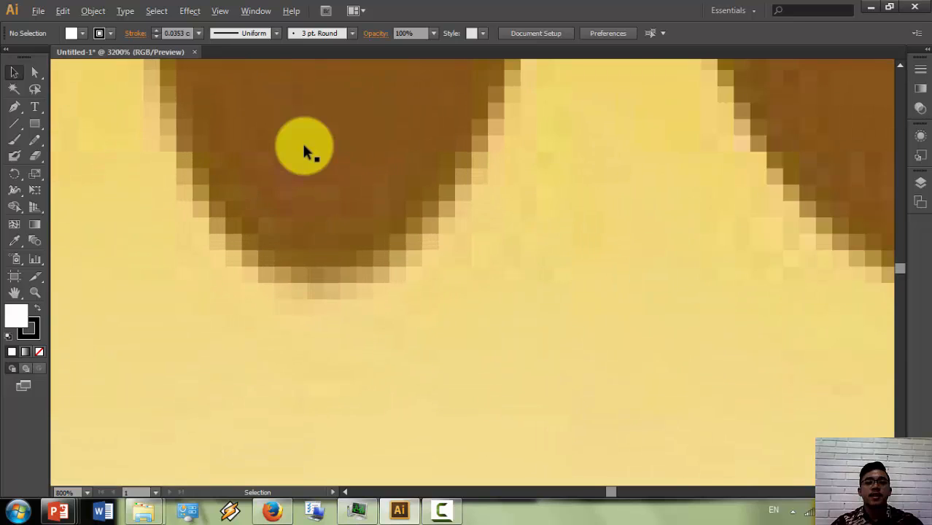
scroll(368, 193, "down", 5)
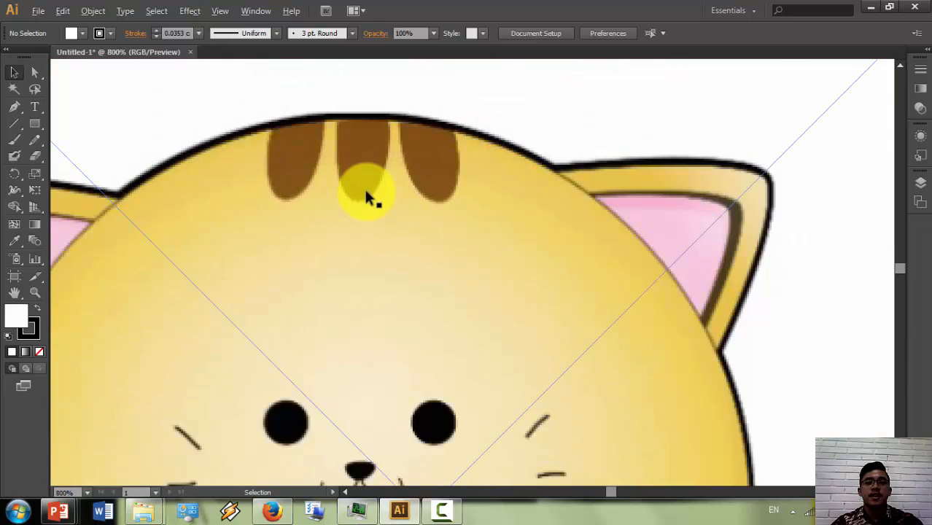
scroll(367, 194, "down", 3)
scroll(366, 193, "down", 2)
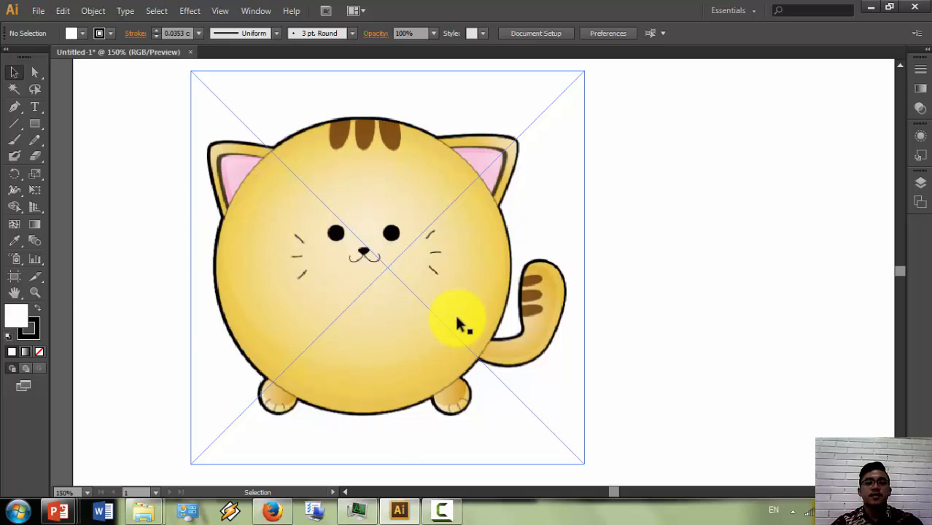
key("alt+Tab")
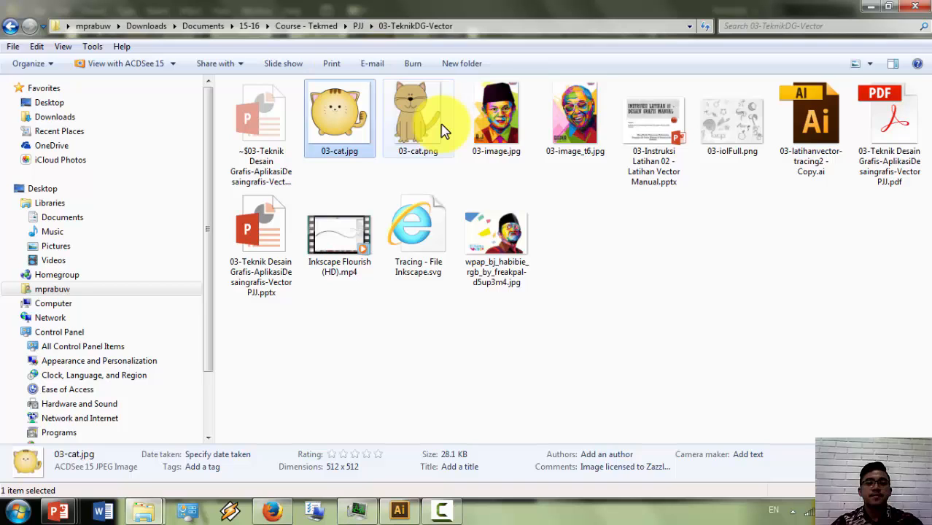
key("alt+Tab")
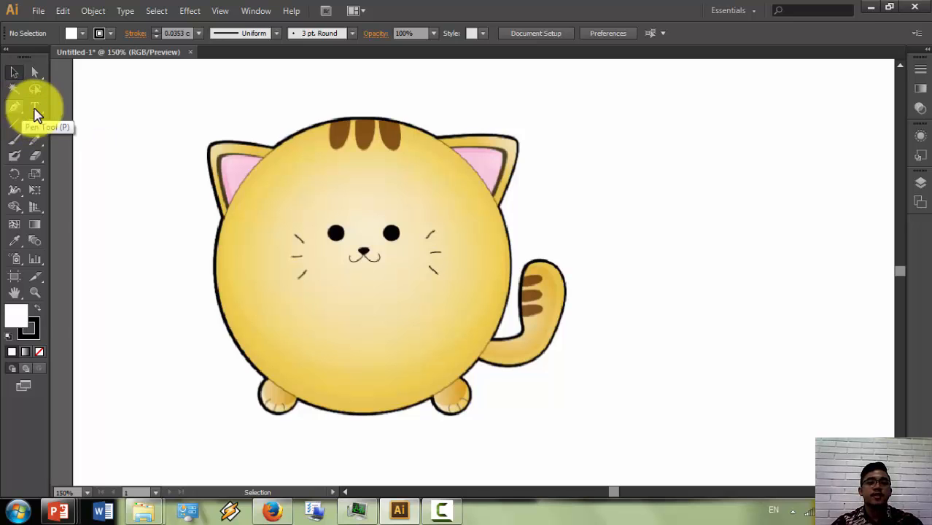
Step: Delete the placed cat image to empty the artboard
scroll(261, 157, "up", 2)
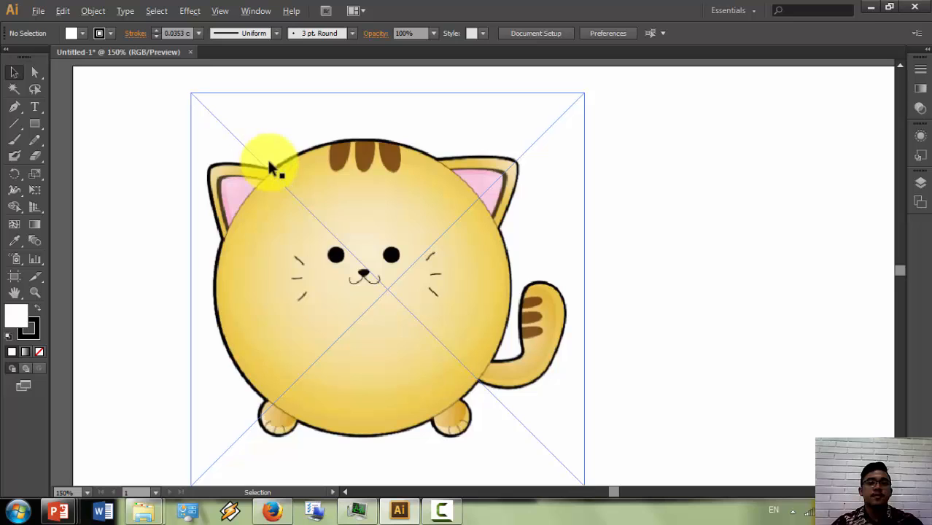
left_click(312, 185)
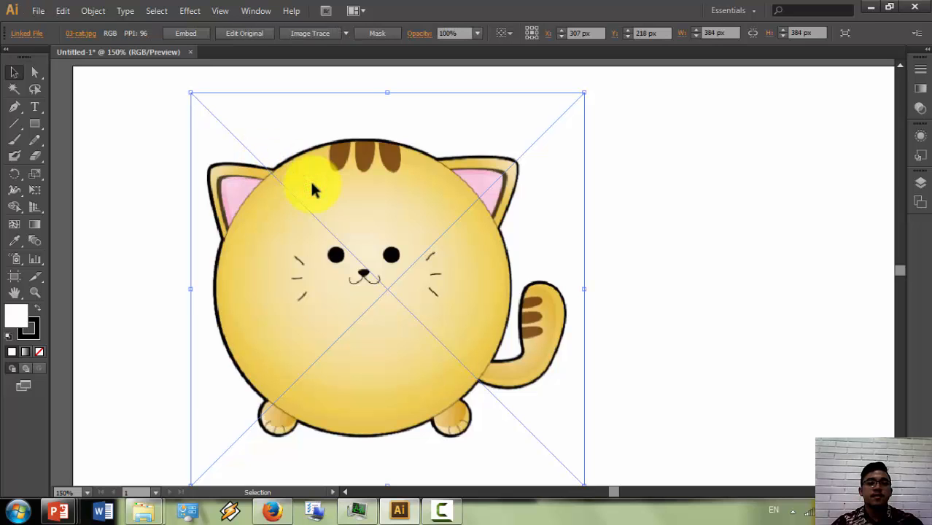
scroll(311, 188, "up", 3)
scroll(314, 189, "down", 1)
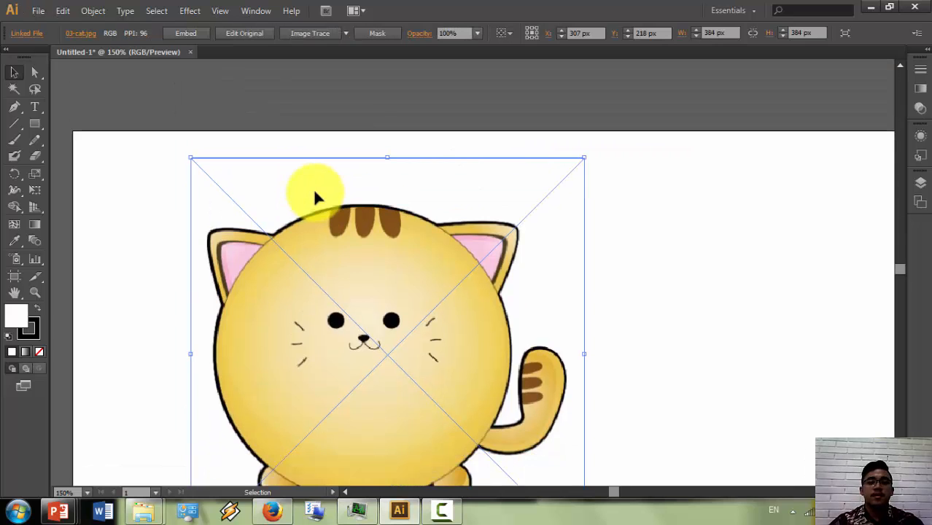
key("Delete")
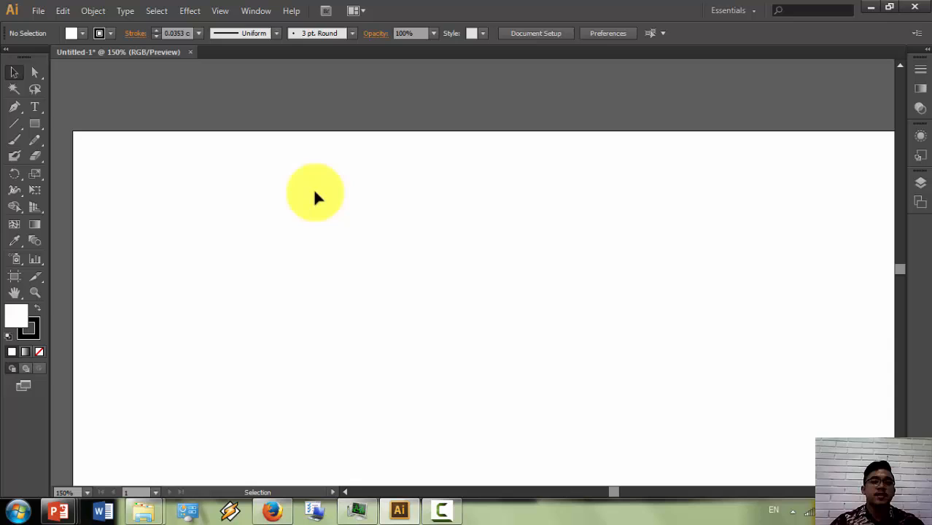
Step: Draw the first part of an angular path with the Pen tool, placing six corner anchors in the artboard's upper-left area
left_click(15, 110)
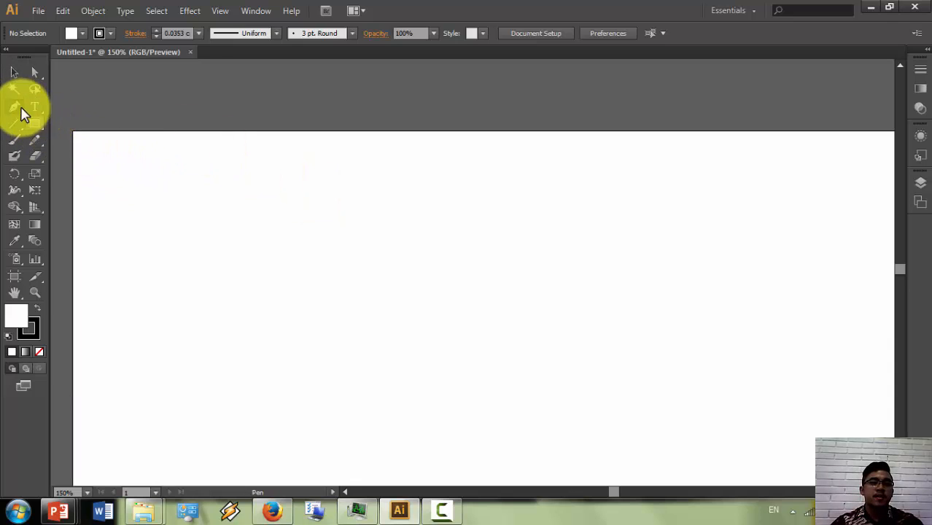
left_click(169, 164)
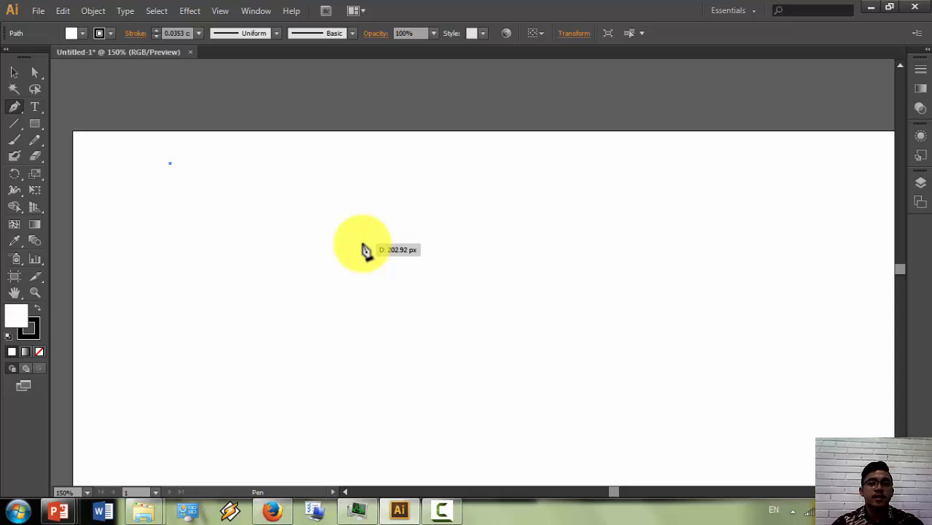
left_click(364, 246)
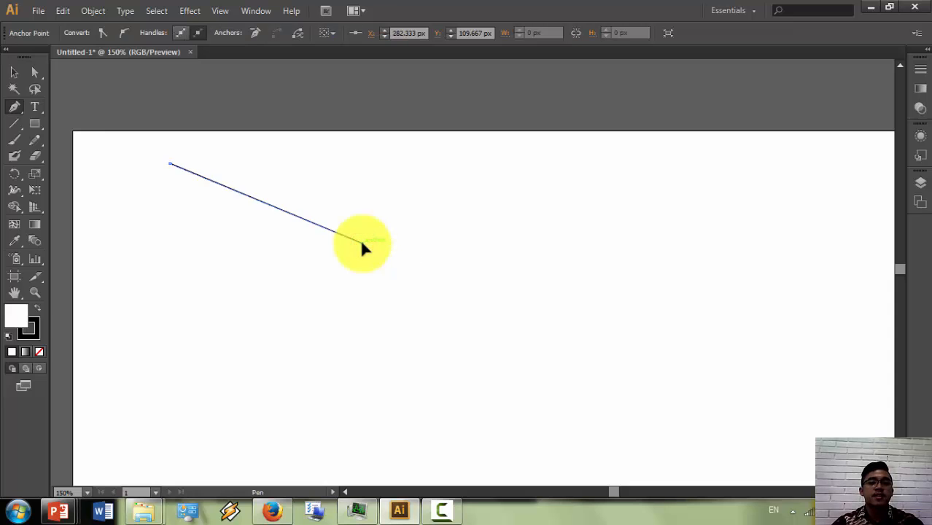
left_click(224, 265)
left_click(179, 234)
left_click(133, 237)
left_click(136, 272)
right_click(136, 274)
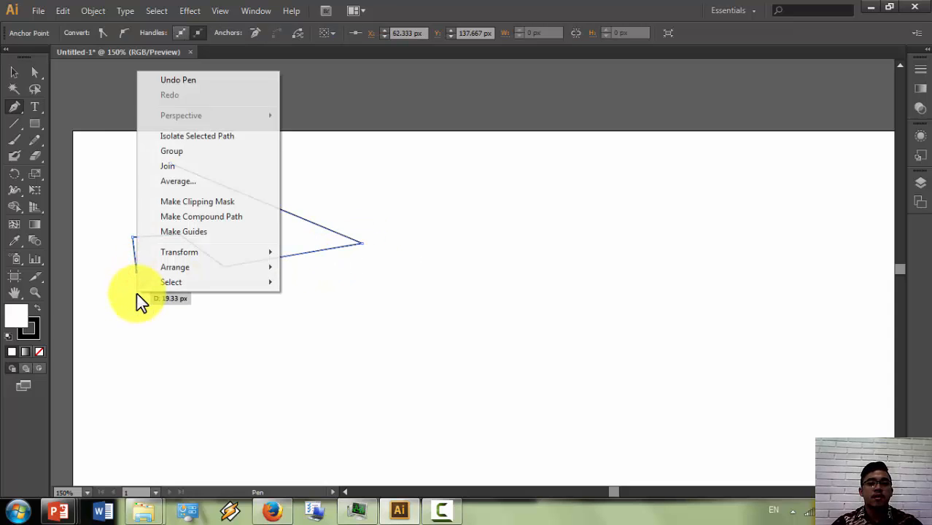
key("Escape")
left_click(218, 331)
key("ctrl+z")
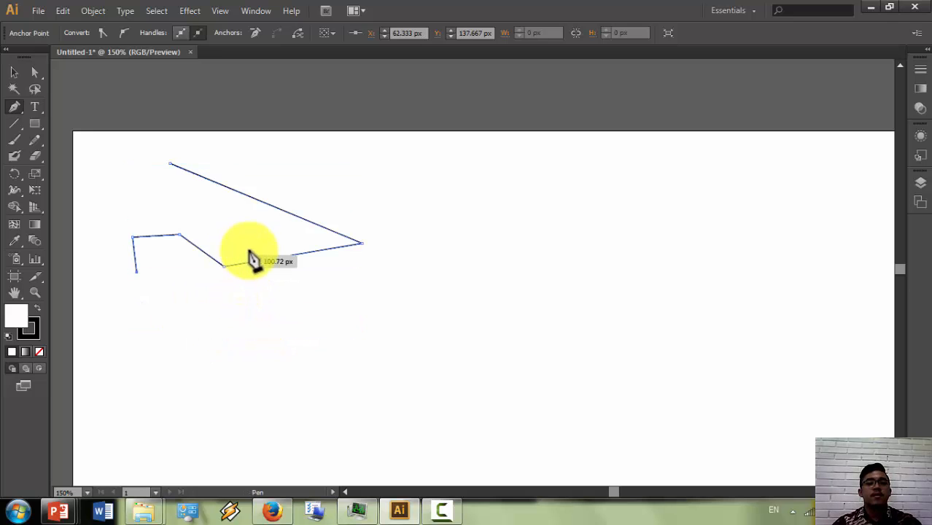
Step: Extend the angular path with six more corner anchors and close it at its starting anchor
left_click(159, 281)
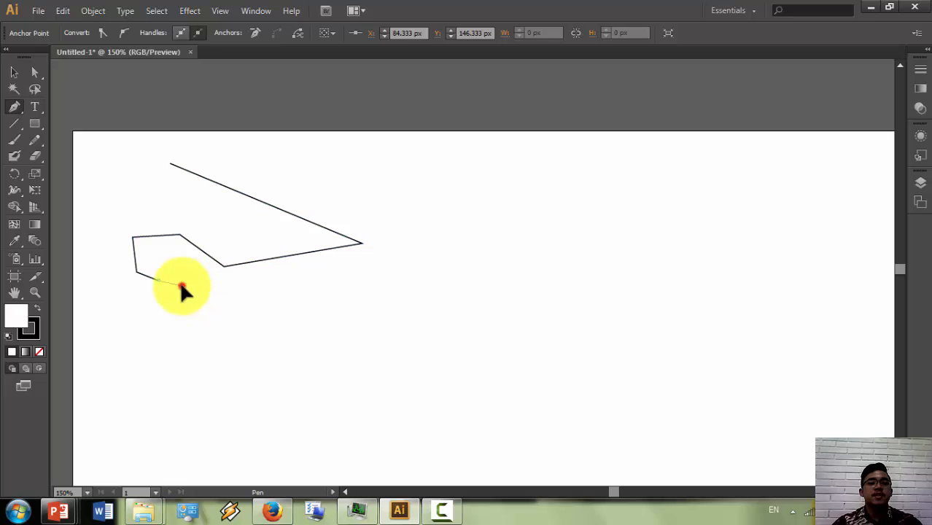
left_click(182, 285)
left_click(183, 266)
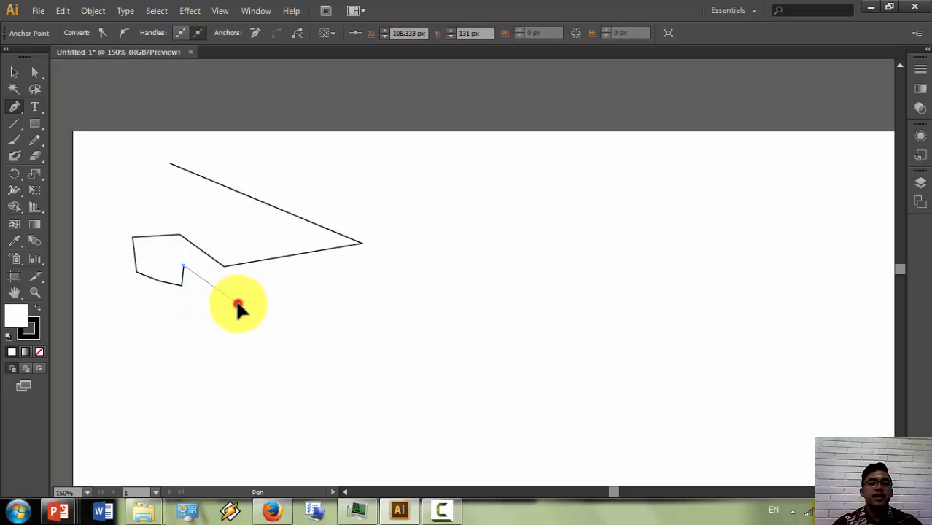
left_click(239, 302)
left_click(298, 283)
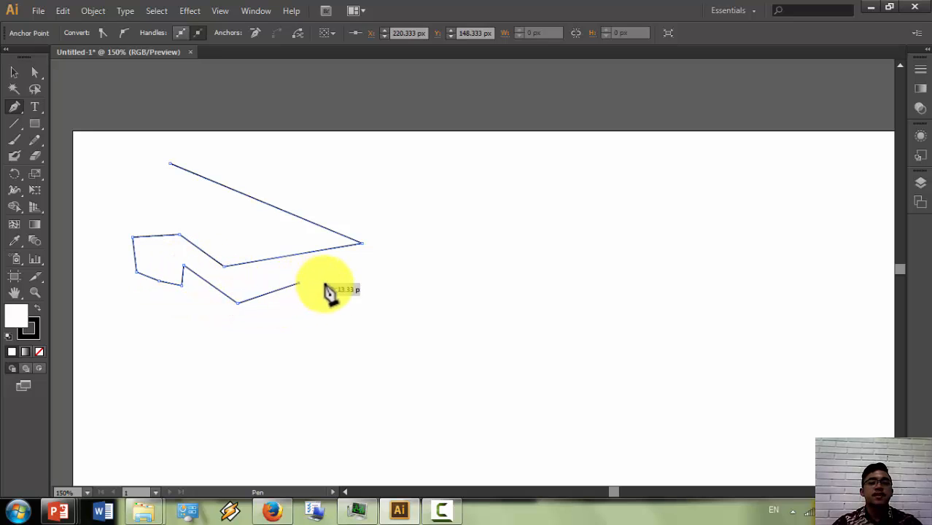
left_click(242, 233)
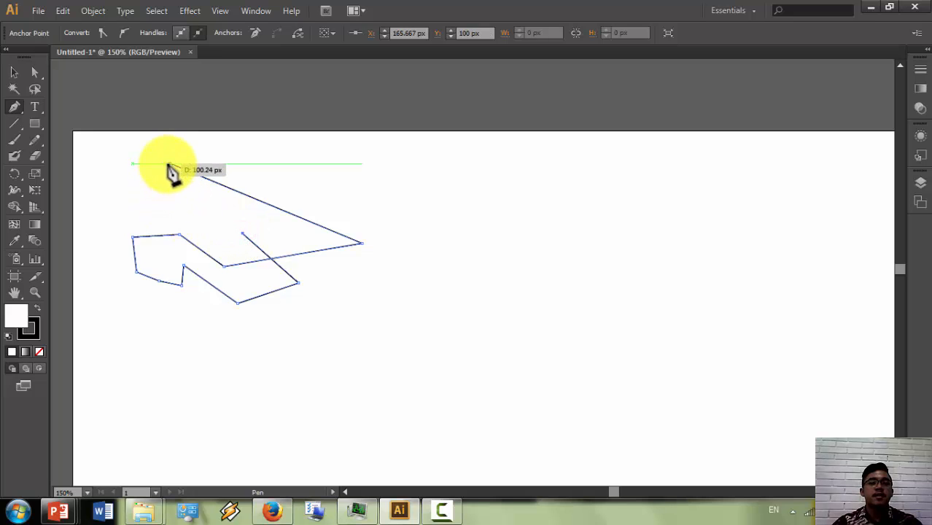
left_click(170, 164)
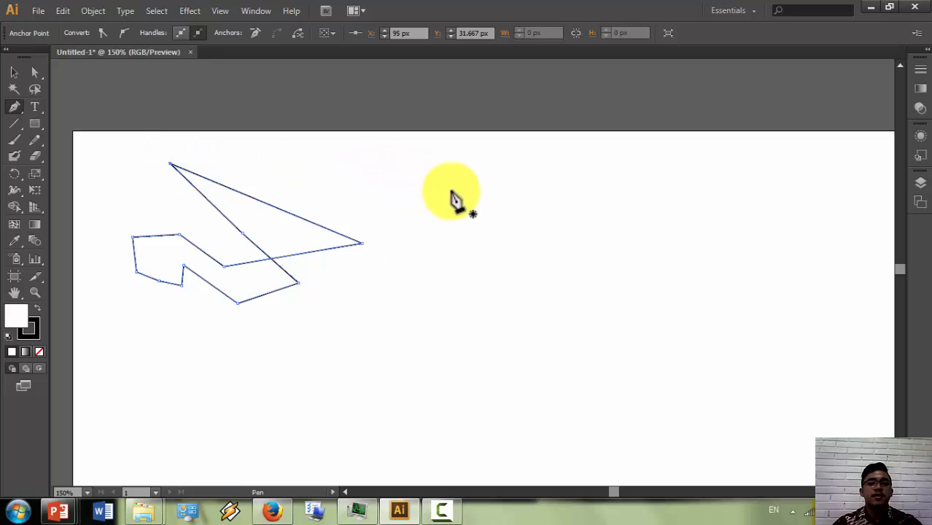
Step: Draw a second, open zigzag path with eight corner anchors beside the closed shape, and end it by deselecting it
left_click(423, 195)
left_click(468, 232)
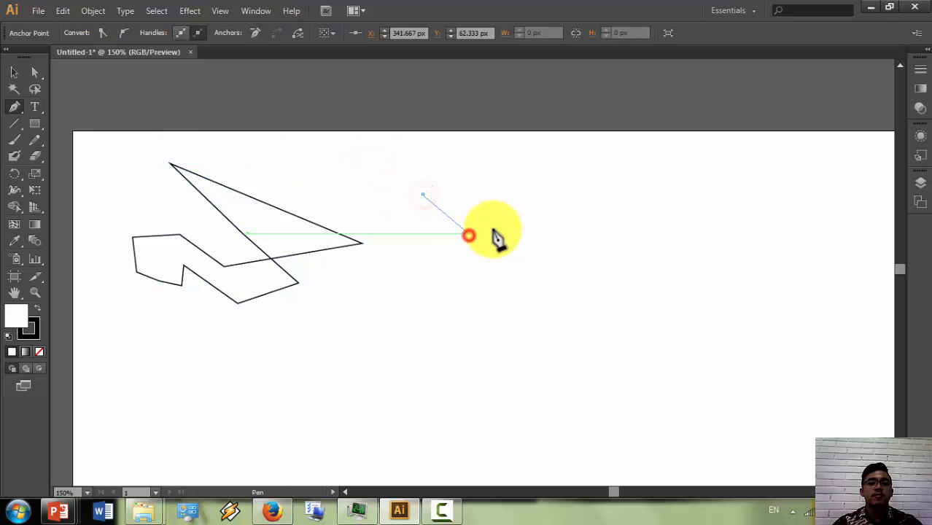
left_click(525, 214)
left_click(448, 175)
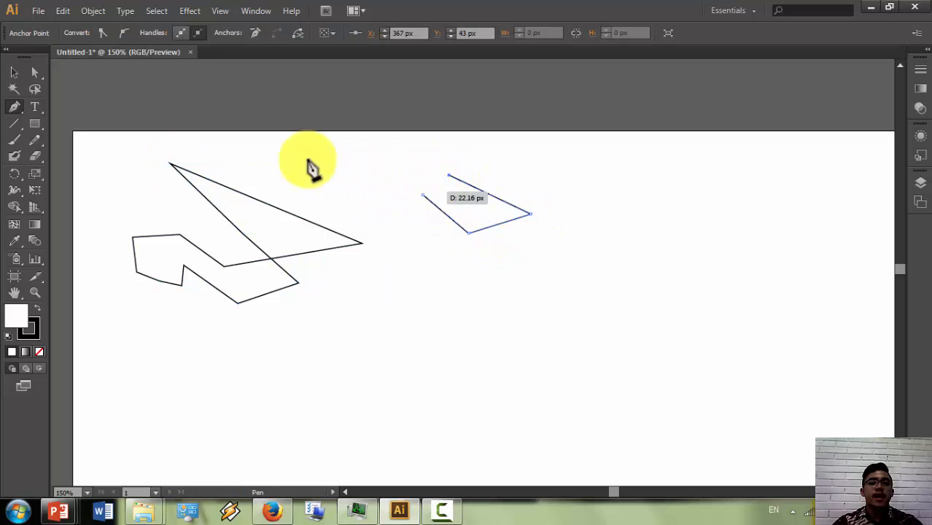
left_click(548, 181)
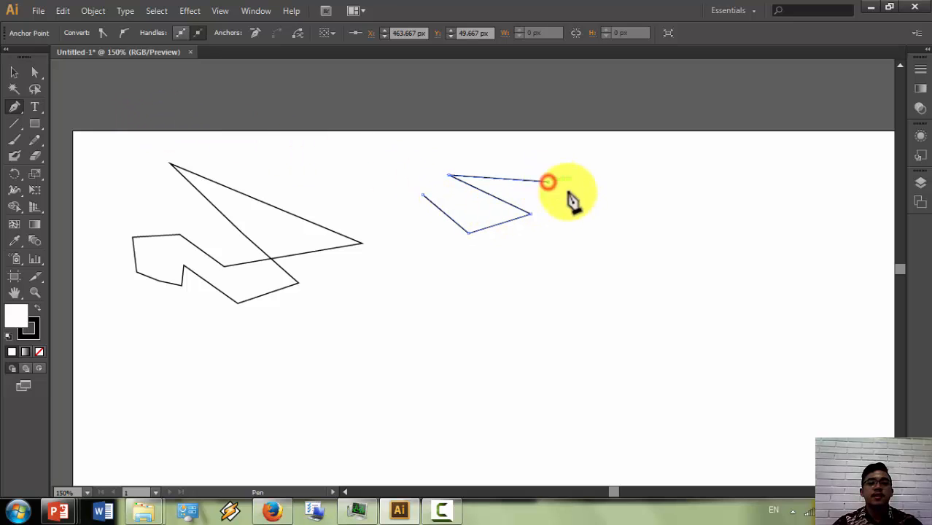
left_click(597, 215)
left_click(472, 263)
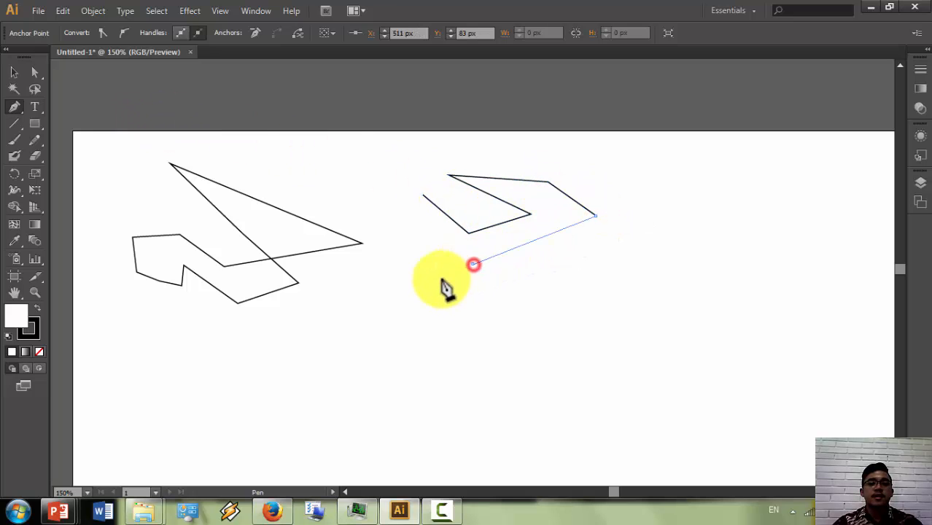
left_click(423, 327)
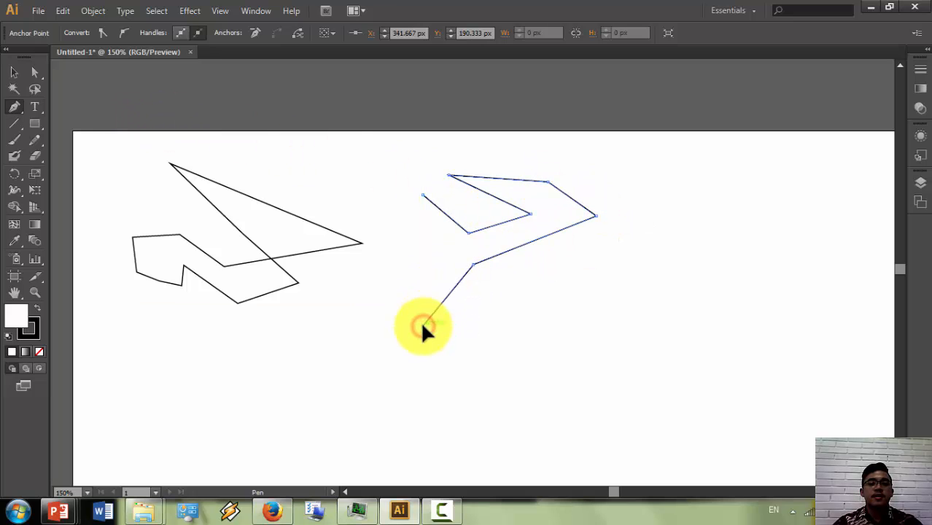
left_click(15, 73)
left_click(613, 370)
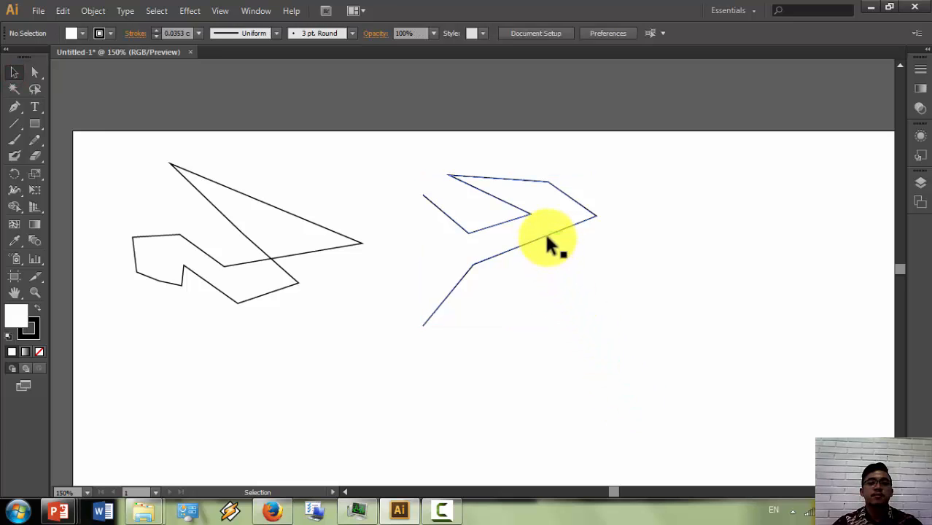
Step: Move the open zigzag path left until it overlaps the closed shape's right tip, deselect it, and switch back to the Pen tool
left_click_drag(547, 234, 481, 229)
left_click(693, 273)
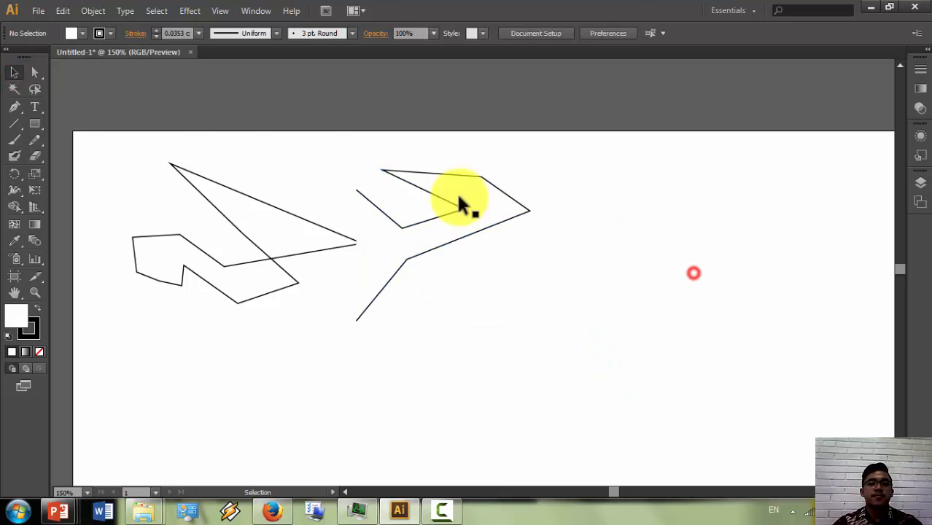
left_click(19, 107)
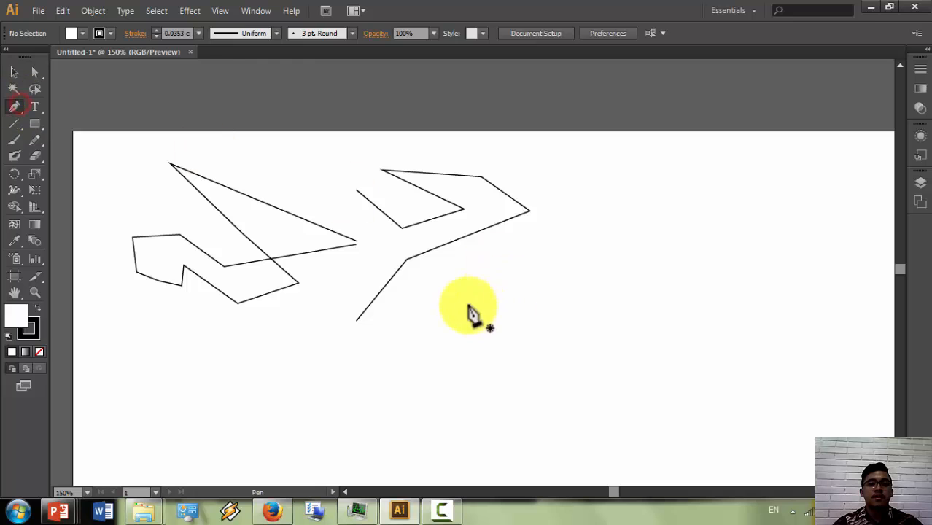
Step: Draw a third, open angular path with eight corner anchors beside the zigzag path using the Pen tool
left_click(387, 340)
left_click(437, 270)
left_click(552, 247)
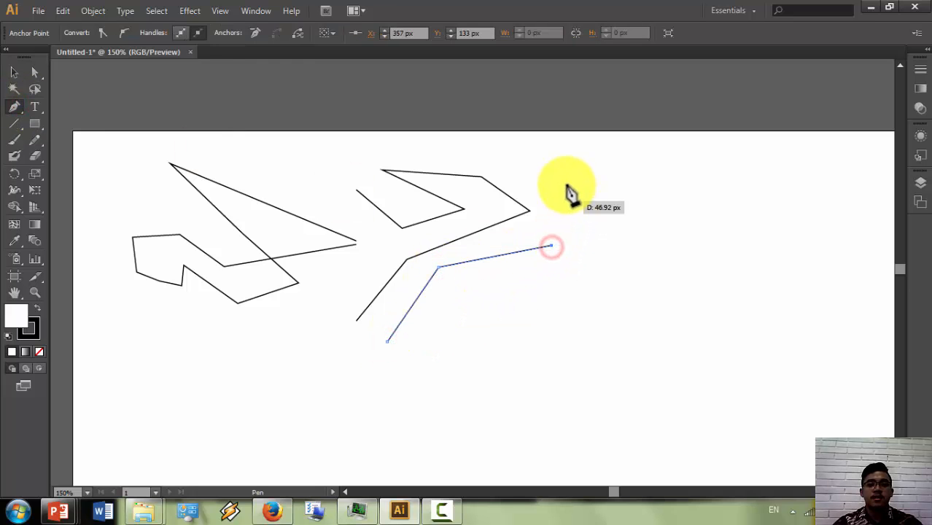
left_click(564, 175)
left_click(513, 149)
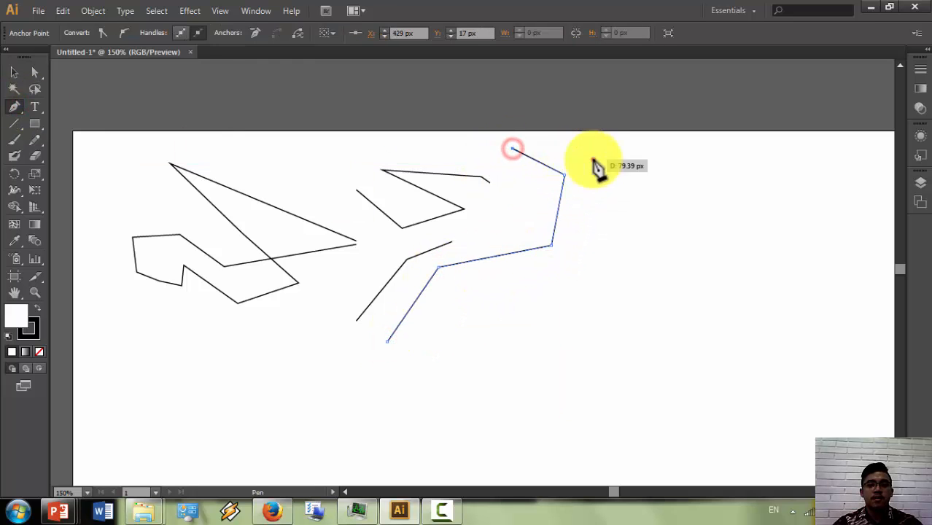
left_click(593, 159)
left_click(635, 227)
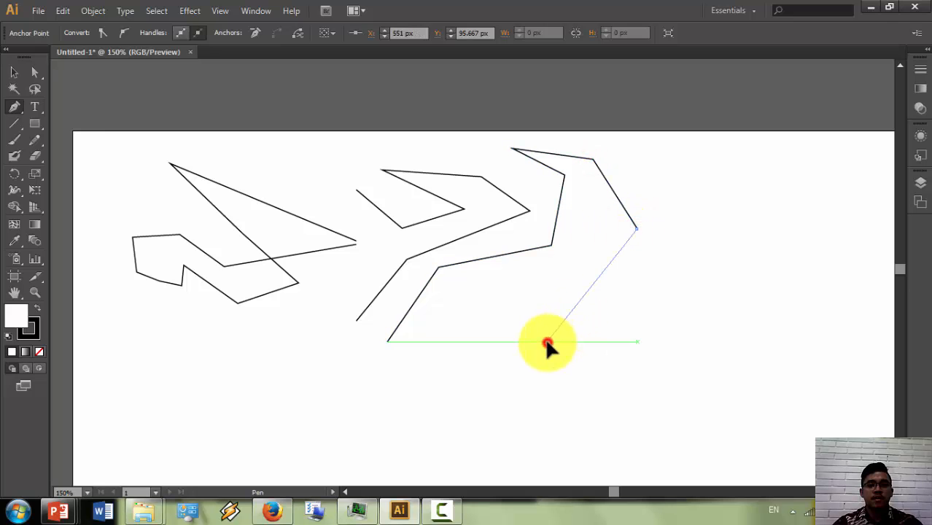
left_click(547, 340)
Step: Move the new open path left across the zigzag path until it reaches the closed shape, and list the individual paths of Layer 1
left_click(15, 71)
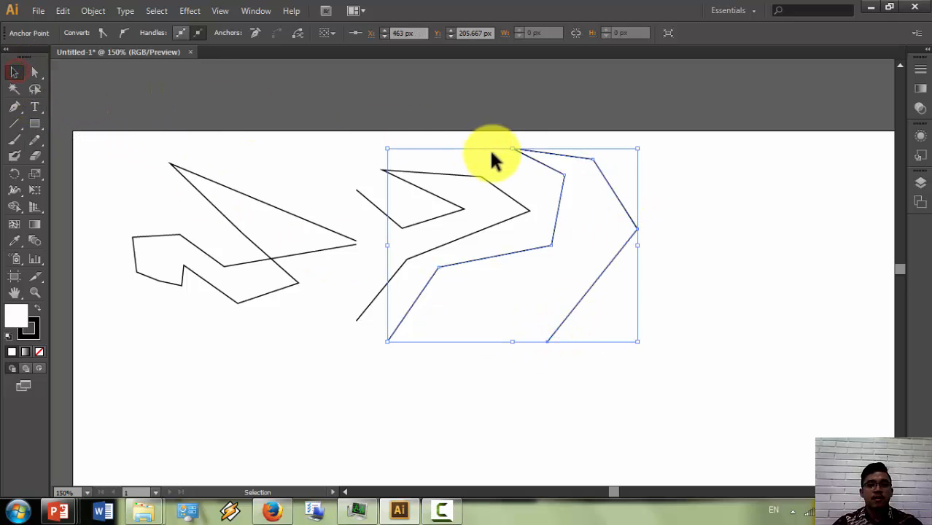
left_click_drag(563, 184, 472, 170)
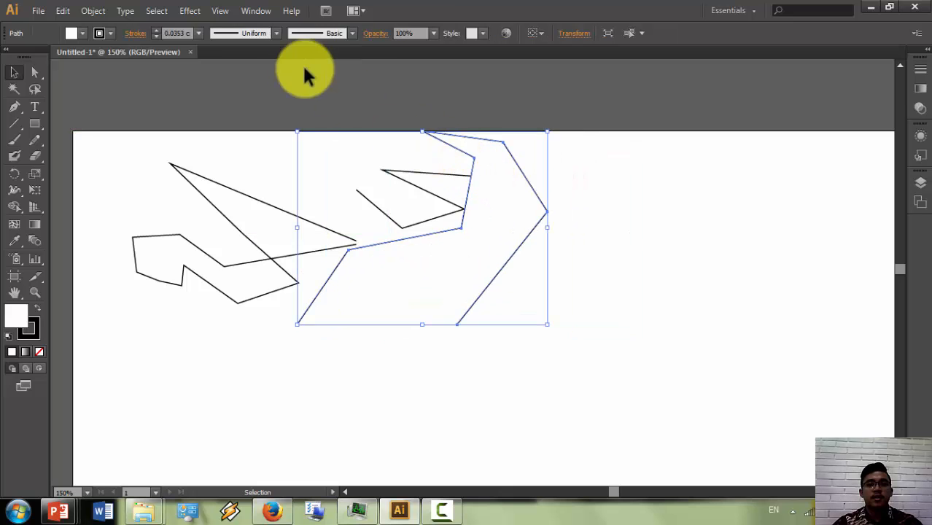
left_click(257, 11)
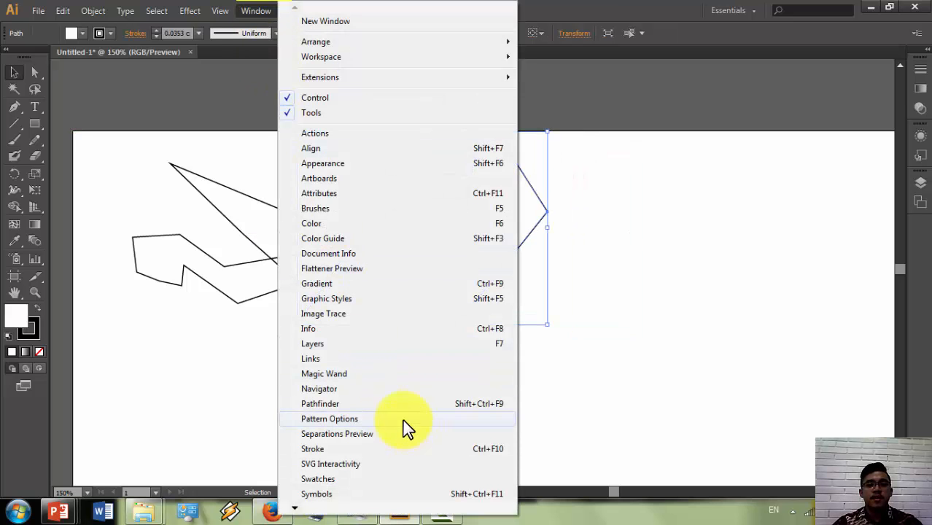
left_click(365, 346)
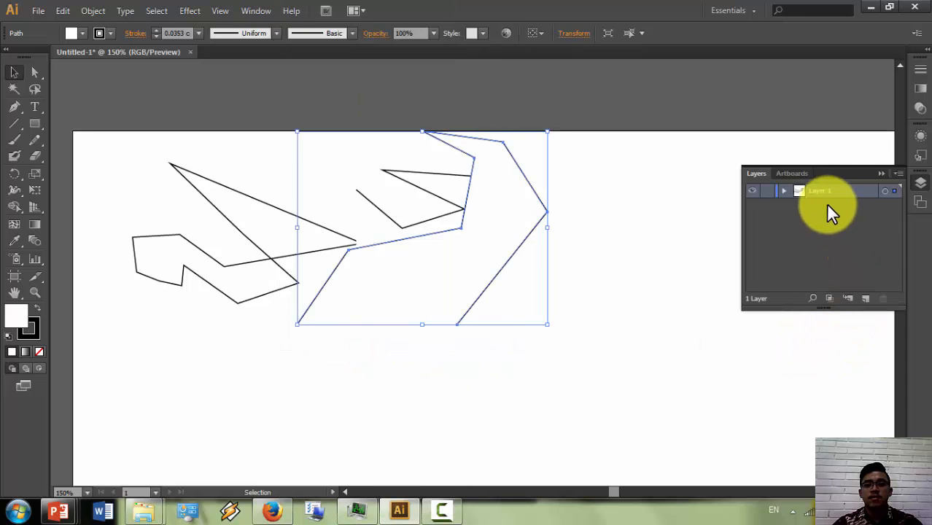
left_click(782, 190)
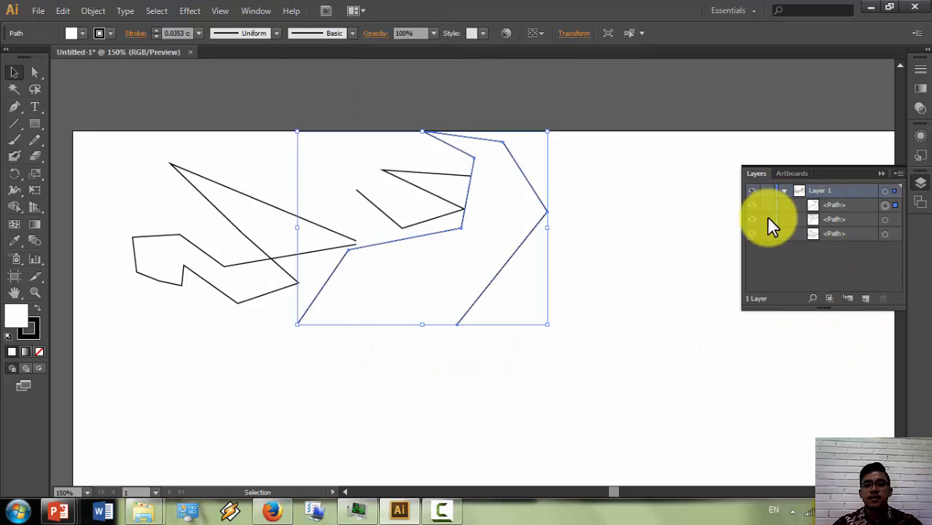
left_click_drag(505, 211, 455, 209)
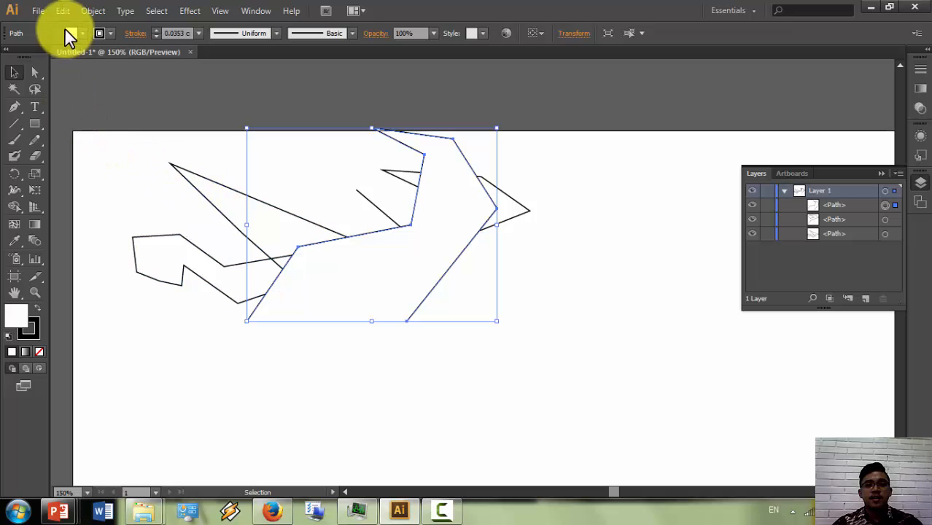
Step: Fill the newest open path with red and the zigzag path beneath it with cyan, and deselect them
left_click(84, 31)
left_click(47, 56)
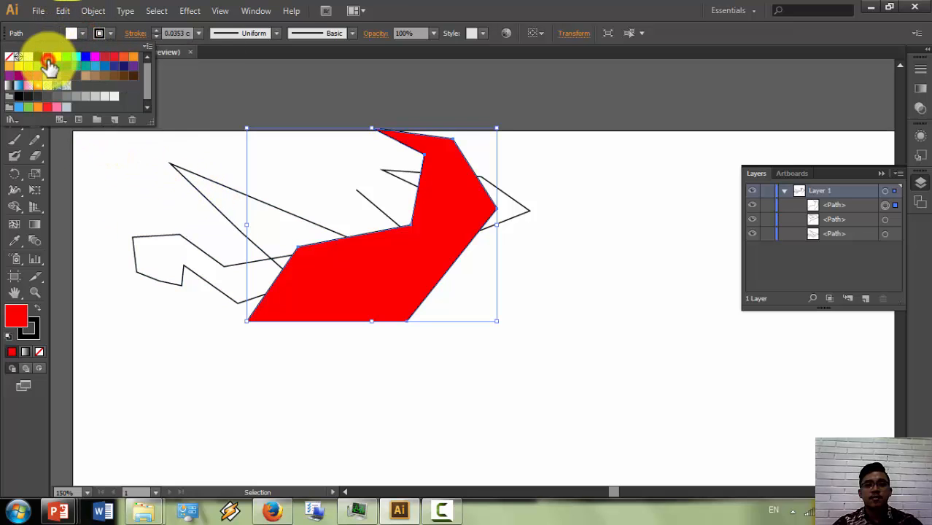
left_click(557, 202)
left_click(520, 209)
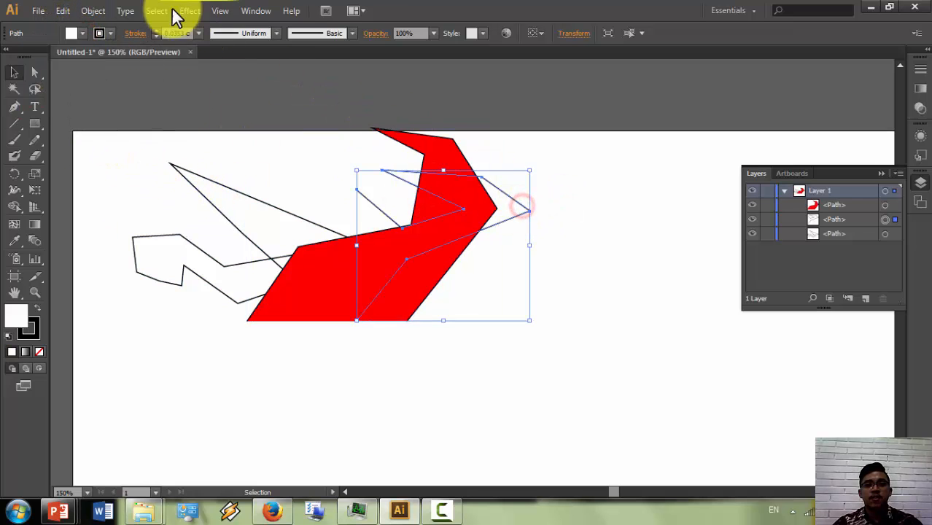
left_click(83, 33)
left_click(76, 59)
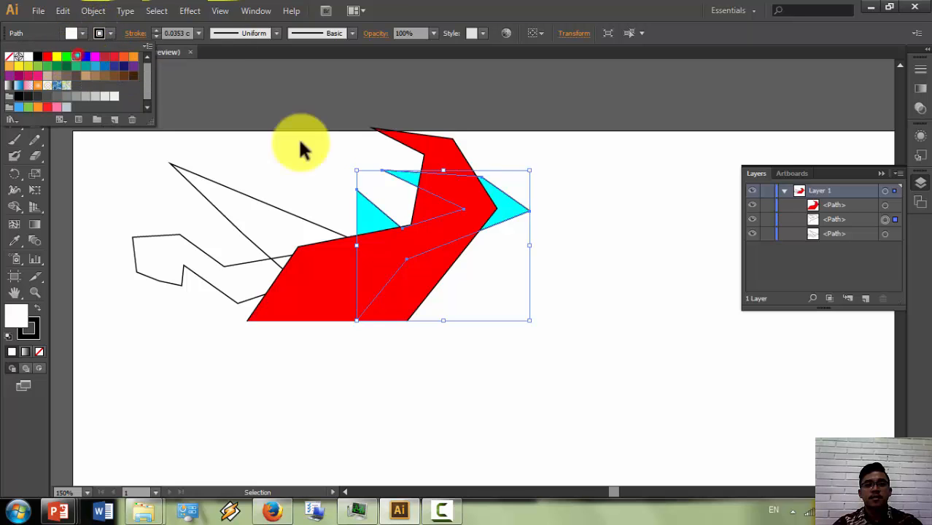
left_click(376, 374)
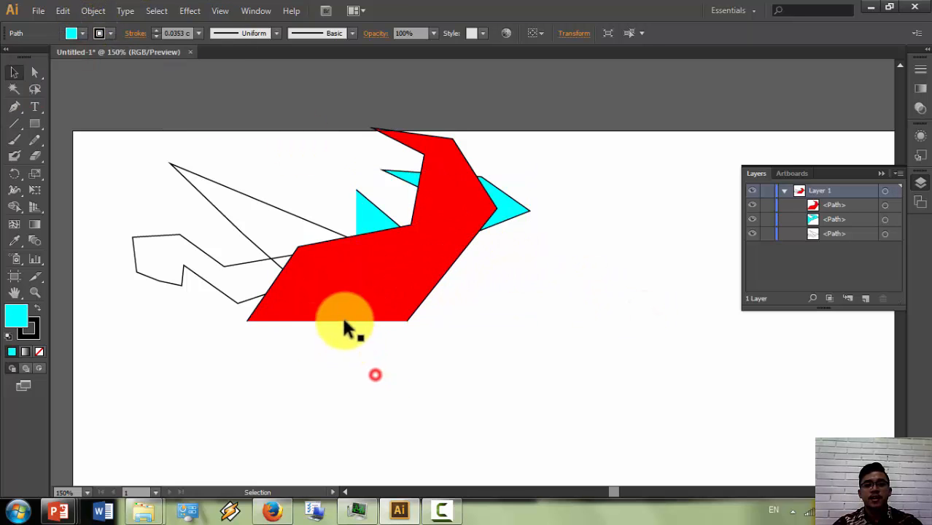
Step: Move the red shape right to uncover more of the cyan shape, and select the cyan shape
left_click_drag(344, 301, 462, 285)
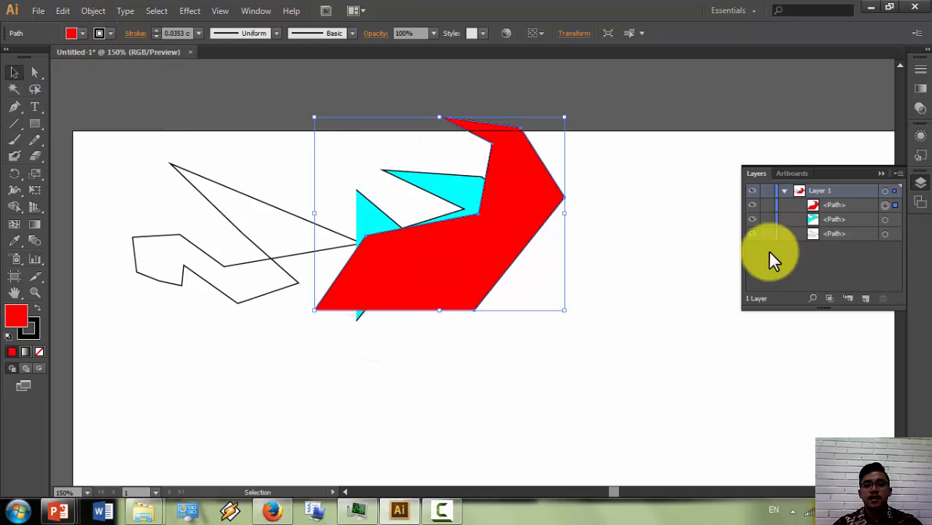
left_click(842, 216)
left_click_drag(513, 212, 459, 199)
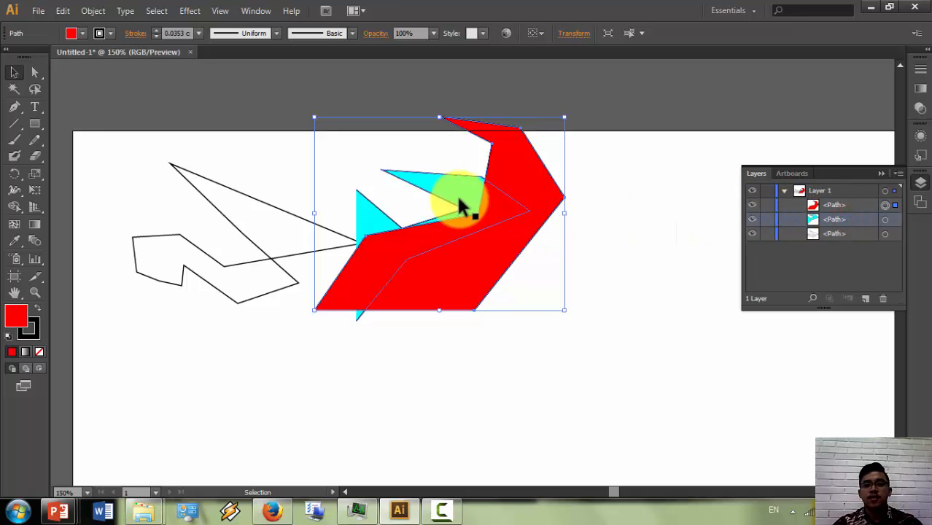
left_click(464, 201)
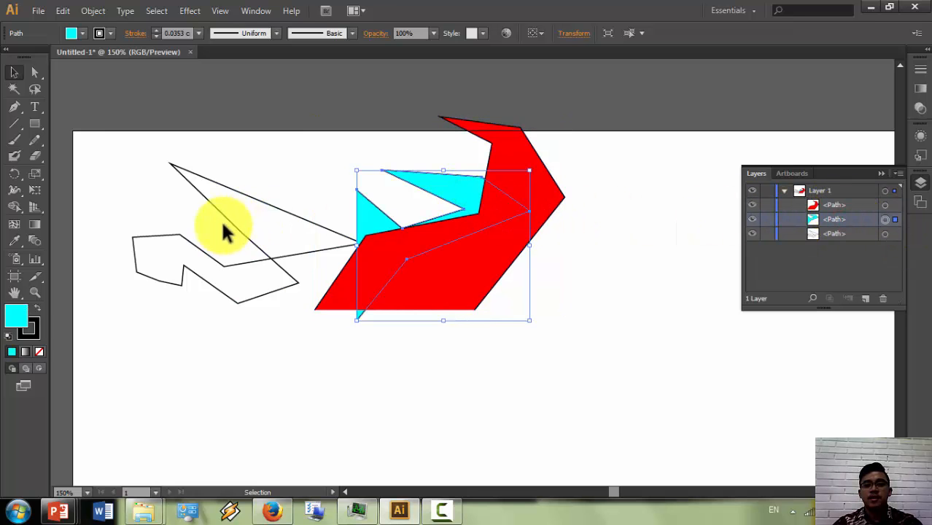
Step: Fill the closed angular path with yellow, move it right until it overlaps the cyan and red shapes, and deselect it
left_click(221, 185)
left_click(78, 35)
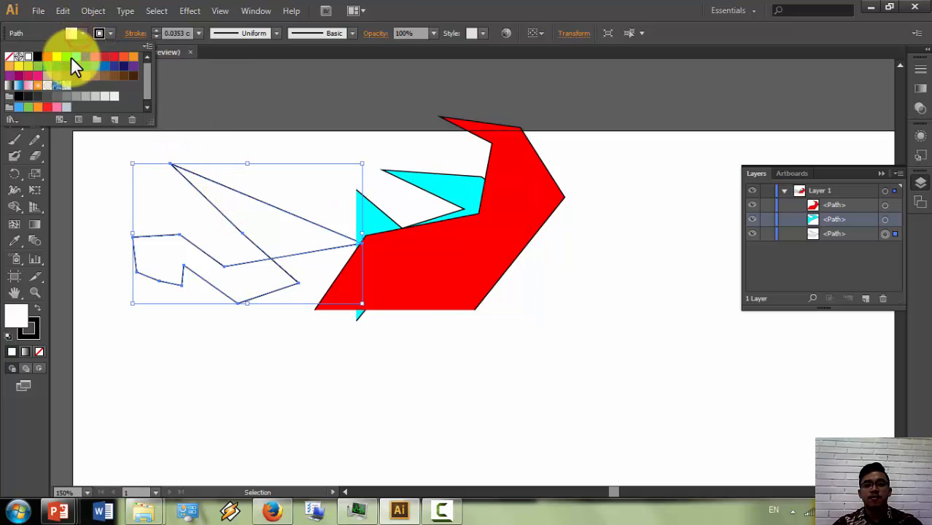
left_click(59, 65)
left_click(235, 383)
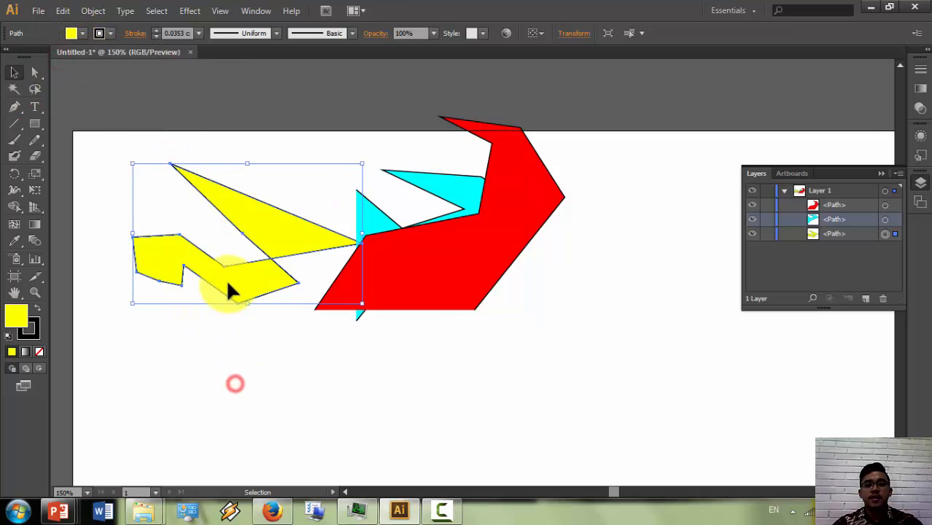
left_click(167, 365)
left_click_drag(187, 269, 321, 248)
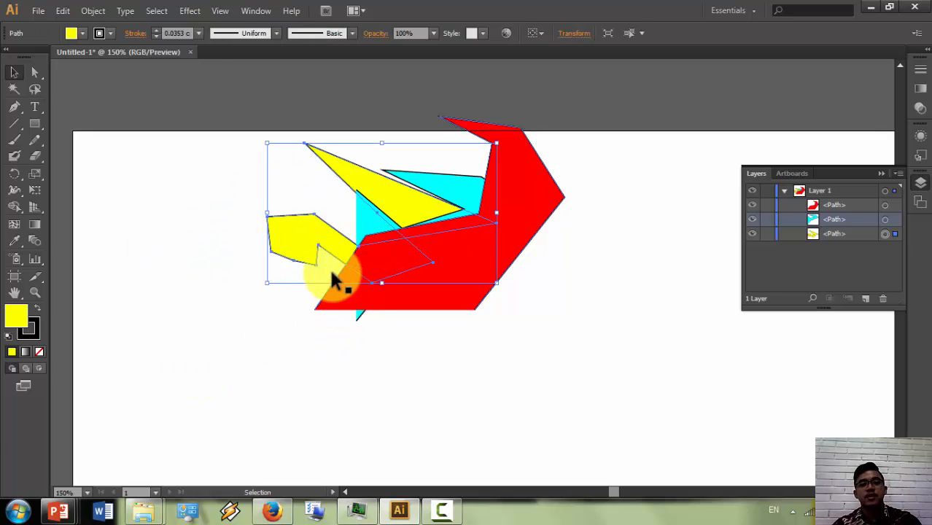
left_click_drag(296, 246, 330, 247)
left_click(593, 349)
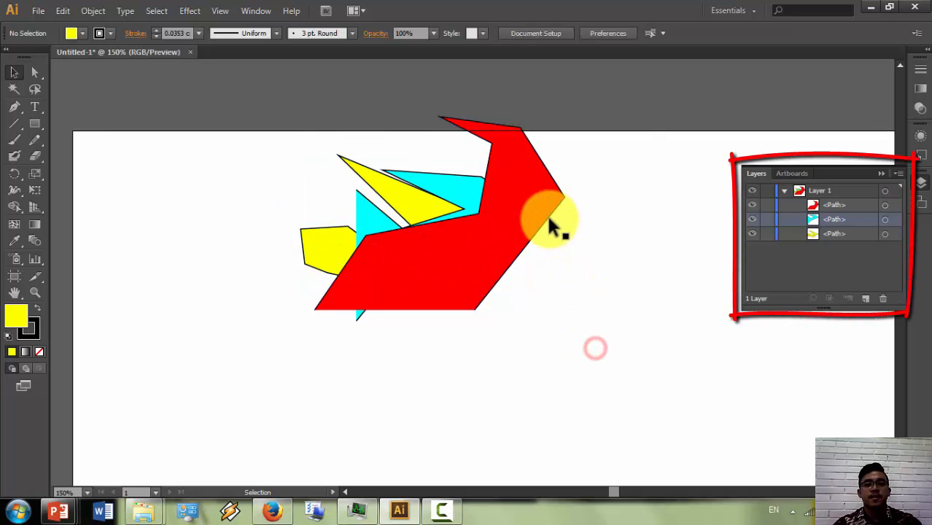
Step: Move the red shape left over the other two, and reorder Layer 1 so that cyan is on top, yellow in the middle and red underneath
left_click_drag(551, 222, 484, 254)
left_click_drag(402, 285, 413, 260)
left_click(469, 373)
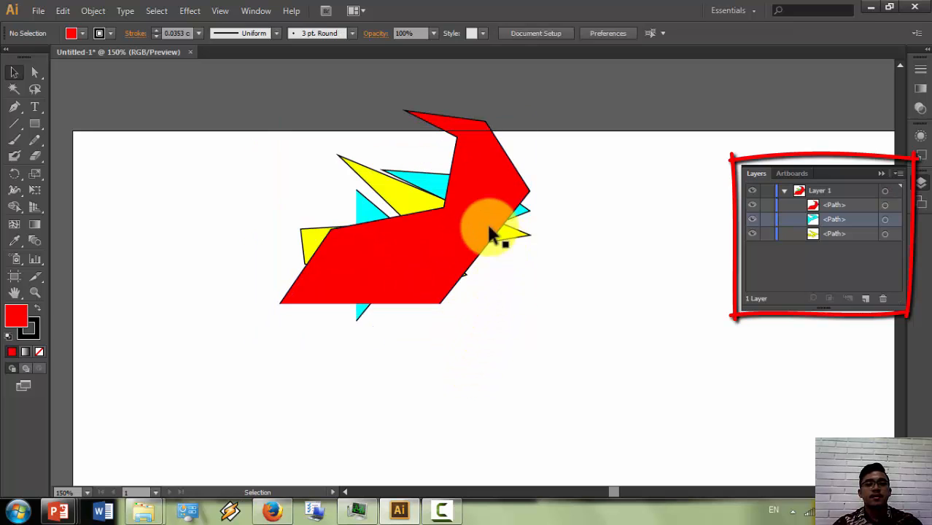
mouse_move(846, 204)
left_mouse_down()
mouse_move(844, 225)
mouse_move(845, 217)
left_mouse_up()
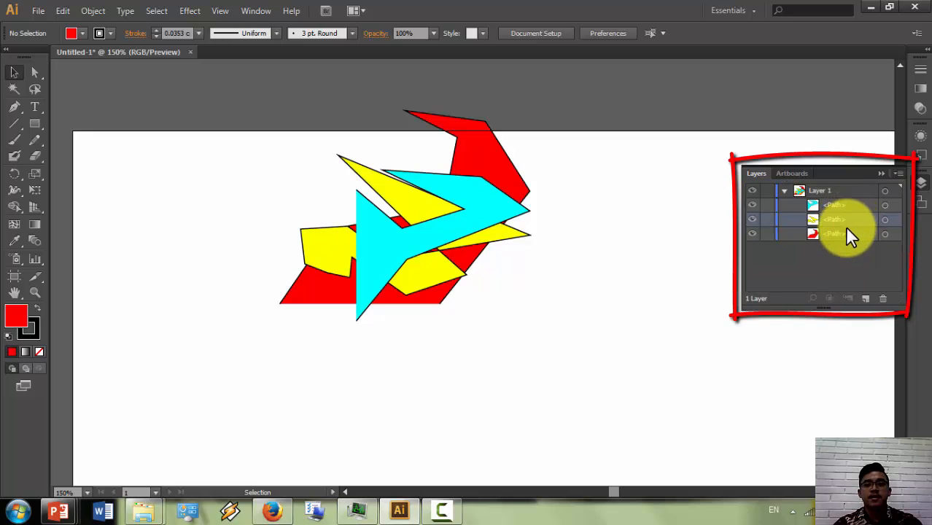
left_click(842, 220)
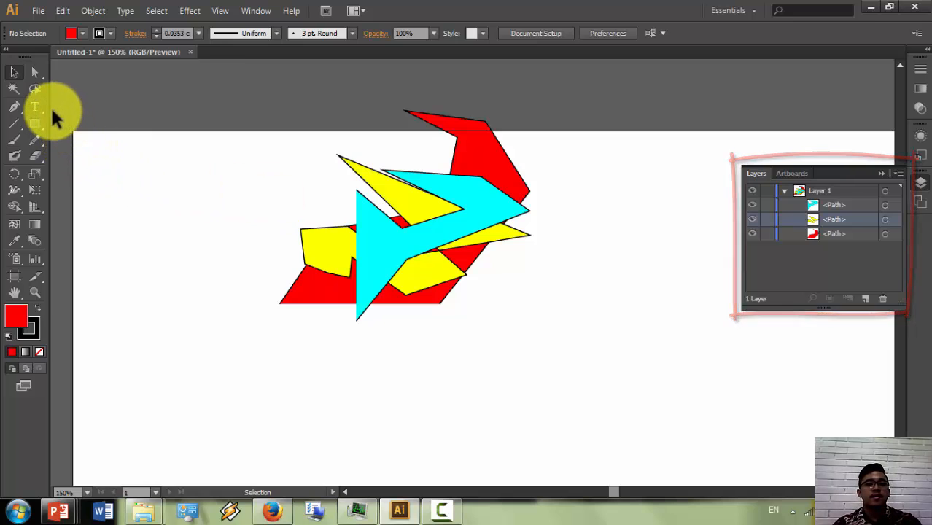
Step: Draw a closed curved shape from two anchors with the Pen tool in the empty area left of the coloured shapes
left_click(14, 108)
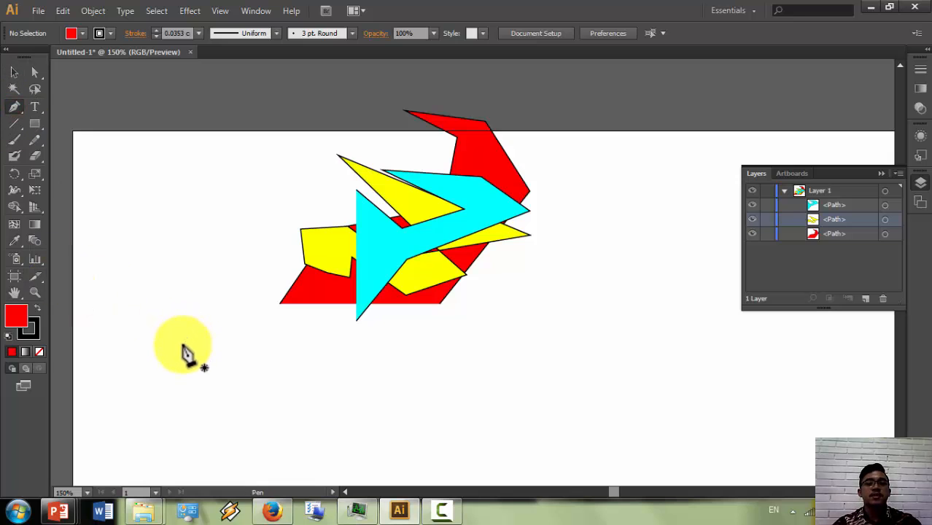
left_click(199, 160)
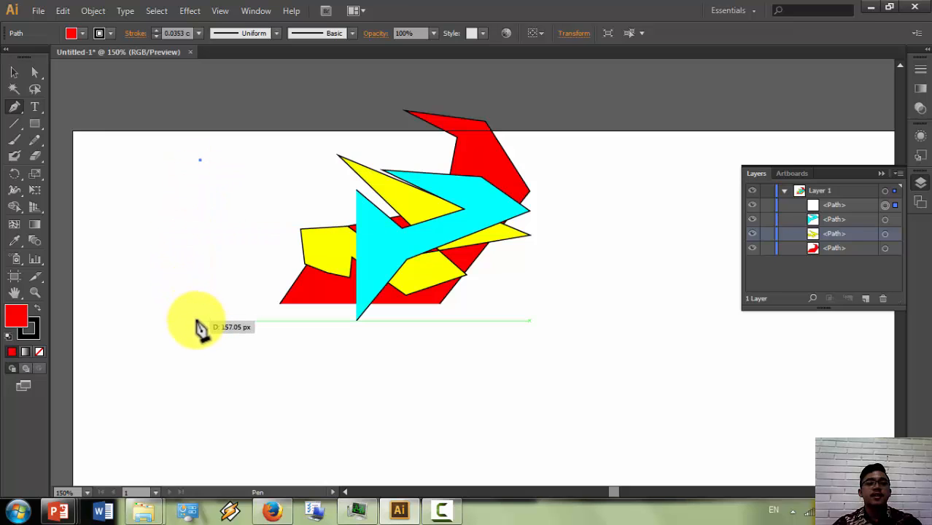
left_click_drag(196, 320, 239, 334)
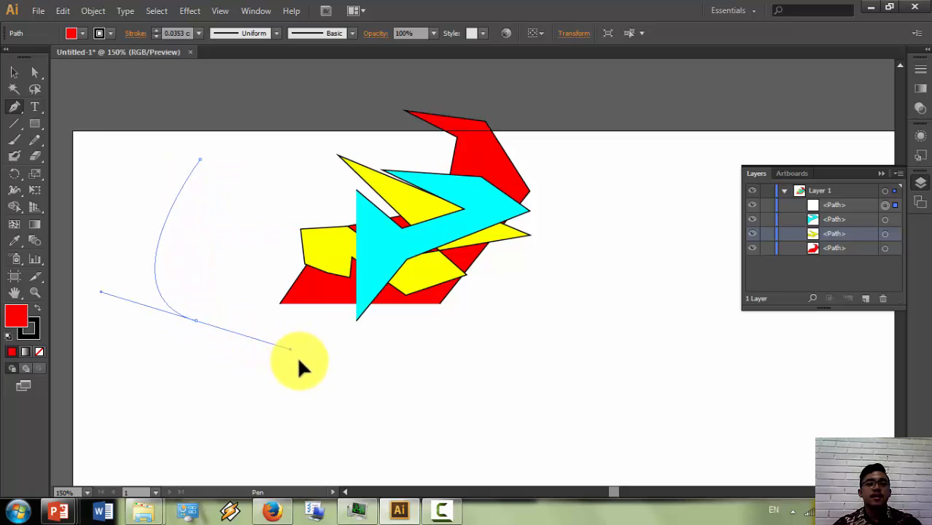
left_click_drag(298, 357, 290, 388)
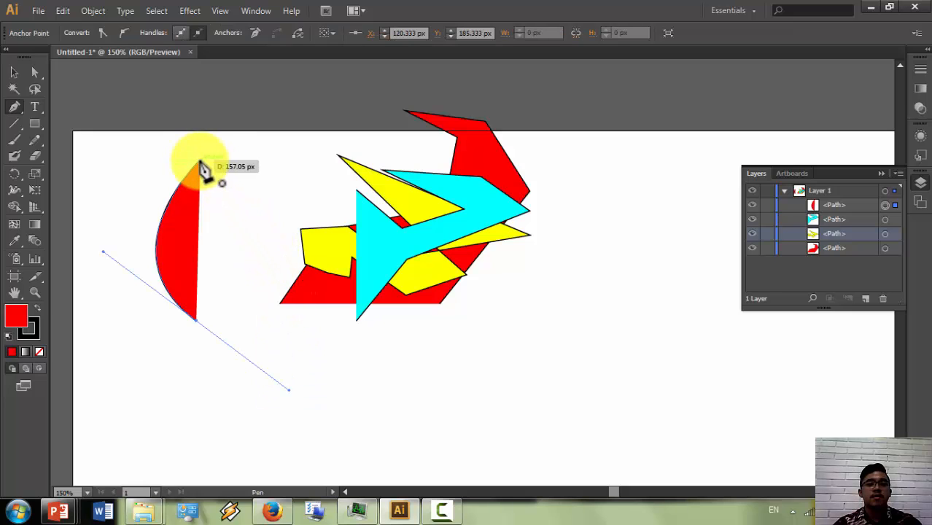
left_click_drag(199, 161, 173, 171)
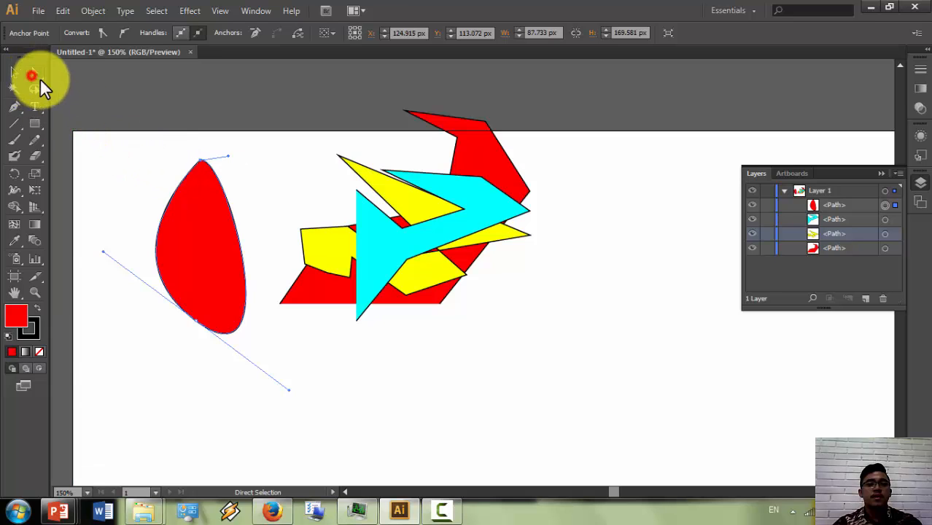
Step: Pull the curved shape's upper anchor handle down and outward with the Direct Selection tool to bulge its right side
left_click(262, 208)
left_click(224, 179)
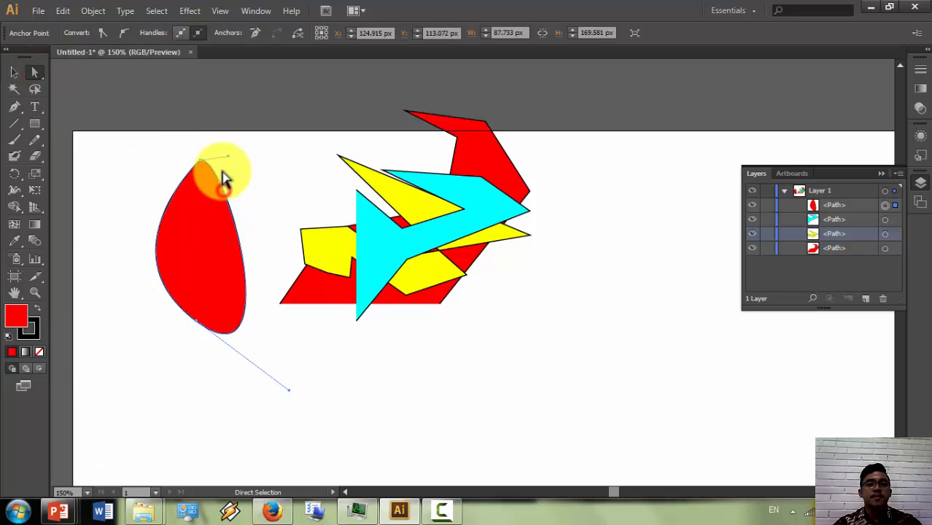
left_click_drag(228, 156, 257, 190)
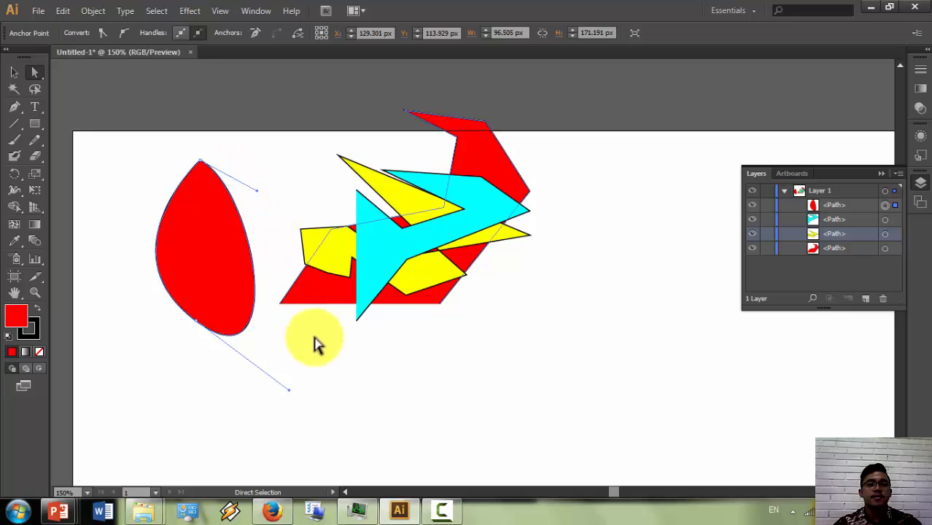
Step: Adjust the lower anchor's handles to round the curved shape's base into a teardrop, deselect it, and switch to the Selection tool
left_click_drag(290, 388, 249, 335)
mouse_move(254, 317)
left_mouse_down()
mouse_move(262, 319)
mouse_move(258, 346)
mouse_move(264, 334)
mouse_move(262, 326)
mouse_move(260, 358)
mouse_move(264, 319)
left_mouse_up()
key("ctrl+z")
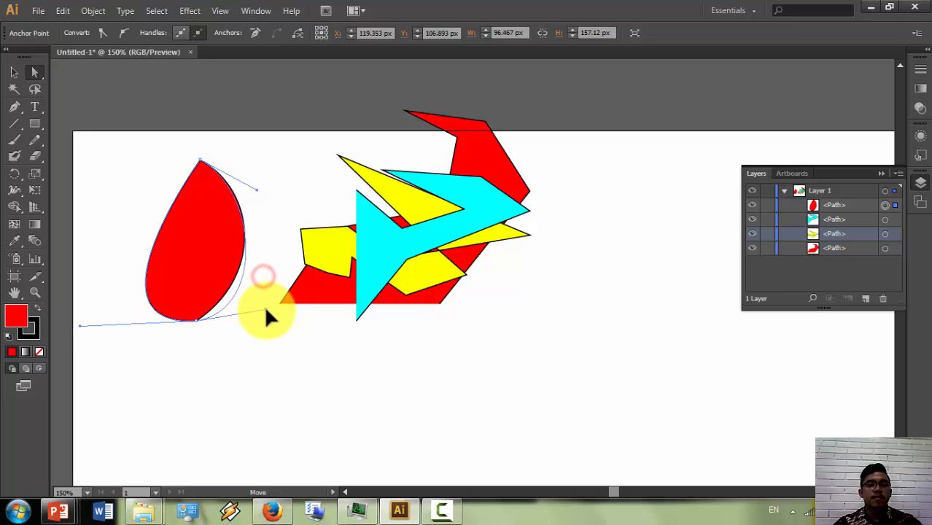
left_click_drag(265, 315, 266, 312)
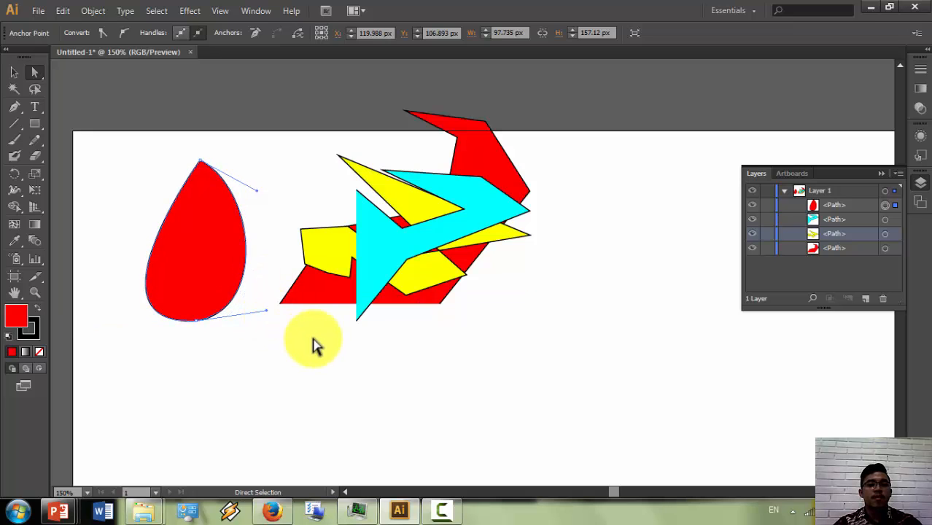
left_click(133, 174)
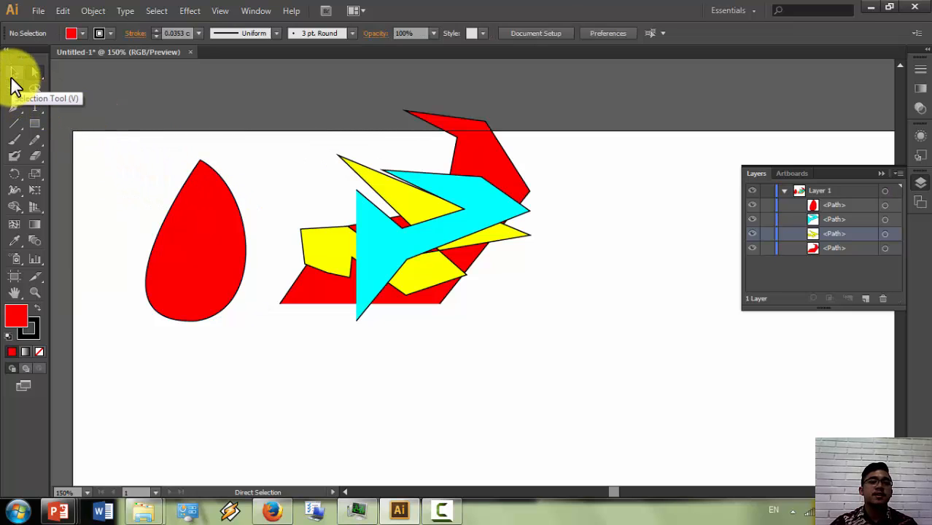
left_click(13, 75)
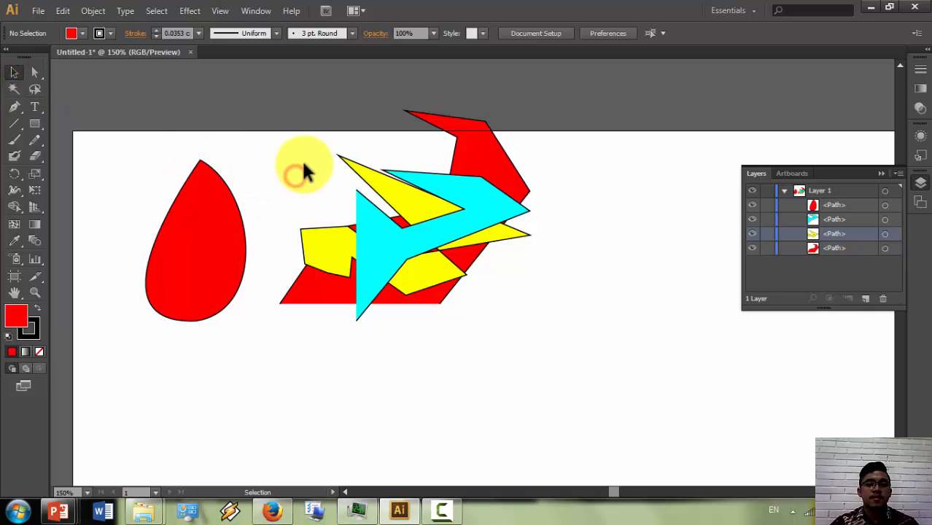
scroll(286, 183, "down", 1)
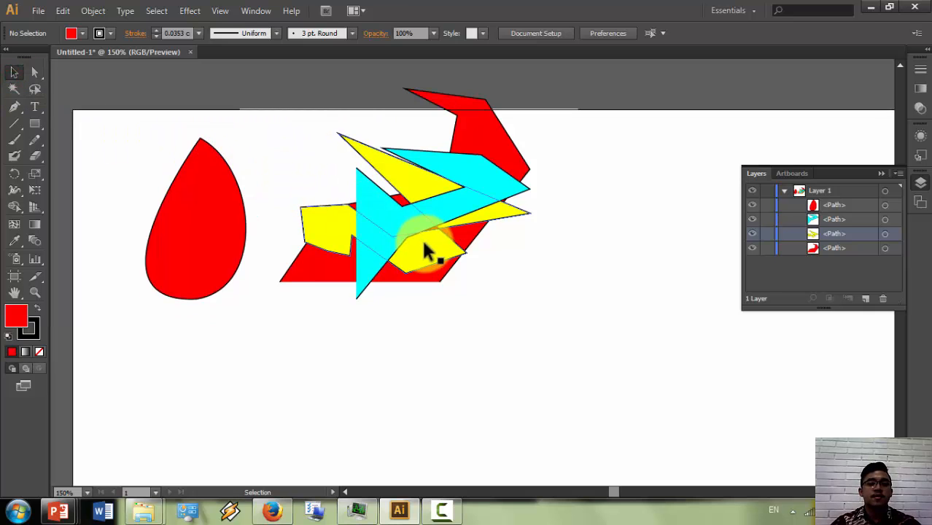
Step: Pan the canvas vertically and horizontally to look over the teardrop and the overlapping coloured shapes
scroll(425, 245, "down", 2)
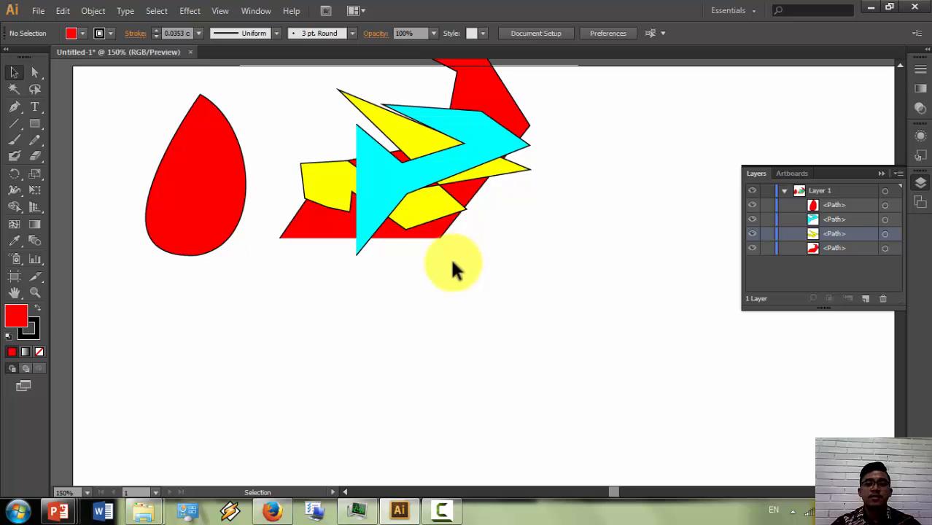
scroll(453, 270, "up", 3)
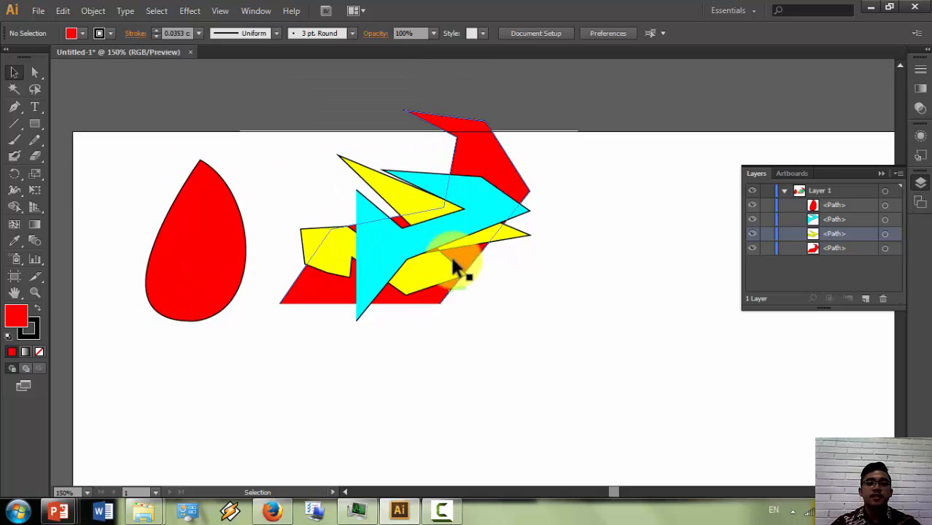
scroll(453, 261, "up", 1)
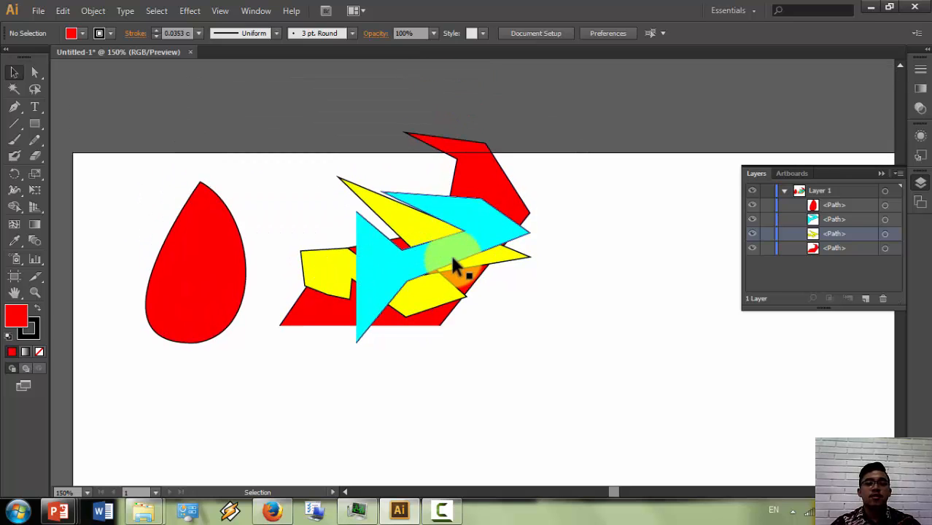
scroll(454, 262, "right", 1)
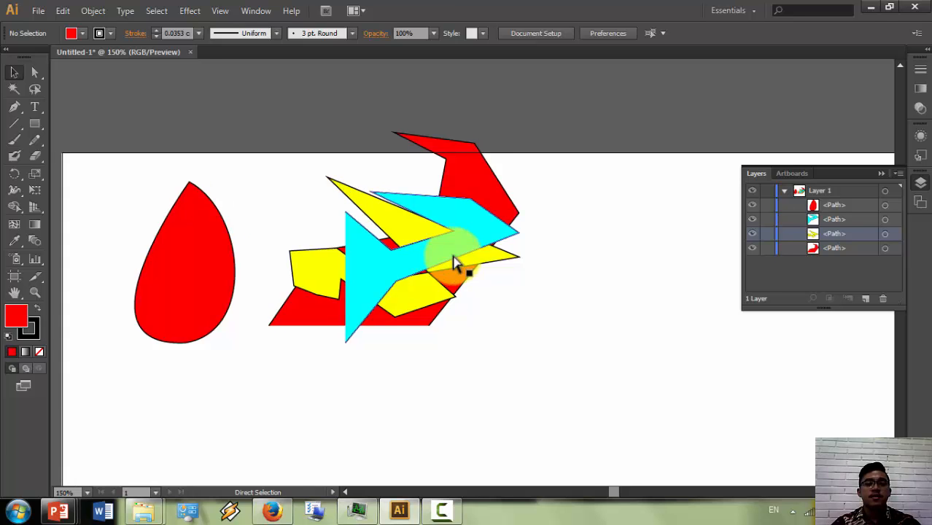
scroll(454, 263, "left", 4)
scroll(454, 262, "right", 4)
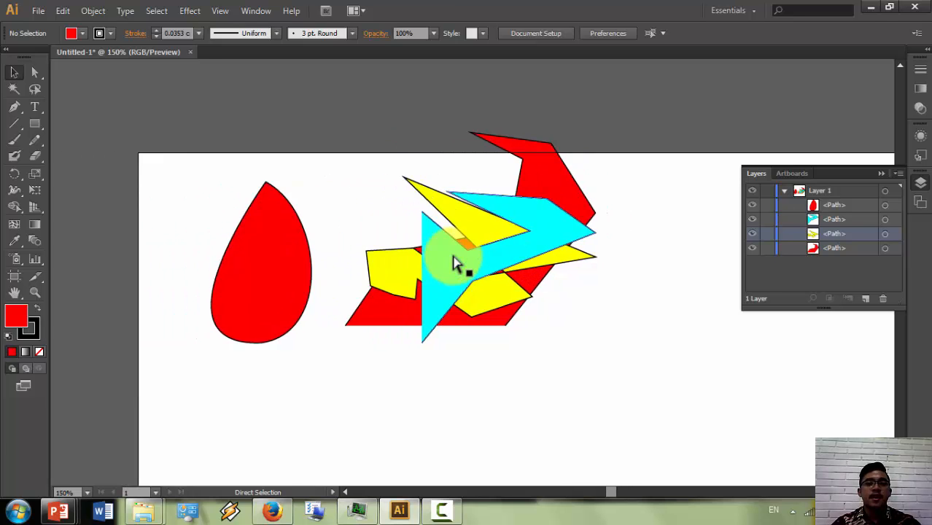
scroll(453, 263, "left", 3)
scroll(454, 262, "left", 1)
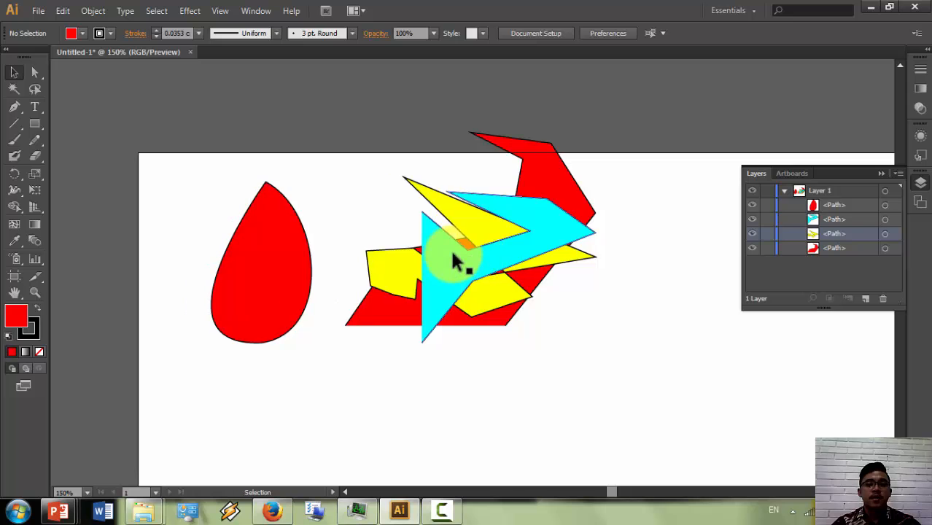
Step: Zoom in on the overlap of the yellow, cyan and red shapes, and zoom back out to the whole drawing
scroll(427, 277, "up", 4)
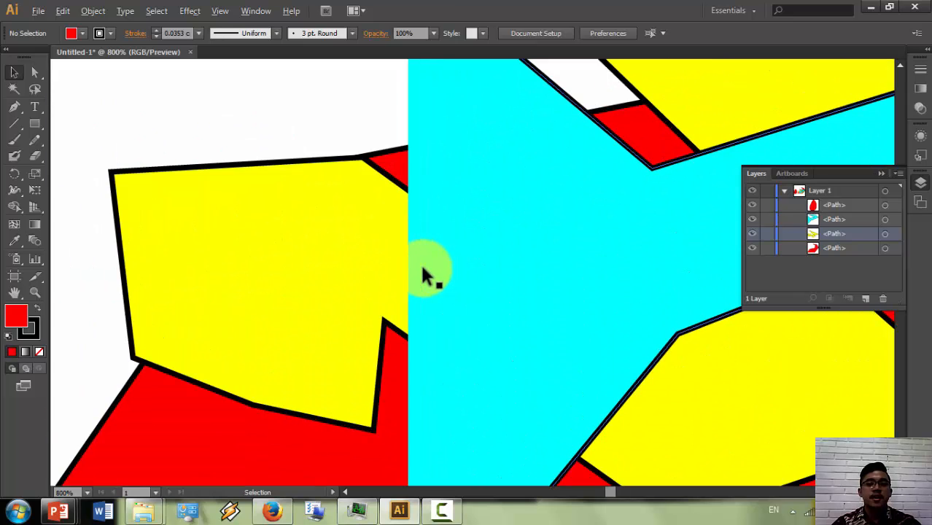
scroll(427, 277, "down", 6)
scroll(426, 277, "up", 4)
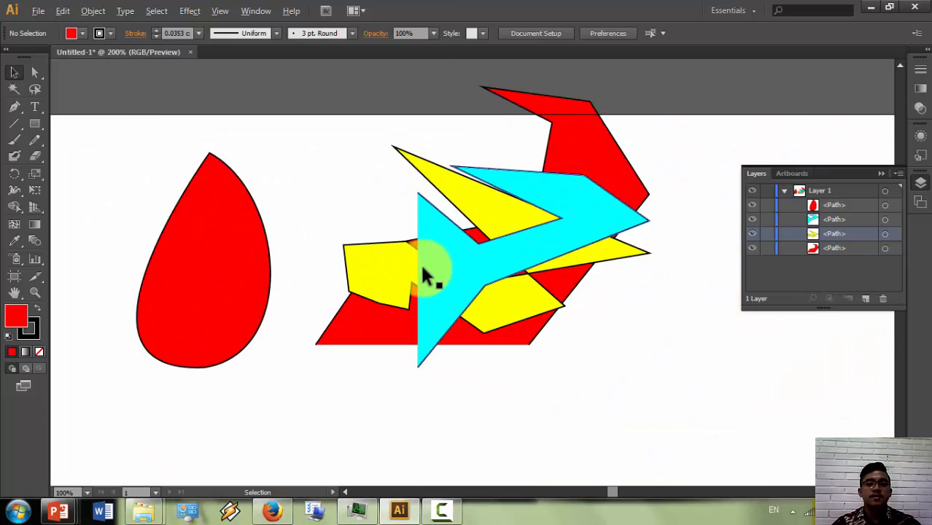
left_click(30, 290)
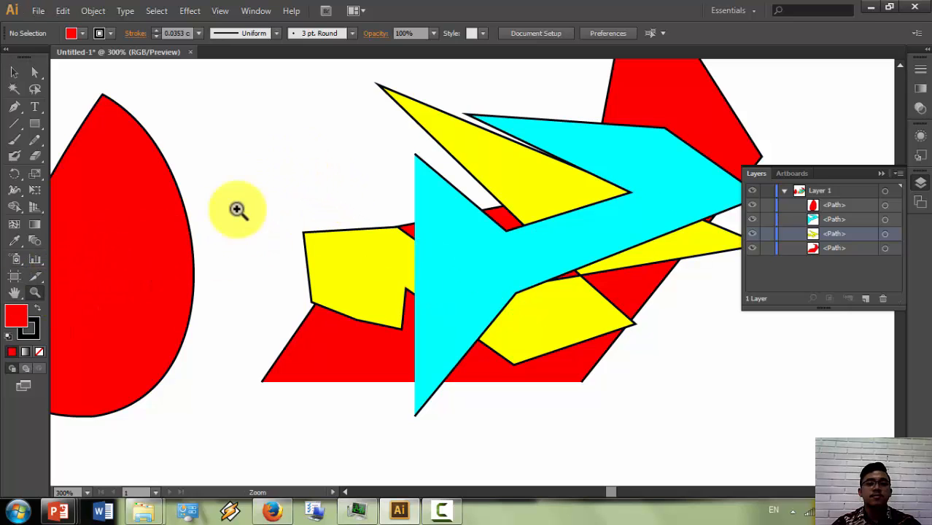
left_click_drag(329, 179, 522, 298)
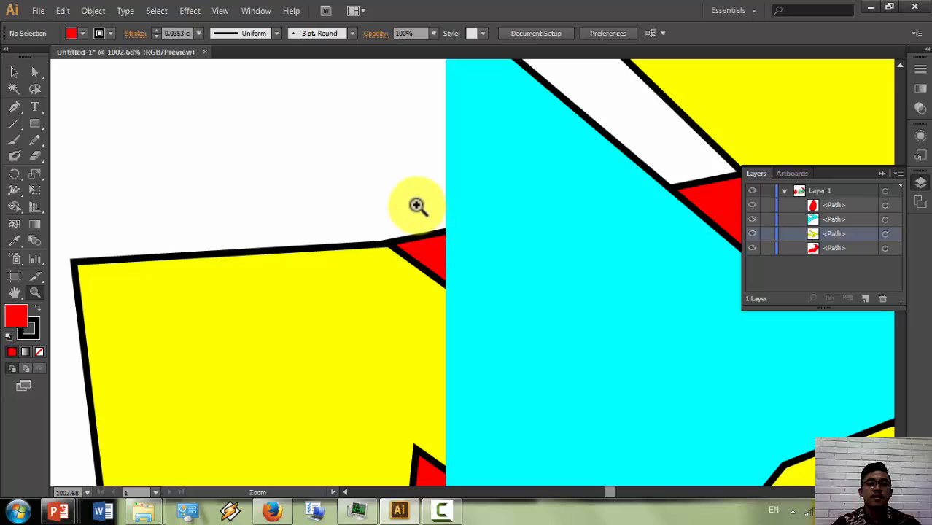
left_click(415, 202, "alt")
left_click(412, 195, "alt")
left_click(411, 195, "alt")
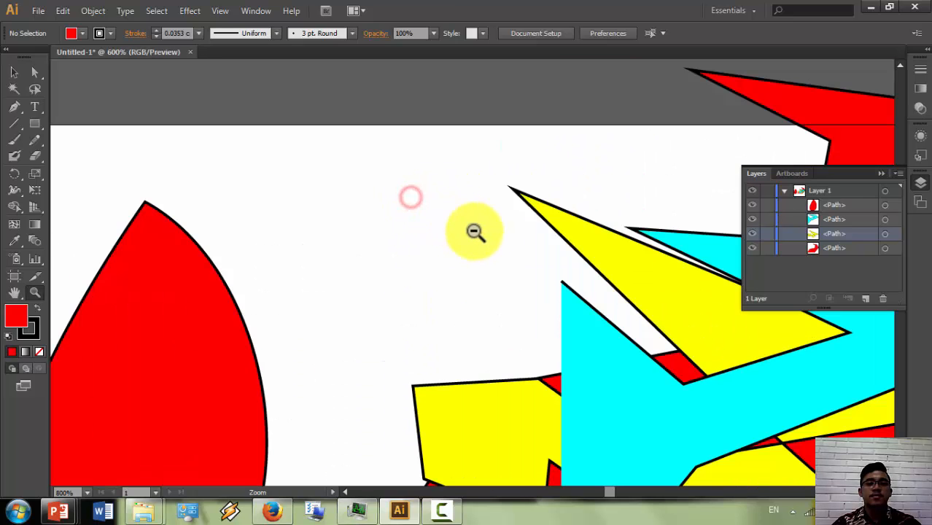
left_click(474, 231, "alt")
left_click(474, 231, "alt")
Step: Move the red teardrop right with the Selection tool so it overlaps the left part of the coloured shapes, and deselect it
left_click(14, 73)
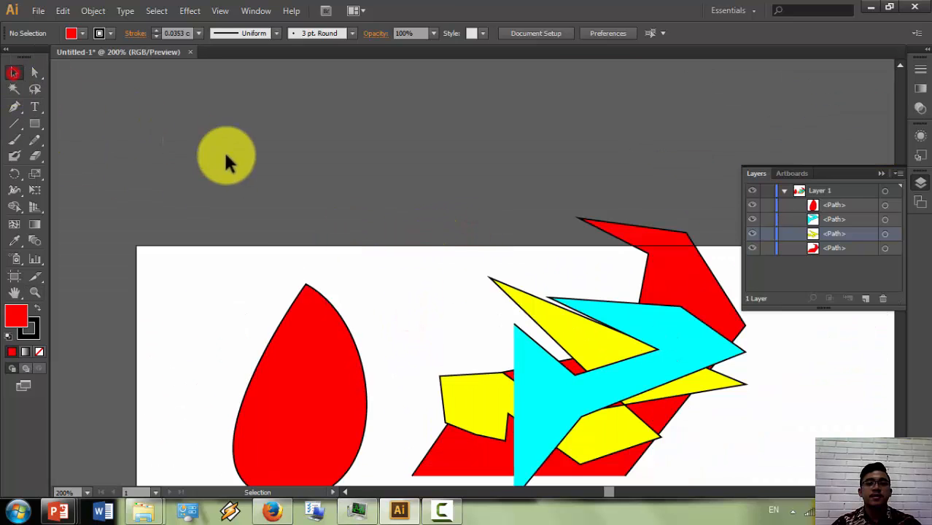
scroll(373, 201, "down", 3)
scroll(378, 210, "right", 4)
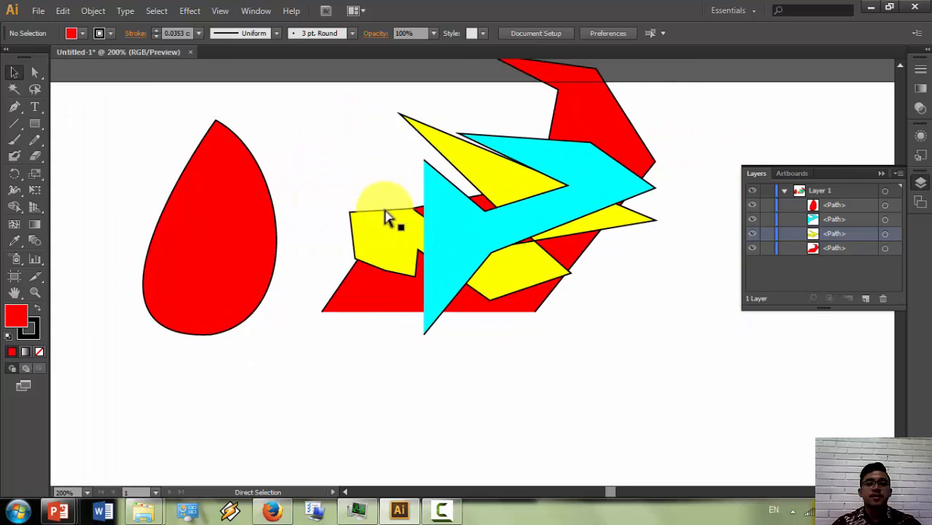
scroll(388, 218, "left", 3)
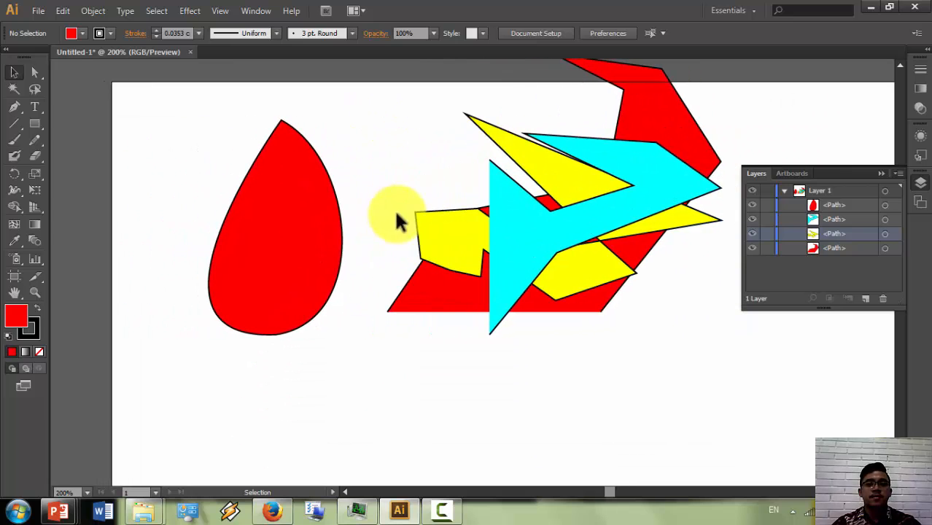
left_click(321, 219)
left_click(407, 345)
scroll(408, 346, "down", 1)
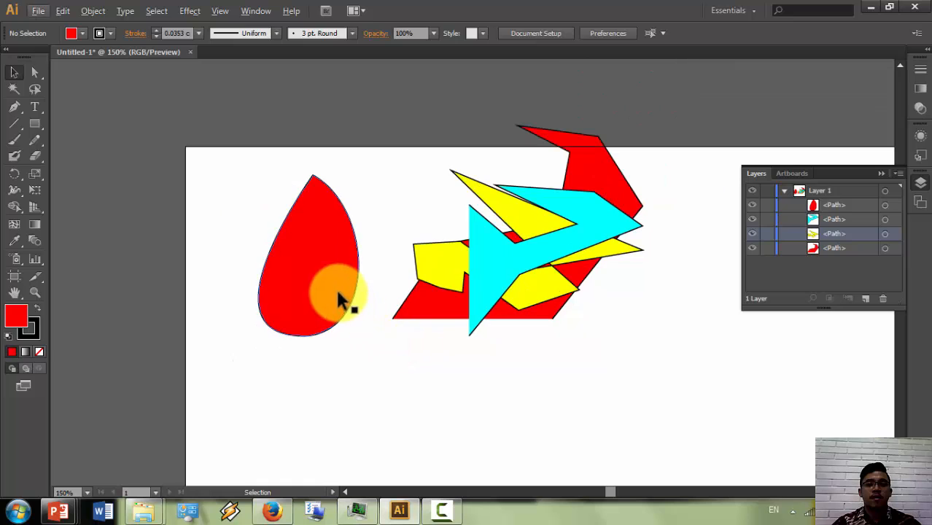
left_click_drag(341, 295, 474, 286)
left_click(517, 369)
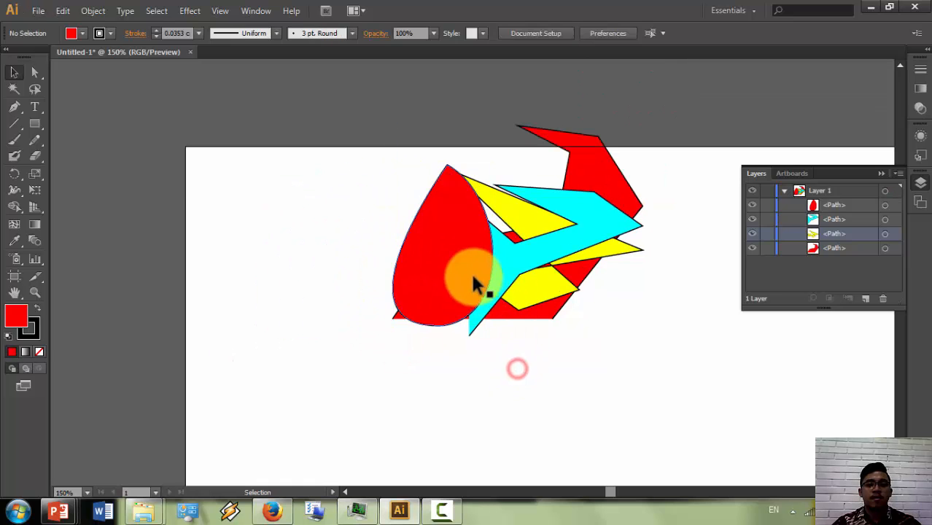
Step: Marquee-select the teardrop together with the three overlapping coloured shapes
left_click_drag(662, 350, 375, 174)
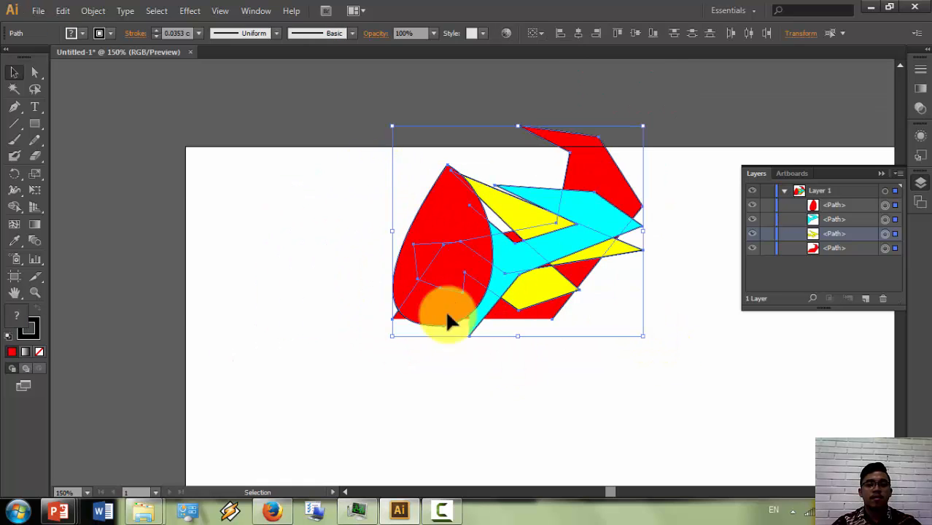
left_click(487, 381)
left_click_drag(315, 375, 649, 144)
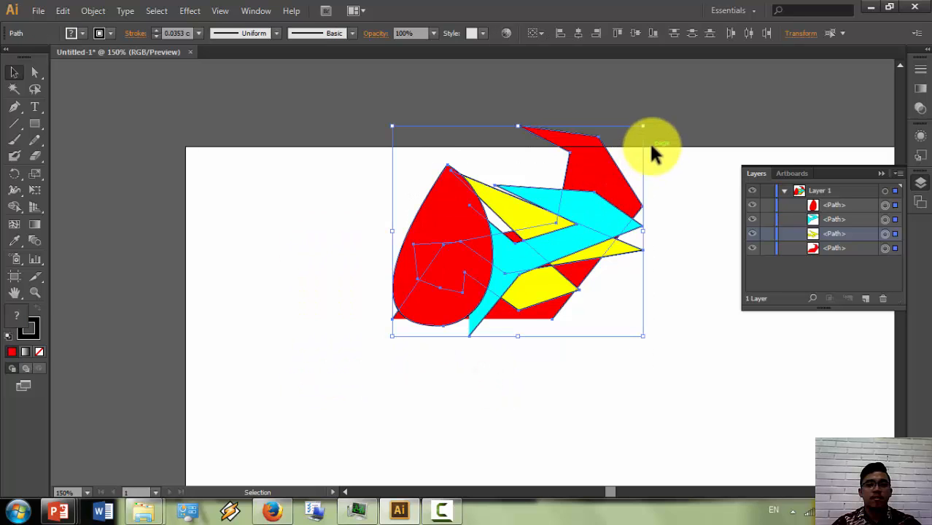
Step: Draw five diagonal lines with the Line Segment tool, four left of the coloured shapes and one from their right side downward
left_click(15, 124)
left_click_drag(287, 258, 438, 438)
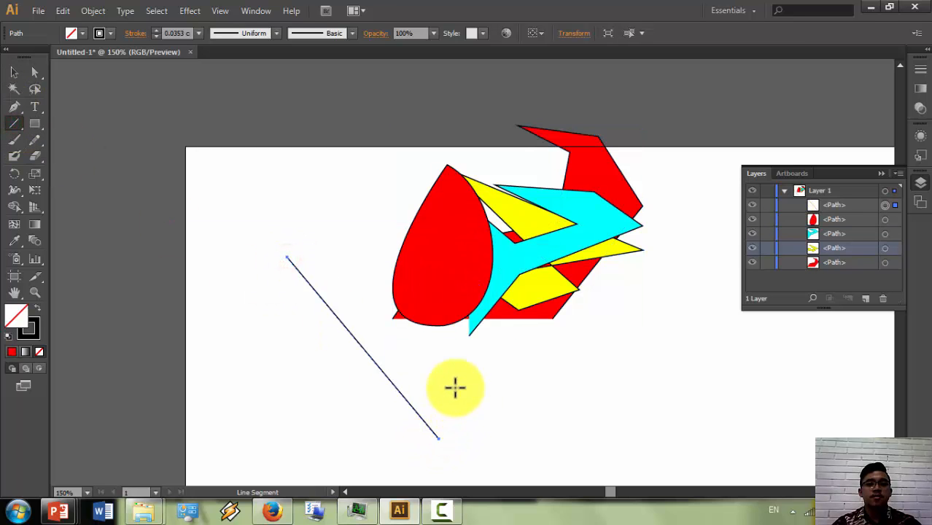
left_click_drag(375, 236, 287, 364)
left_click_drag(311, 207, 433, 386)
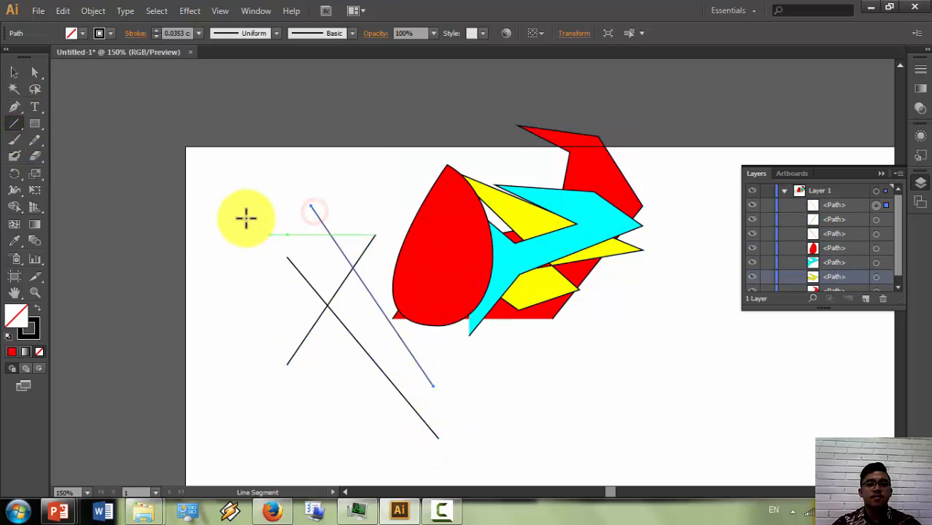
left_click_drag(241, 234, 414, 432)
mouse_move(214, 274)
left_mouse_down()
mouse_move(390, 450)
mouse_move(789, 410)
left_mouse_up()
key("ctrl")
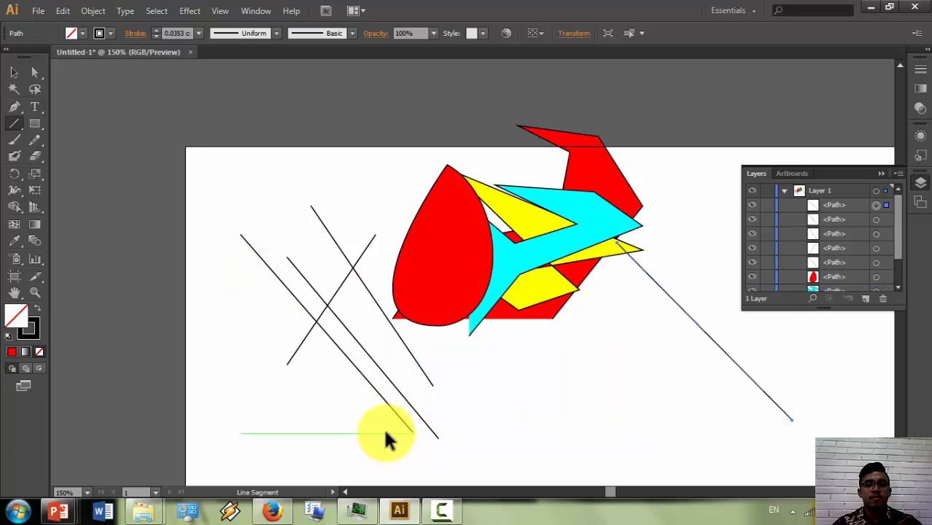
Step: Paint four freehand curves with the Paintbrush tool, three across the straight lines and one below the coloured shapes
left_click(16, 142)
mouse_move(271, 194)
left_mouse_down()
mouse_move(246, 220)
mouse_move(297, 356)
left_mouse_up()
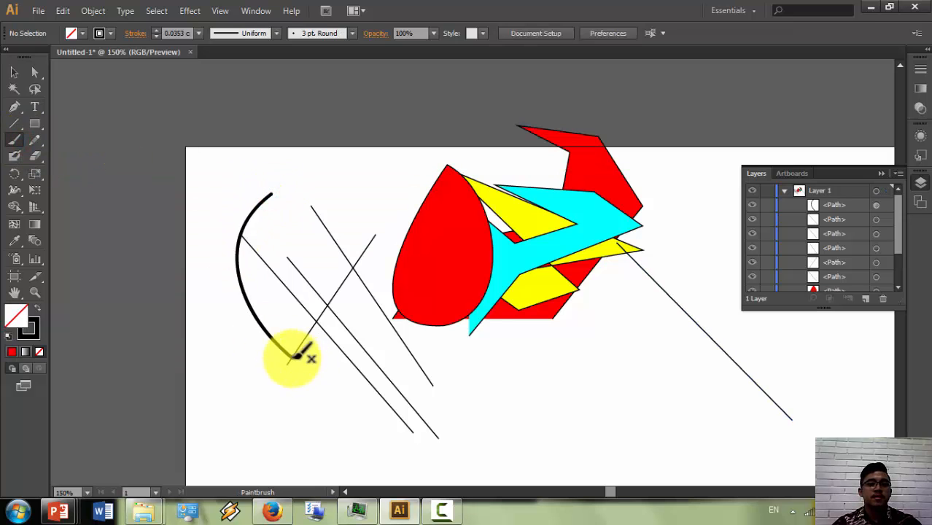
mouse_move(185, 295)
left_mouse_down()
mouse_move(324, 387)
mouse_move(337, 429)
left_mouse_up()
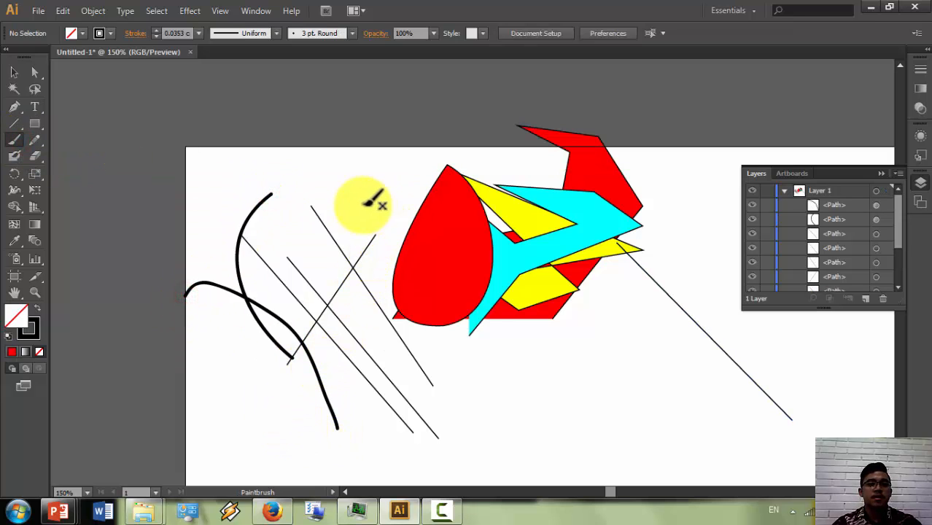
mouse_move(277, 196)
left_mouse_down()
mouse_move(298, 303)
mouse_move(258, 397)
left_mouse_up()
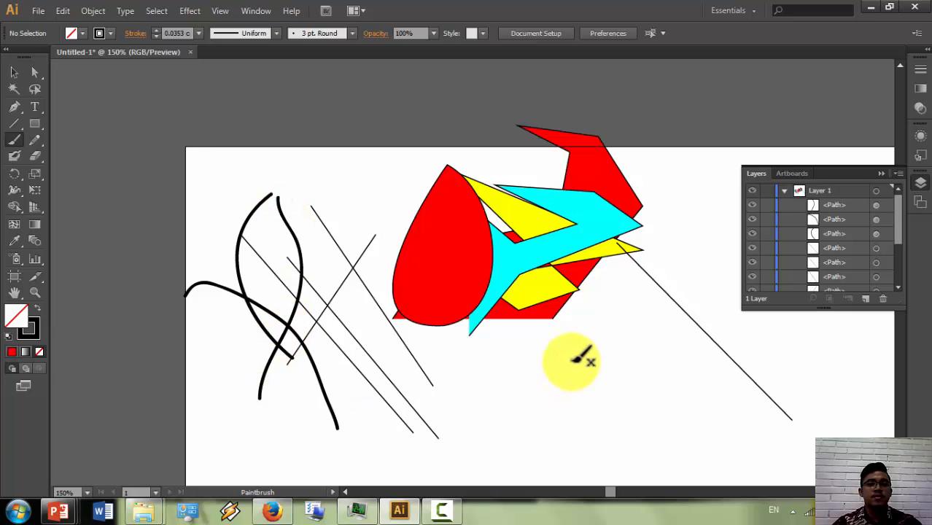
left_click_drag(410, 355, 554, 329)
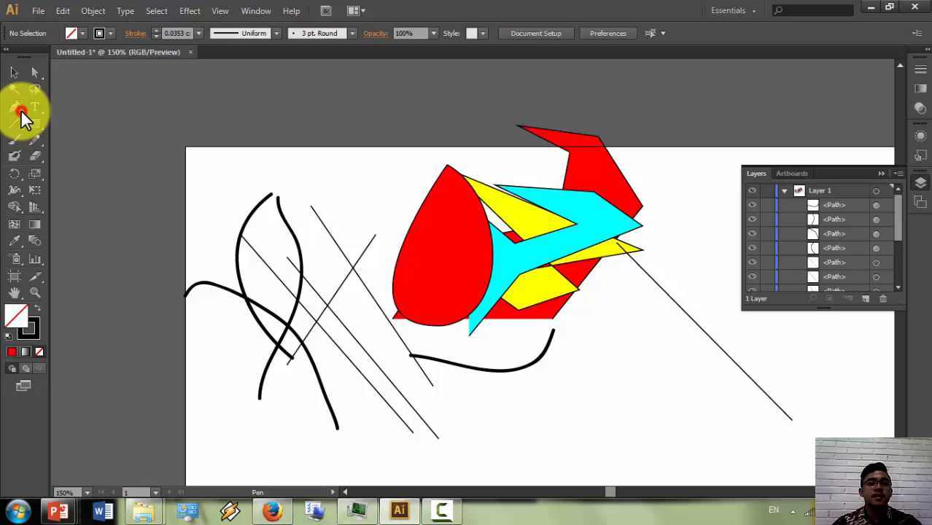
left_click(21, 109)
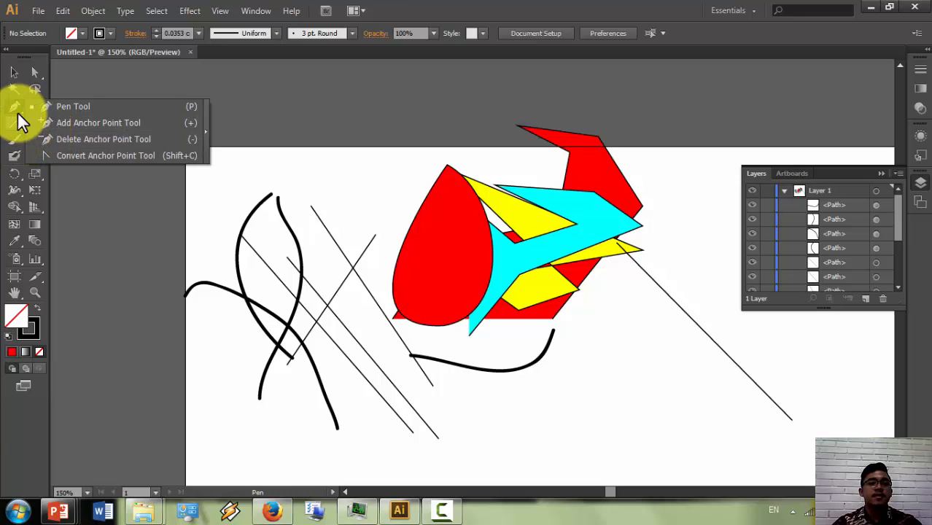
left_click(40, 73)
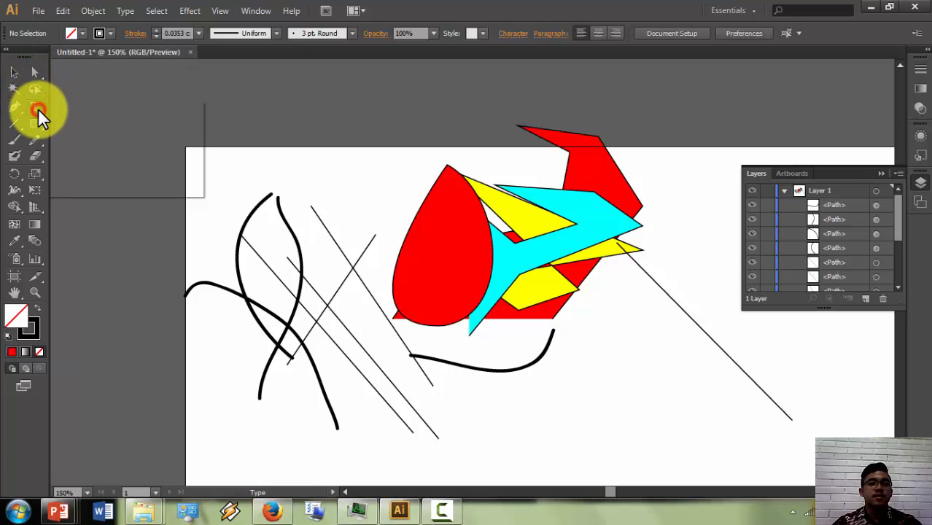
left_click(37, 108)
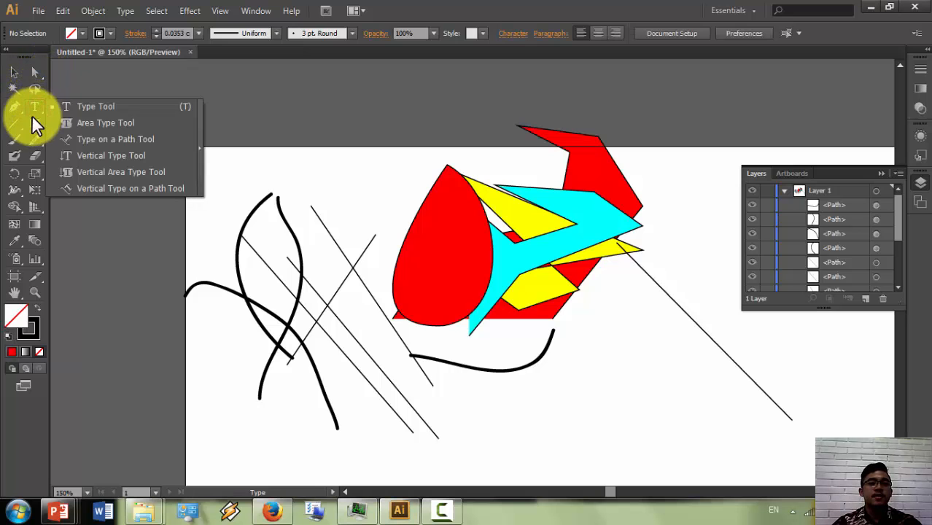
Step: Draw an unfilled rectangle about 60 by 34 px above the brush strokes and a circle to its right
left_click(31, 123)
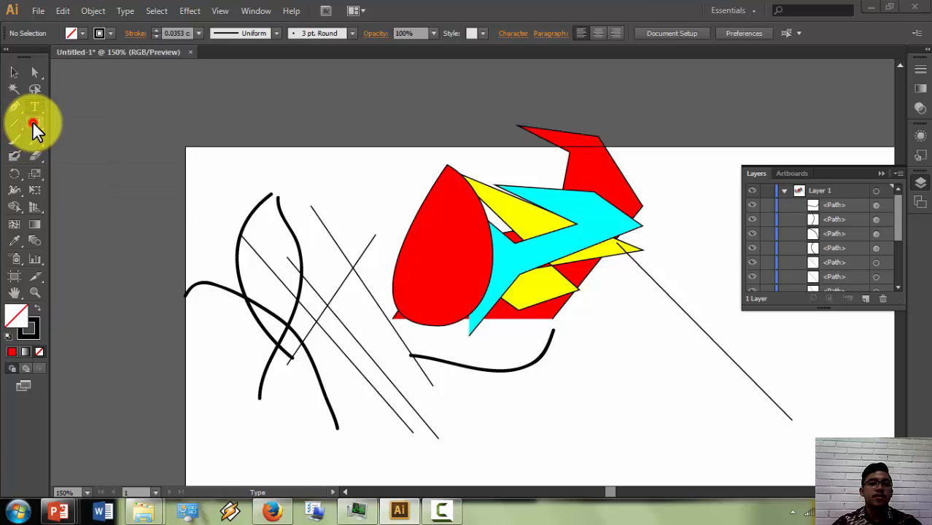
left_click_drag(233, 159, 295, 195)
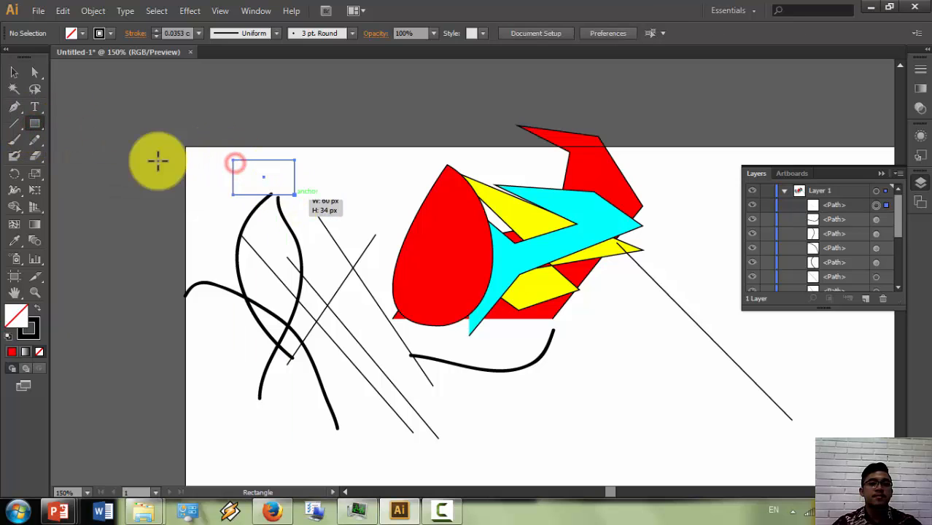
left_click(43, 123)
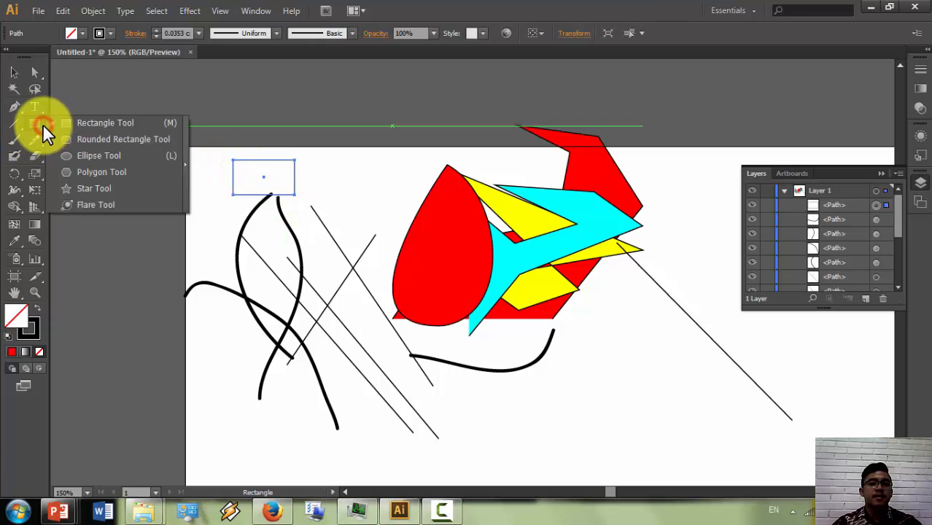
left_click(79, 157)
left_click_drag(302, 120, 385, 206)
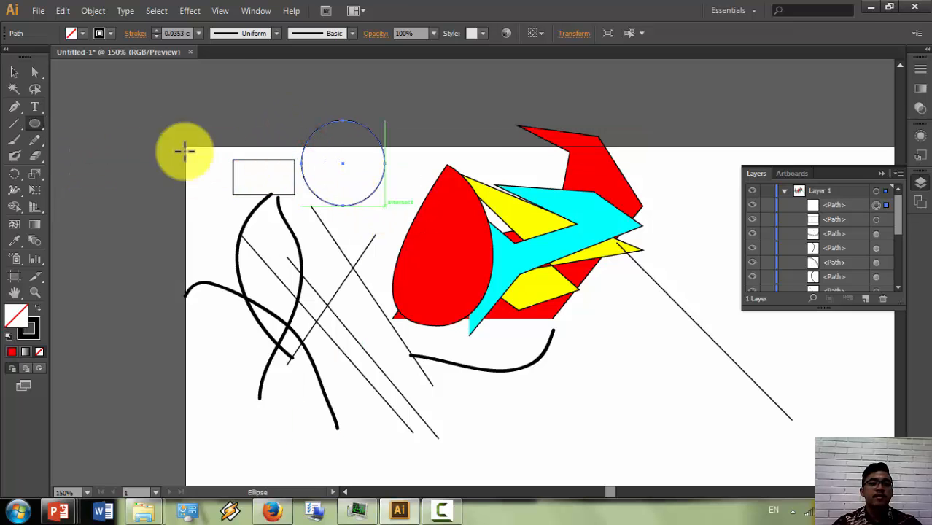
Step: Draw a six-sided polygon and a five-pointed star overlapping each other at the artboard's left edge
left_click(43, 123)
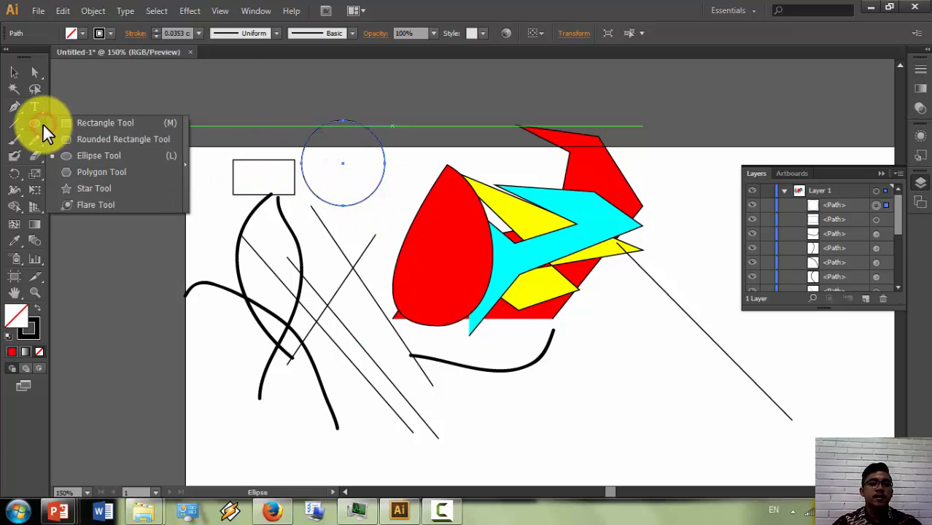
left_click(67, 175)
left_click_drag(177, 183, 119, 208)
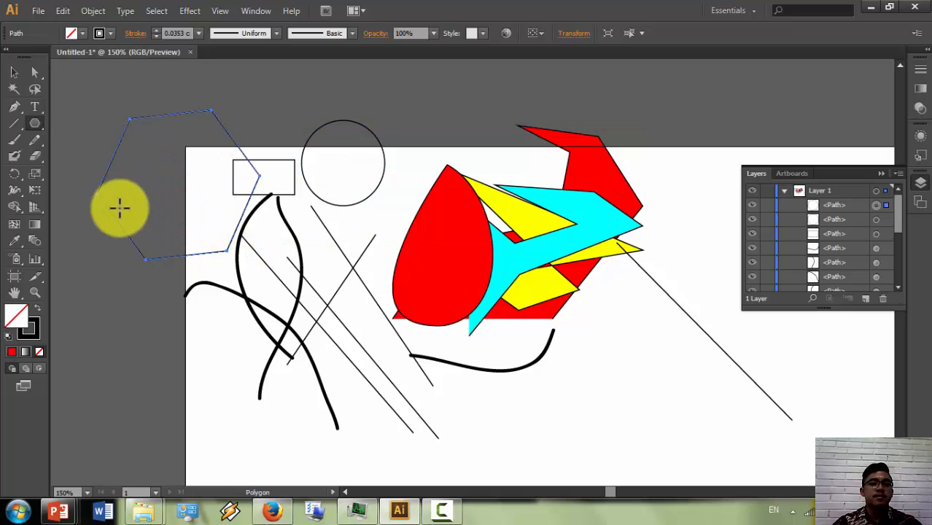
left_click(35, 125)
left_click(69, 186)
left_click_drag(128, 273, 57, 231)
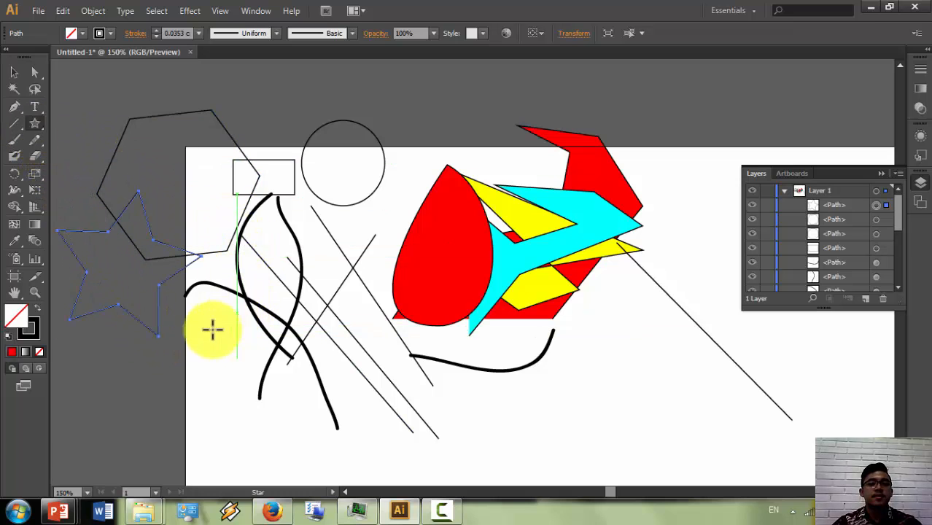
Step: Draw a three-sided polygon below the five-pointed star, crossing the artboard's left edge, with the Polygon tool
scroll(212, 331, "down", 2)
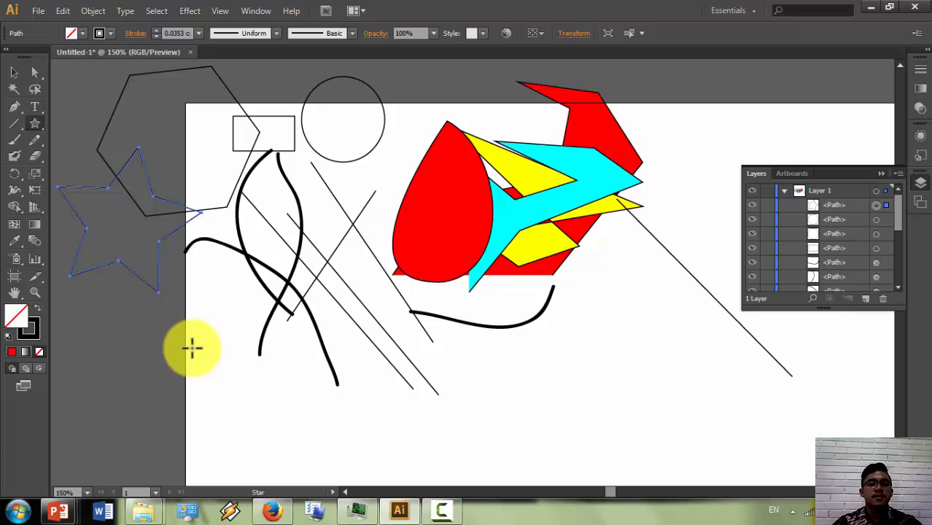
left_click(33, 120)
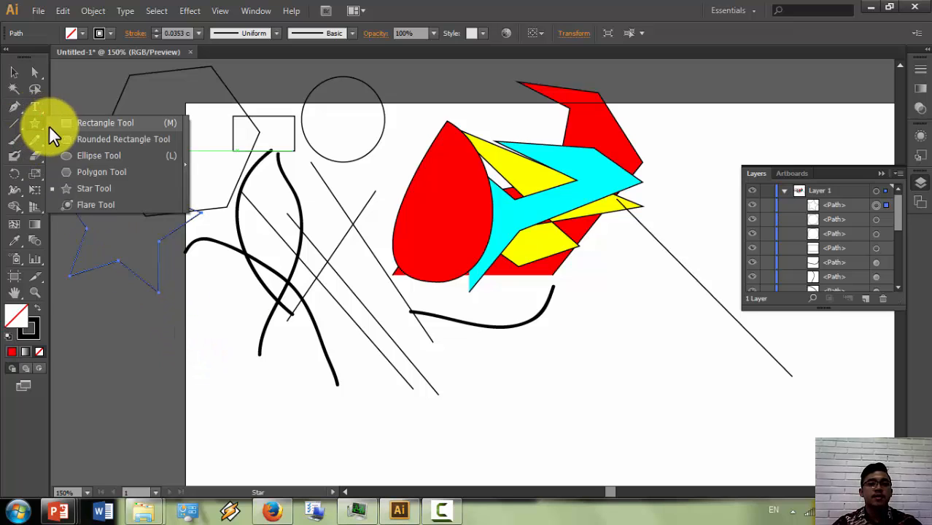
left_click(68, 170)
left_click_drag(161, 338, 201, 391)
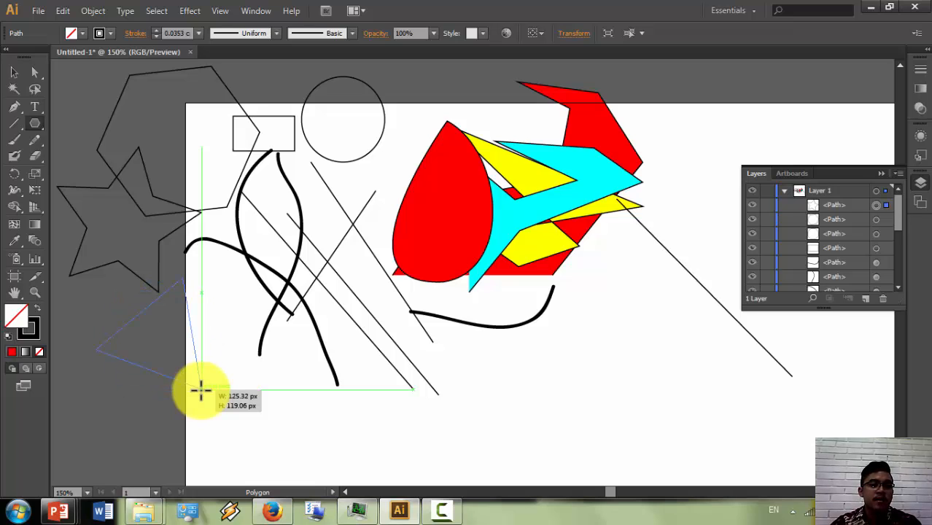
left_click_drag(200, 390, 236, 409)
key("Down")
key("Down")
key("Down")
key("Down")
key("Down")
key("Down")
key("Down")
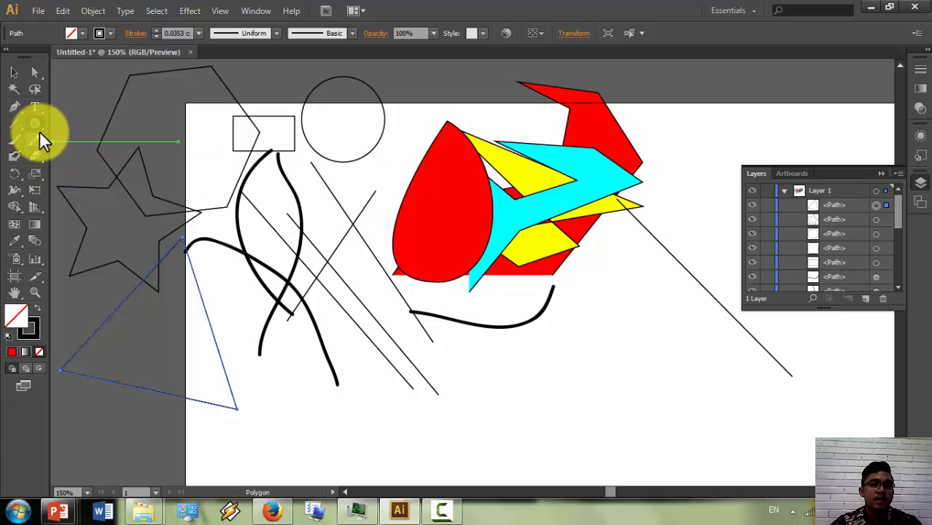
Step: Draw a large nine-pointed star over the lower ends of the brush strokes with the Star tool, adjusting its number of points
left_click_drag(36, 124, 68, 188)
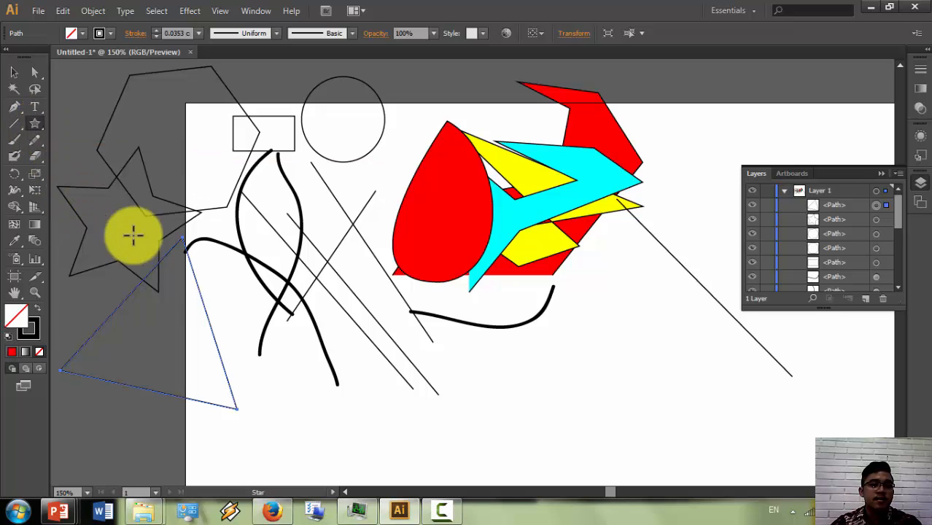
left_click_drag(269, 369, 392, 413)
key("Up")
key("Up")
key("Up")
key("Up")
key("Up")
key("Up")
key("Up")
key("Up")
key("Up")
key("Up")
key("Up")
key("Up")
key("Up")
key("Up")
key("Up")
key("Up")
key("Down")
key("Down")
key("Down")
key("Down")
key("Down")
key("Down")
key("Down")
key("Down")
key("Down")
key("Down")
key("Down")
key("Up")
key("Up")
key("Up")
key("Up")
key("Up")
key("Up")
key("Up")
key("Up")
key("Down")
key("Down")
key("Down")
key("Down")
key("Down")
key("Down")
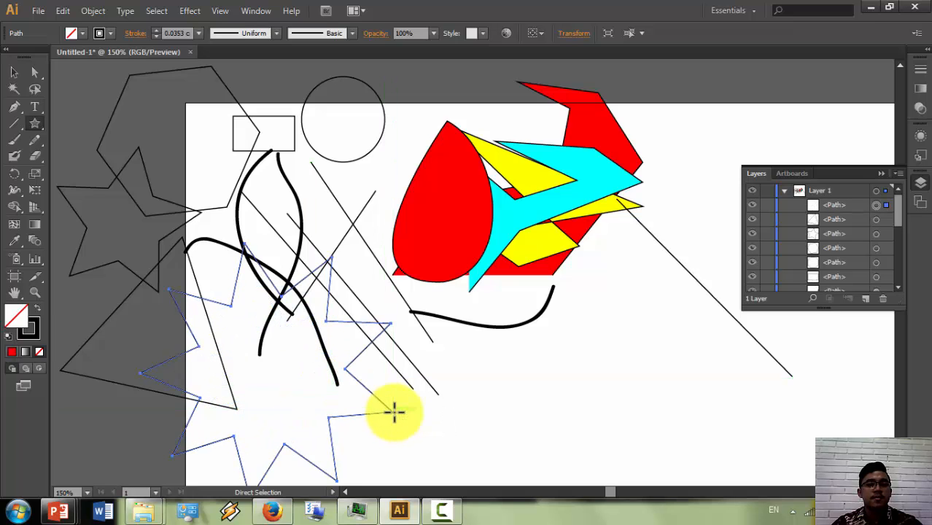
Step: Erase three narrow strips across the large star with the Eraser tool
left_click(34, 155)
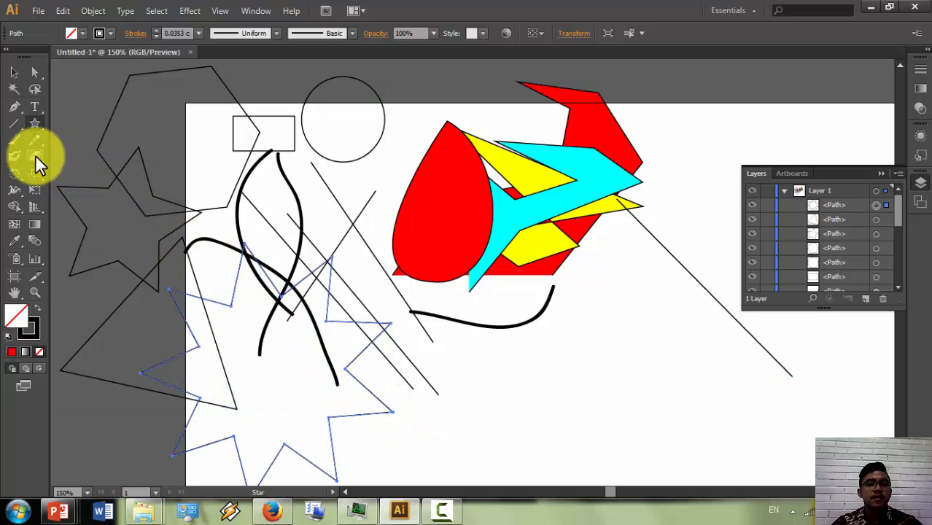
mouse_move(368, 254)
left_mouse_down()
mouse_move(183, 373)
mouse_move(219, 372)
left_mouse_up()
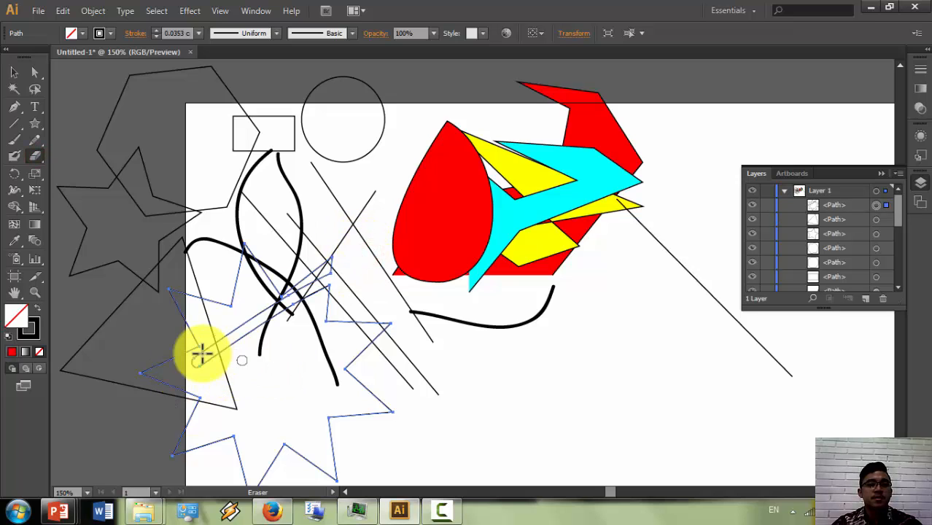
left_click_drag(162, 409, 374, 394)
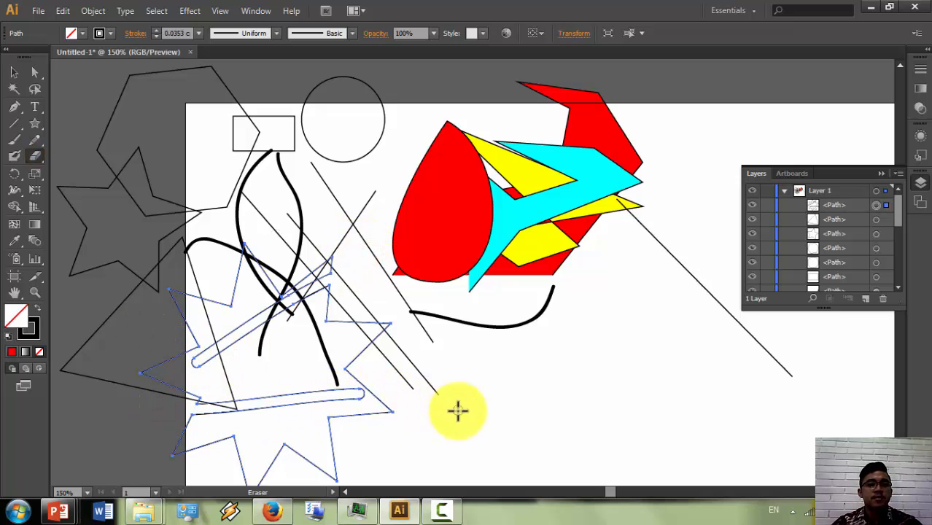
mouse_move(377, 361)
left_mouse_down()
mouse_move(187, 333)
mouse_move(160, 313)
left_mouse_up()
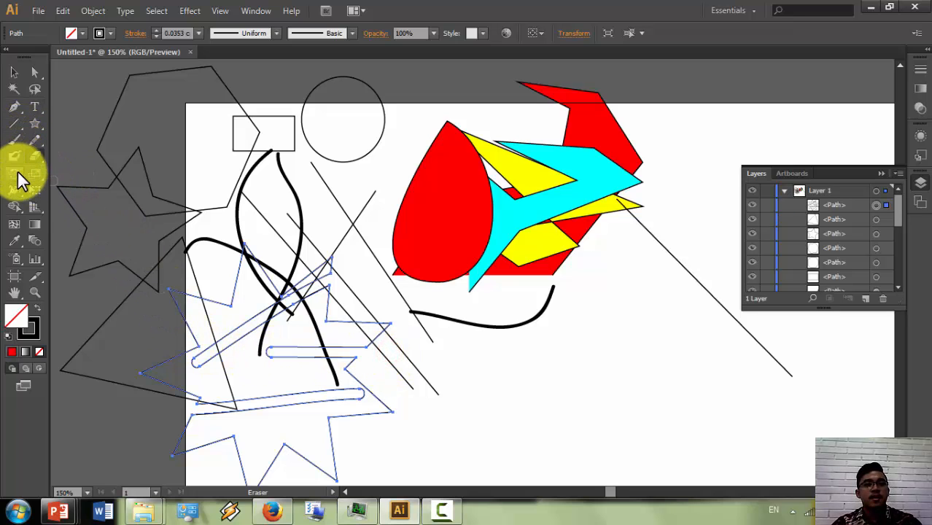
Step: Rotate the large star about its centre with the Rotate tool and enlarge it with the Scale tool
left_click(16, 173)
left_click_drag(325, 328, 66, 191)
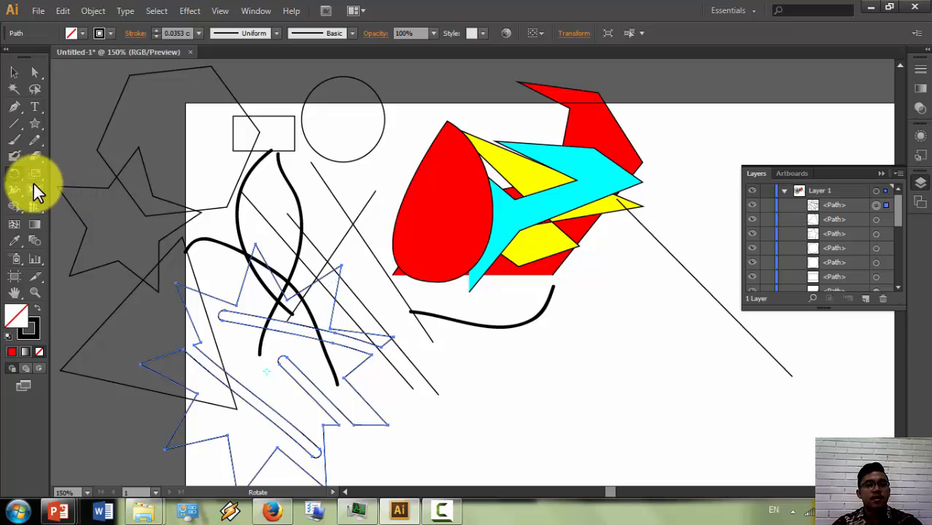
left_click(33, 175)
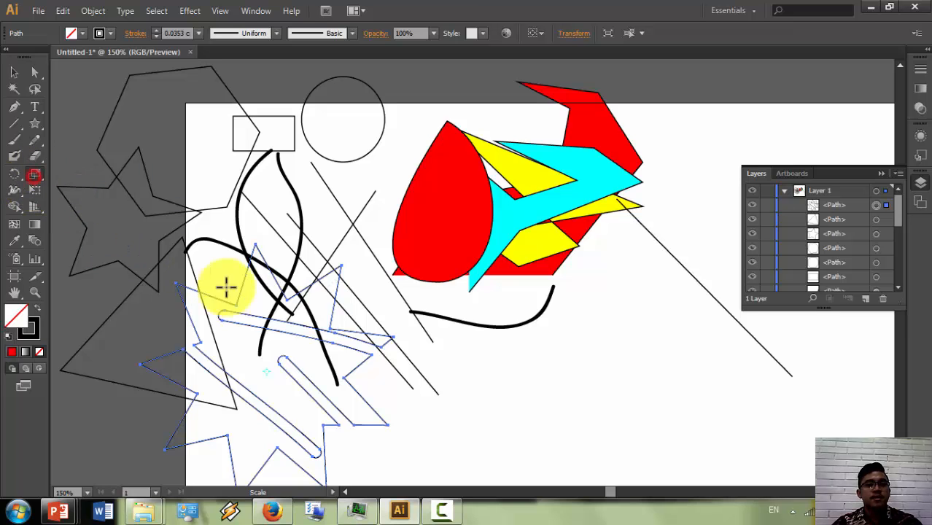
left_click_drag(304, 322, 341, 302)
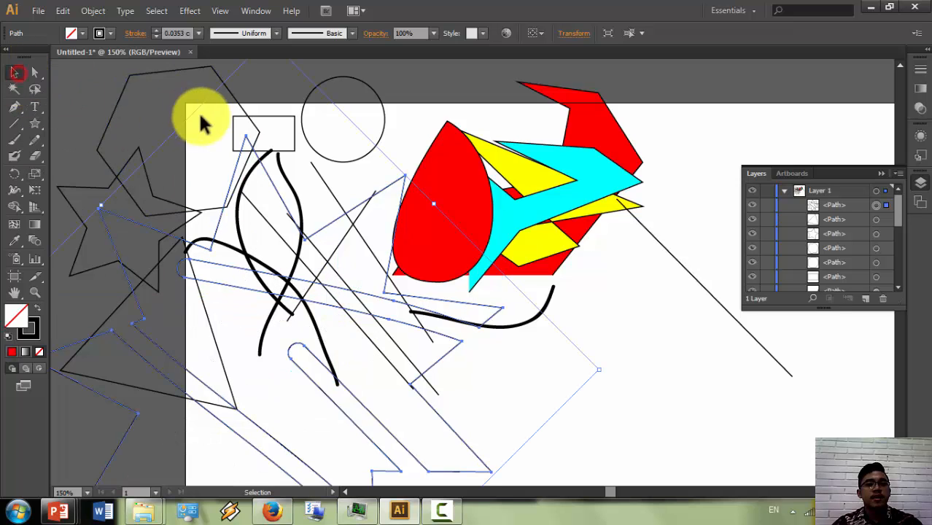
Step: Transform the large star by its bounding box, then flip it across a slanted axis with the Reflect tool
left_click(17, 73)
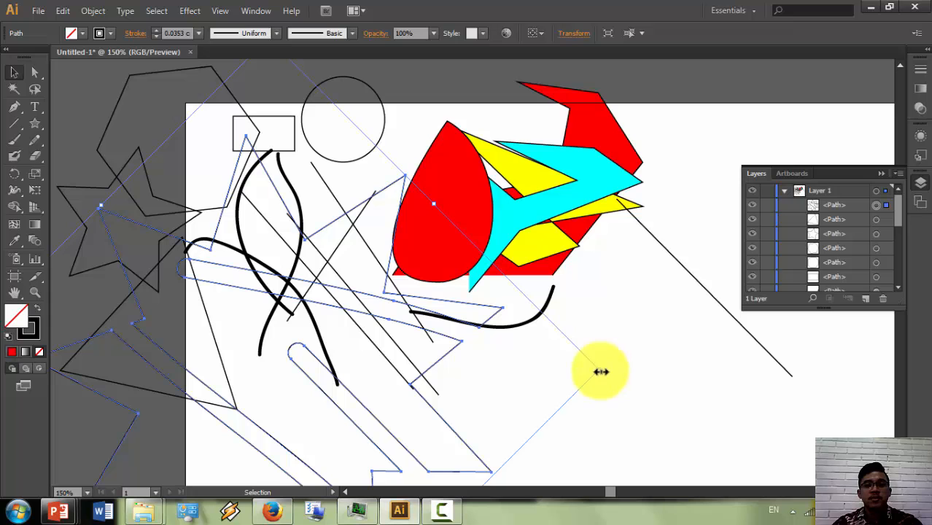
left_click_drag(601, 372, 37, 225)
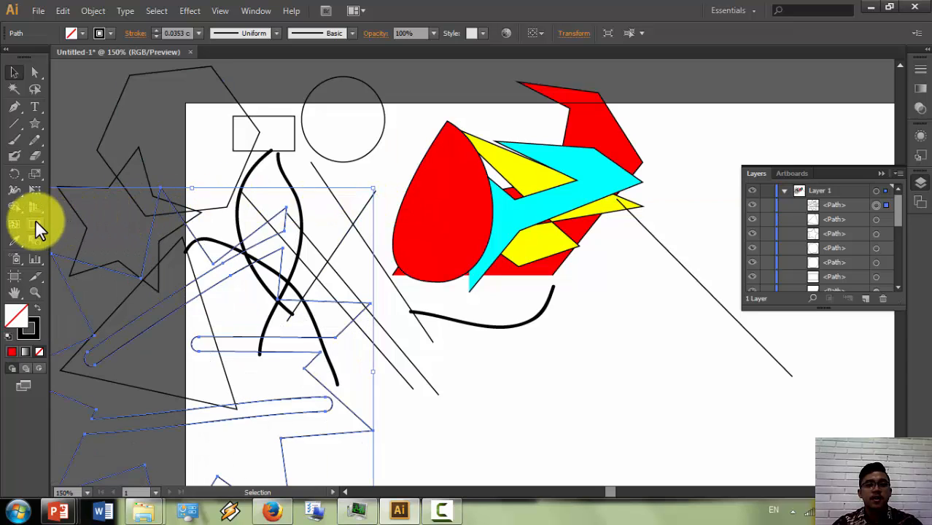
left_click_drag(15, 174, 38, 184)
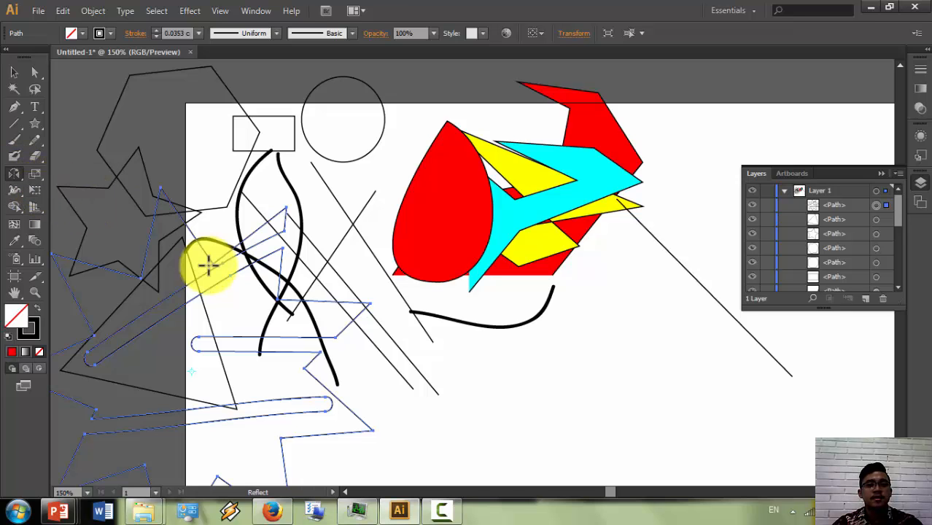
left_click_drag(210, 312, 276, 326)
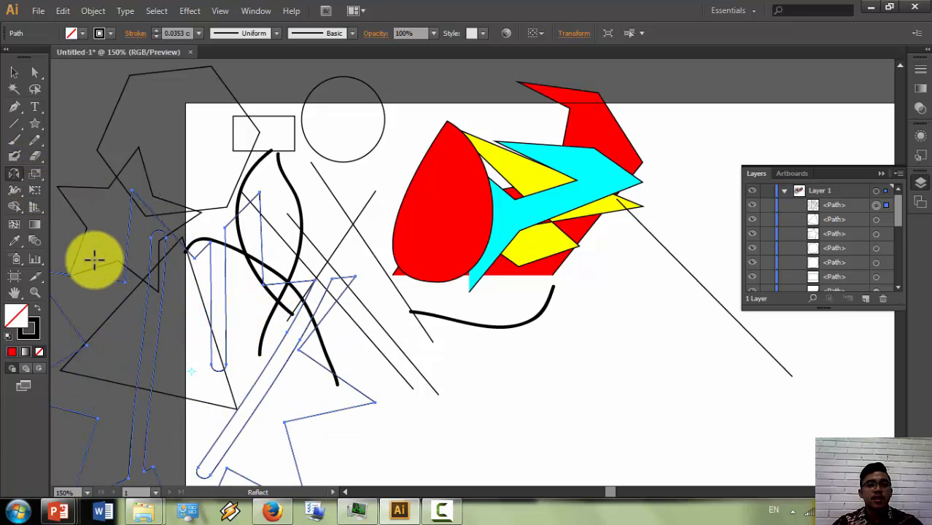
key("o")
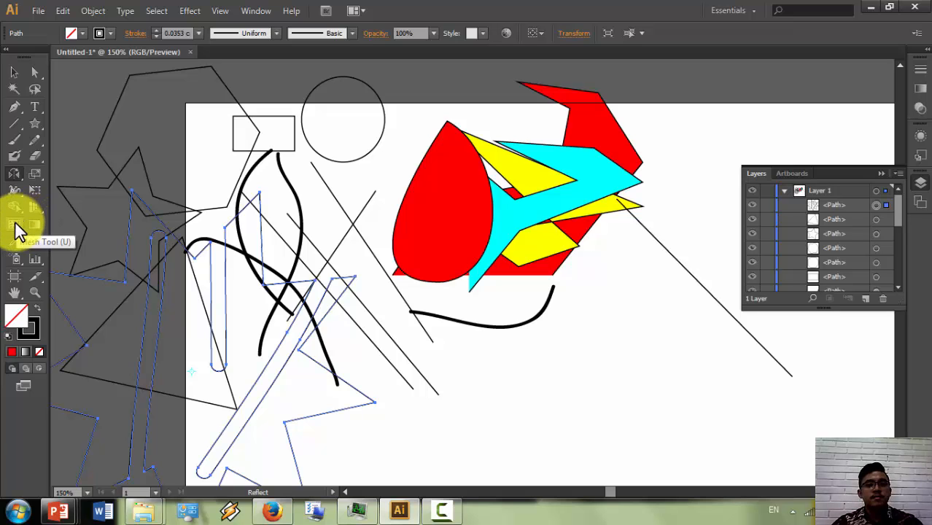
Step: Fill the large star with a linear white-to-black gradient running diagonally down to the right at about -42.4°
left_click(34, 224)
left_click_drag(166, 333, 277, 388)
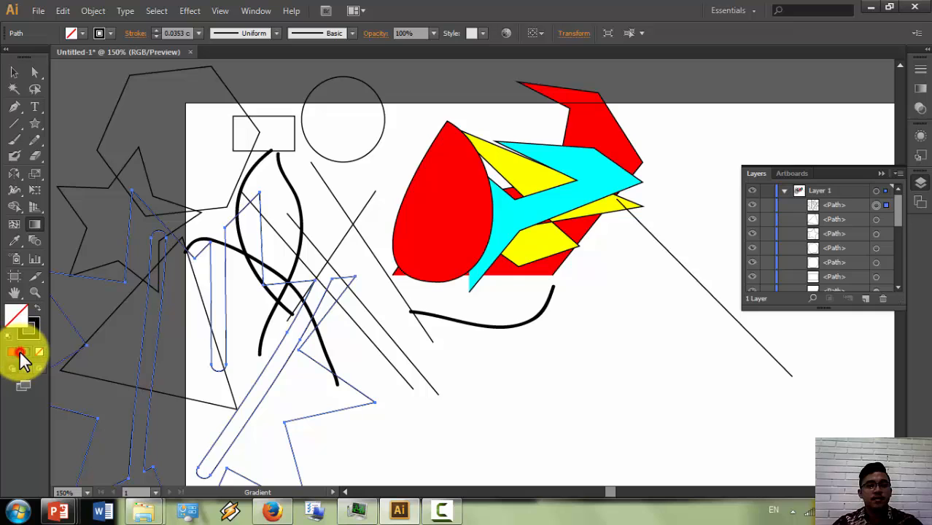
left_click(19, 350)
left_click_drag(178, 359, 102, 385)
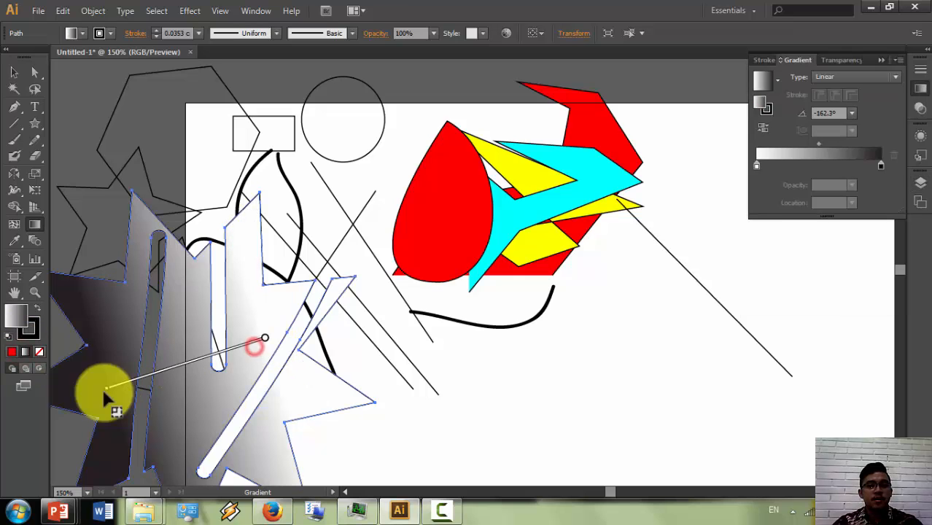
left_click_drag(127, 315, 266, 441)
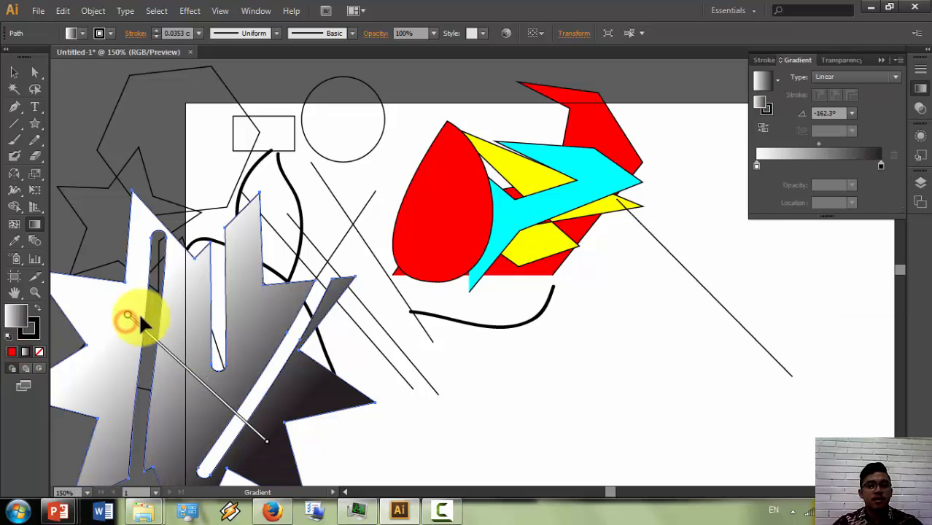
Step: Add three mesh points inside the large star with the Mesh tool and deselect it
left_click(15, 225)
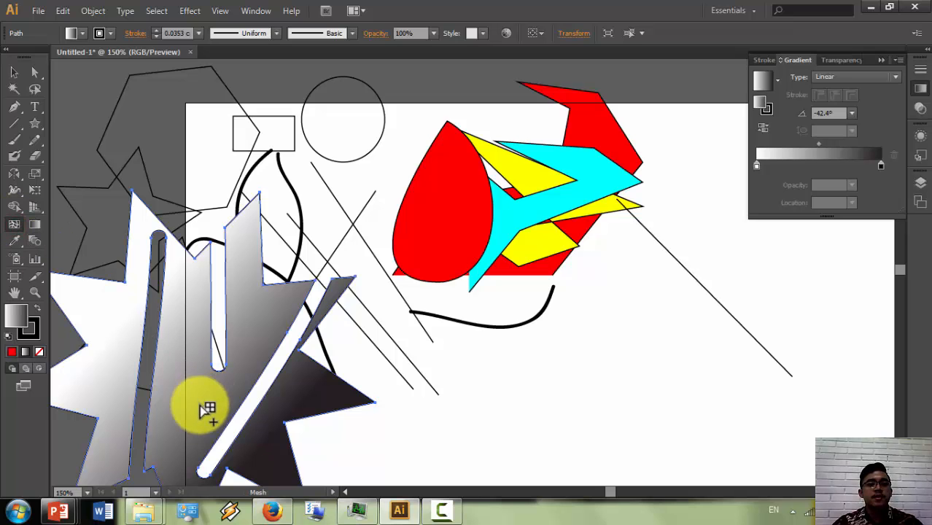
left_click(169, 401)
left_click(119, 358)
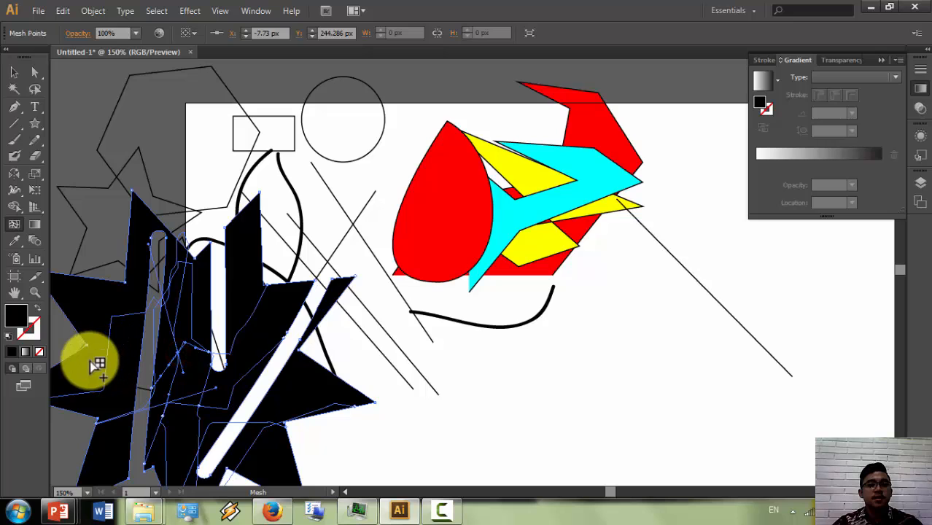
left_click(91, 369)
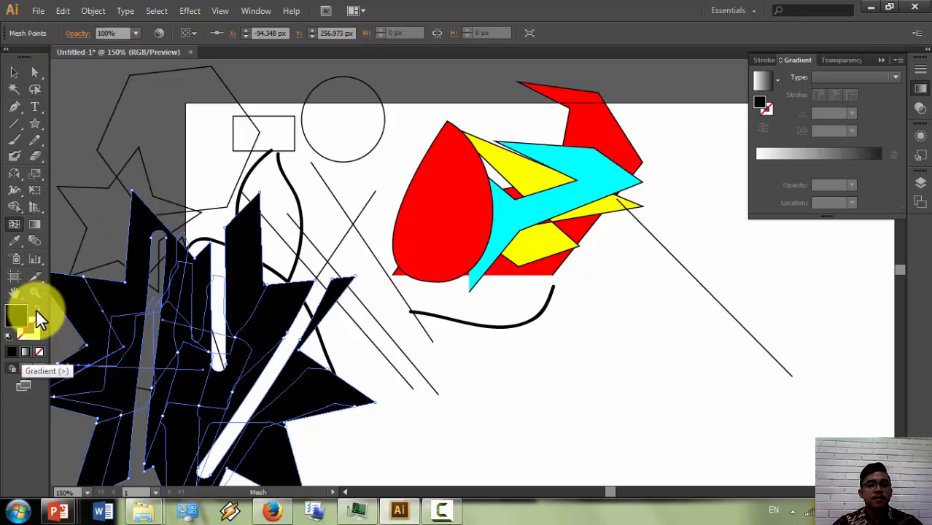
left_click(15, 73)
scroll(269, 339, "down", 1)
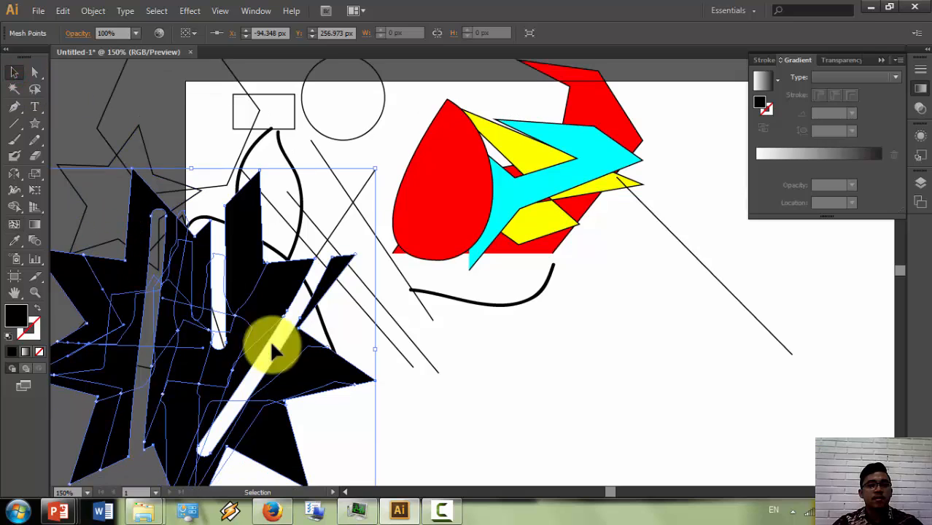
left_click(502, 385)
Step: Draw a black rectangle about 234 by 116 px in the empty area below the coloured shapes
scroll(501, 384, "down", 2)
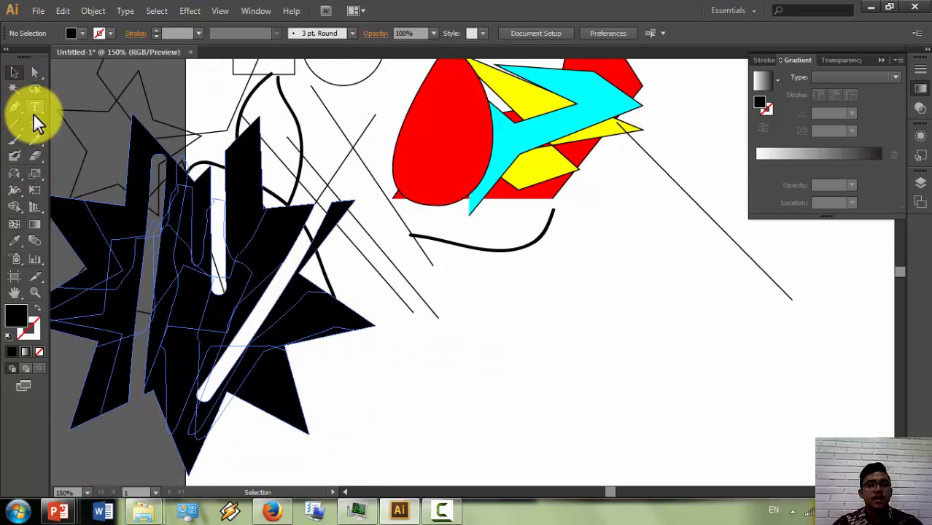
left_click_drag(34, 123, 74, 124)
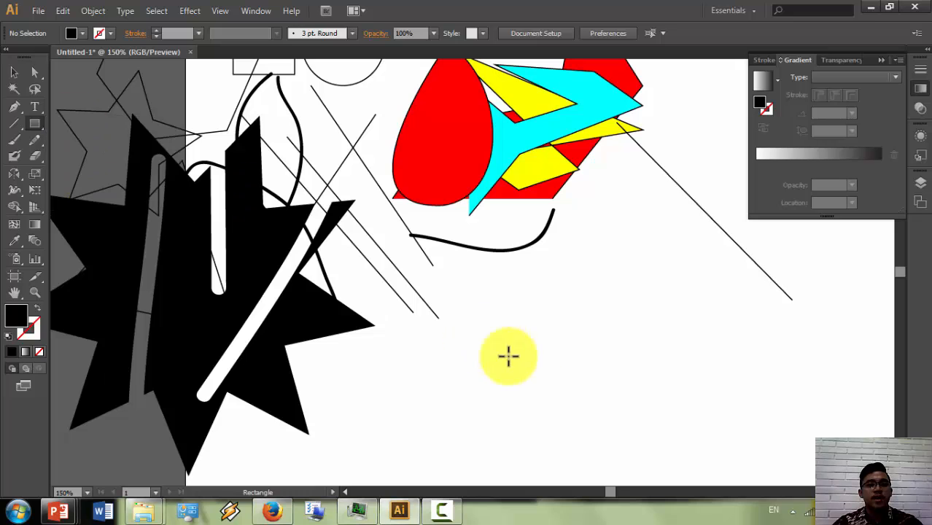
left_click_drag(508, 313, 746, 431)
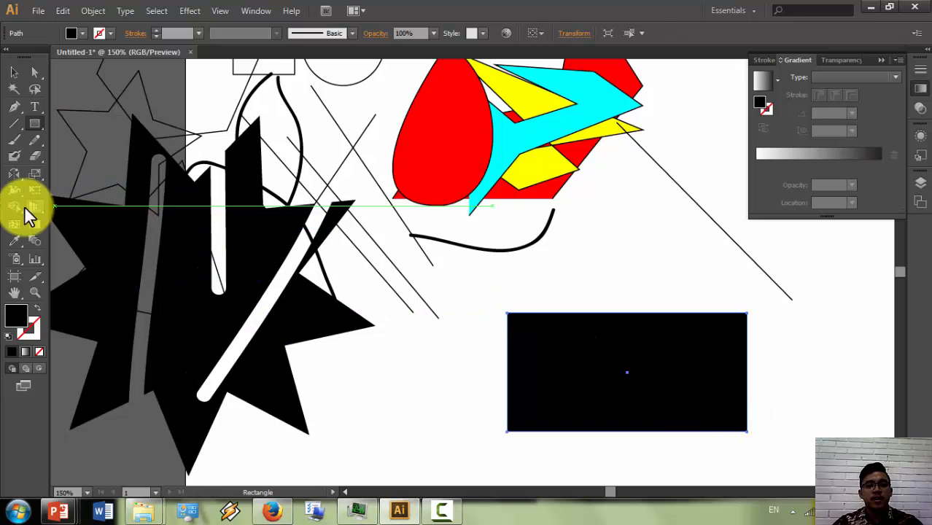
Step: Divide the black rectangle into an irregular grid by adding six mesh points across it
left_click(14, 224)
left_click(532, 355)
left_click(577, 391)
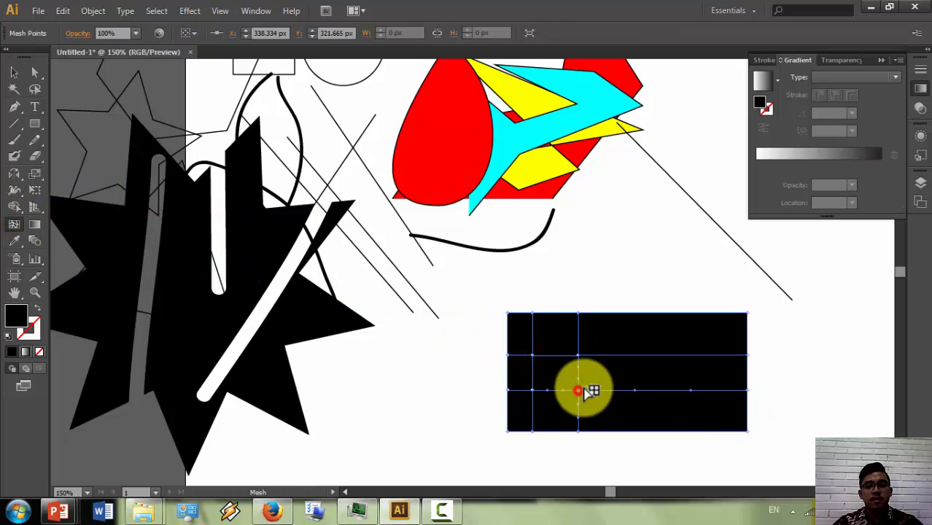
left_click(646, 333)
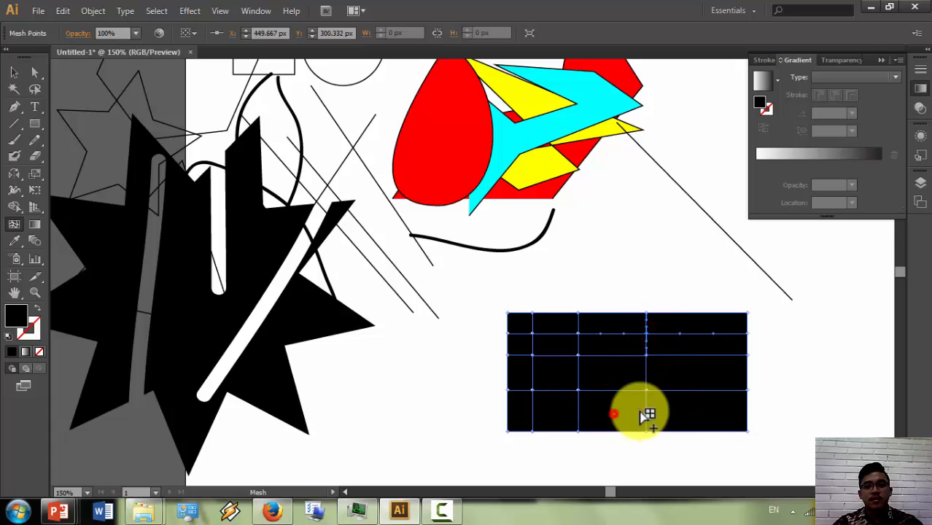
left_click(613, 413)
left_click(701, 399)
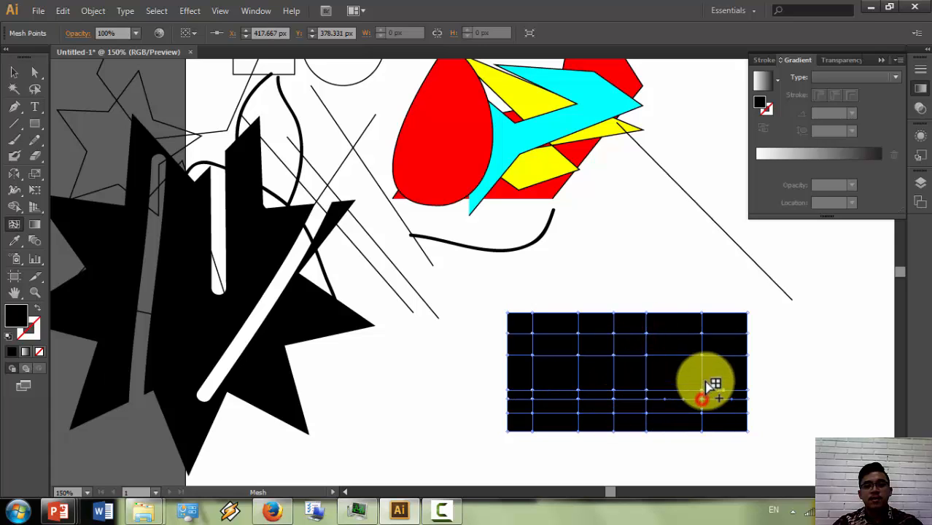
left_click(685, 344)
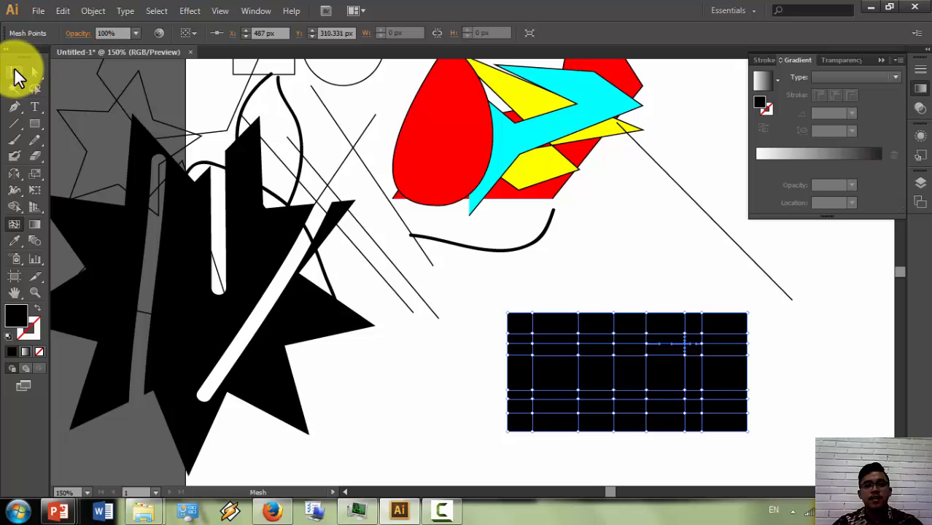
Step: Select the upper-middle mesh patch of the black rectangle with Direct Selection and colour it red from the Color Guide
left_click(16, 73)
left_click(669, 256)
left_click(665, 329)
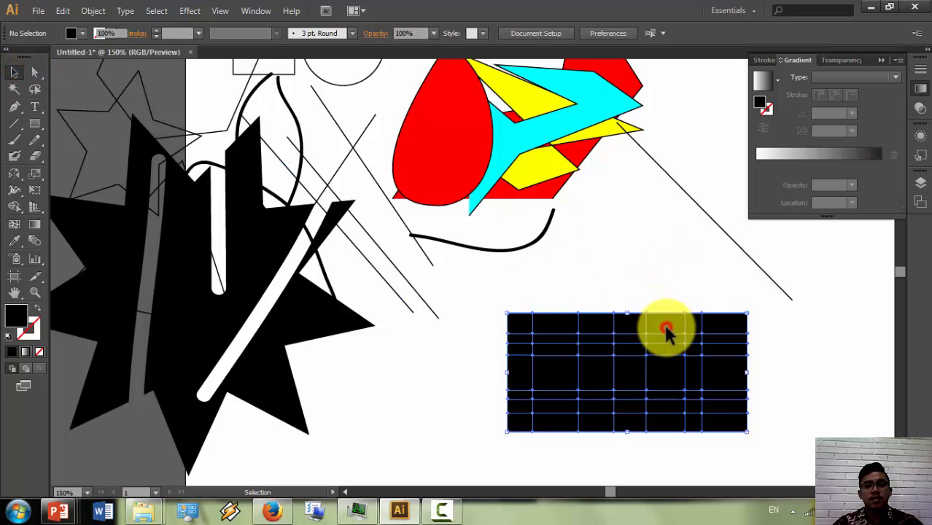
left_click(36, 71)
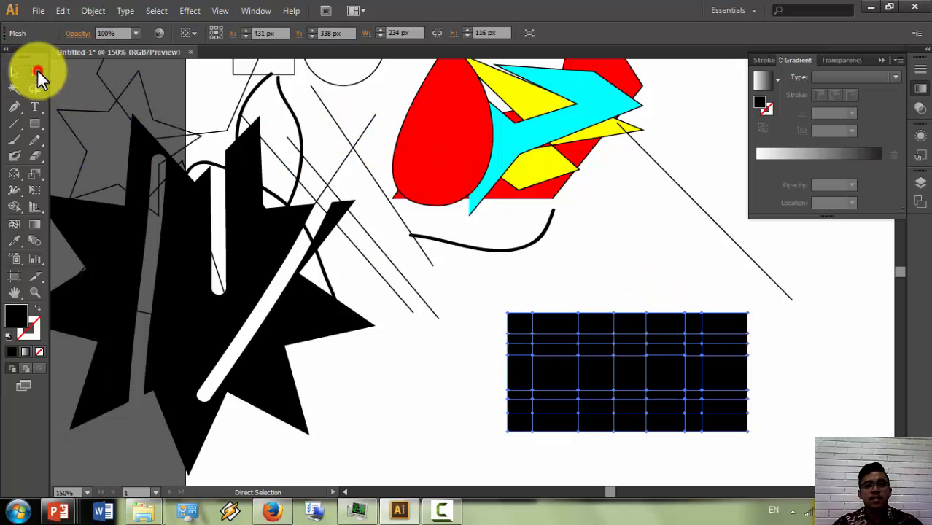
left_click(643, 254)
left_click(649, 341)
left_click(645, 335)
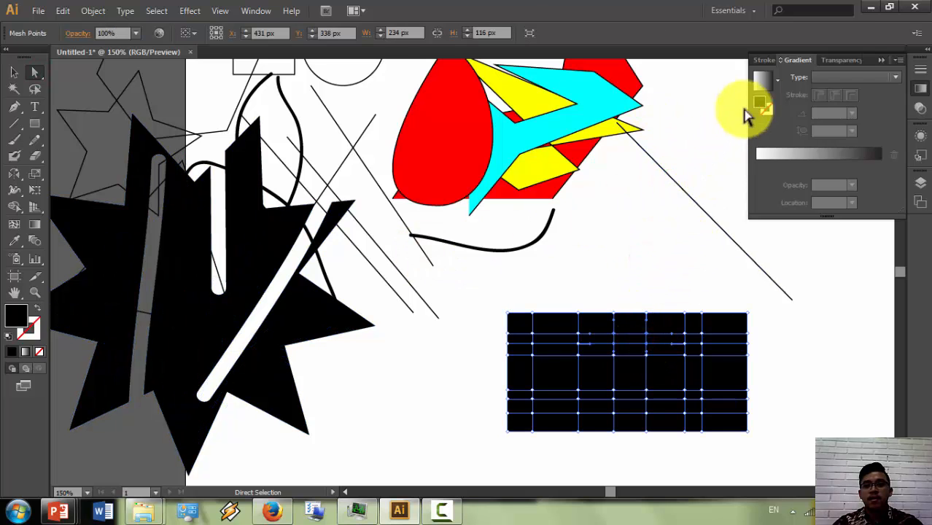
left_click(255, 13)
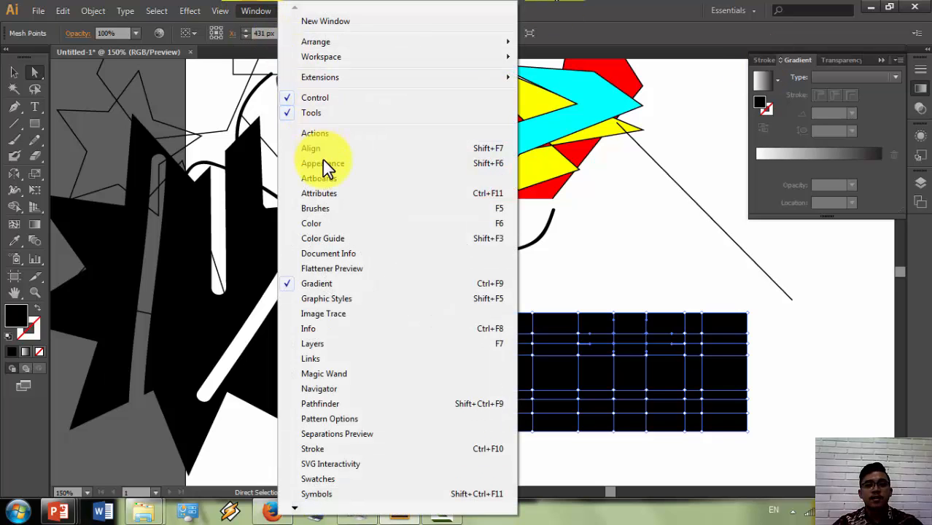
left_click(320, 223)
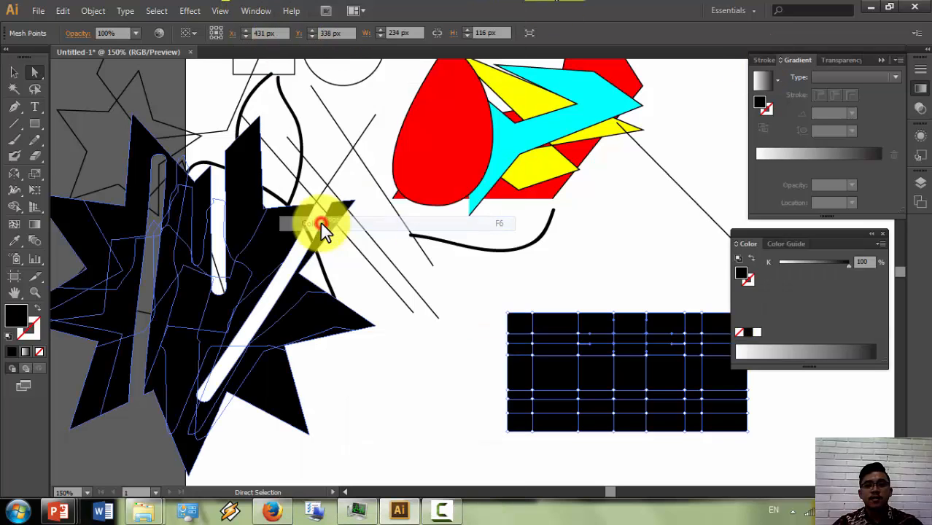
left_click(774, 244)
left_click(810, 292)
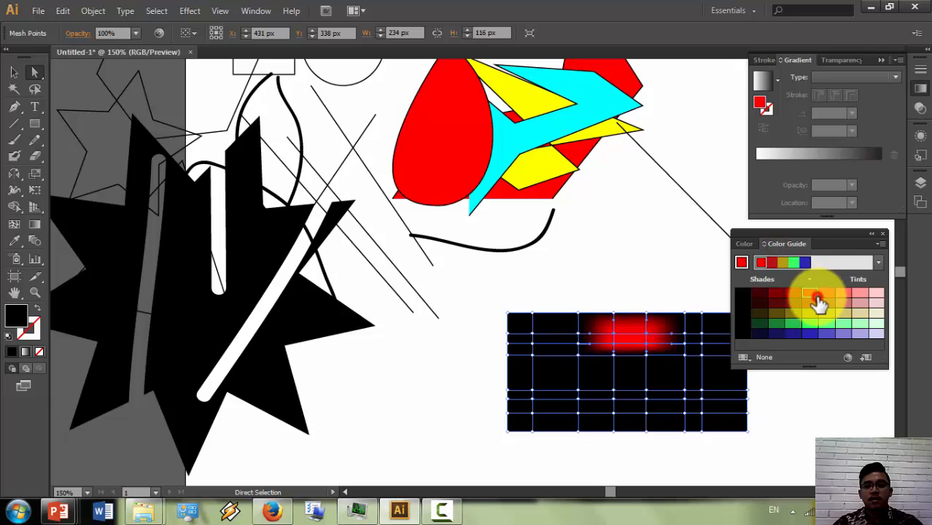
Step: Colour four more mesh points of the rectangle light green, lavender, pink and gold using Color Guide swatches, and deselect the mesh
left_click(579, 334)
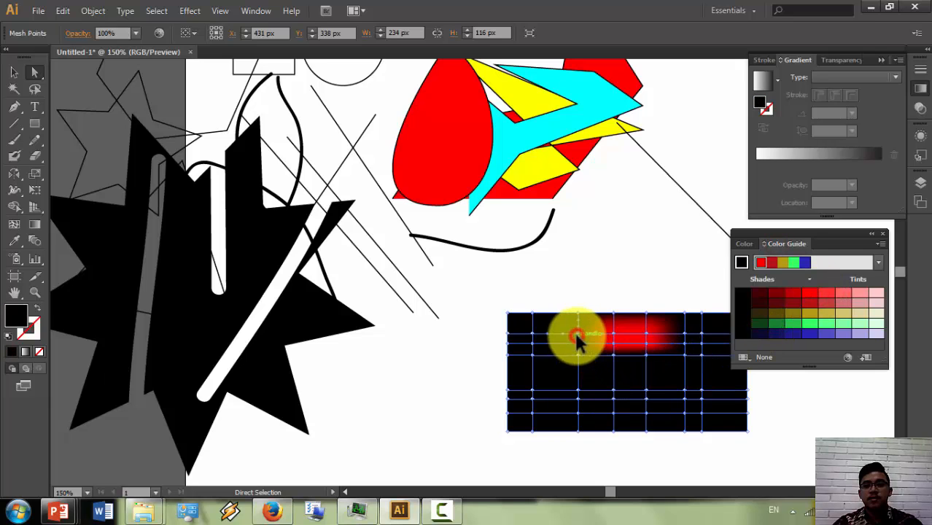
left_click(826, 322)
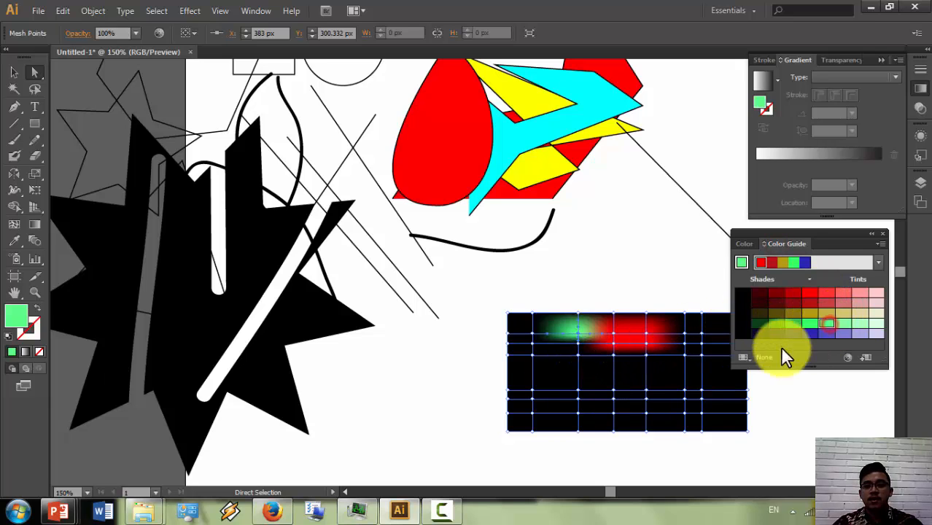
left_click(578, 355)
left_click(862, 334)
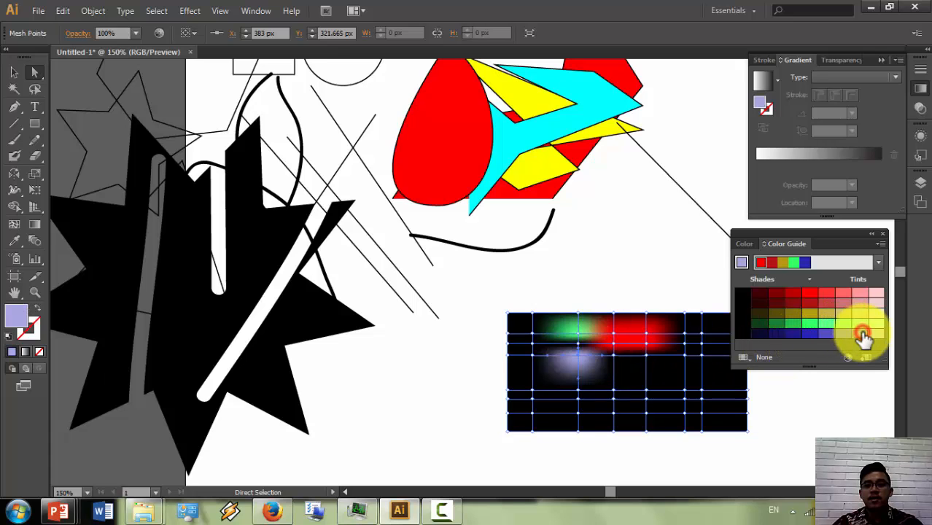
left_click(647, 390)
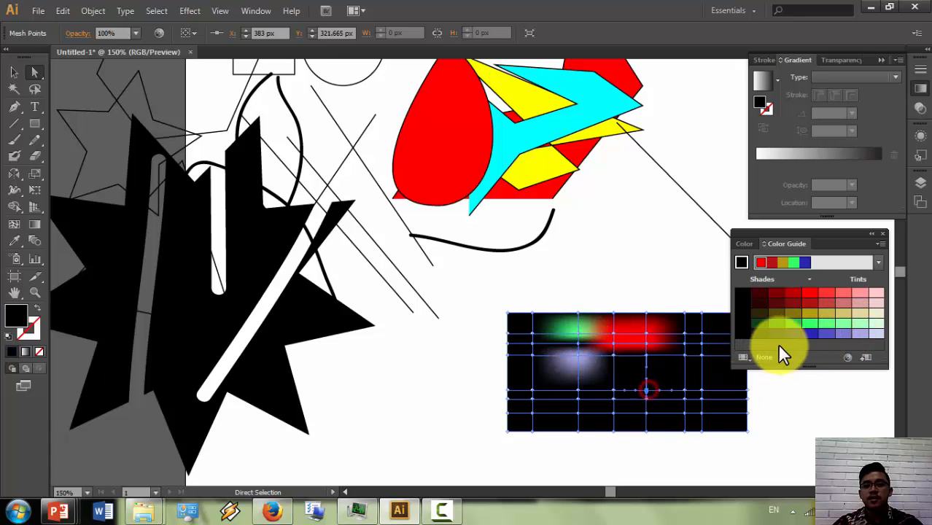
left_click(858, 304)
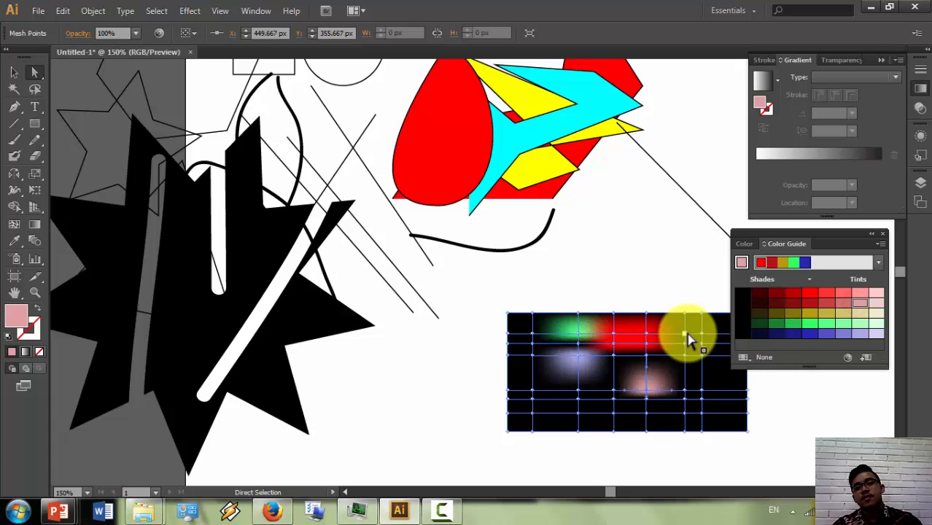
left_click(826, 312)
left_click(605, 266)
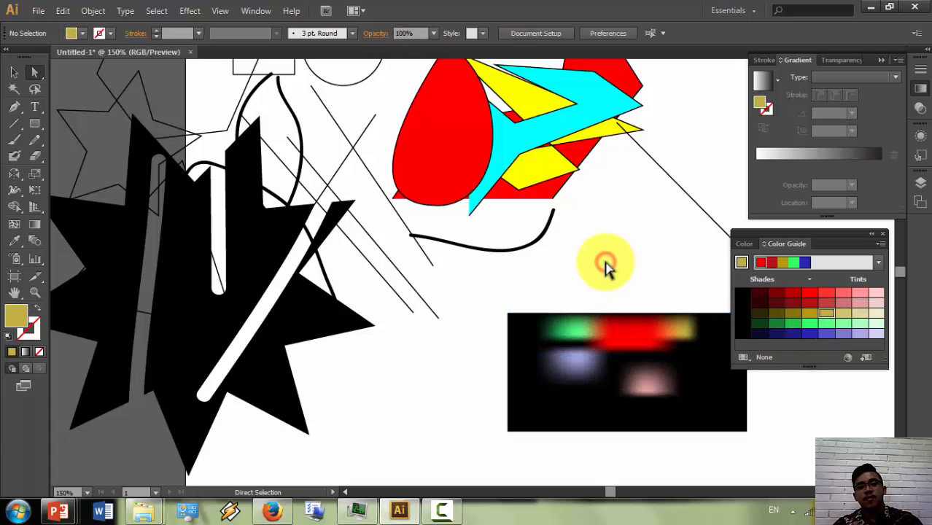
Step: Examine how the mesh colours blend inside the rectangle at high magnification
scroll(545, 270, "right", 2)
left_click(586, 430, "alt")
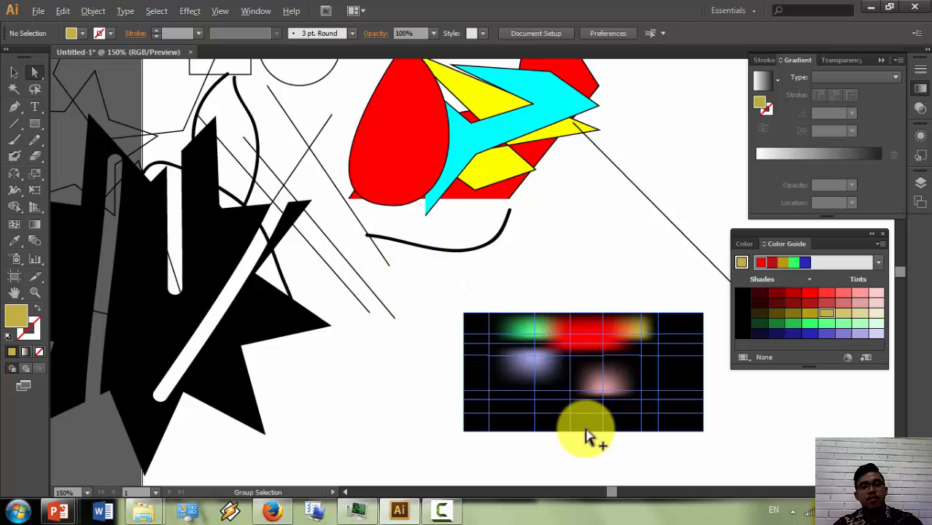
scroll(551, 353, "up", 1)
scroll(474, 266, "up", 1)
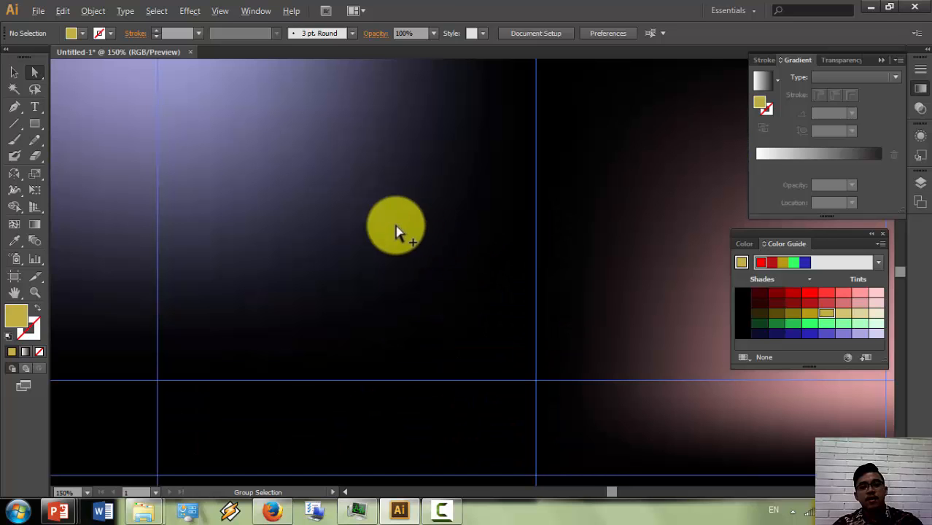
scroll(390, 228, "up", 10)
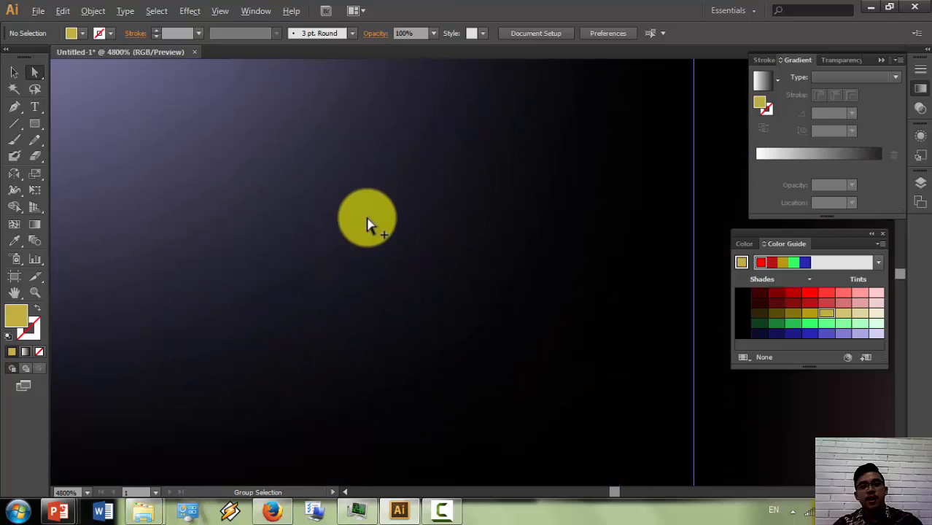
scroll(368, 224, "down", 8)
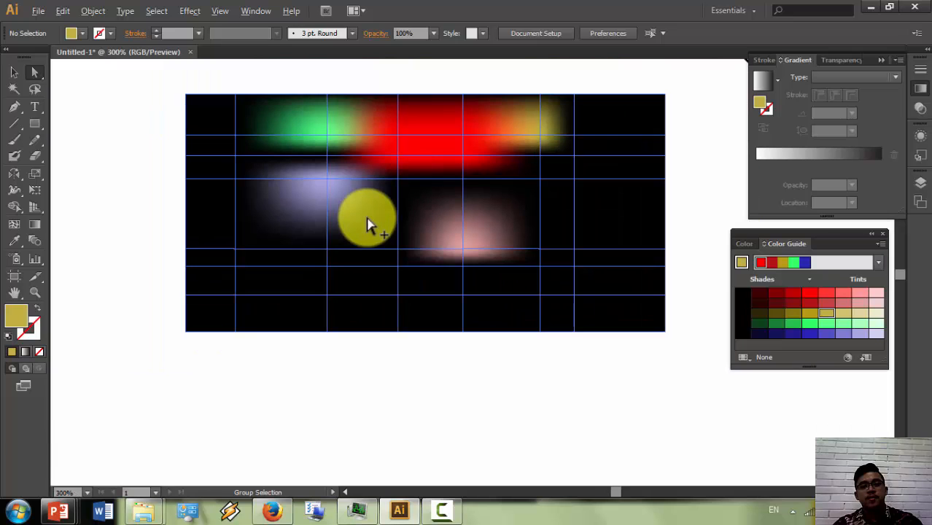
scroll(363, 212, "left", 1)
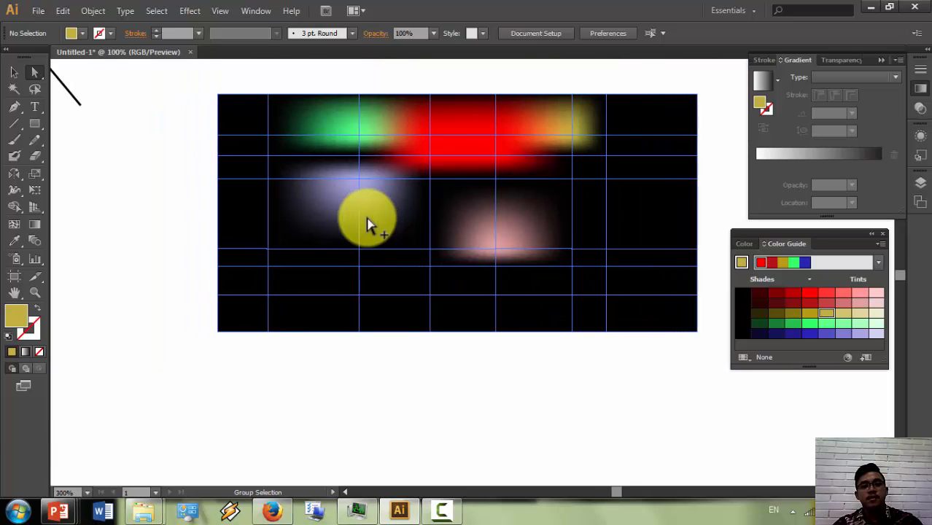
scroll(366, 223, "down", 2)
Step: Try deleting all the practice artwork at once, undo the deletion and deselect everything
left_click(119, 266)
left_click(15, 292)
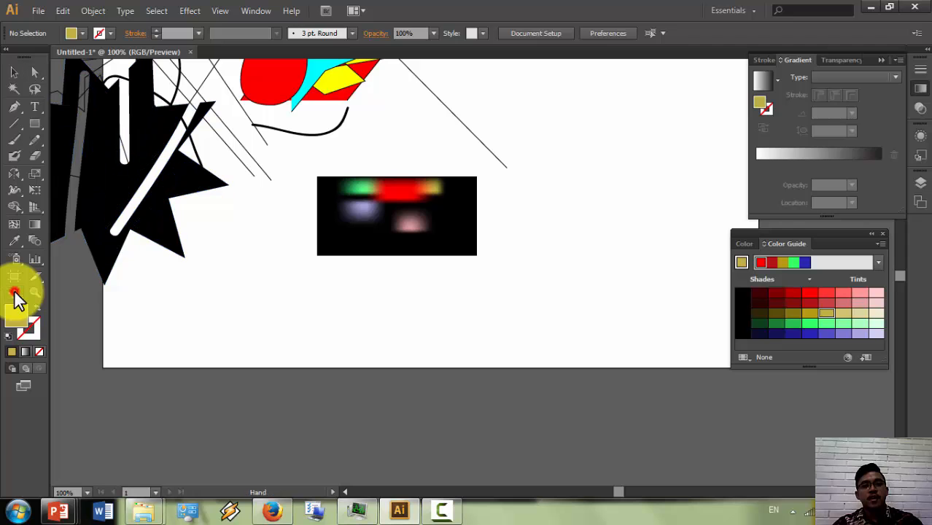
left_click_drag(204, 260, 347, 234)
left_click(13, 71)
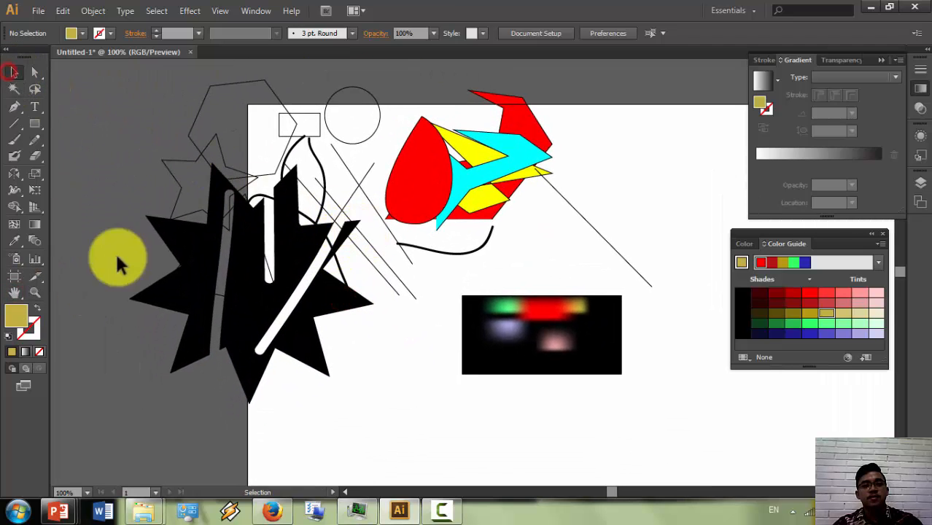
left_click_drag(119, 399, 674, 75)
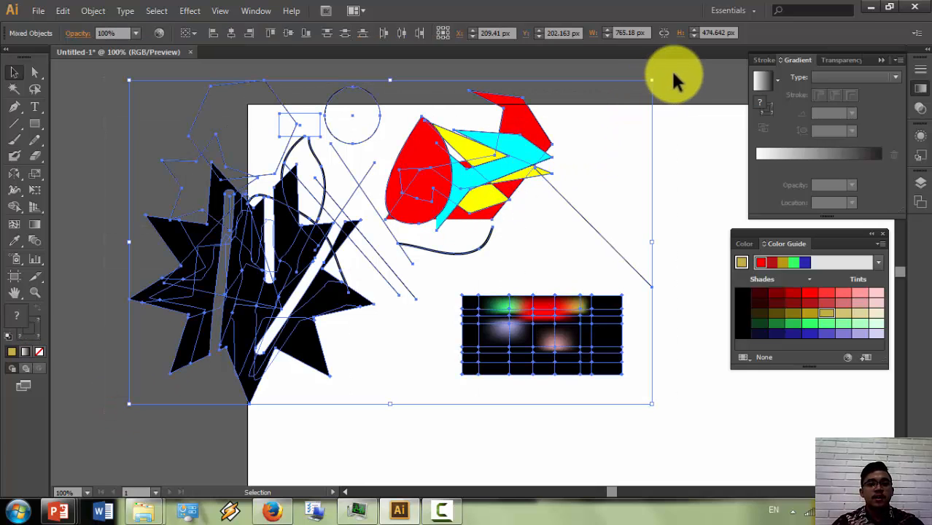
key("Delete")
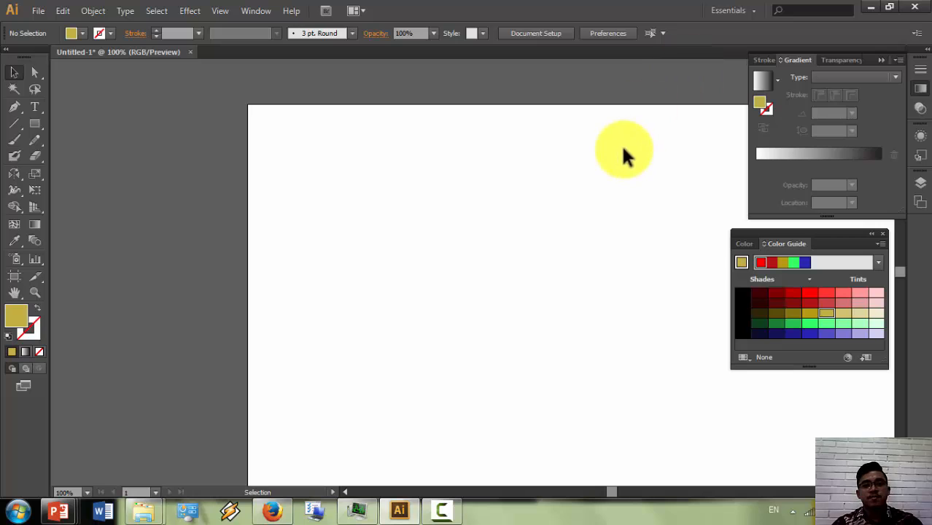
key("ctrl+z")
left_click(684, 175)
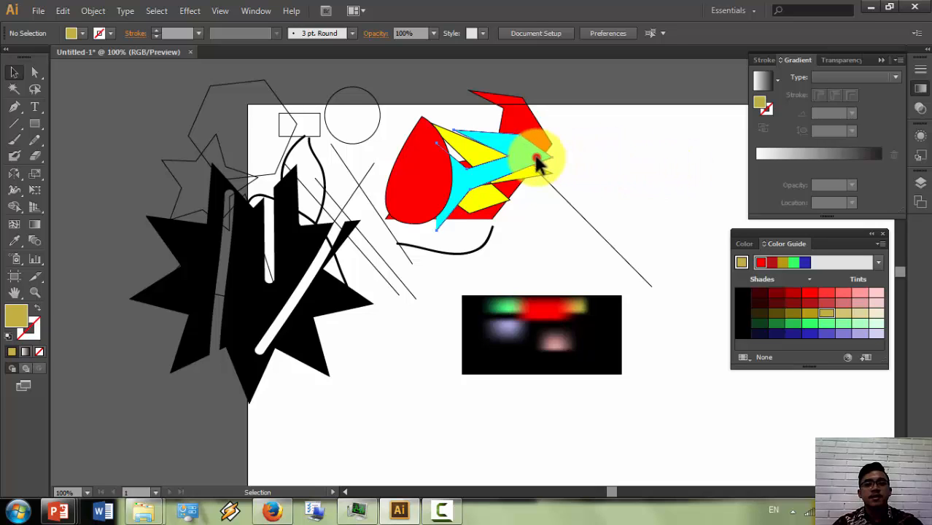
Step: Move the cyan shape away from the coloured group and delete it with the red polygon, yellow shapes, long diagonal line and curved brush stroke
left_click_drag(537, 156, 595, 199)
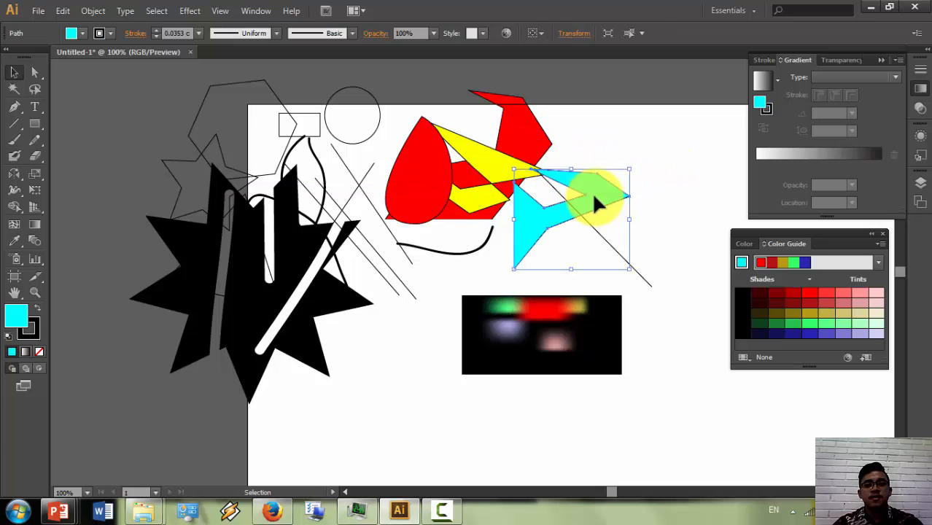
left_click_drag(705, 110, 473, 251)
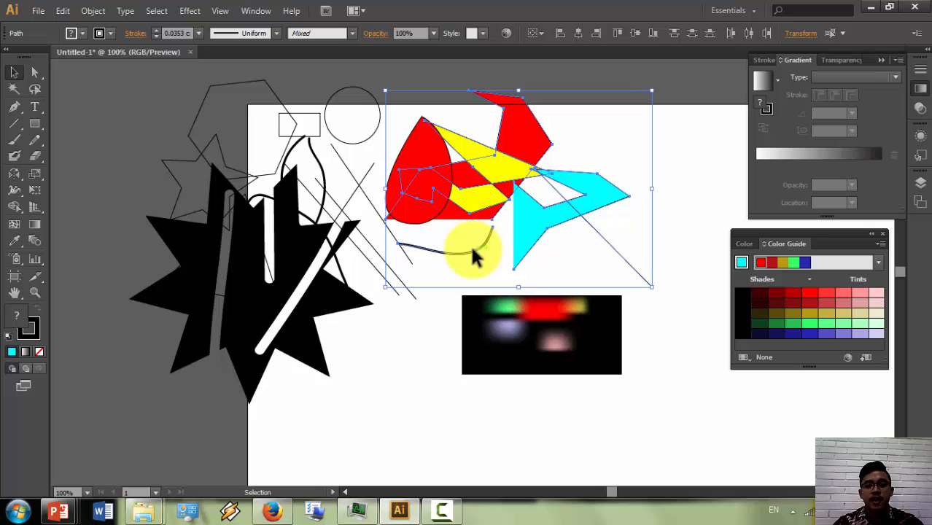
key("Delete")
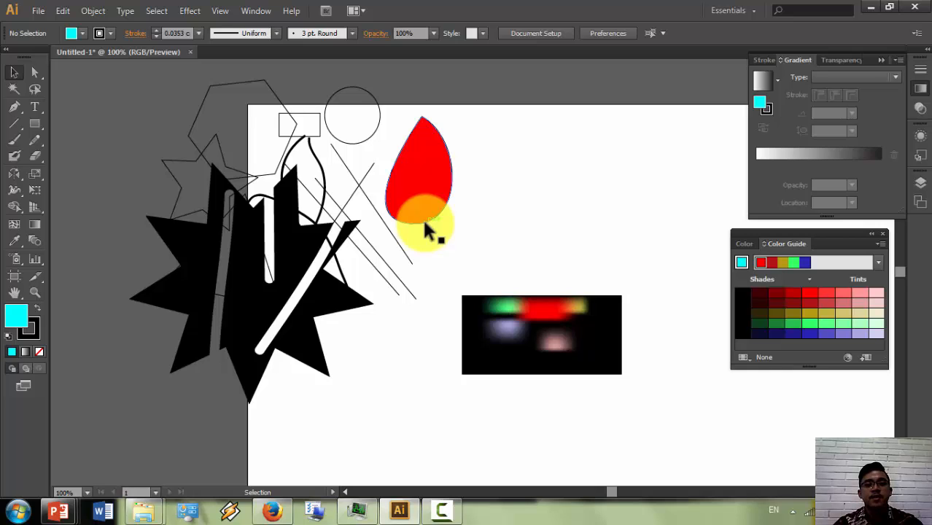
Step: Select the red teardrop, the outlined circle and the small outlined star together and delete them
left_click(425, 176)
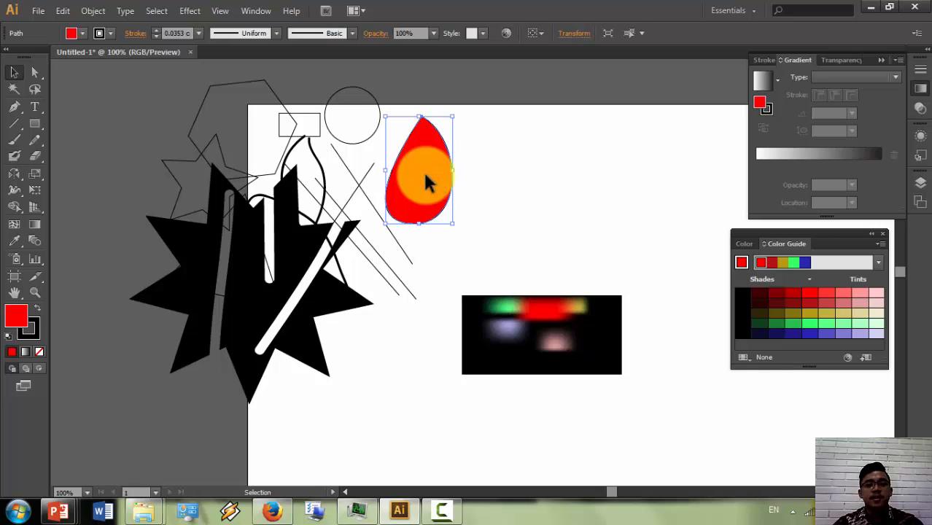
left_click(372, 137, "shift")
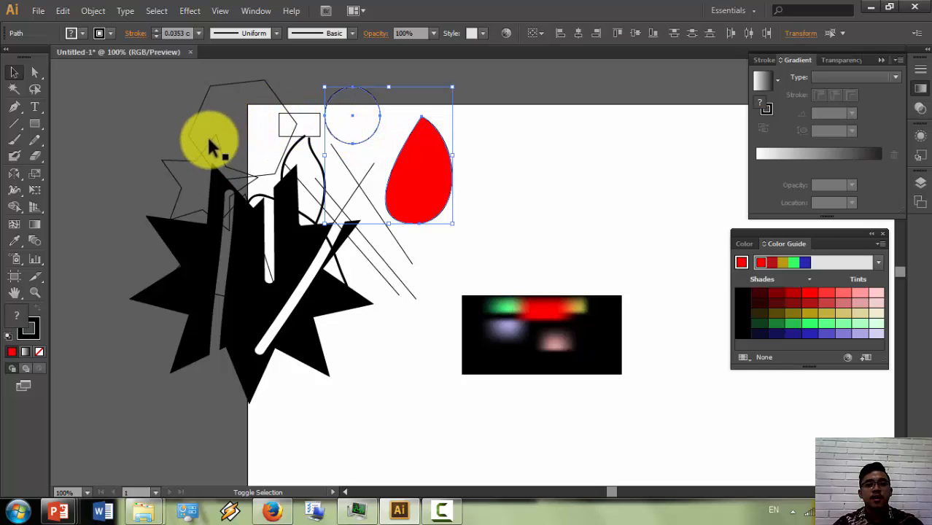
left_click(181, 163, "shift")
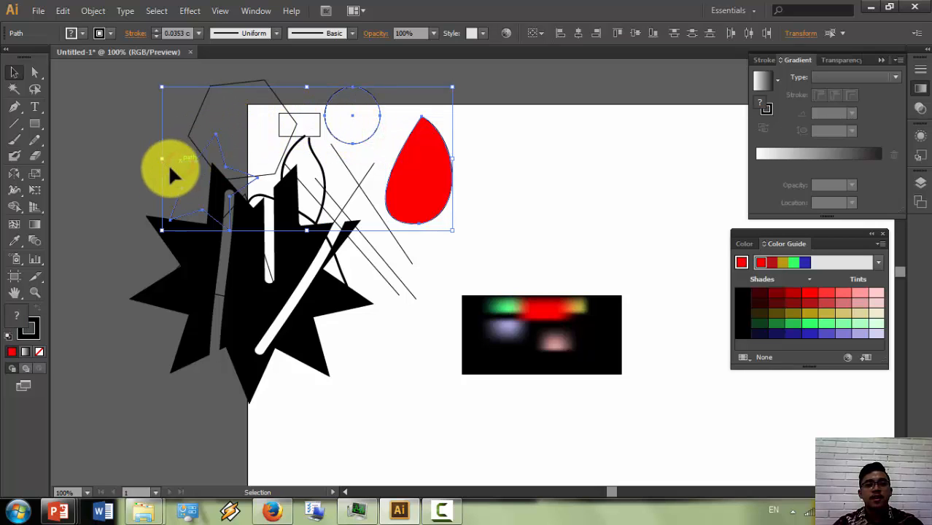
key("Delete")
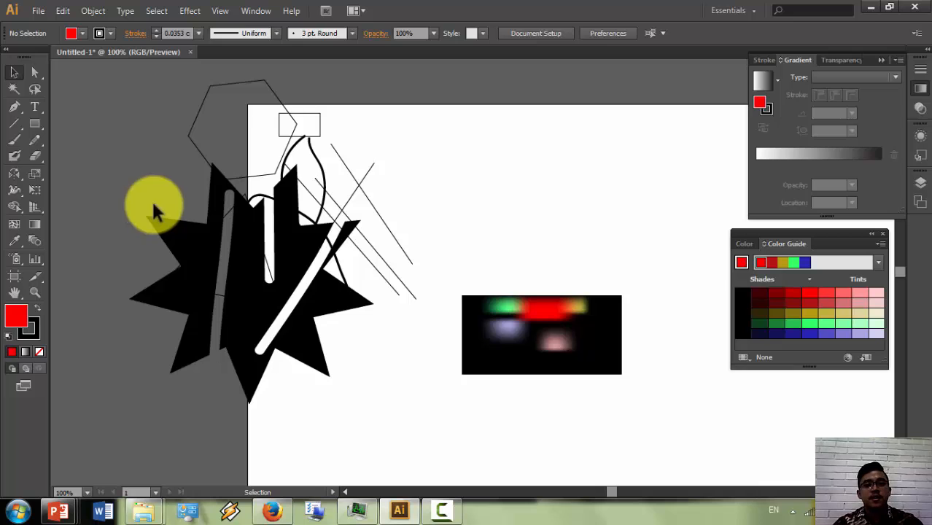
Step: Delete all remaining practice artwork, including the large black star, the loose lines and the mesh rectangle
left_click_drag(326, 247, 678, 80)
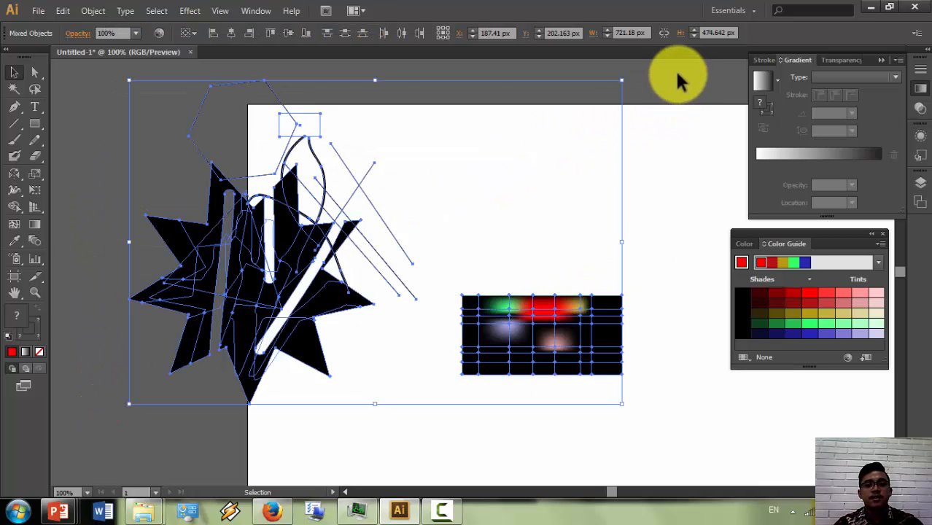
key("Delete")
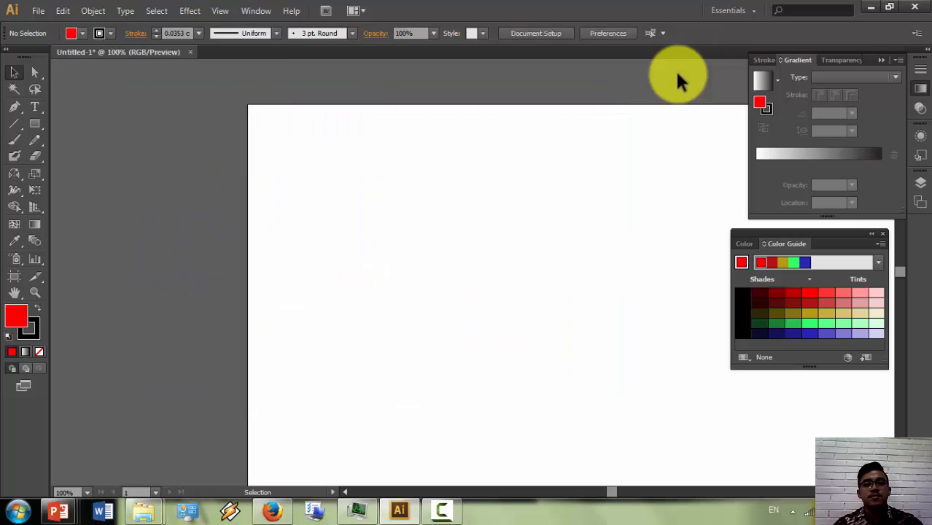
scroll(589, 174, "right", 3)
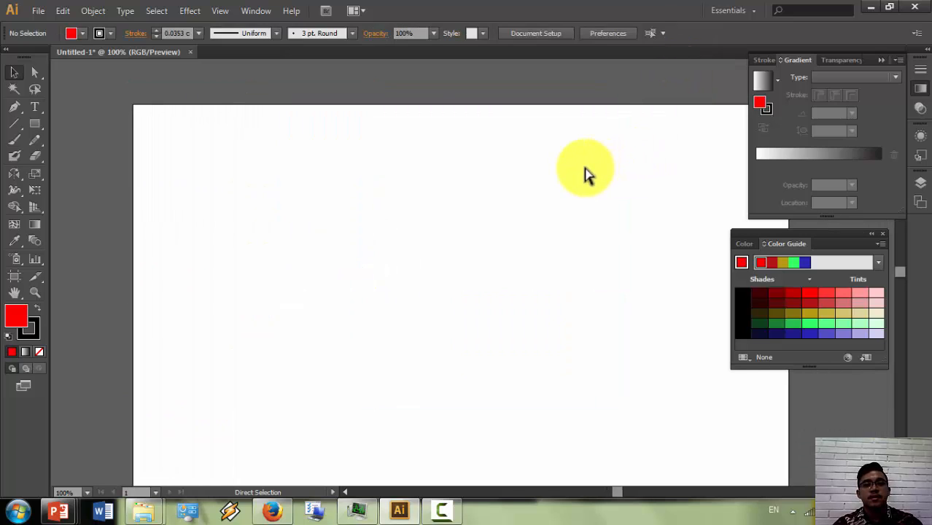
scroll(585, 169, "right", 1)
scroll(583, 169, "down", 2)
scroll(583, 169, "up", 1)
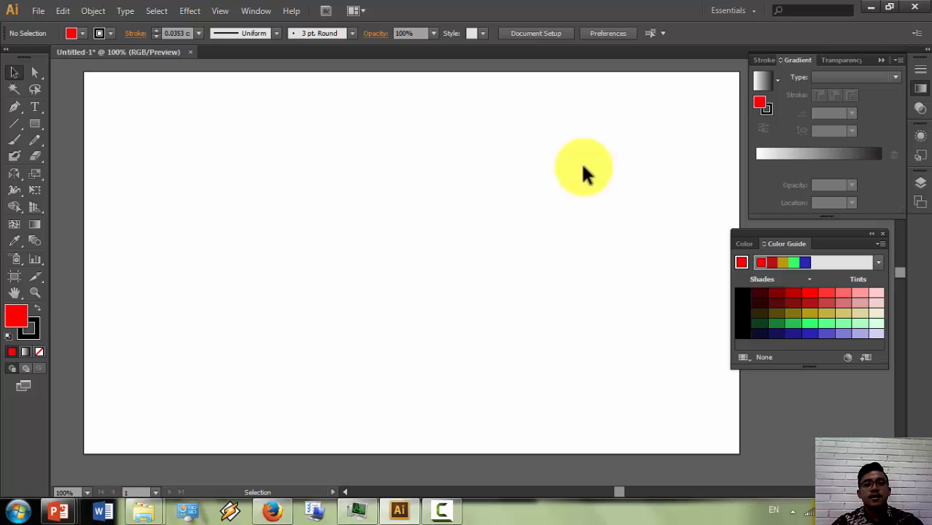
Step: Switch to the PowerPoint slide show and review the Manual Tracing guidelines
key("alt+Tab")
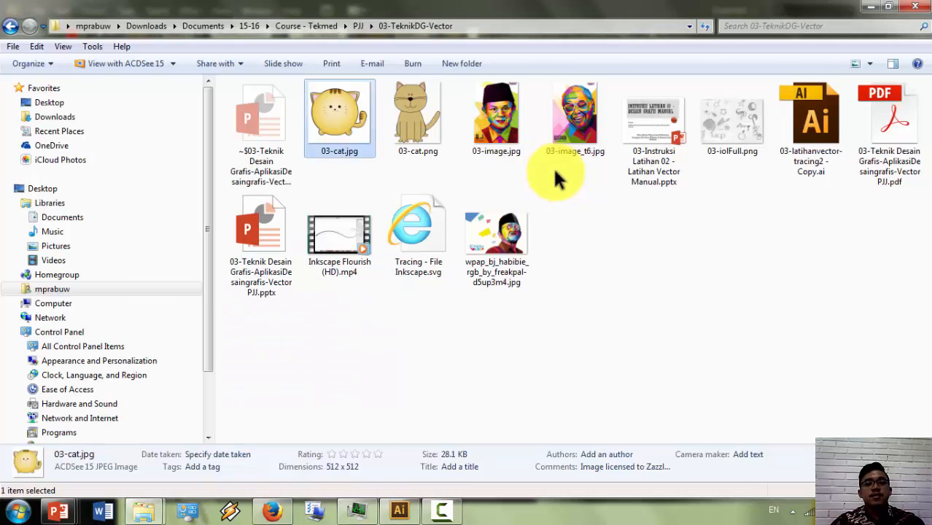
key("alt+Tab")
key("alt+Tab")
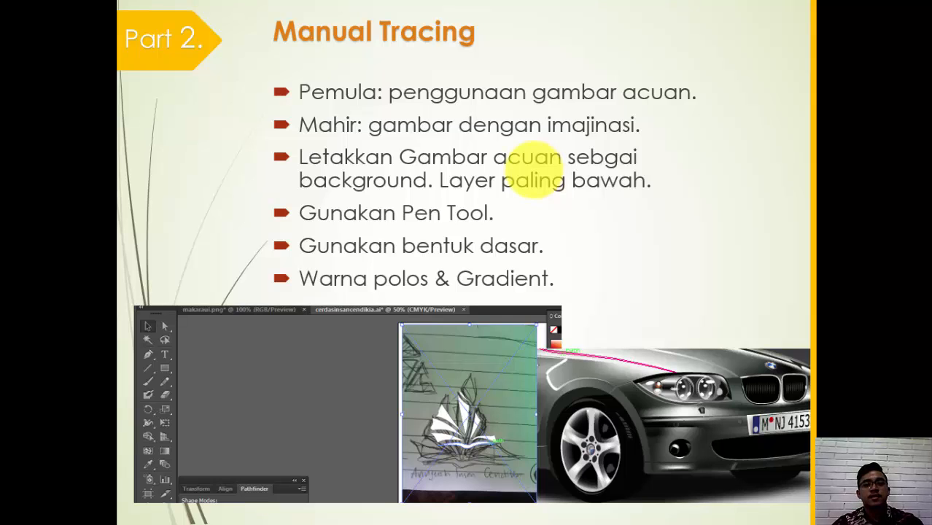
Step: Switch to the 03-TeknikDG-Vector folder in File Explorer and compare 03-cat.jpg and 03-cat.png as tracing references
key("alt+Tab")
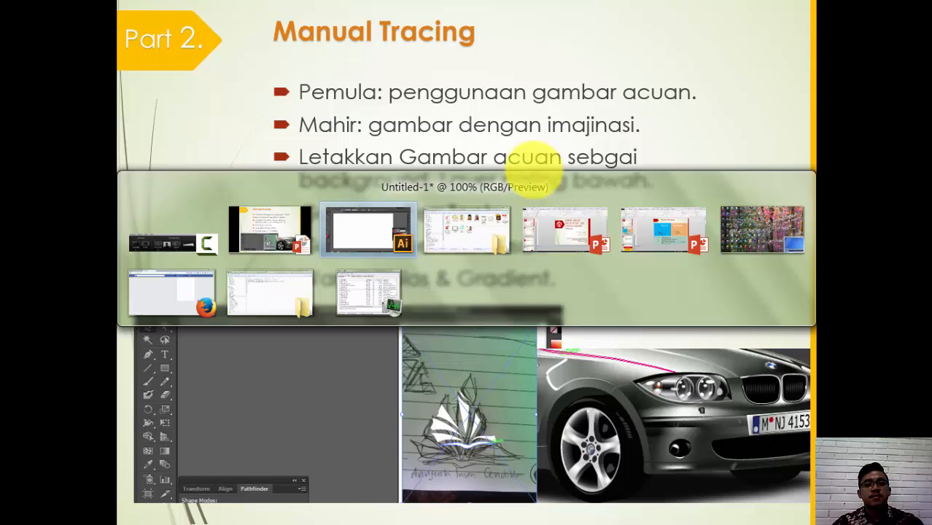
key("alt+Tab")
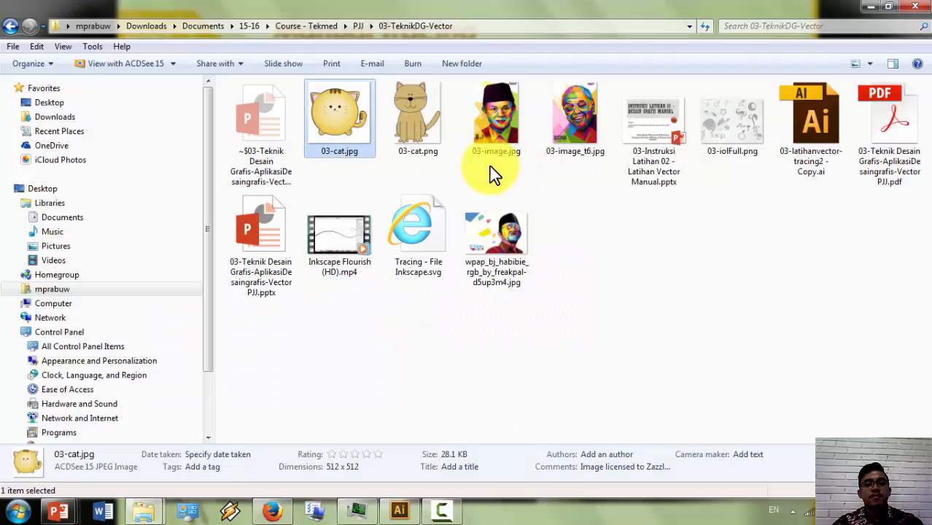
left_click(409, 121)
left_click(340, 117)
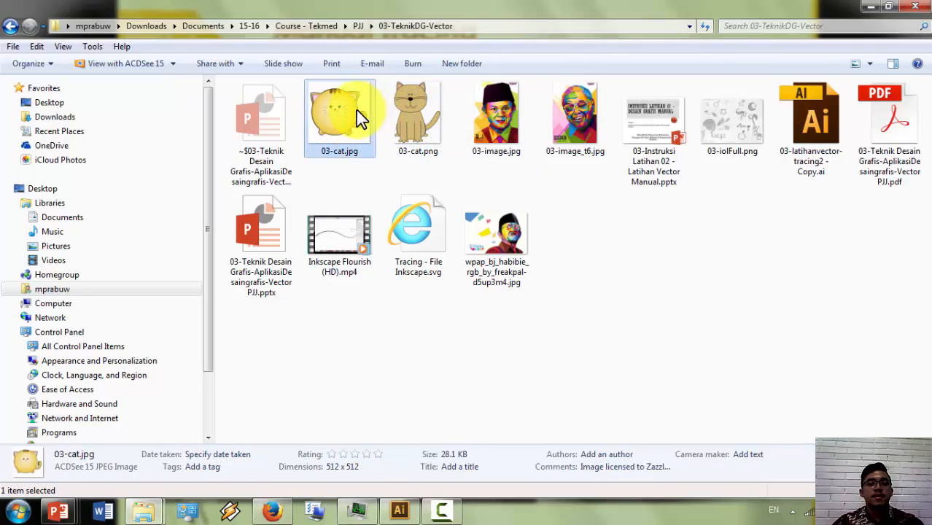
left_click(337, 105)
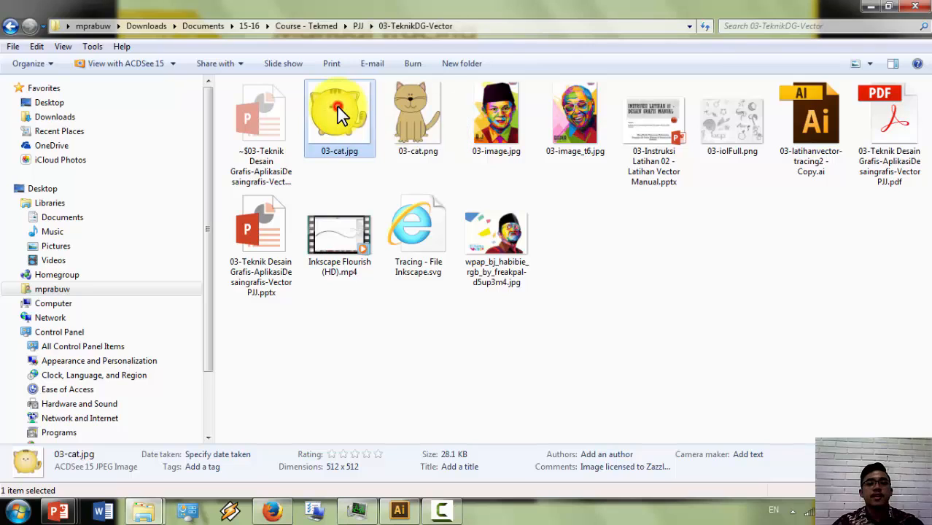
left_click(406, 121)
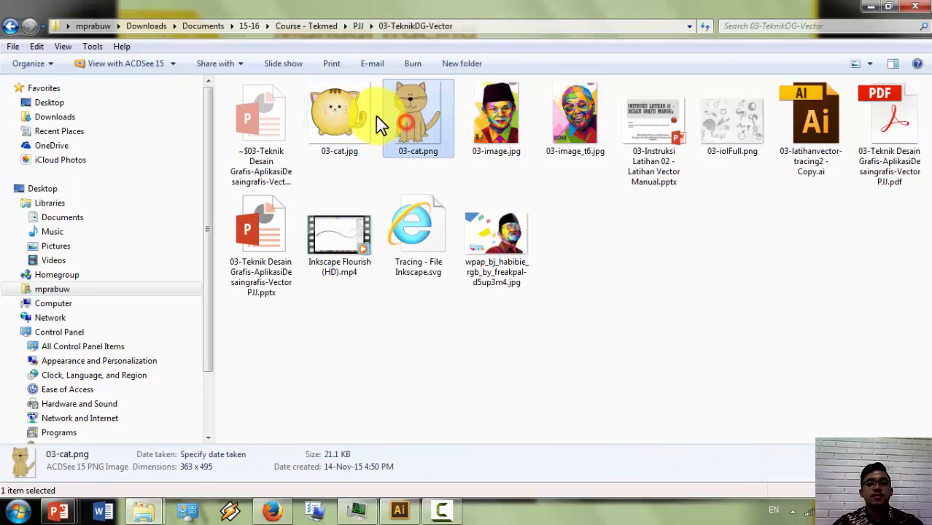
Step: Open 03-cat.jpg in the image viewer, inspect its pixels at high magnification and close it
double_click(333, 109)
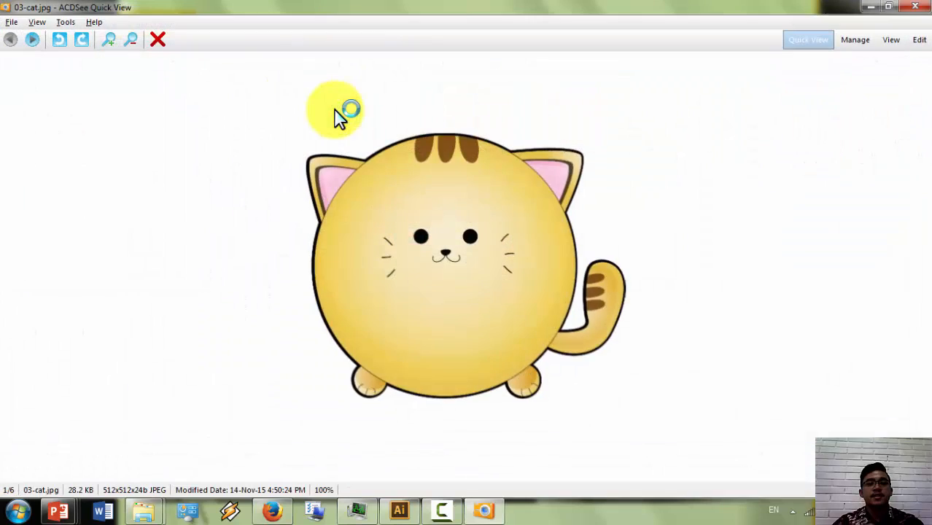
left_click(104, 37)
left_click(108, 38)
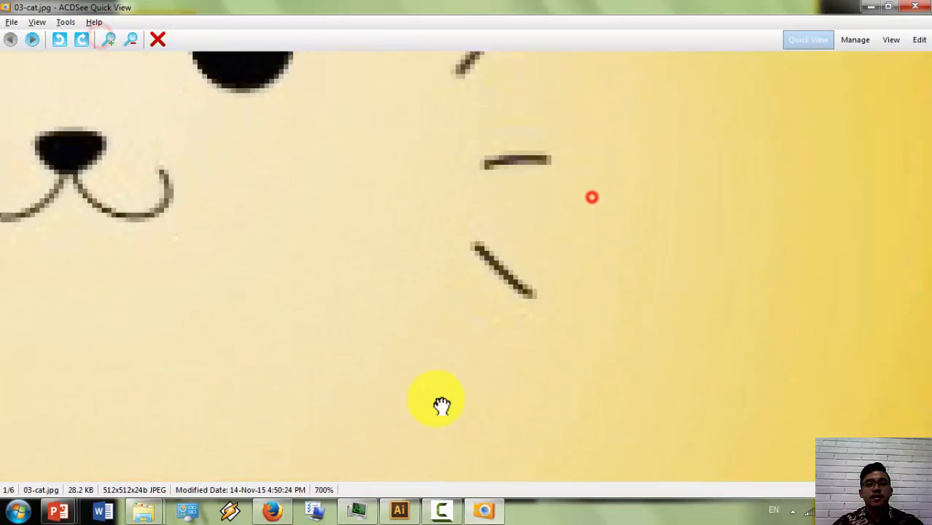
left_click_drag(441, 402, 468, 315)
left_click(915, 7)
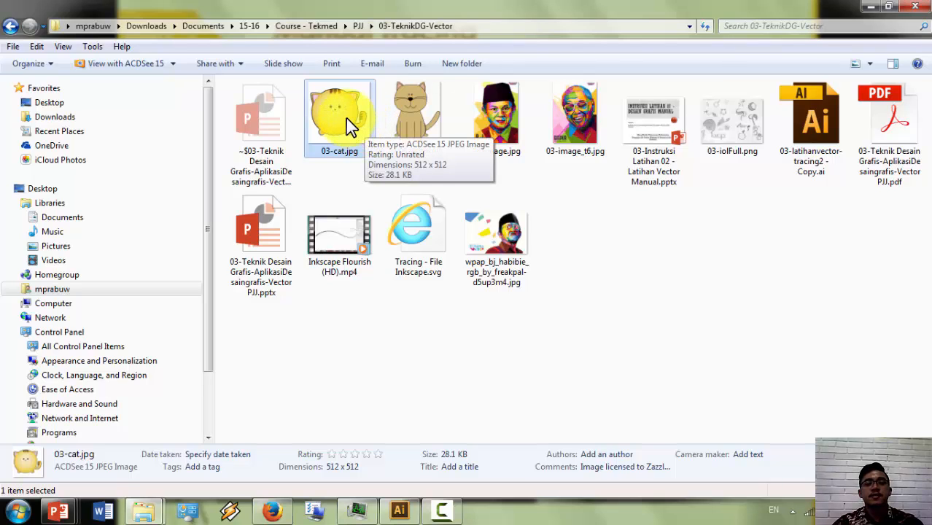
Step: Bring 03-cat.jpg from the folder into the Illustrator document as a linked image
left_click_drag(340, 120, 364, 243)
key("alt+Tab")
key("Tab")
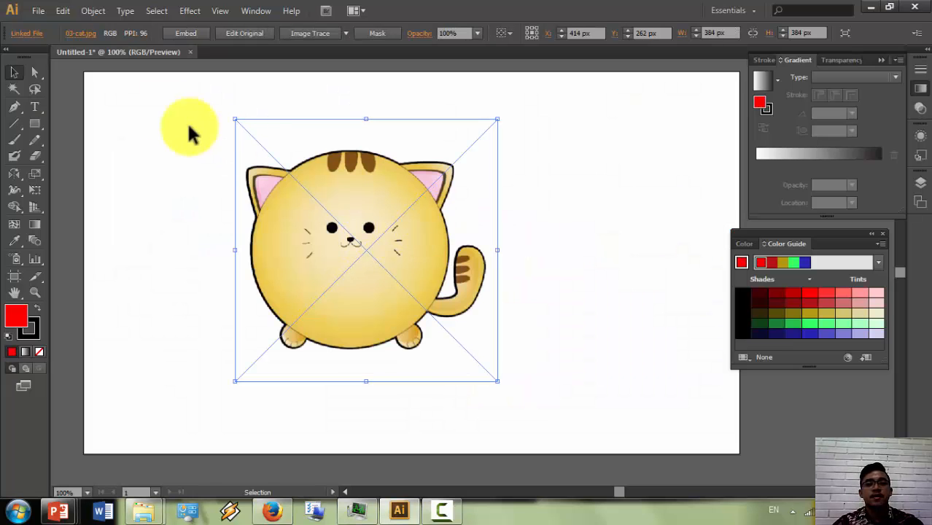
Step: Insert a second linked copy of 03-cat.jpg from the 03-TeknikDG-Vector folder with the Place command
left_click(38, 10)
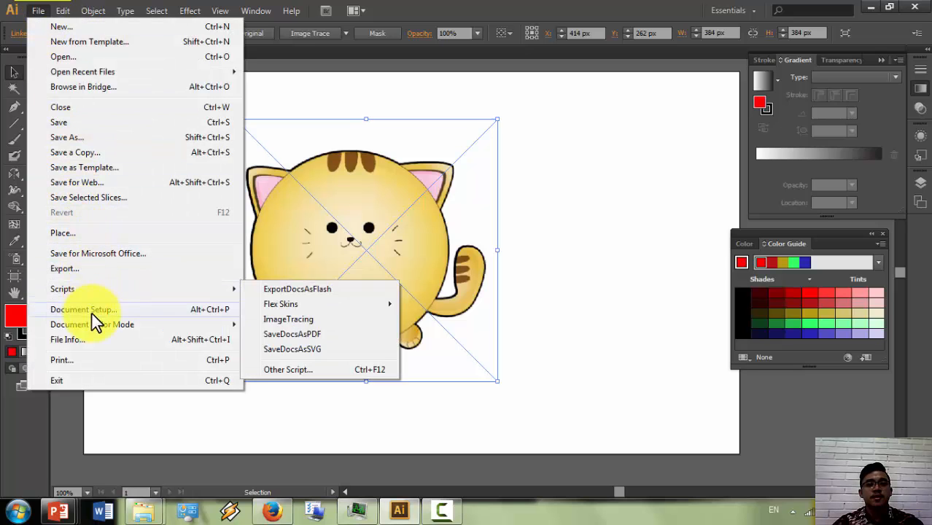
left_click(96, 231)
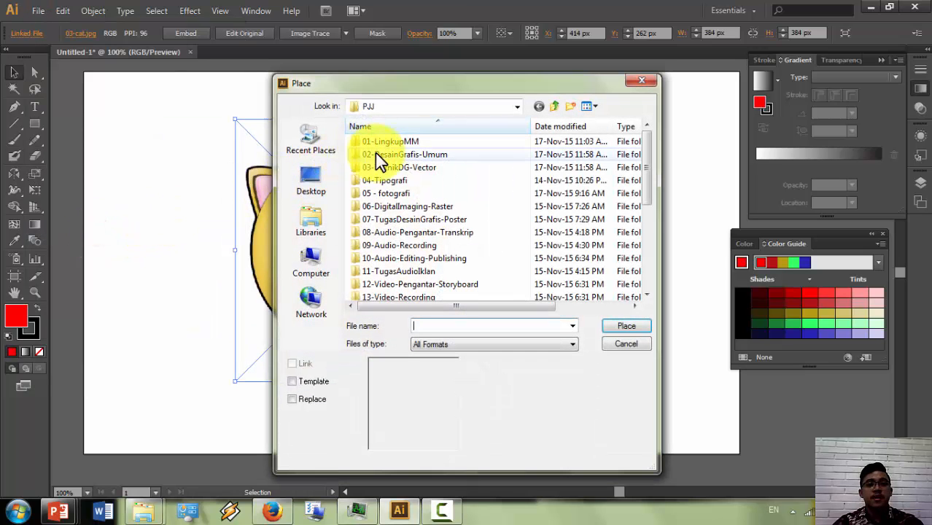
double_click(409, 167)
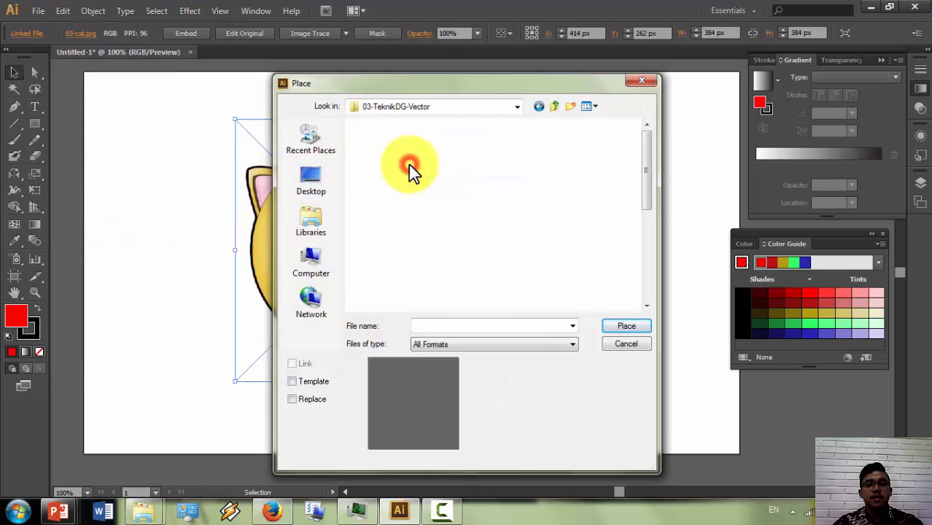
left_click(456, 160)
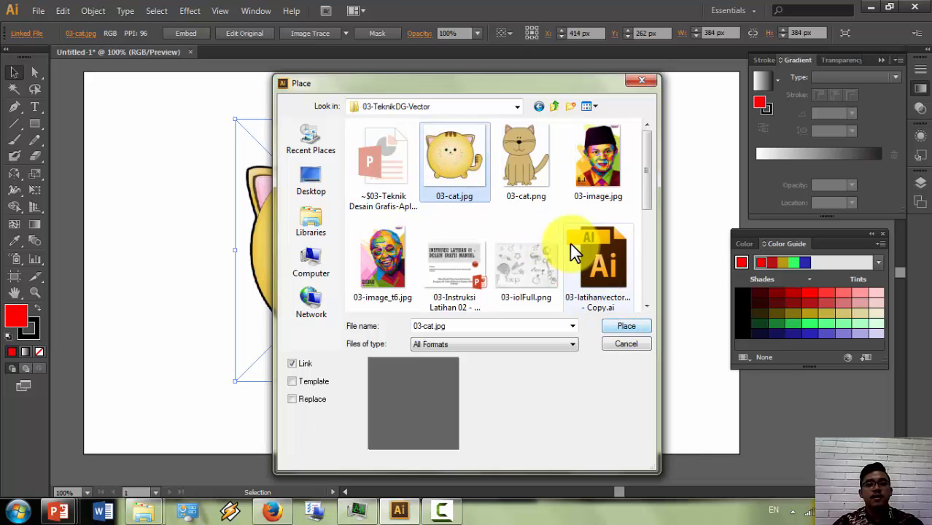
left_click(627, 325)
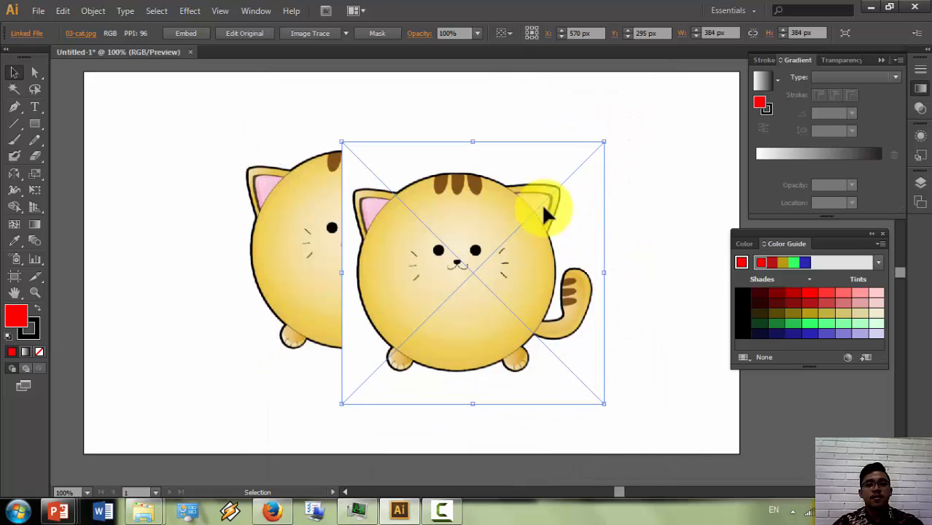
Step: Separate the two cat images, move one to the upper-left part of the artboard and delete the other copy
left_click_drag(495, 246, 603, 210)
left_click_drag(436, 247, 302, 209)
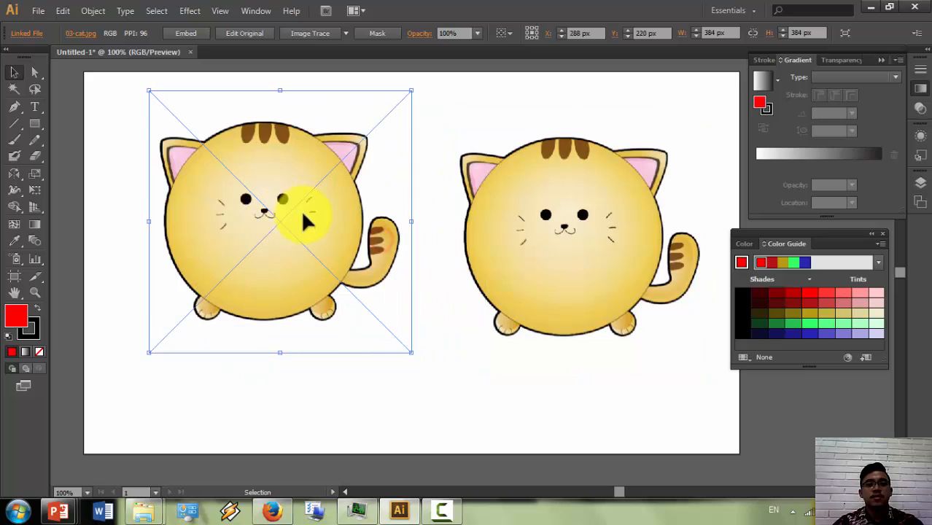
left_click_drag(575, 229, 498, 204)
key("Delete")
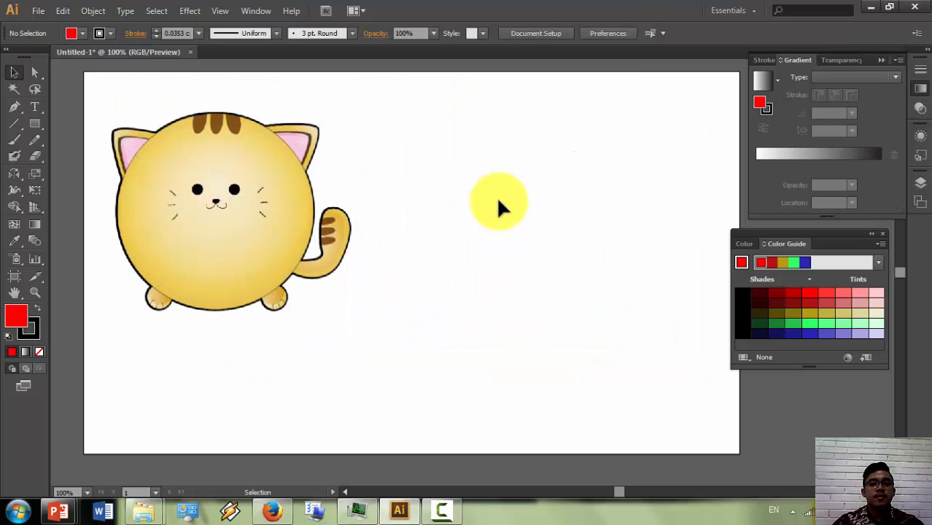
Step: Draw a red ellipse over the cat's round body and enlarge it to match the body outline
scroll(311, 202, "left", 3)
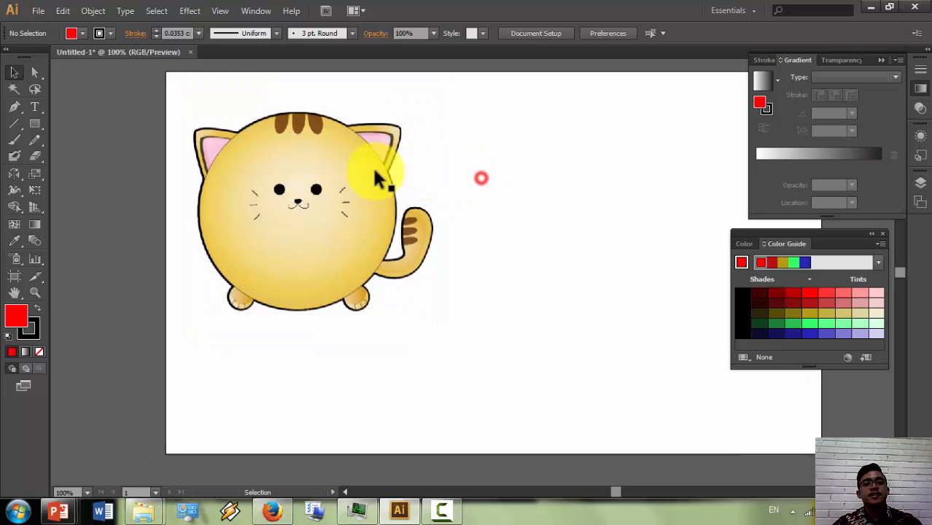
scroll(302, 166, "up", 1)
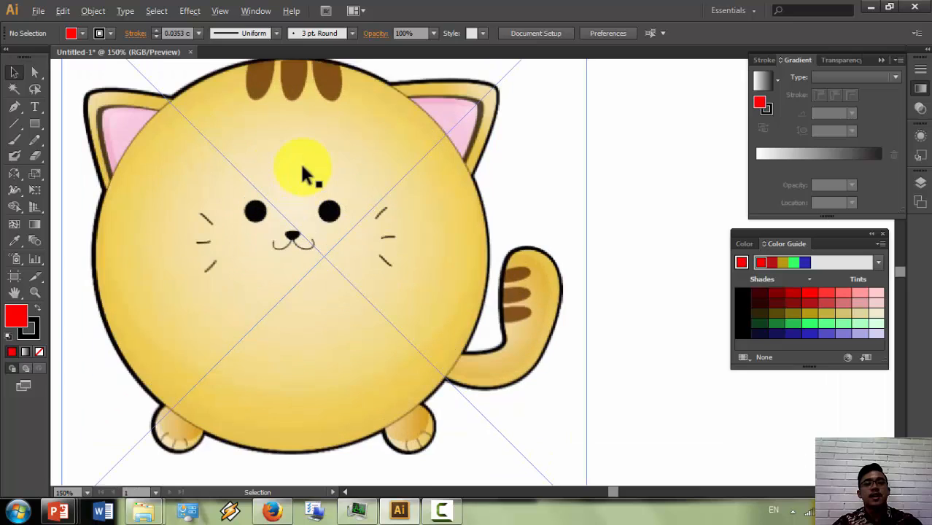
scroll(303, 174, "down", 1)
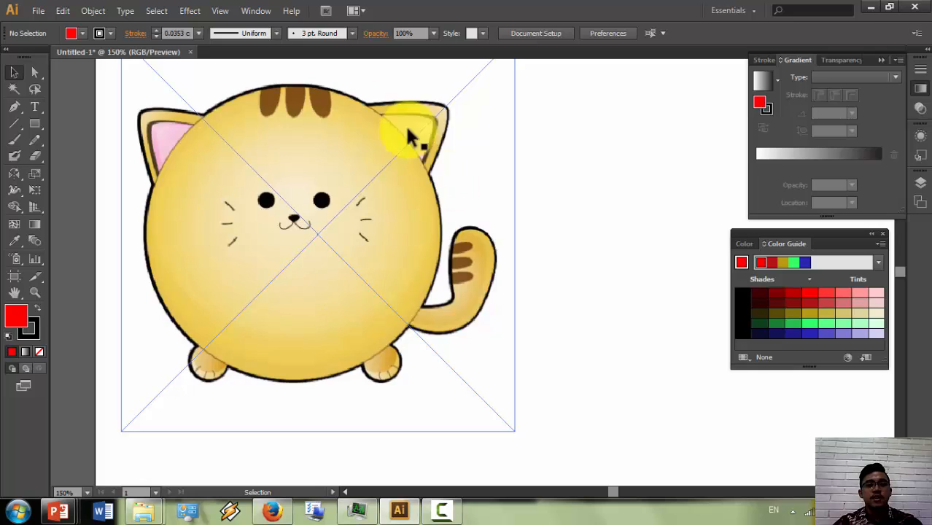
left_click(35, 121)
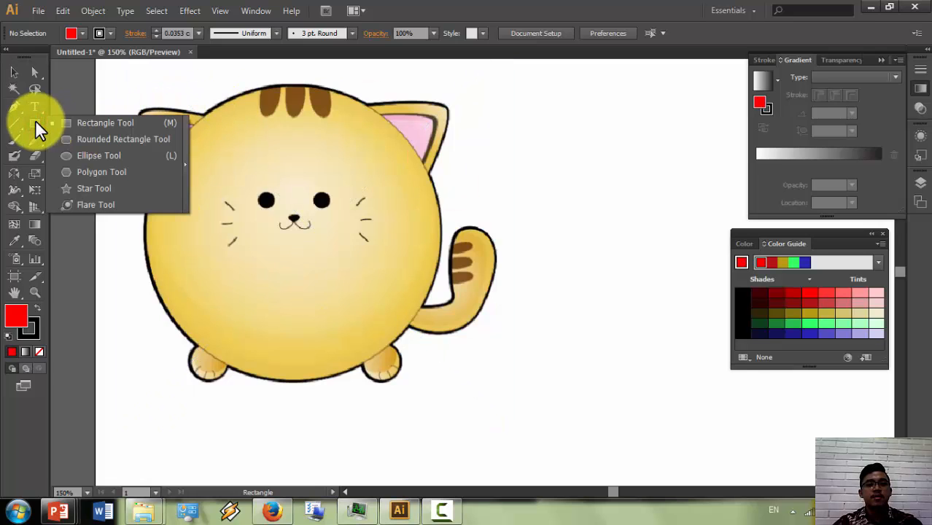
left_click_drag(36, 121, 58, 153)
left_click_drag(155, 99, 441, 384)
left_click(14, 71)
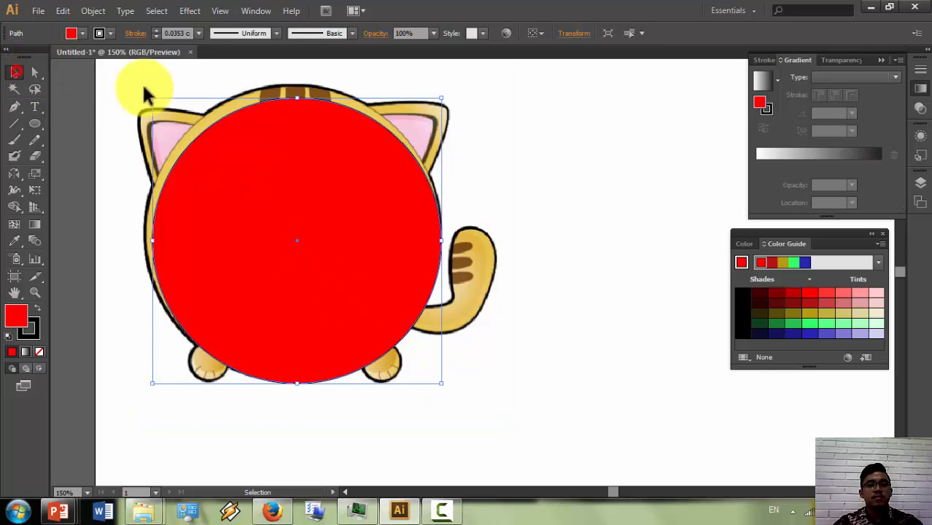
left_click(188, 108, "shift")
mouse_move(151, 96)
left_mouse_down()
mouse_move(146, 81)
mouse_move(143, 87)
left_mouse_up()
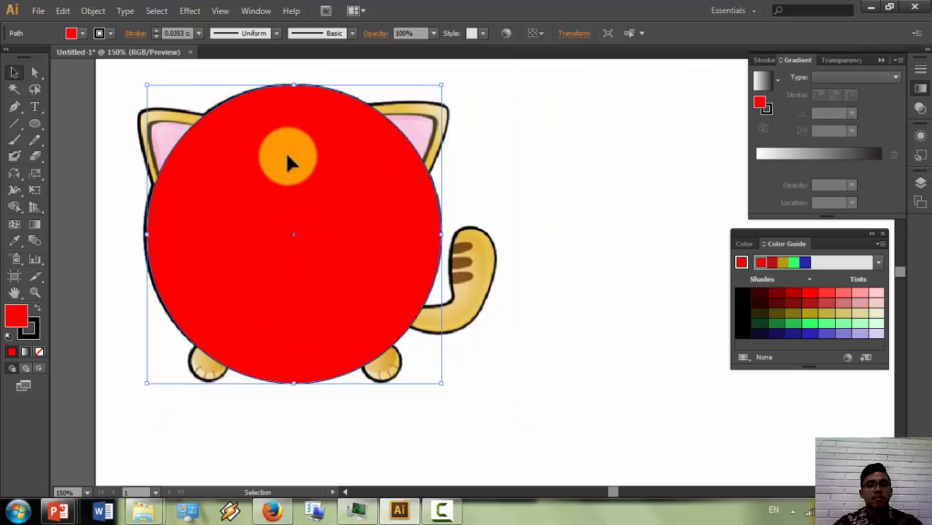
Step: Move the red ellipse beside the cat and fill it with the white-to-black linear gradient
left_click_drag(287, 158, 640, 166)
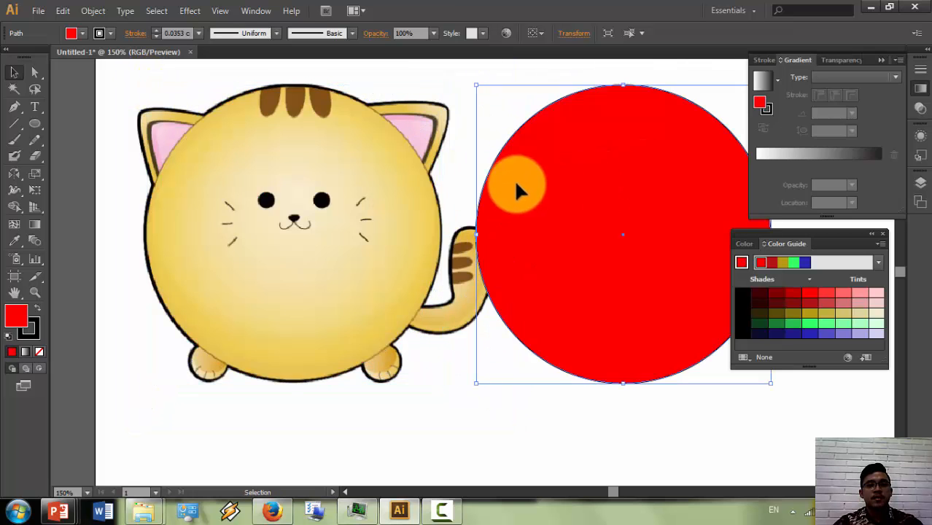
left_click(255, 203, "shift")
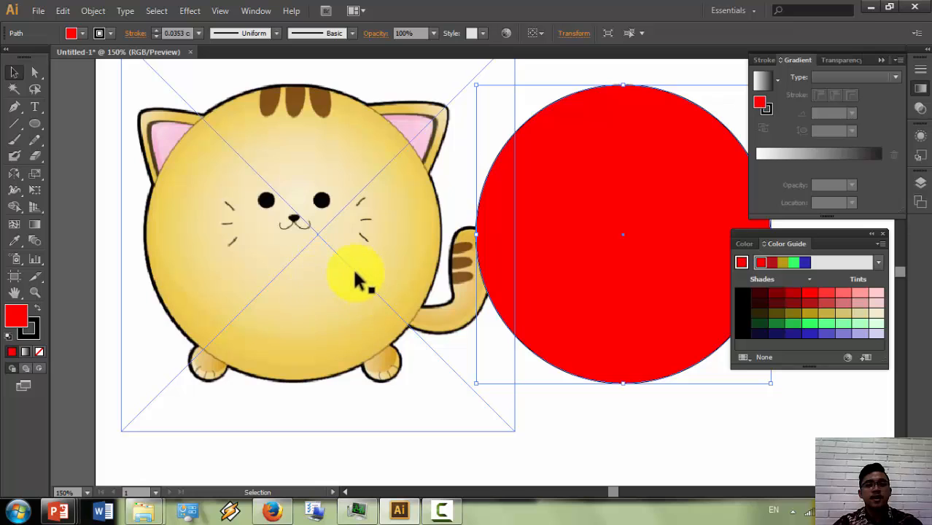
left_click(32, 226)
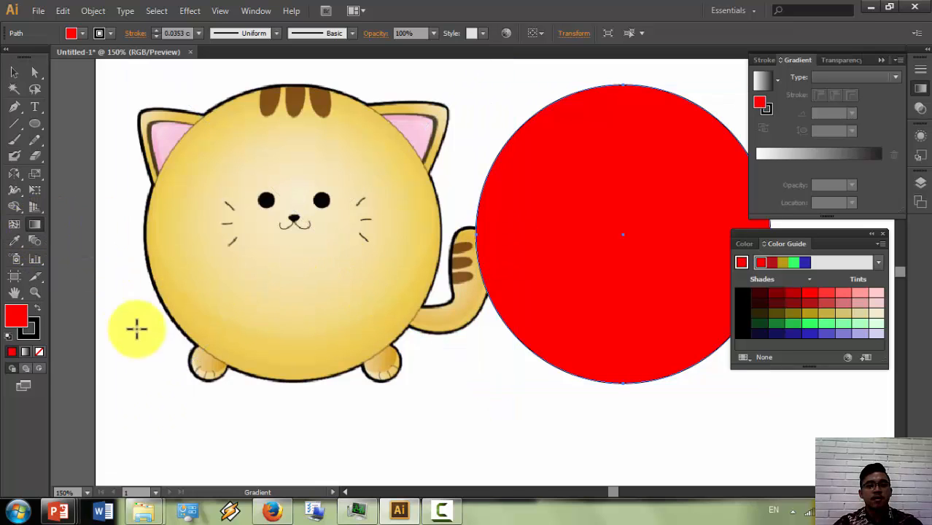
left_click(25, 353)
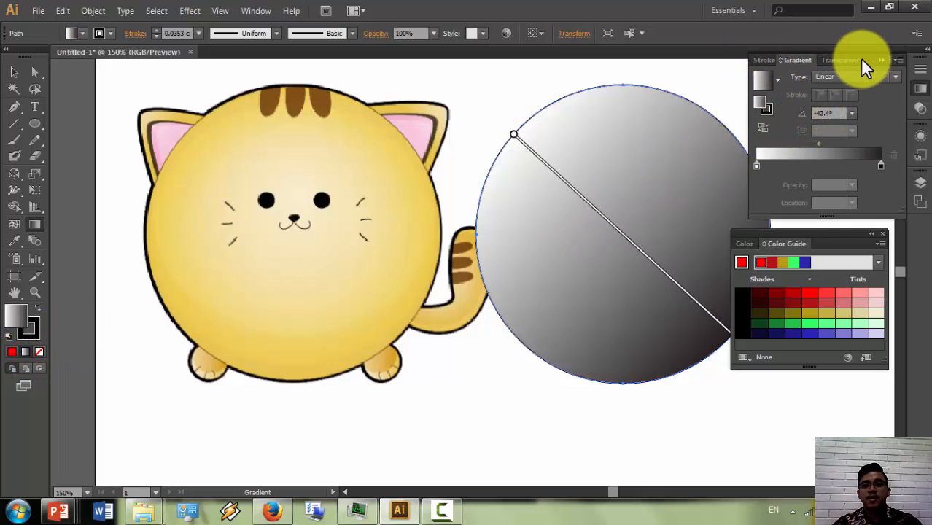
Step: Hide and redisplay the gradient settings, and set the ellipse's gradient type to Radial
left_click(881, 61)
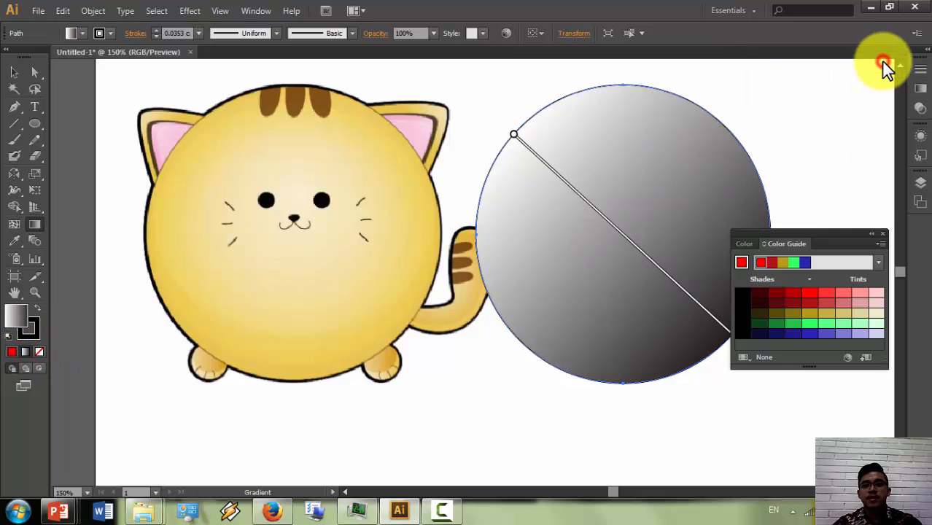
left_click(254, 11)
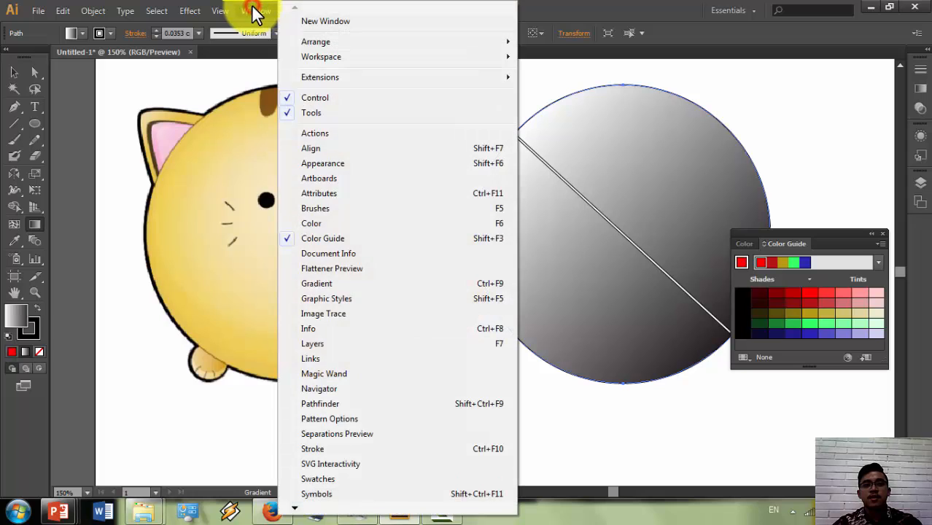
left_click(318, 284)
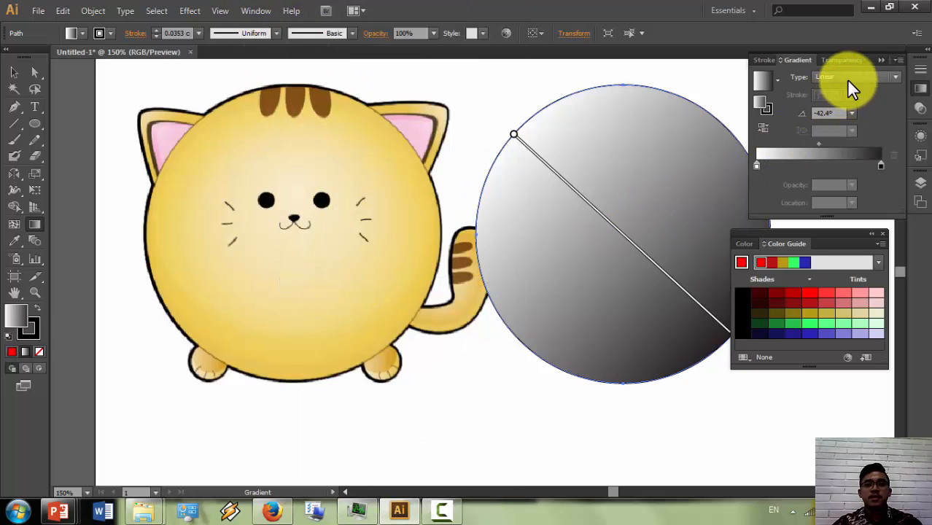
left_click(848, 80)
left_click(838, 100)
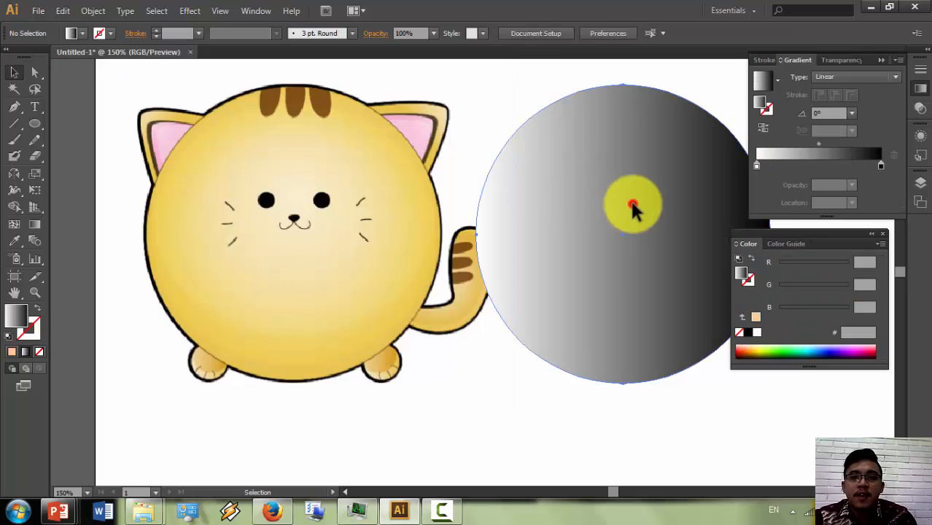
left_click(631, 203)
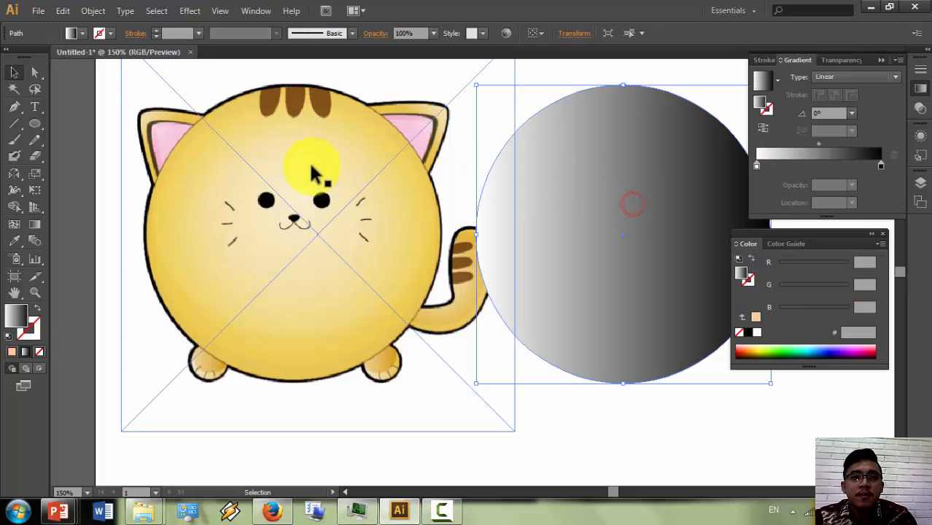
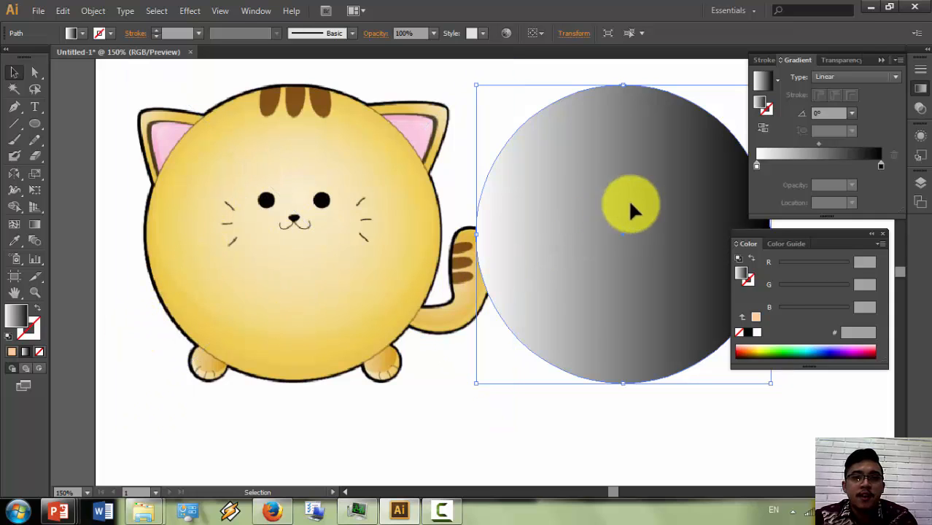
left_click(859, 76)
left_click(847, 106)
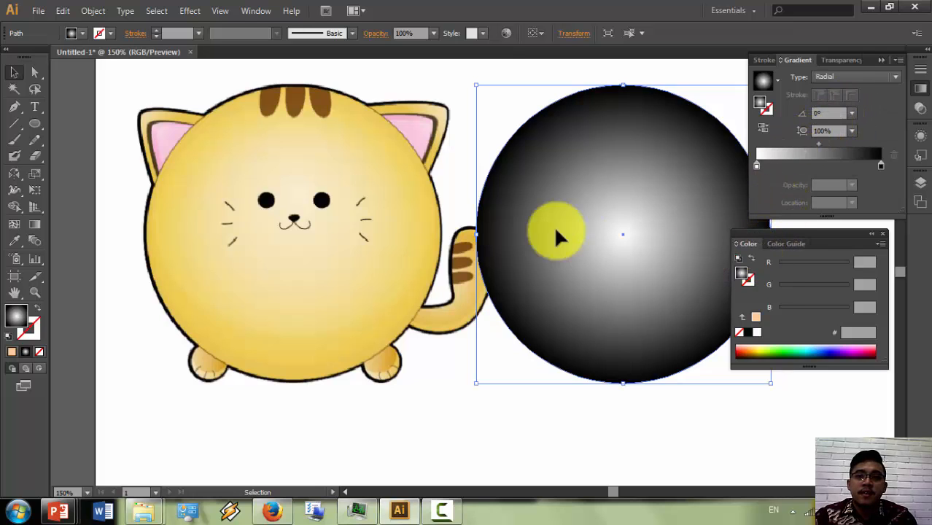
Step: Select the cat image and sample the cream colour F5E7B7 below the cat's mouth with the Eyedropper
left_click(340, 218)
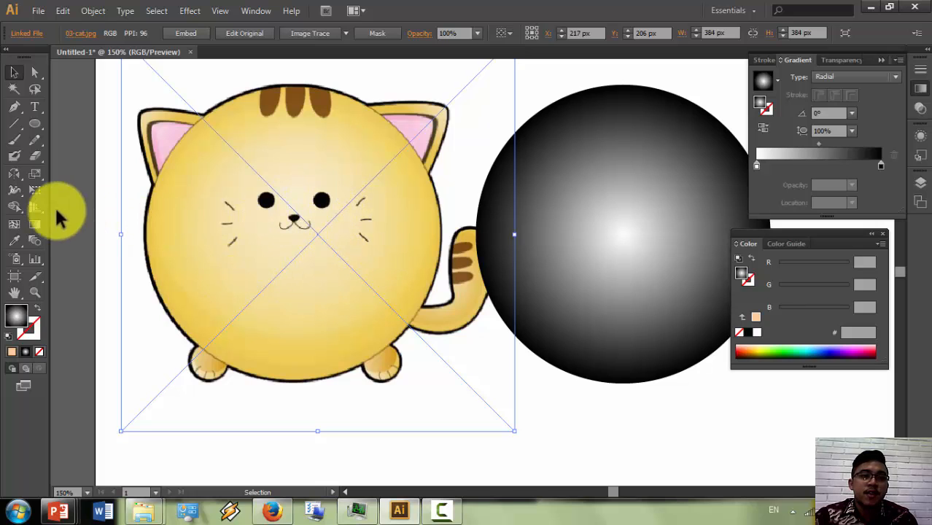
left_click(15, 239)
left_click(285, 247)
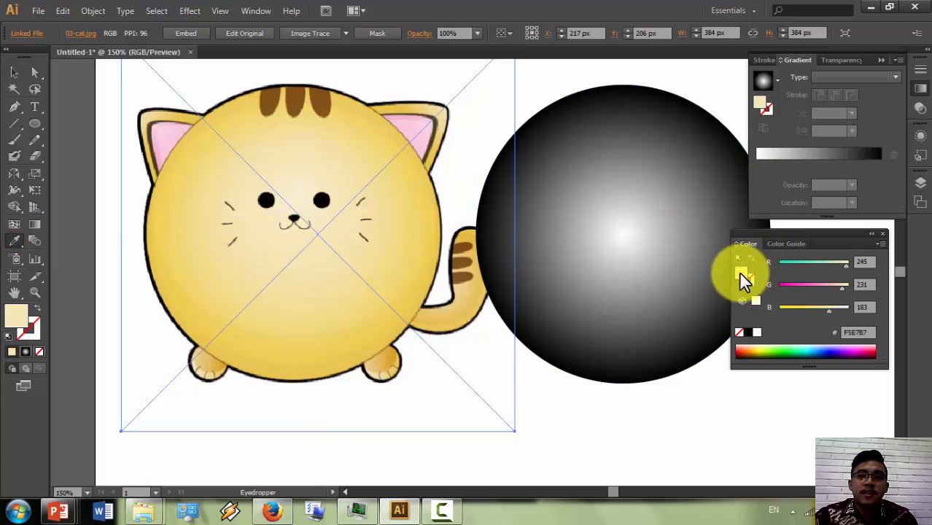
Step: Try the sampled cream on the gradient's start stop, and refill the selected ellipse with cream F5DF9D sampled from the cat's body
left_click_drag(740, 273, 749, 235)
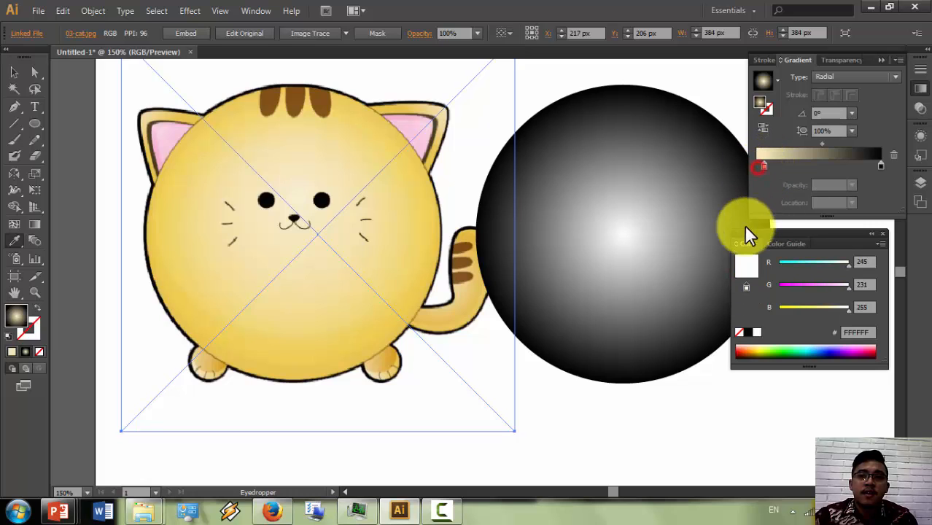
left_click(15, 72)
left_click(656, 153)
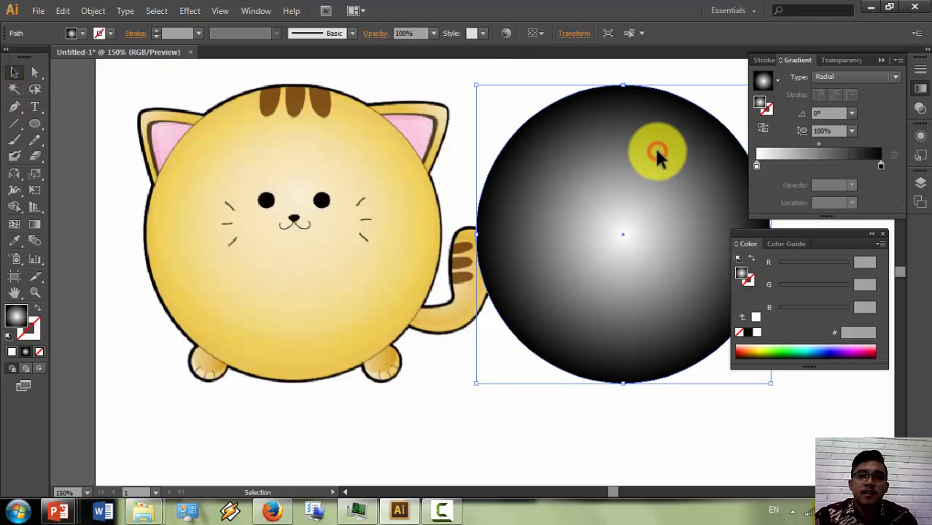
key("i")
left_click(347, 284)
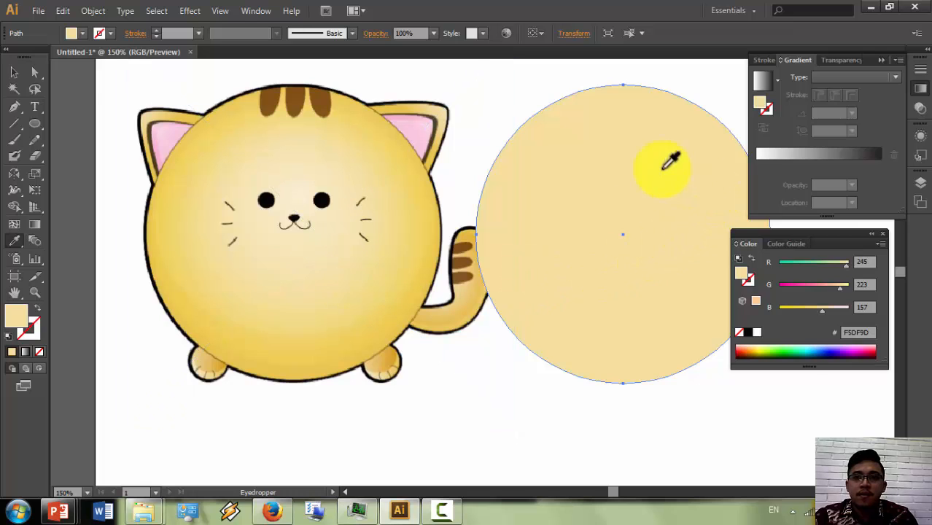
Step: Reapply the gradient to the ellipse with F5DF9D as its start stop and set the gradient type to Radial
left_click(14, 72)
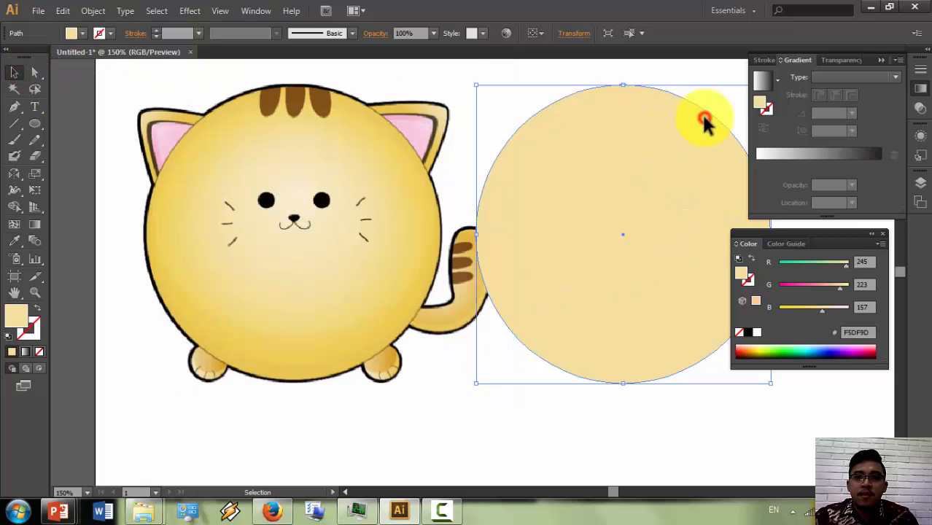
left_click(821, 153)
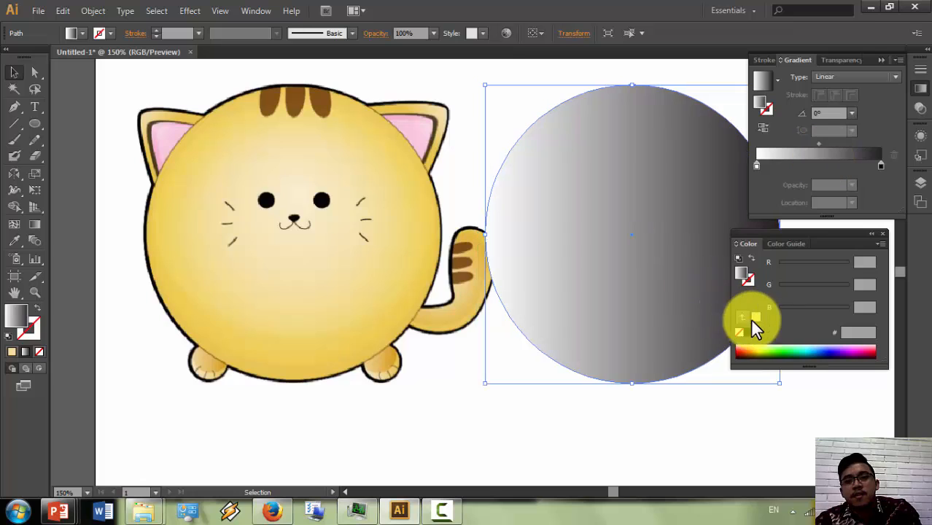
left_click_drag(758, 327, 719, 165)
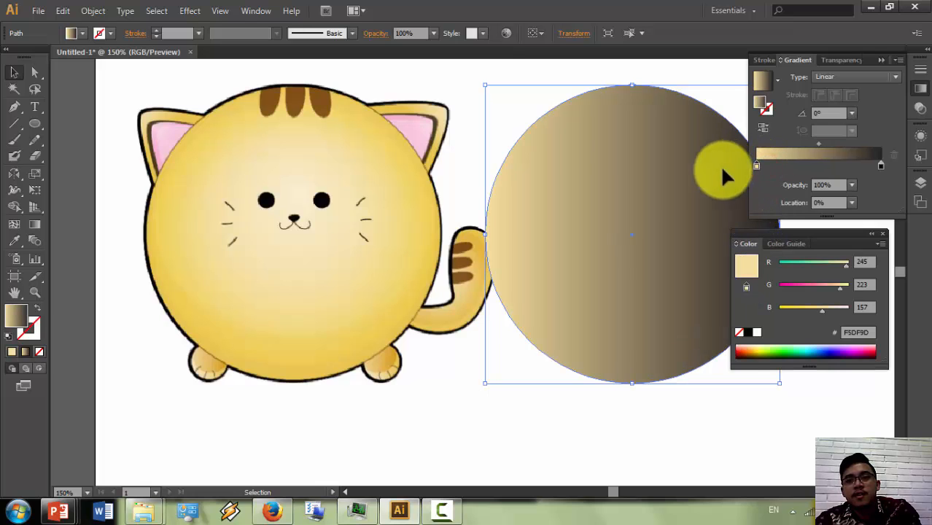
left_click(852, 74)
left_click(831, 107)
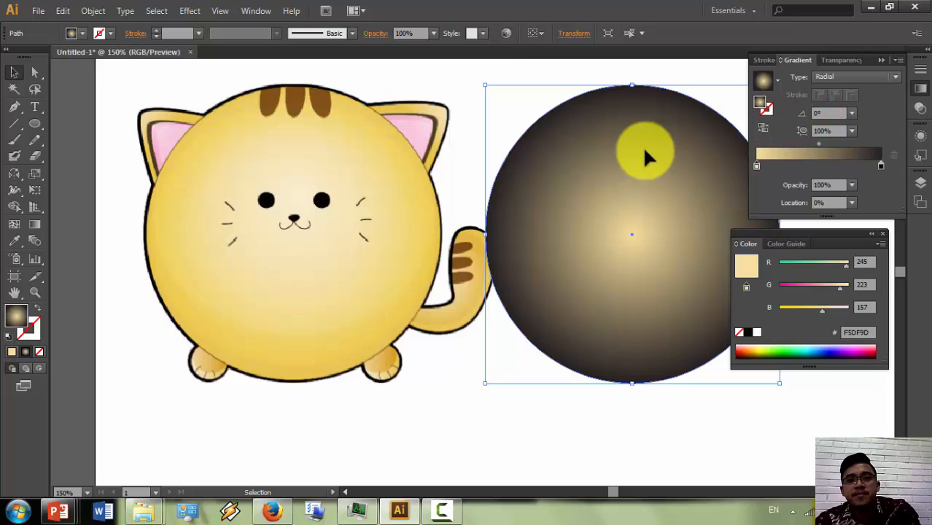
Step: Select the ellipse gradient's dark end stop and switch its colour mode to RGB
left_click(616, 183)
left_click(879, 164)
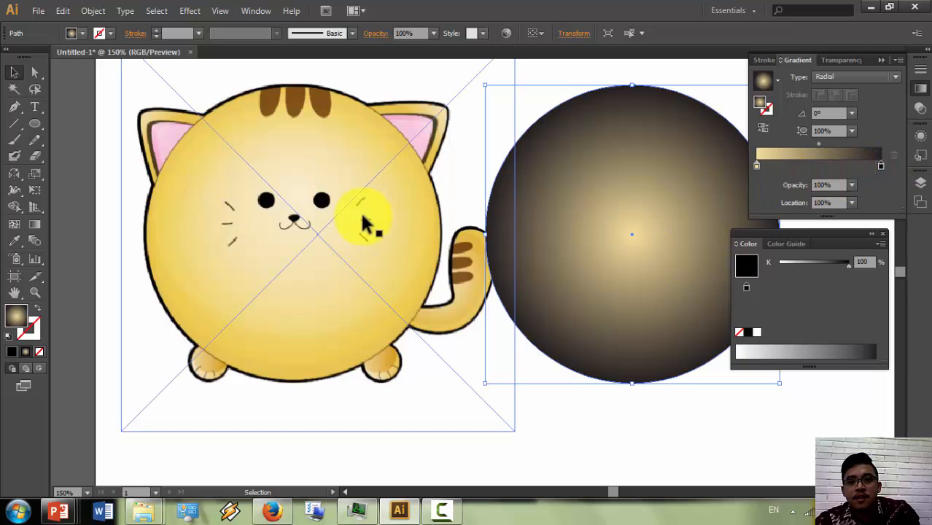
left_click(873, 243)
left_click(830, 282)
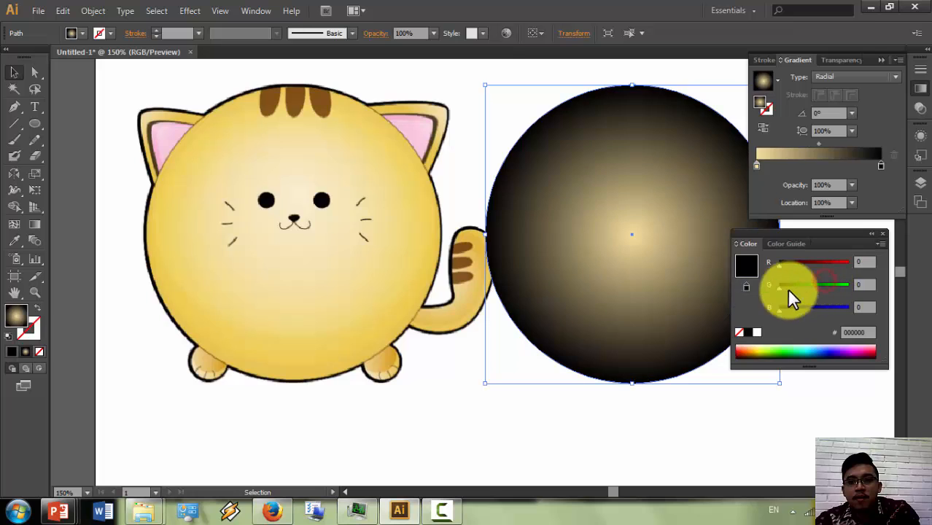
Step: Sample the darker yellow EBC84E near the edge of the cat's body and assign it to the radial gradient's end stop
key("i")
left_click(373, 262)
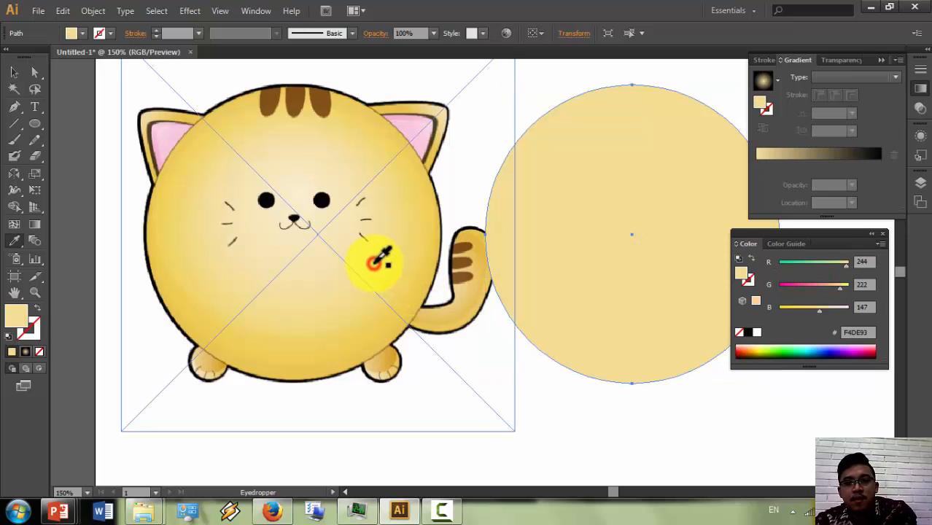
left_click(402, 307)
left_click(408, 311)
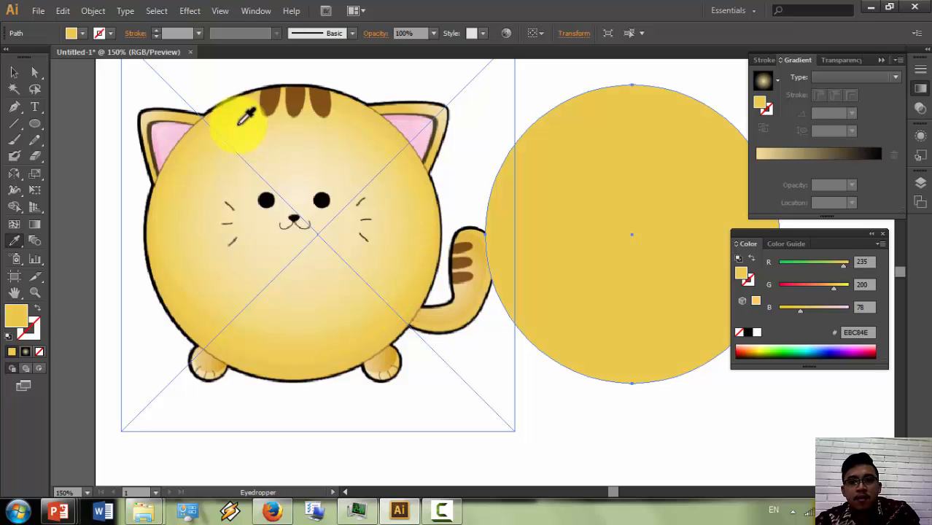
left_click(17, 76)
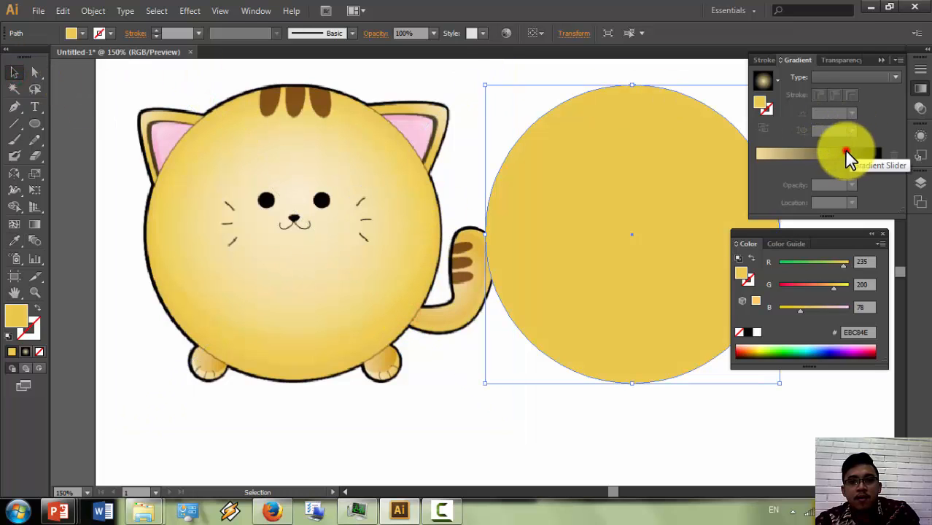
left_click(844, 151)
left_click_drag(755, 321, 881, 164)
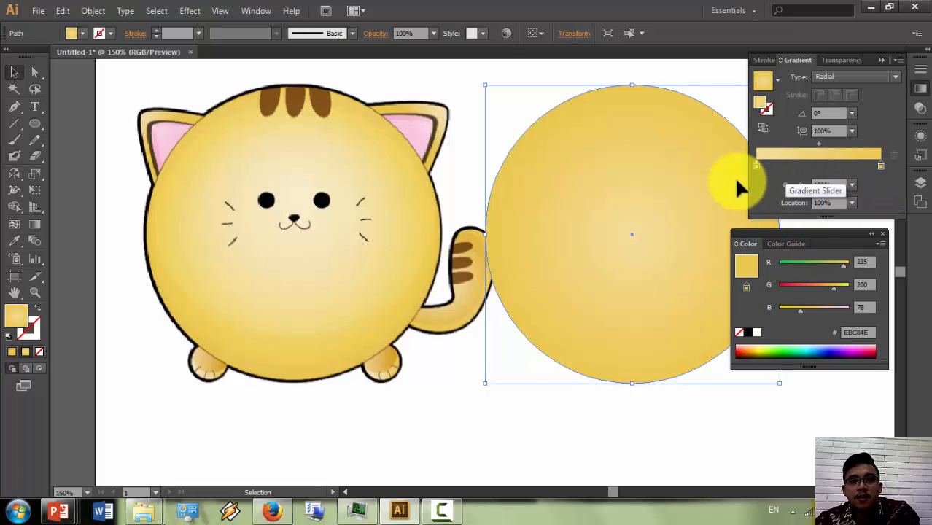
Step: Widen the ellipse's light centre by moving the cream gradient stop about halfway toward the edge with the Gradient tool
key("g")
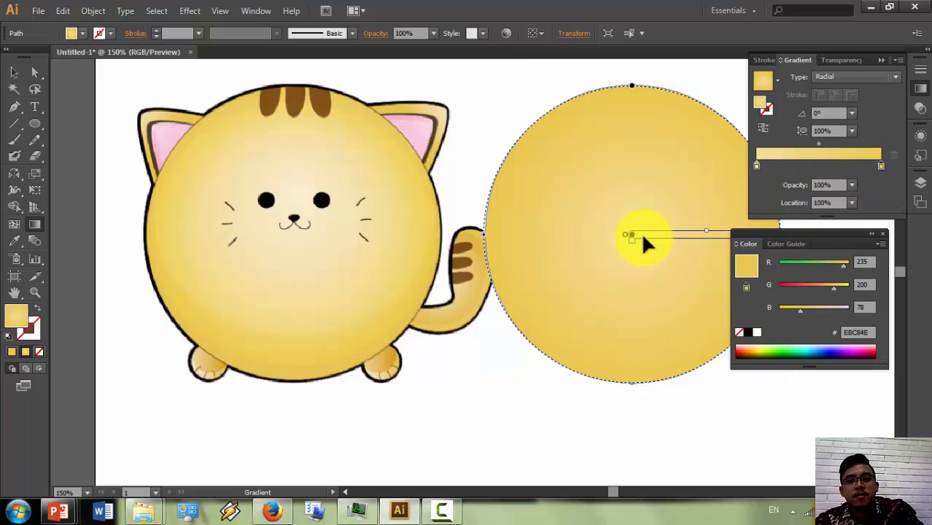
left_click_drag(633, 239, 684, 248)
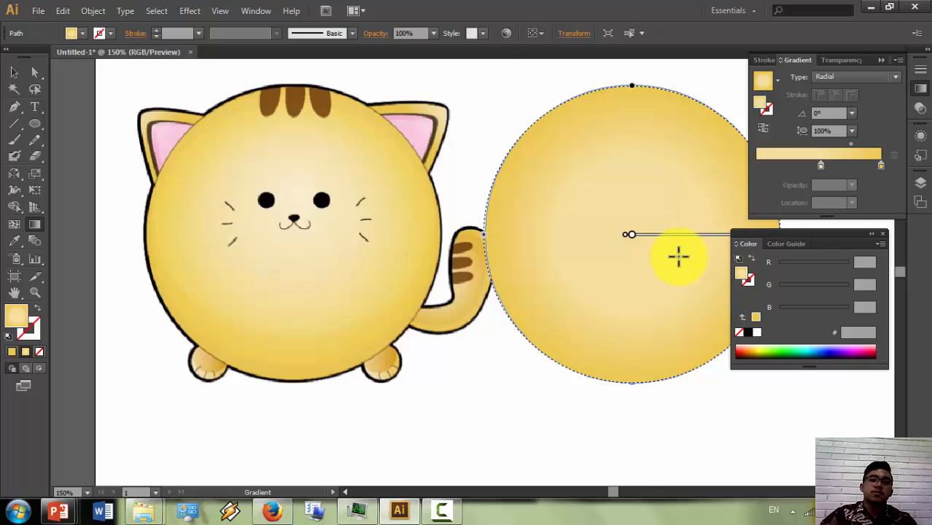
left_click(13, 73)
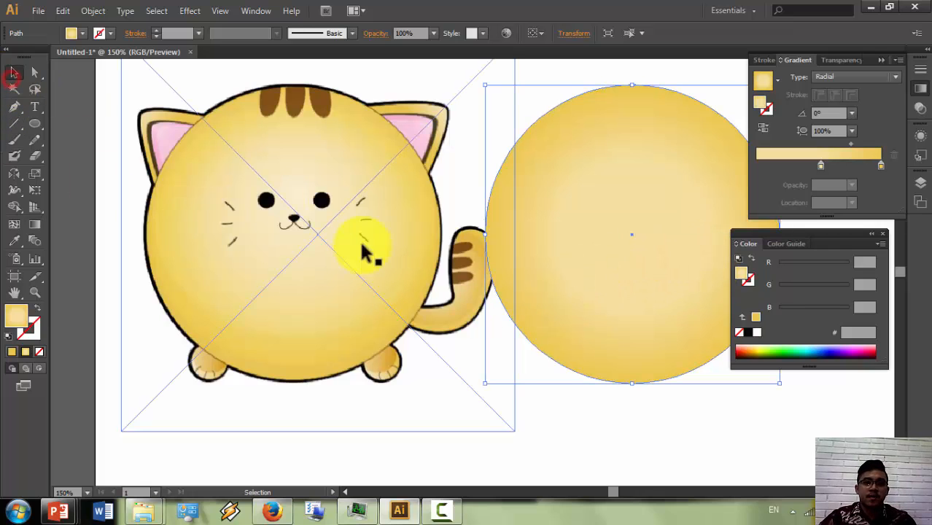
Step: Move the gradient ellipse back over the cat's round body
left_click(569, 389)
left_click_drag(611, 276, 274, 276)
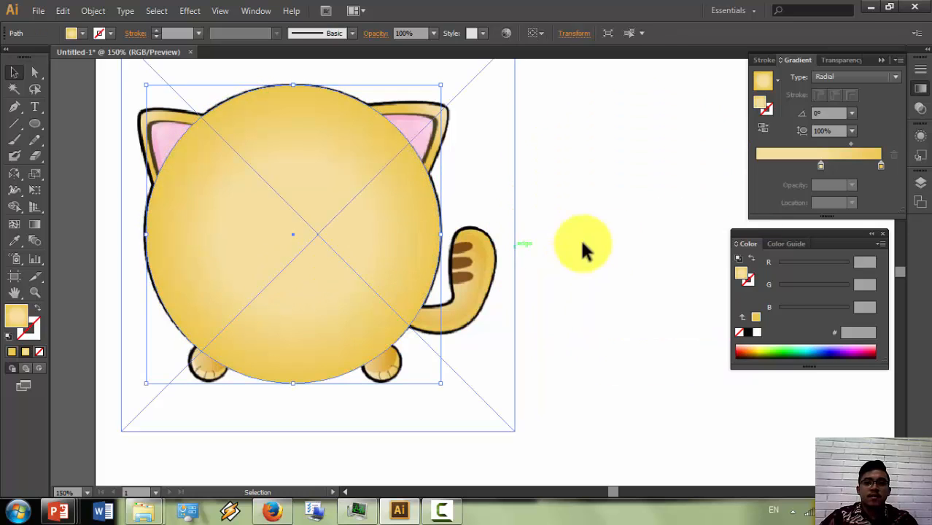
left_click_drag(351, 214, 294, 212)
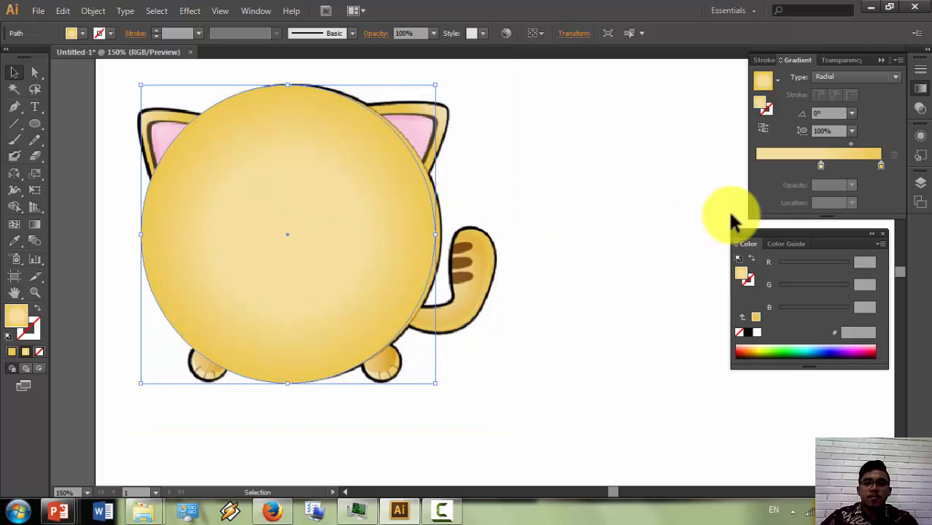
Step: Reorder the layers so the ellipse lies beneath the linked cat image, and shift the image to line up with the ellipse
left_click(244, 13)
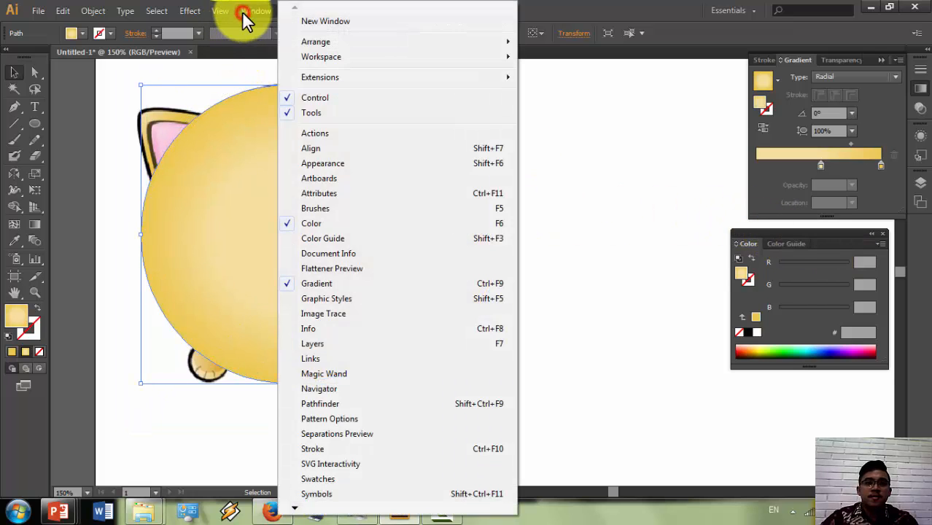
left_click(321, 344)
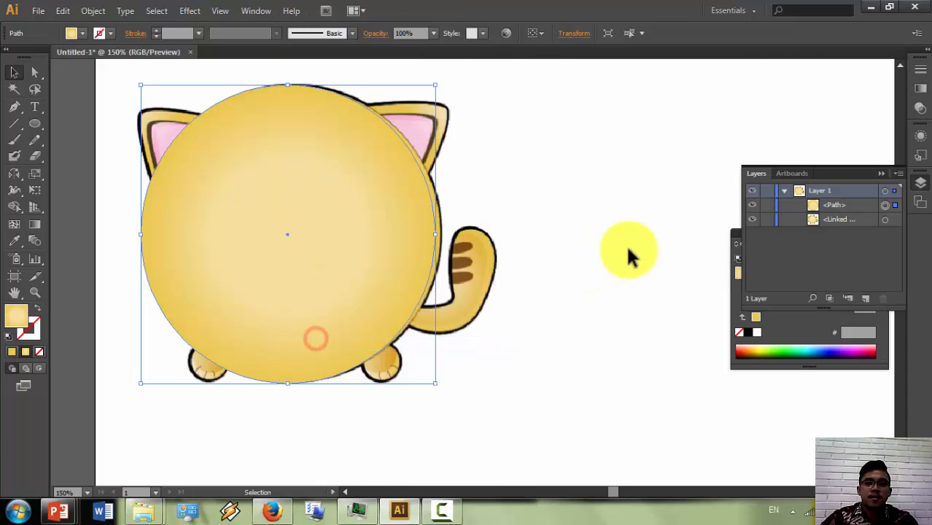
left_click_drag(852, 205, 853, 225)
left_click_drag(442, 207, 436, 210)
left_click(437, 208)
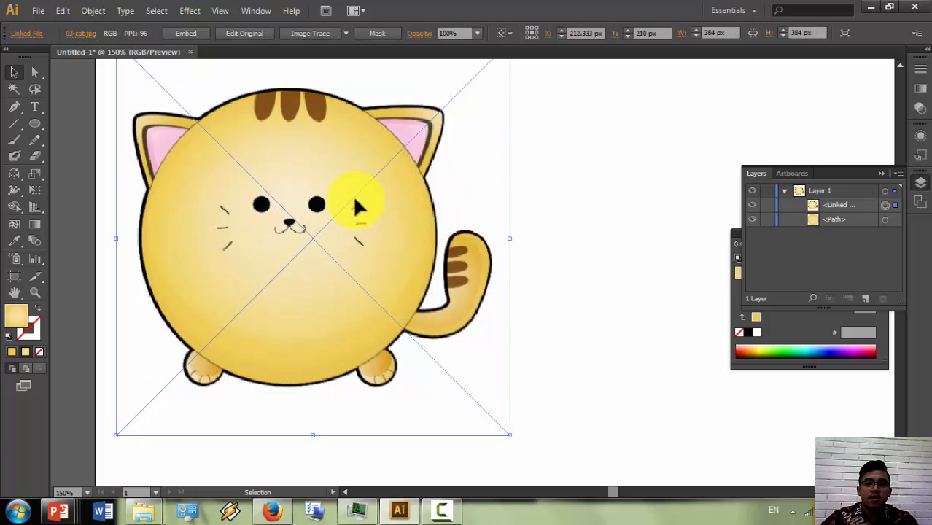
Step: Draw black-filled circles over both of the cat's eyes with the Ellipse tool
left_click(36, 123)
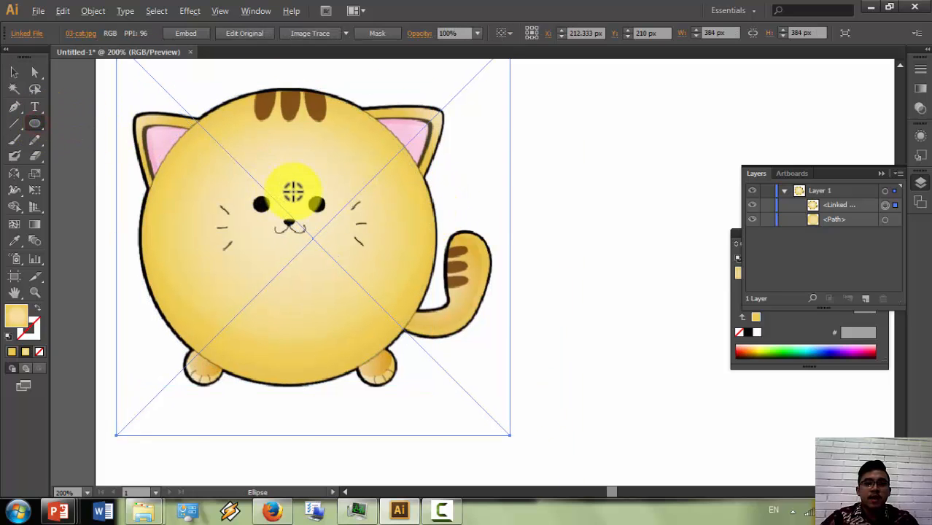
scroll(298, 194, "up", 2)
left_click_drag(355, 213, 362, 231)
left_click(80, 33)
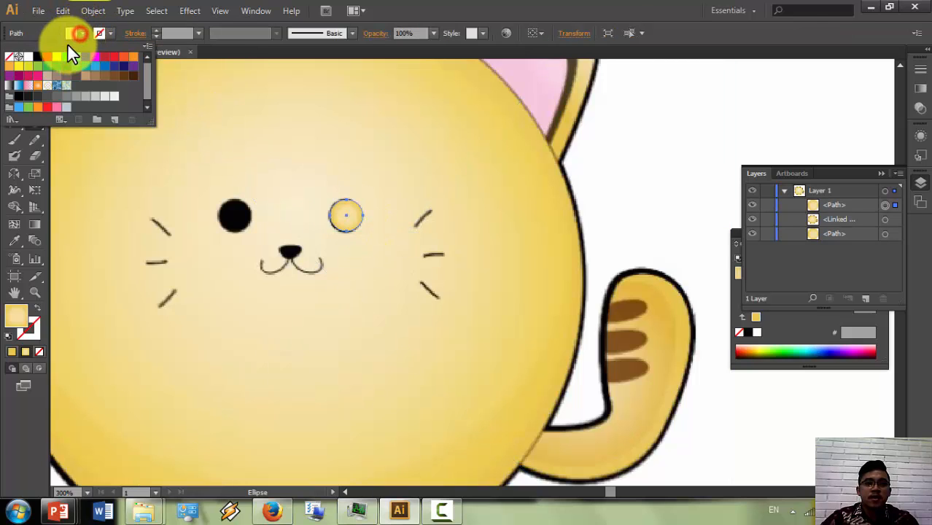
left_click(37, 56)
left_click(218, 202)
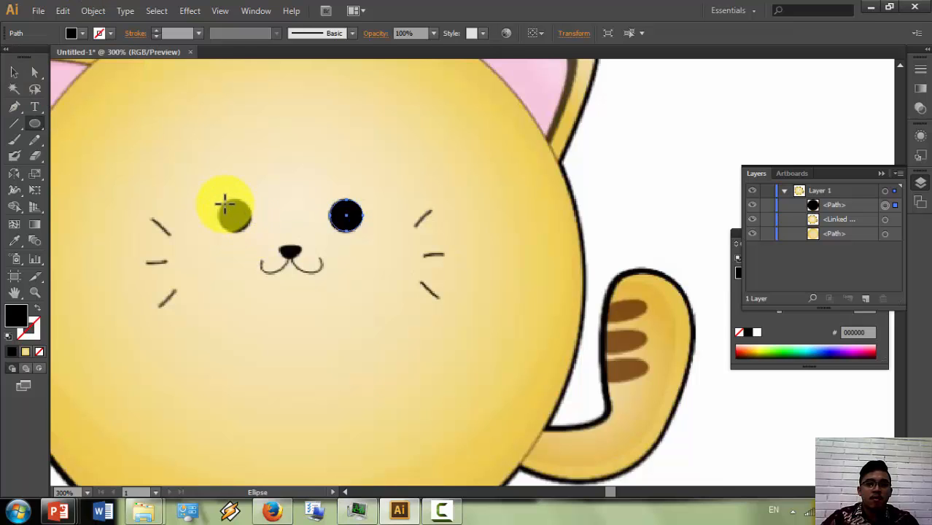
left_click_drag(224, 205, 250, 231)
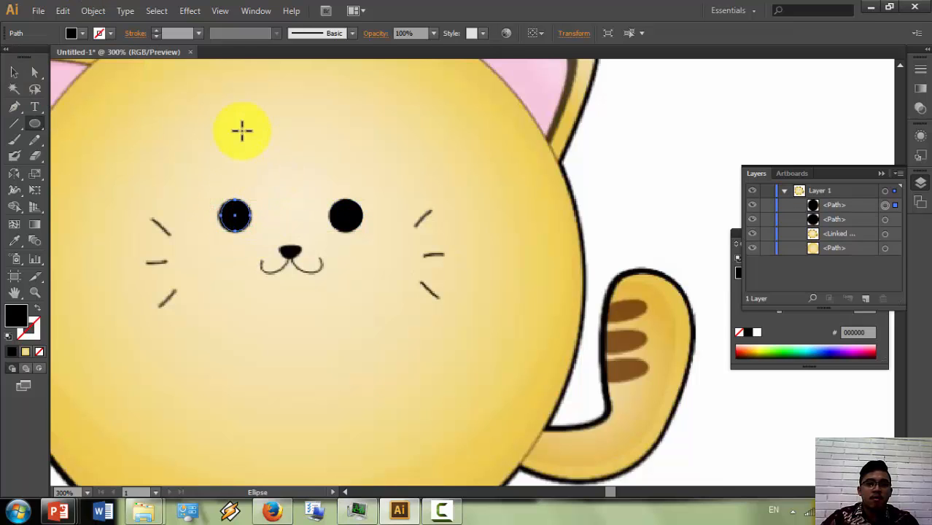
Step: Trace the cat's upper-left whisker with the Pen tool and give it the default white fill and black stroke
left_click(14, 107)
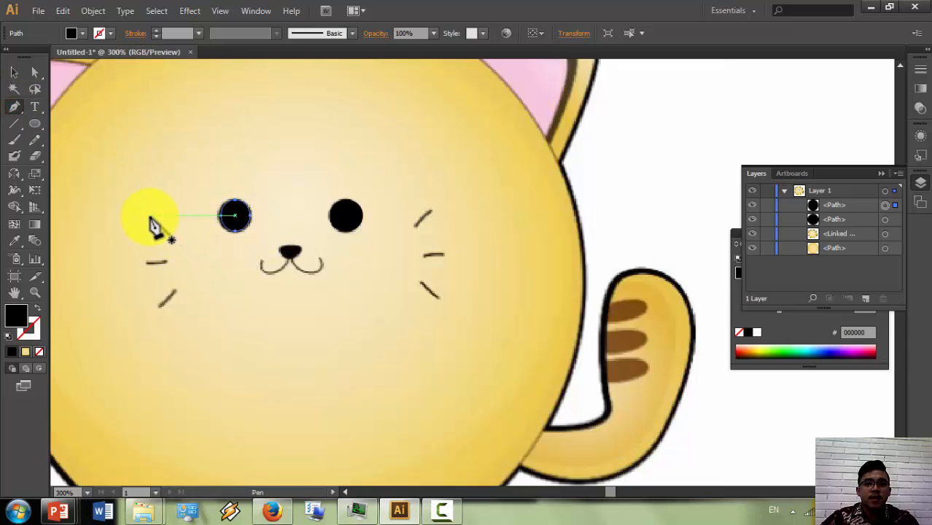
left_click_drag(151, 220, 170, 233)
left_click(14, 72)
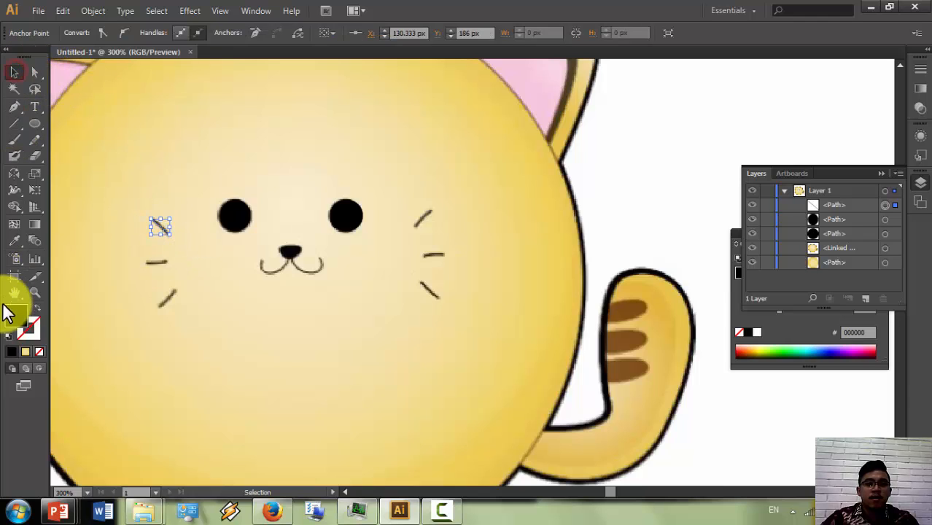
left_click(7, 340)
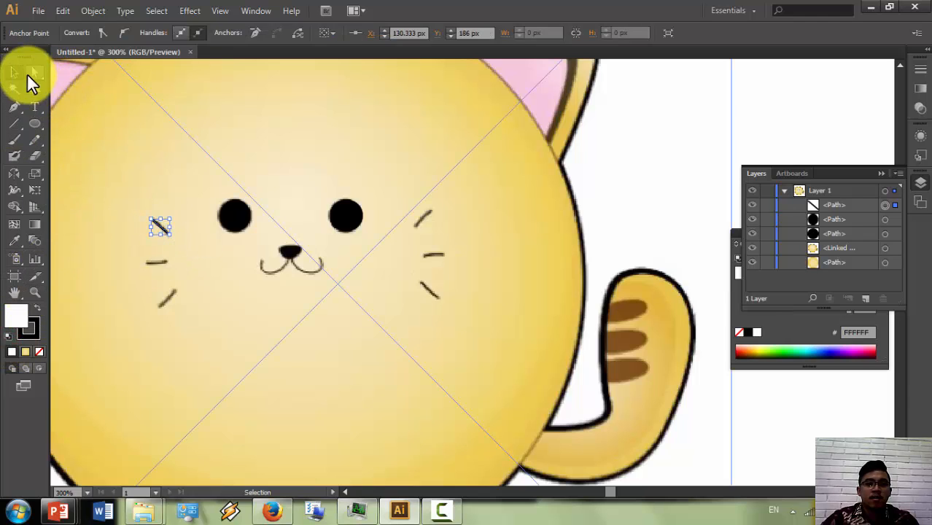
Step: Trace the cat's remaining five whiskers with black lines using the Line Segment tool
left_click(14, 123)
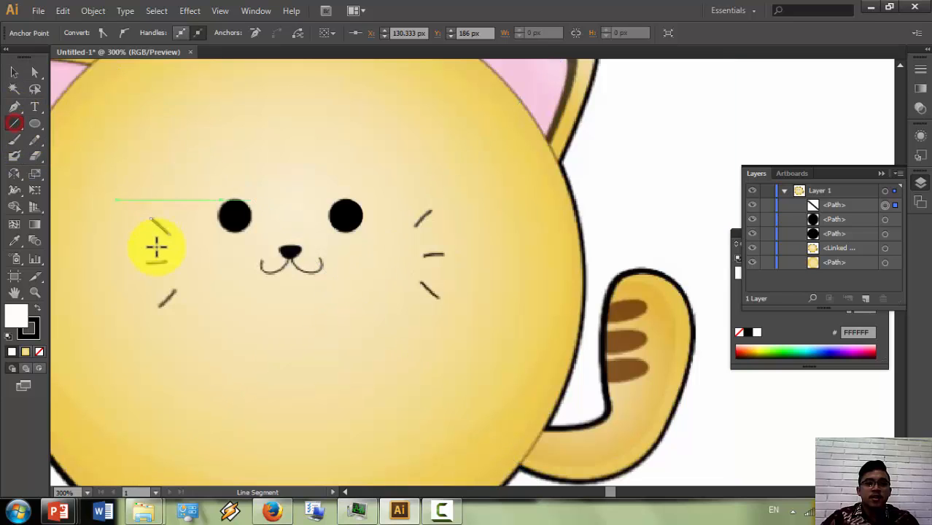
left_click_drag(146, 262, 166, 261)
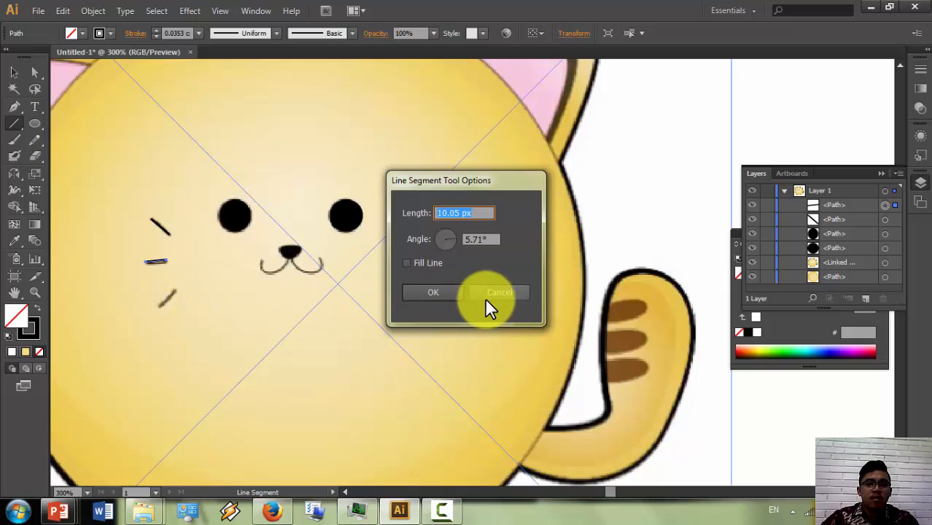
left_click(485, 299)
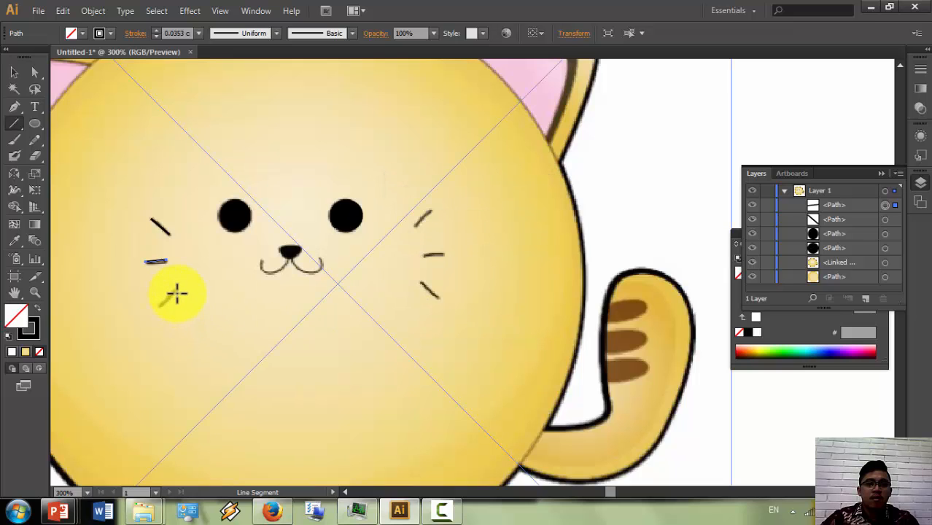
left_click_drag(175, 292, 156, 308)
left_click_drag(417, 284, 440, 301)
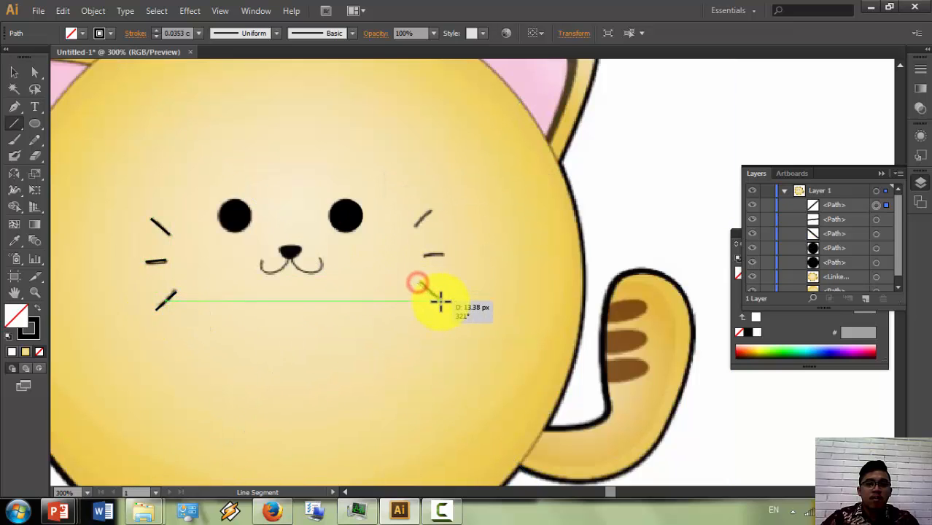
left_click_drag(420, 256, 445, 253)
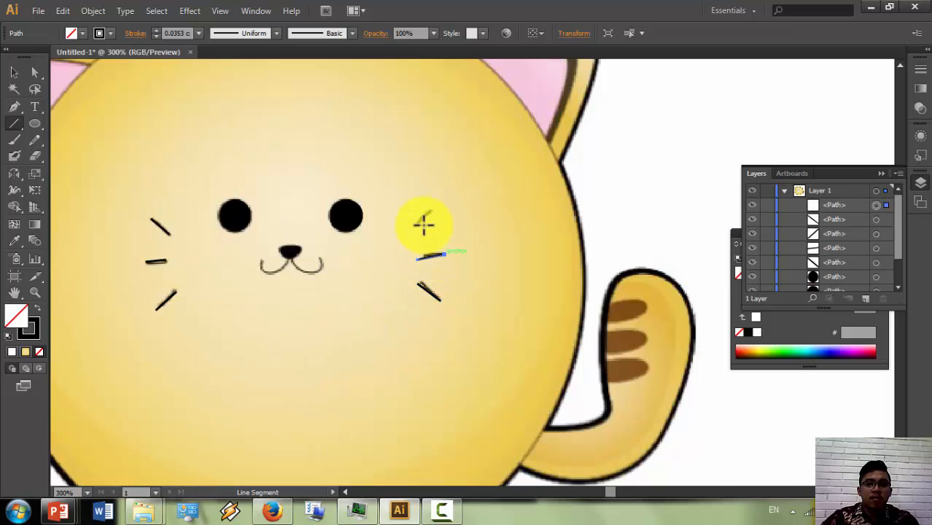
left_click_drag(416, 224, 430, 210)
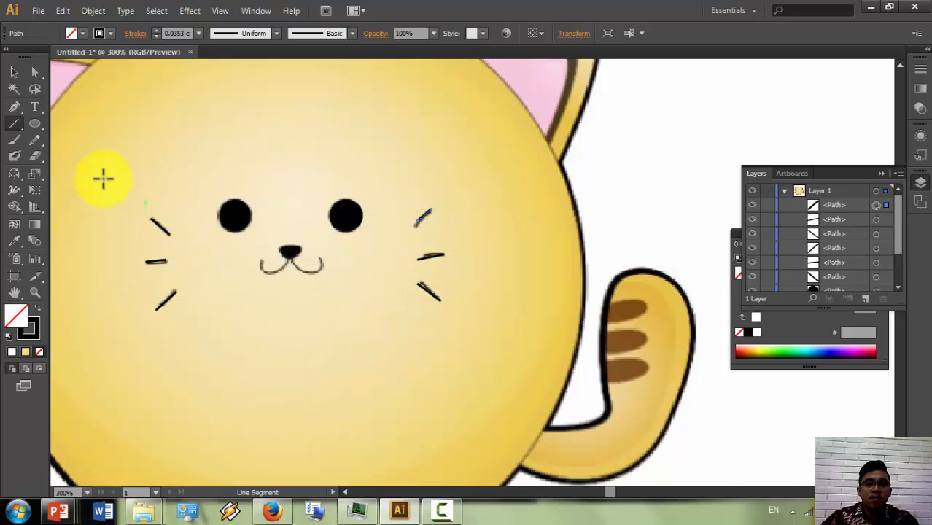
Step: Trace the cat's W-shaped mouth below the nose as one open curved path with the Pen tool, and deselect it
left_click(14, 107)
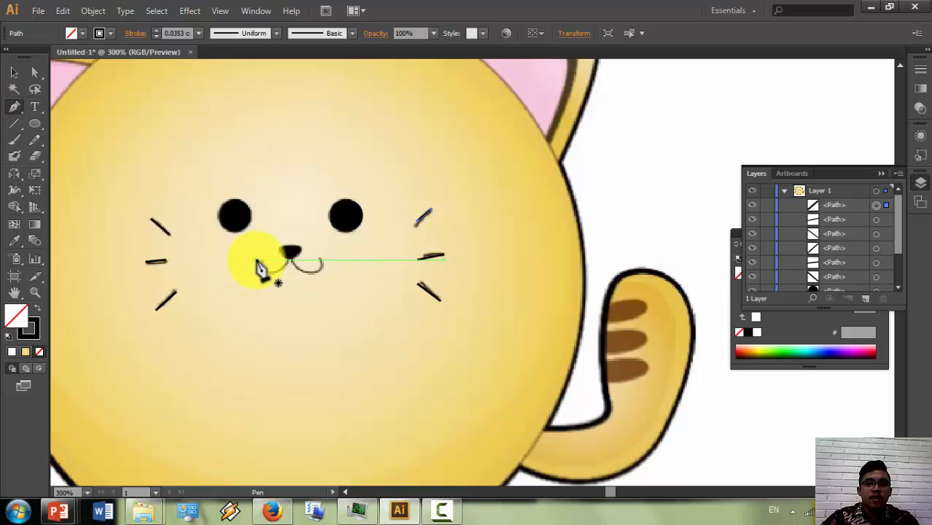
left_click_drag(261, 260, 267, 275)
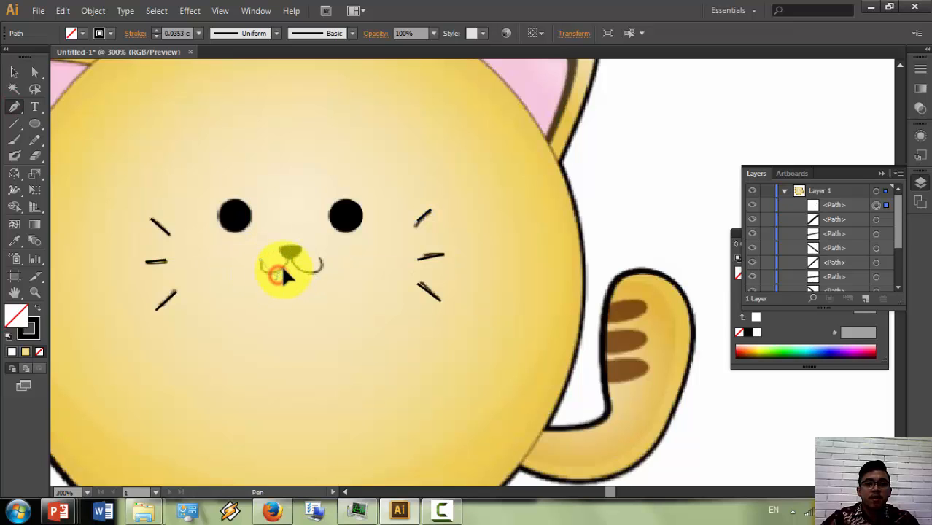
left_click(289, 257)
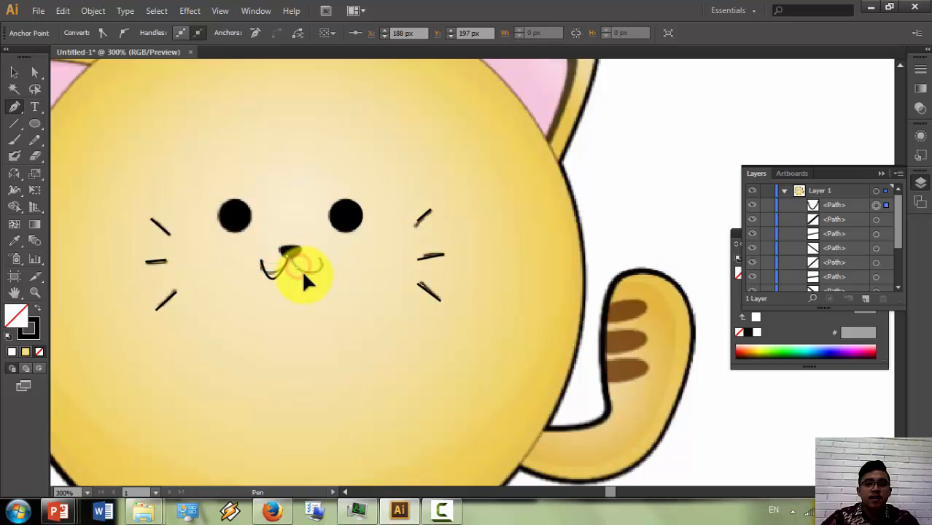
left_click_drag(300, 269, 323, 271)
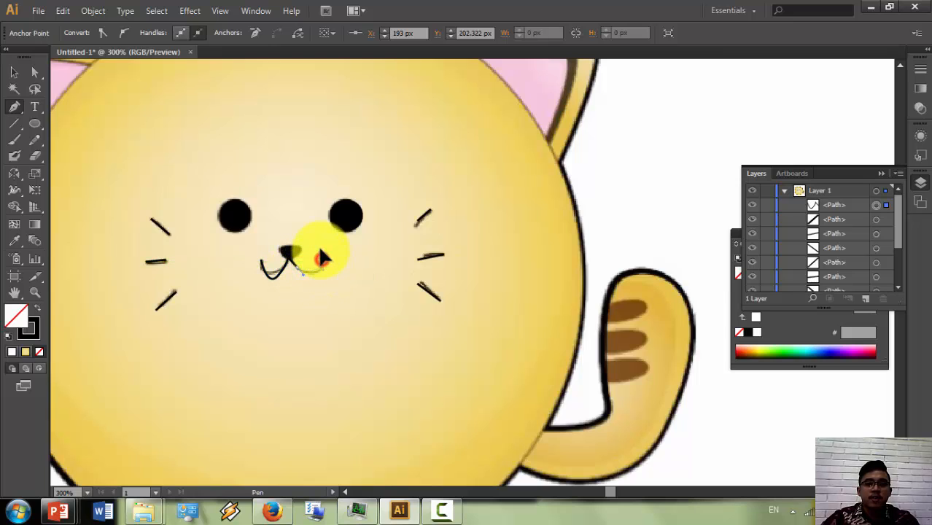
left_click_drag(322, 252, 319, 243)
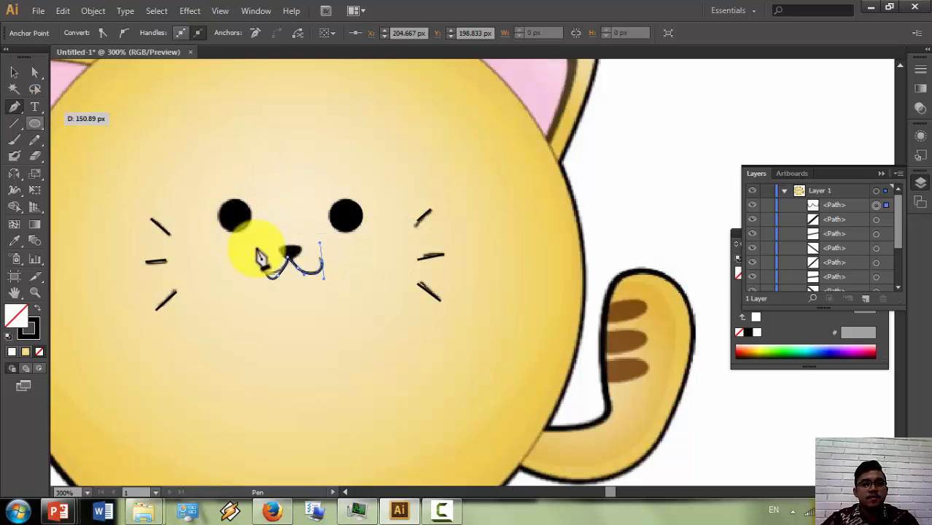
scroll(281, 261, "up", 2)
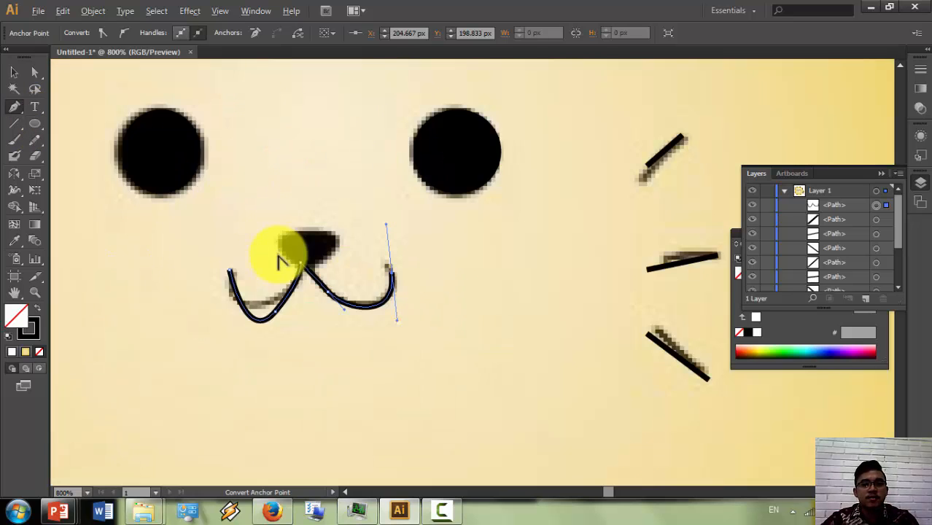
left_click_drag(276, 242, 302, 271)
left_click(14, 72)
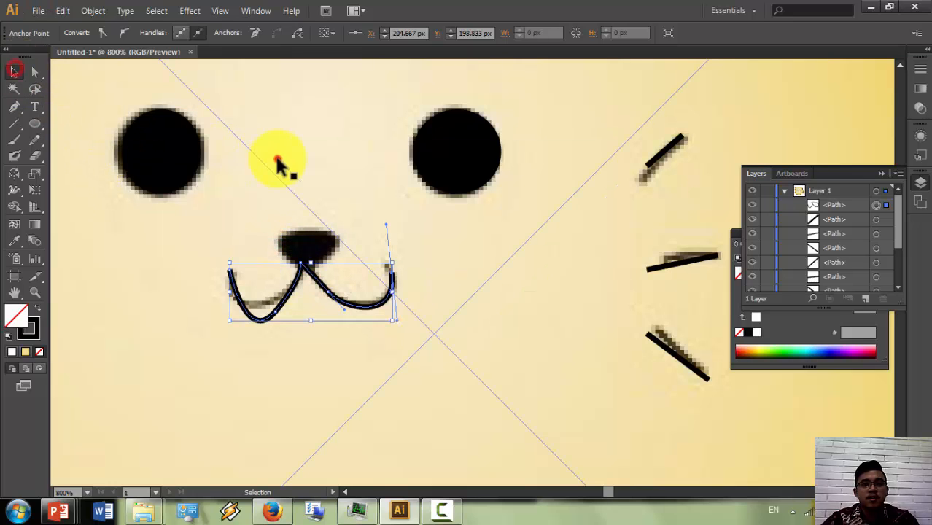
left_click(278, 159)
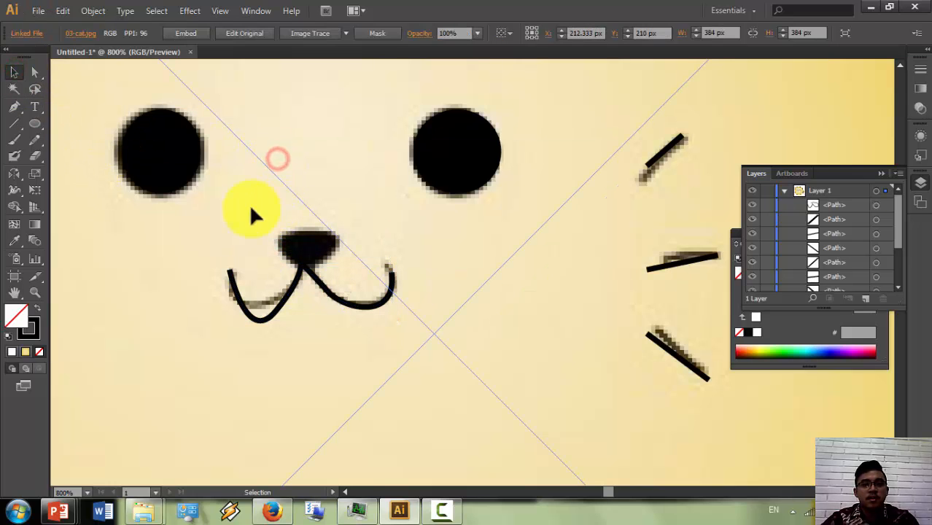
Step: Trace the cat's nose with the Pen tool as a closed outline above the mouth
left_click(278, 240)
left_click(291, 270)
left_click(324, 260)
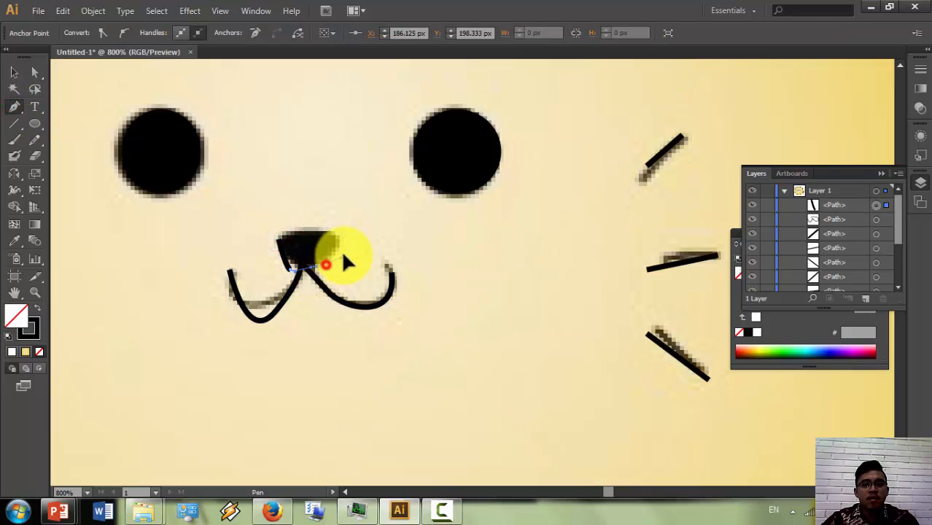
left_click_drag(302, 233, 282, 246)
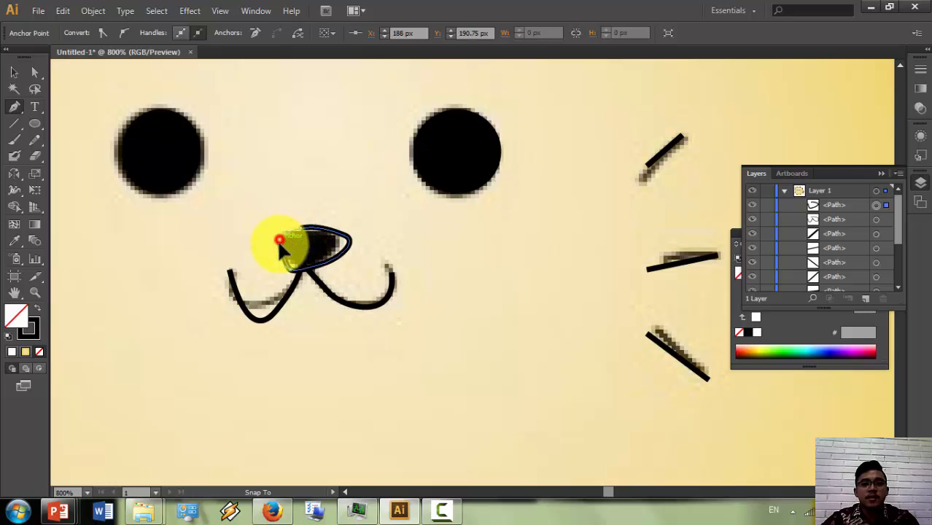
left_click(280, 240)
Step: Reshape the nose outline with the Direct Selection tool, adjusting its anchor points and handles to follow the nose in the image
scroll(260, 253, "down", 3)
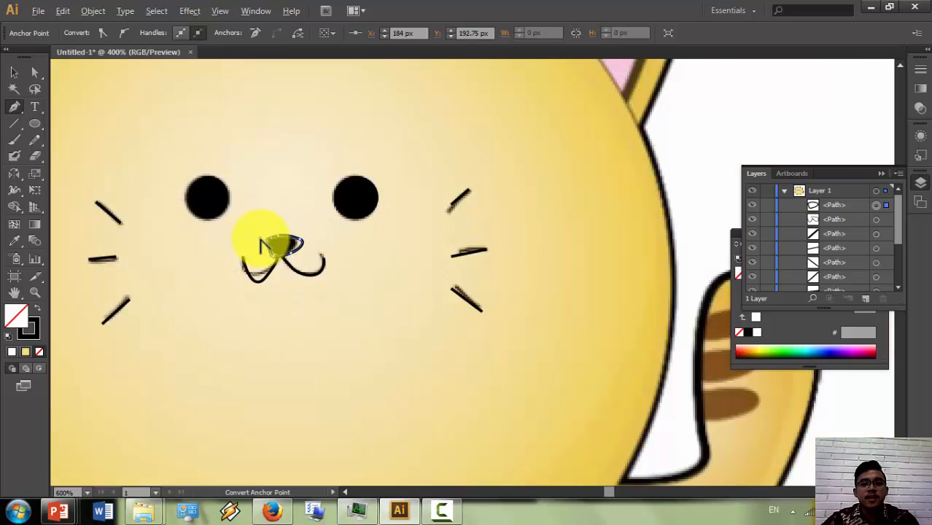
scroll(295, 213, "up", 3)
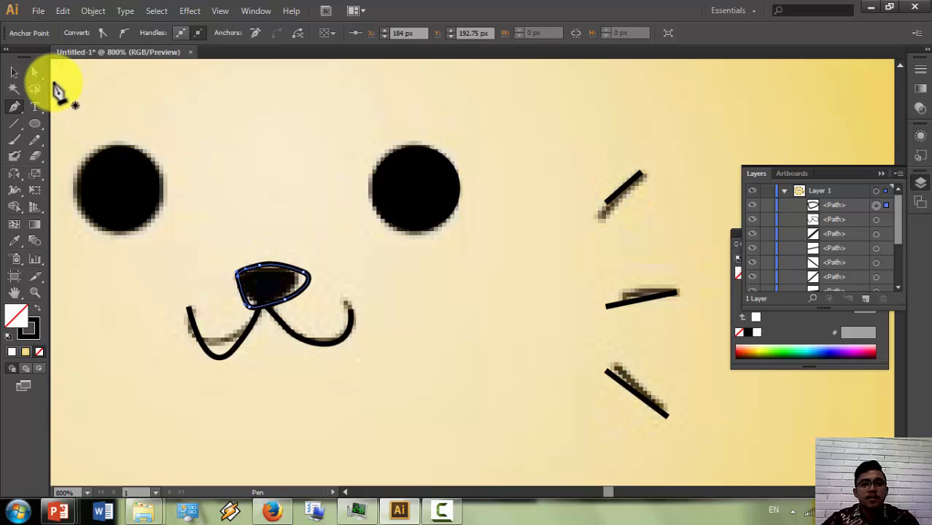
left_click(34, 74)
left_click(292, 270)
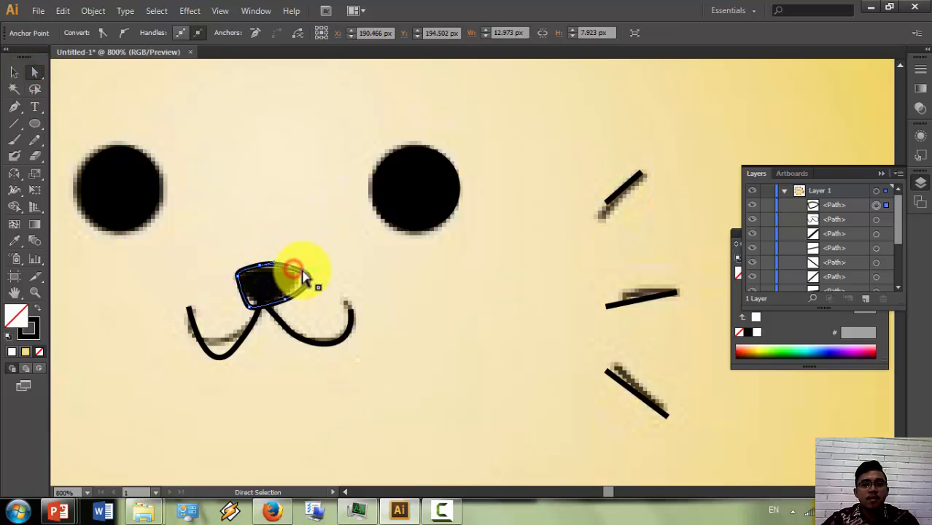
left_click_drag(293, 270, 264, 280)
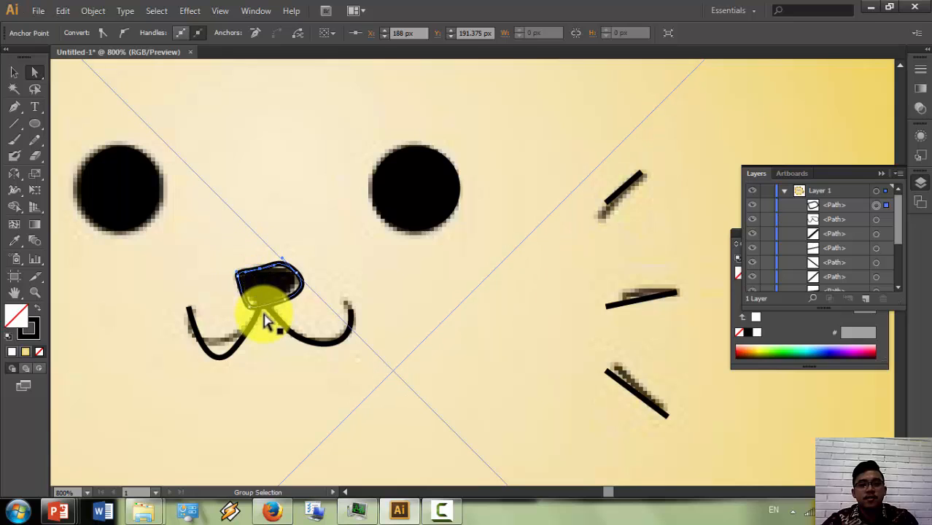
scroll(256, 312, "up", 2)
left_click_drag(239, 307, 234, 291)
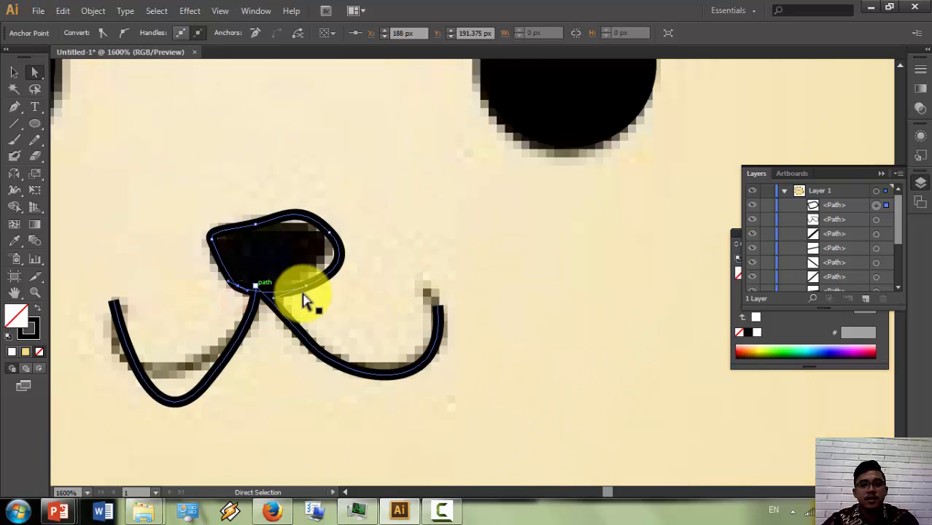
left_click_drag(312, 289, 193, 244)
left_click(304, 205)
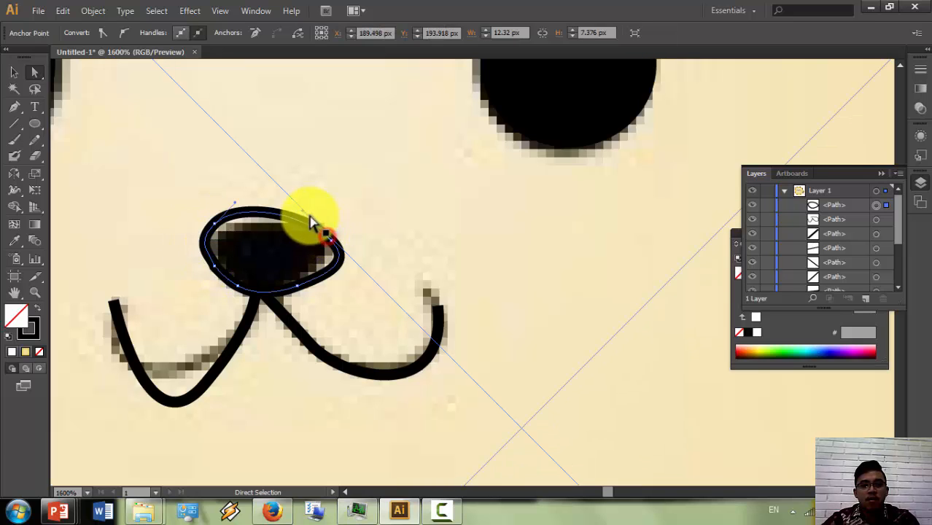
left_click_drag(306, 202, 318, 190)
Step: Undo the accidental shift of the linked cat image and adjust the curve at the nose outline's upper-right anchor
left_click(314, 226)
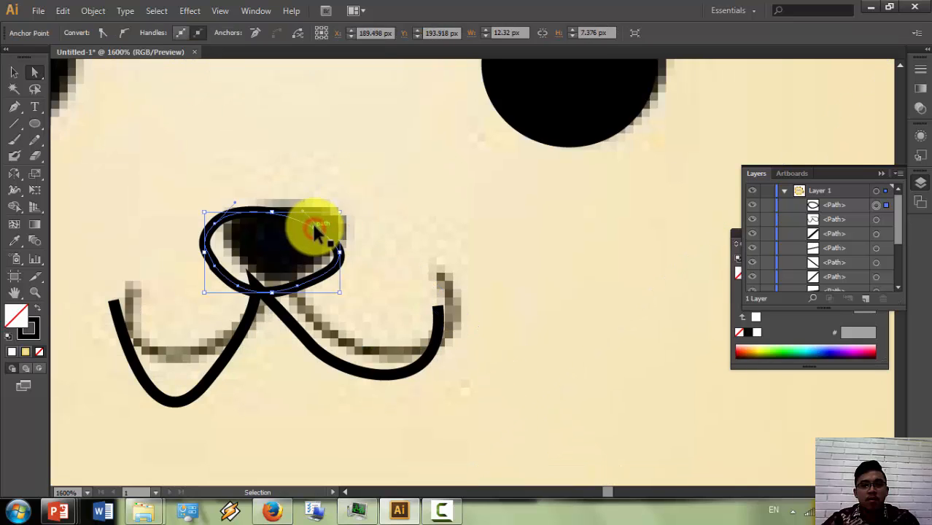
key("ctrl+z")
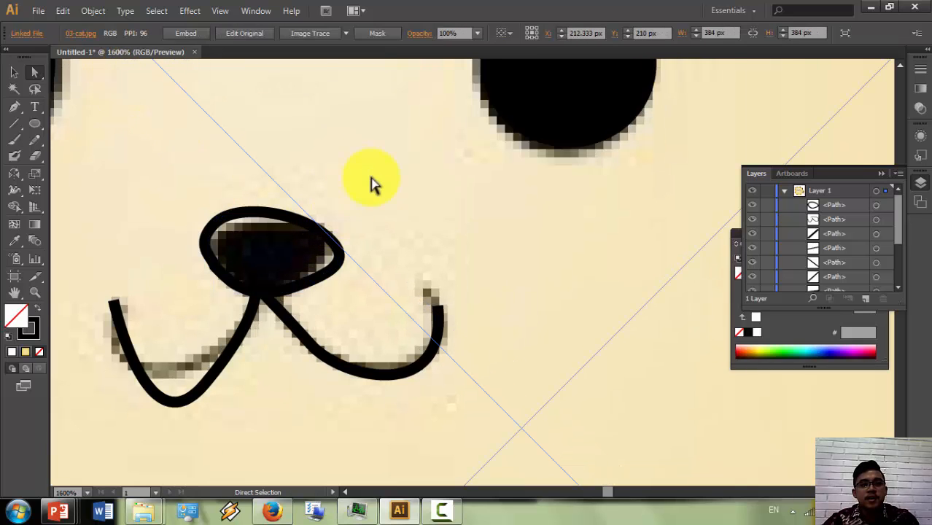
left_click(297, 218)
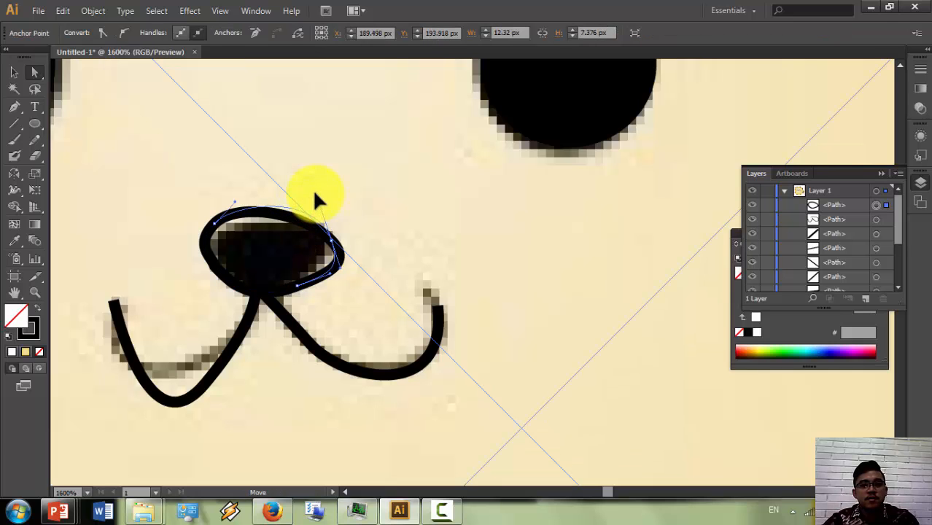
left_click_drag(314, 193, 314, 219)
Step: Trace the leftmost brown forehead stripe with the Pen tool as a curved outline
scroll(315, 226, "down", 4)
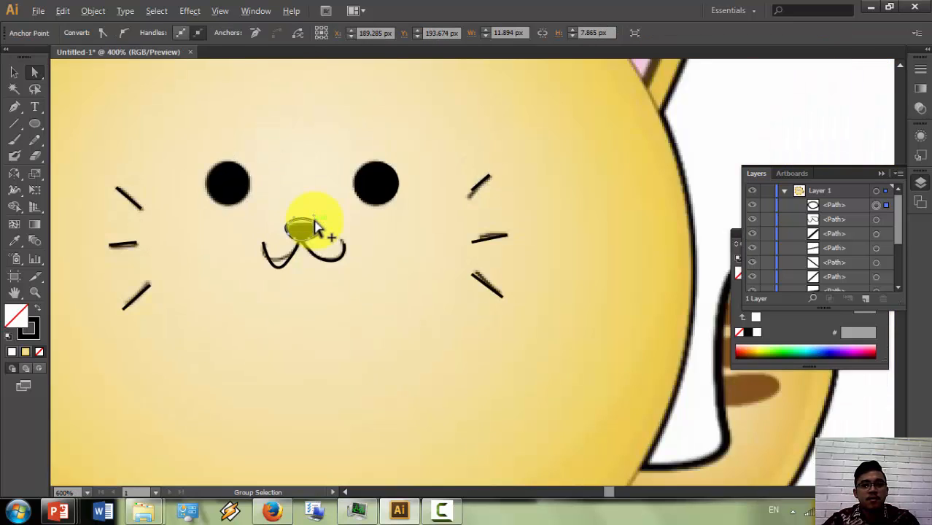
scroll(314, 226, "down", 3)
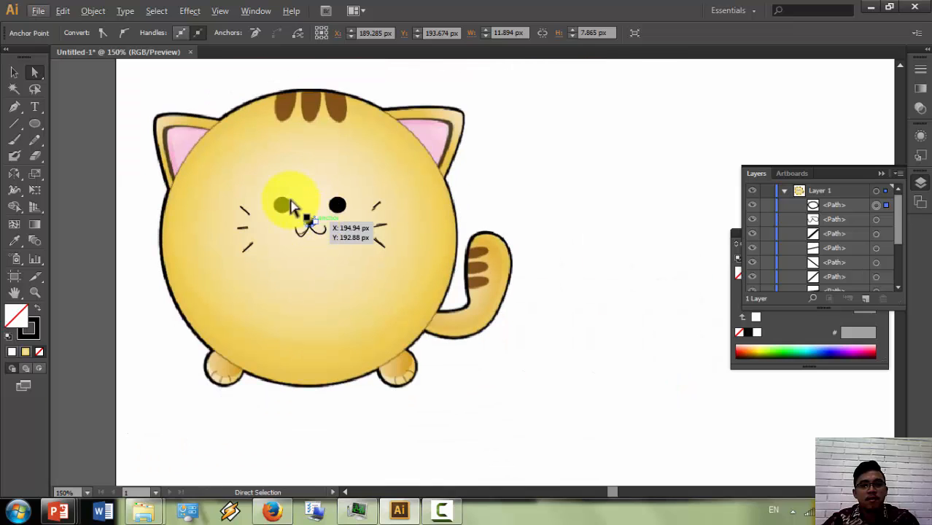
scroll(297, 110, "up", 2)
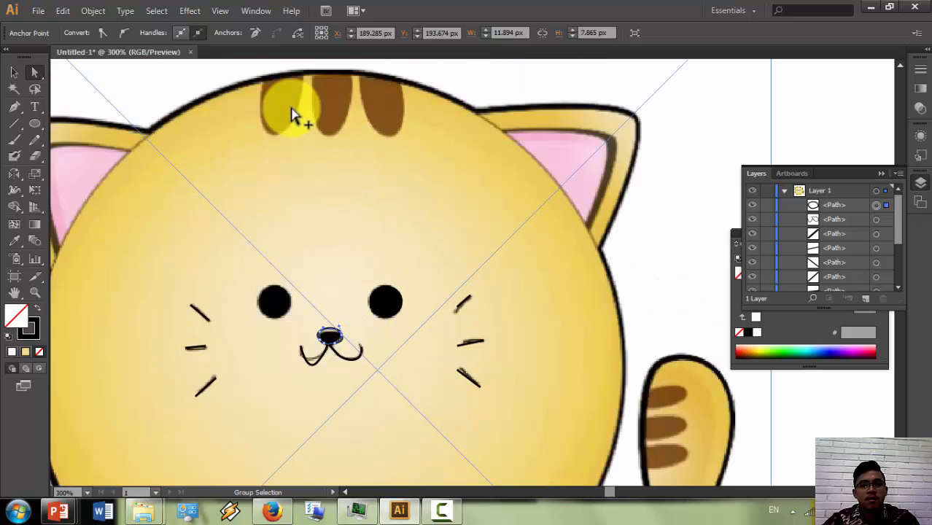
left_click(18, 106)
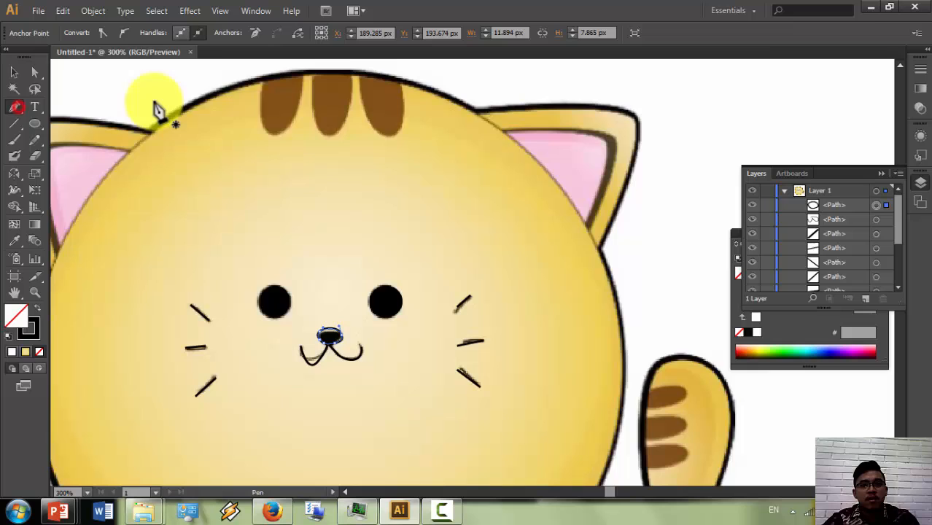
left_click(260, 78)
mouse_move(268, 133)
left_mouse_down()
mouse_move(302, 120)
mouse_move(266, 131)
mouse_move(309, 135)
left_mouse_up()
Step: Trace the middle and right brown forehead stripes as separate curved Pen tool outlines
scroll(302, 86, "up", 2)
left_click(312, 119)
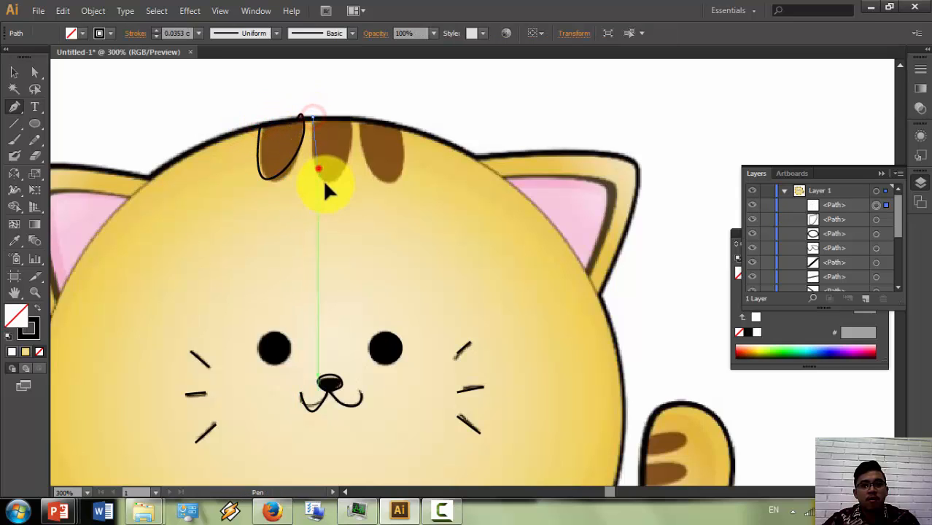
left_click_drag(337, 169, 343, 116)
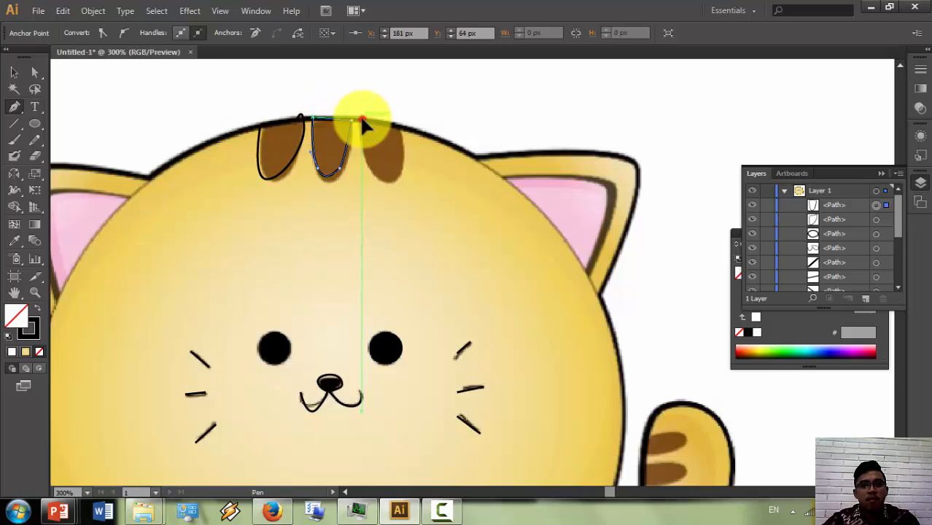
left_click(362, 118)
left_click_drag(385, 177, 364, 118)
left_click(399, 118)
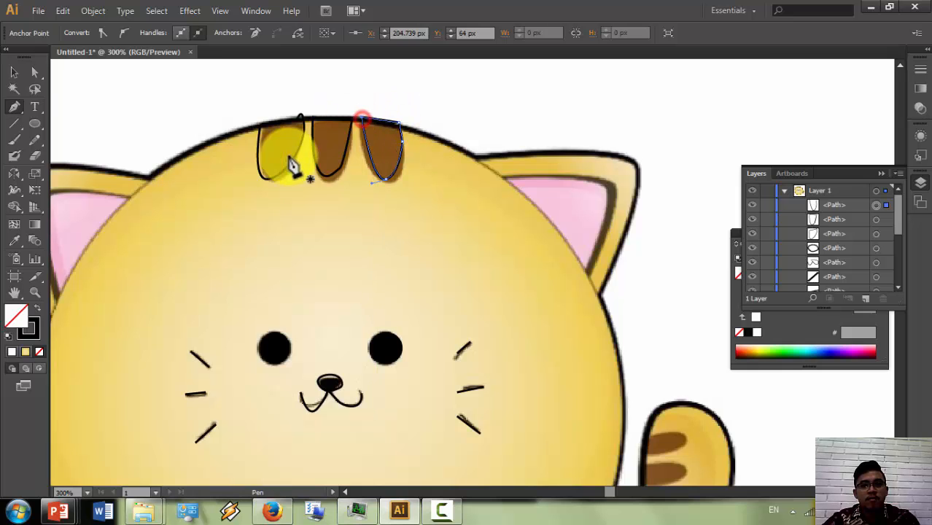
Step: Trace the outer outline of the cat's left ear as a closed Pen path that overlaps the head
scroll(241, 195, "left", 5)
left_click(197, 188, "ctrl")
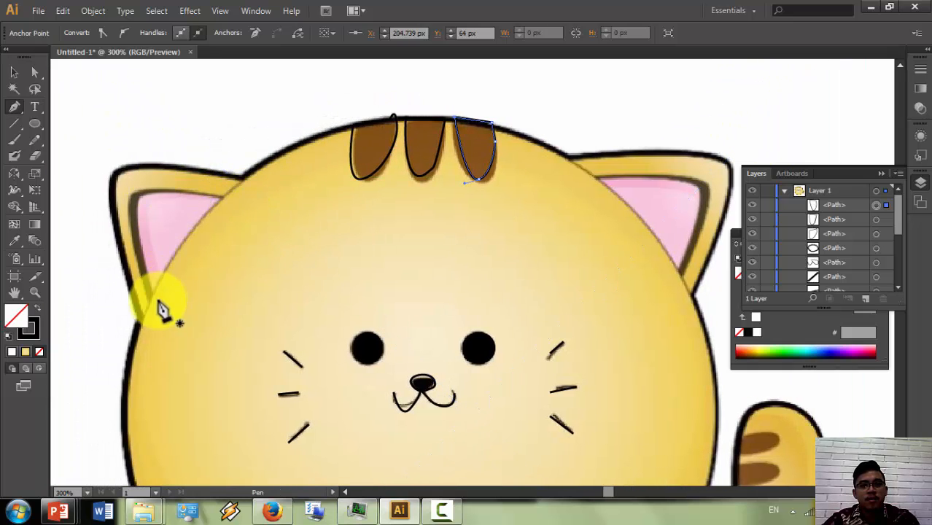
left_click(146, 330)
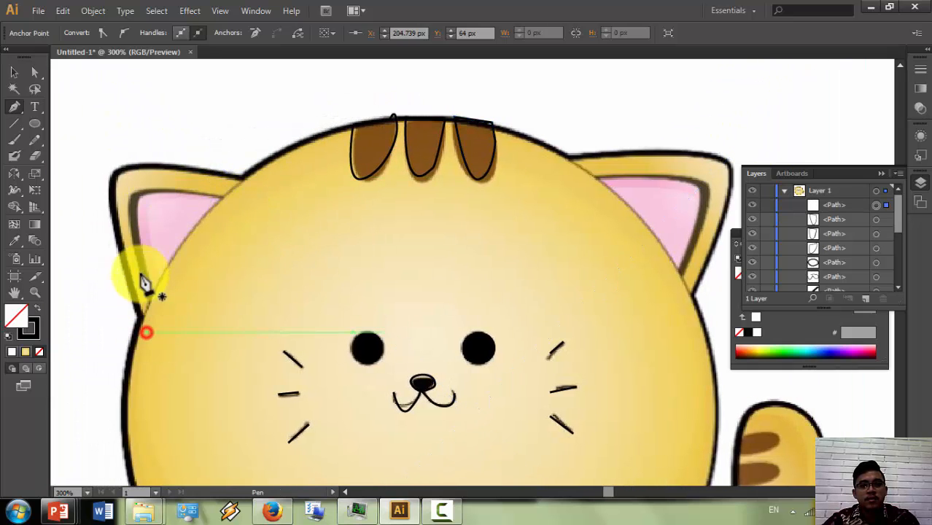
left_click(110, 174)
left_click_drag(185, 170, 248, 188)
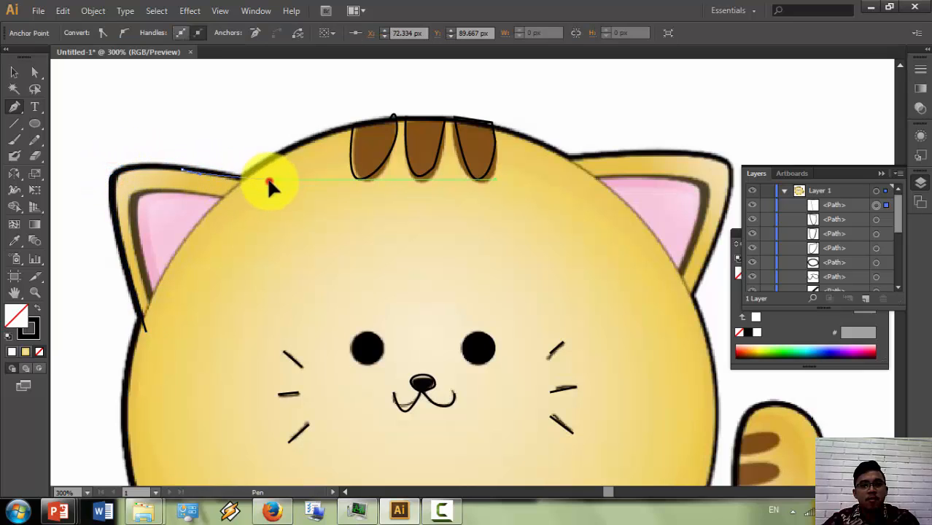
left_click(268, 180)
left_click(190, 292)
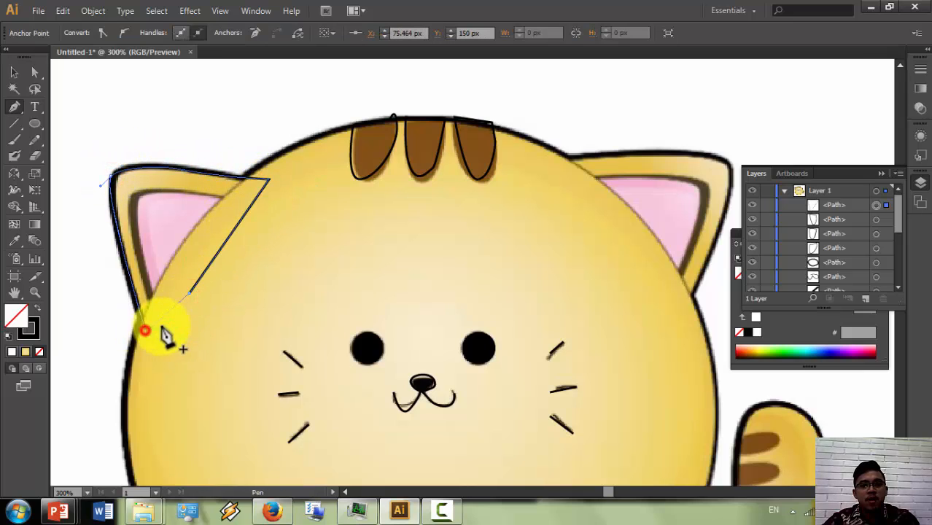
left_click(146, 330)
Step: Trace the outer outline of the cat's right ear as a closed Pen path that overlaps the head
scroll(539, 219, "right", 1)
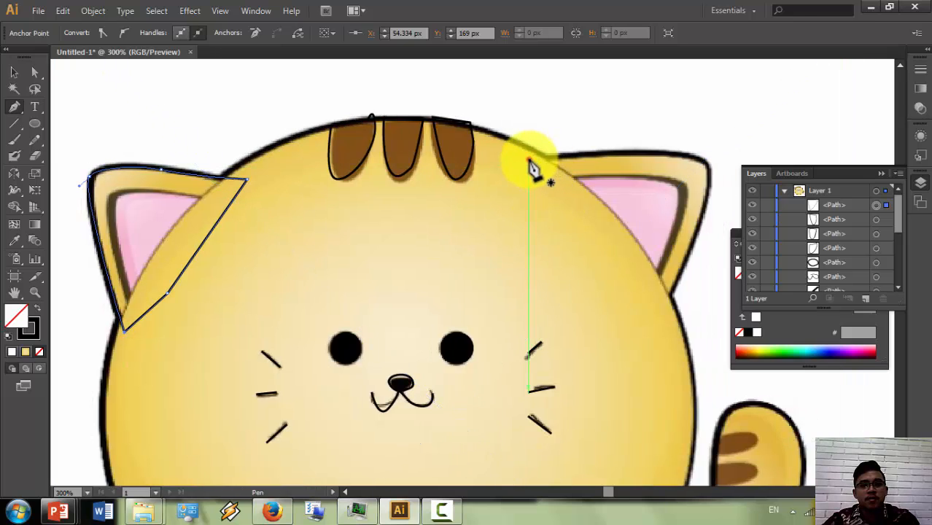
left_click(528, 158)
left_click_drag(697, 155, 708, 217)
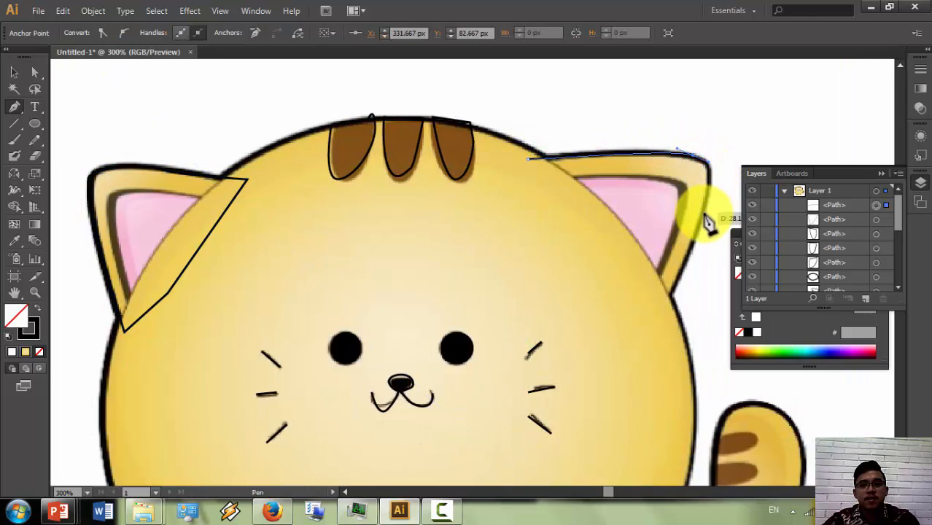
left_click(659, 311)
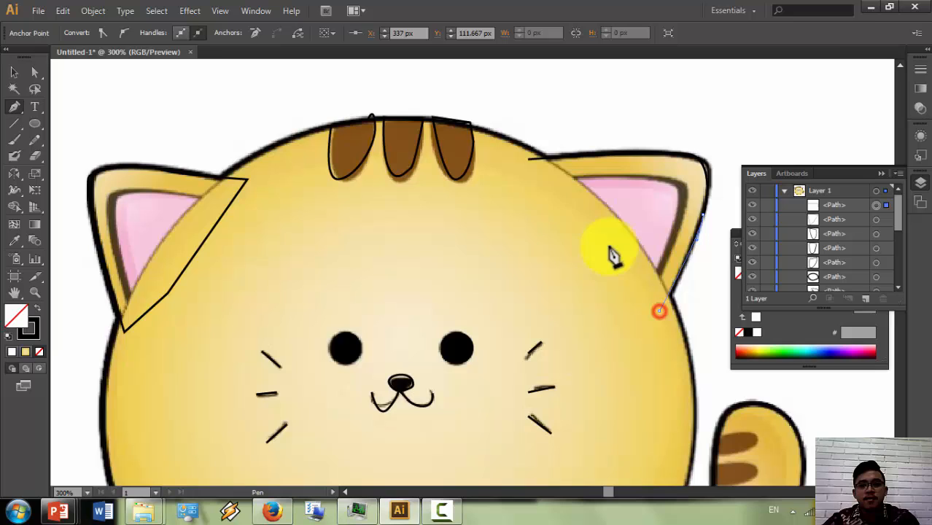
left_click(527, 160)
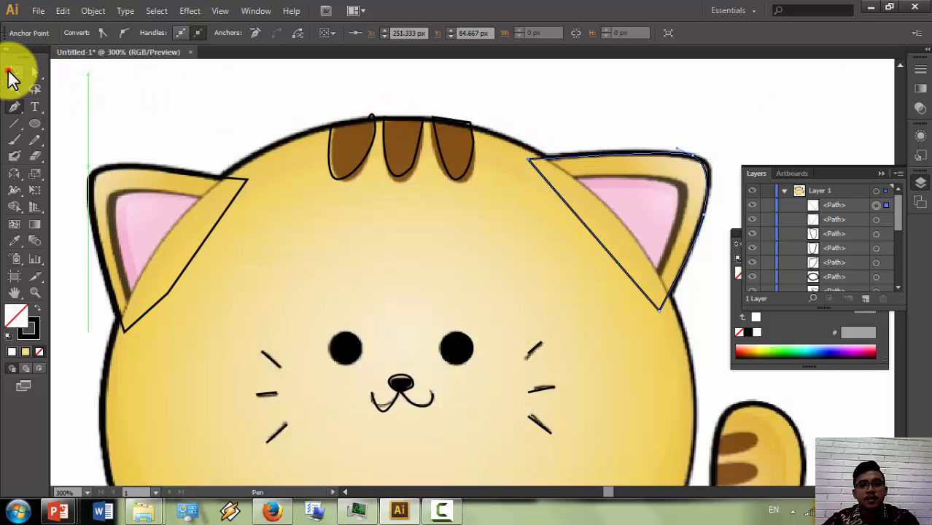
left_click(13, 72)
key("ctrl+minus")
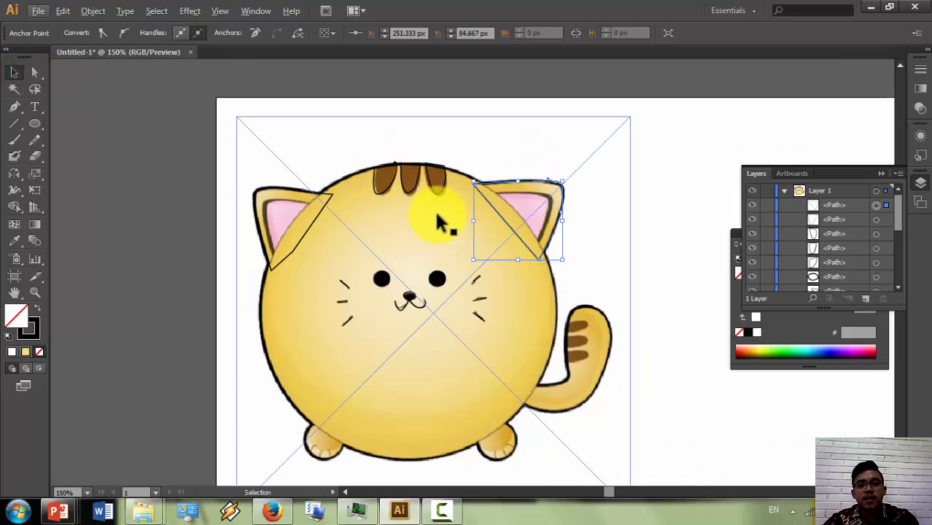
Step: Trace the outer outline of the cat's tail as a closed Pen path that overlaps the body
scroll(587, 362, "up", 2)
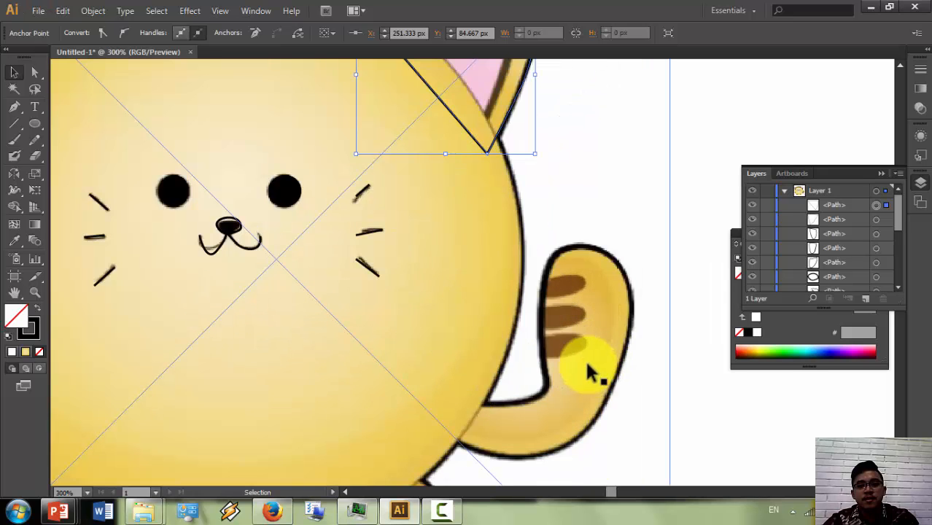
left_click(16, 107)
left_click(475, 398)
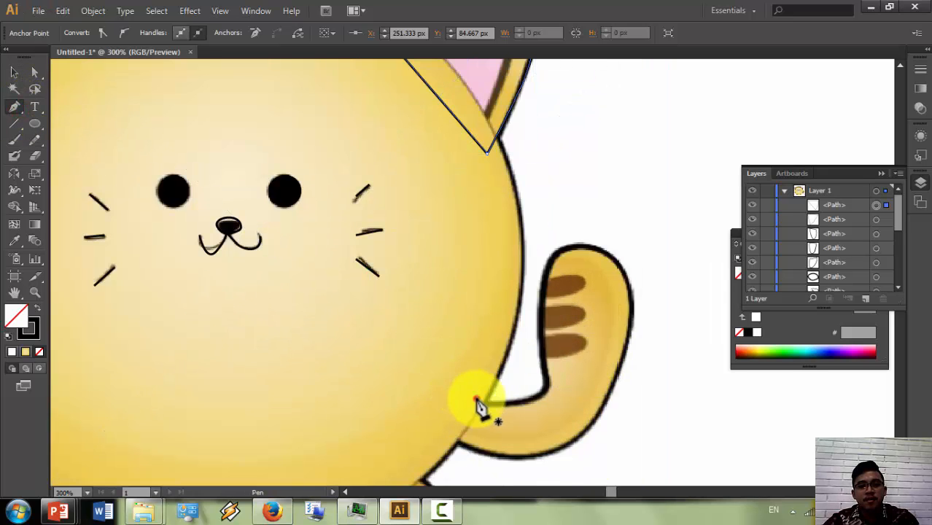
left_click(528, 398)
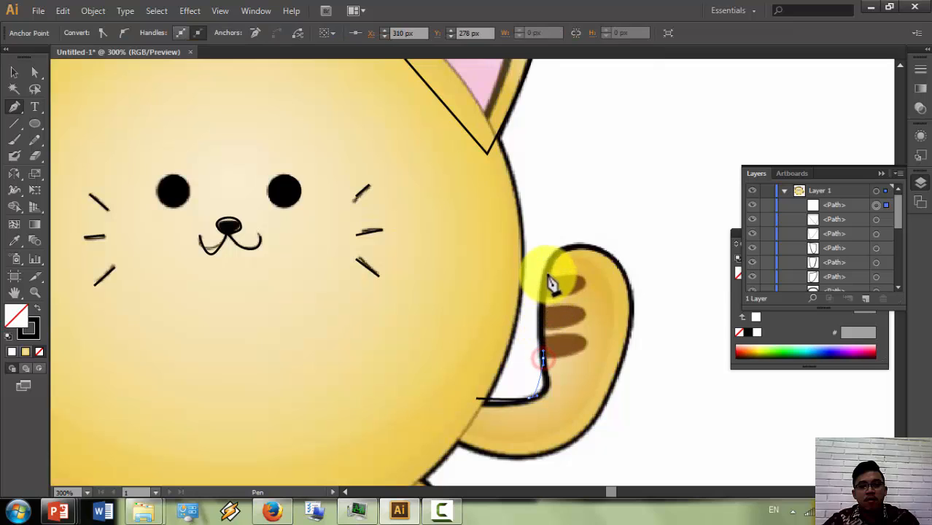
left_click_drag(546, 257, 628, 301)
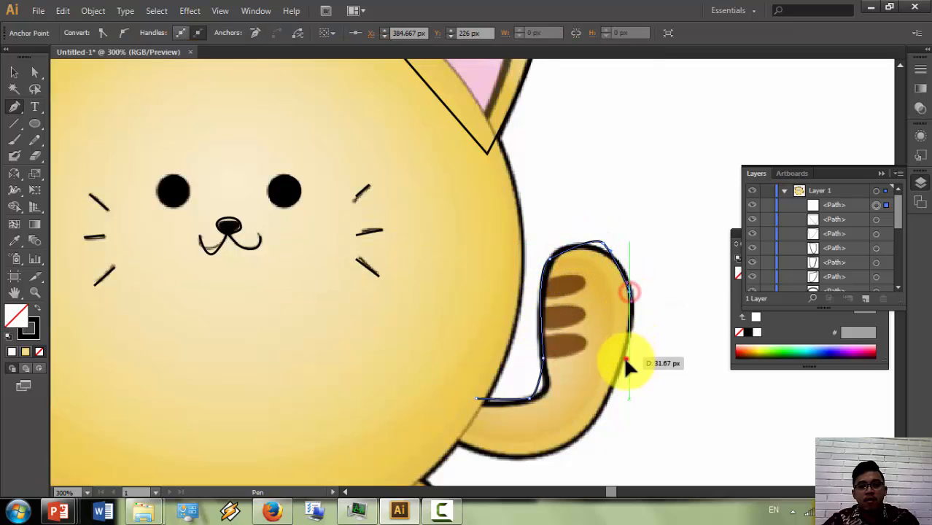
left_click_drag(594, 425, 543, 461)
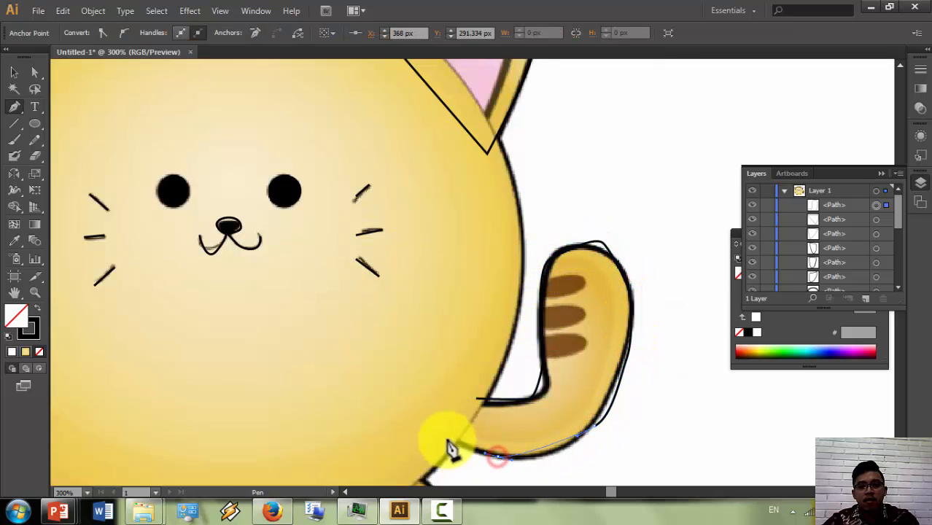
left_click_drag(445, 435, 480, 408)
left_click(475, 409)
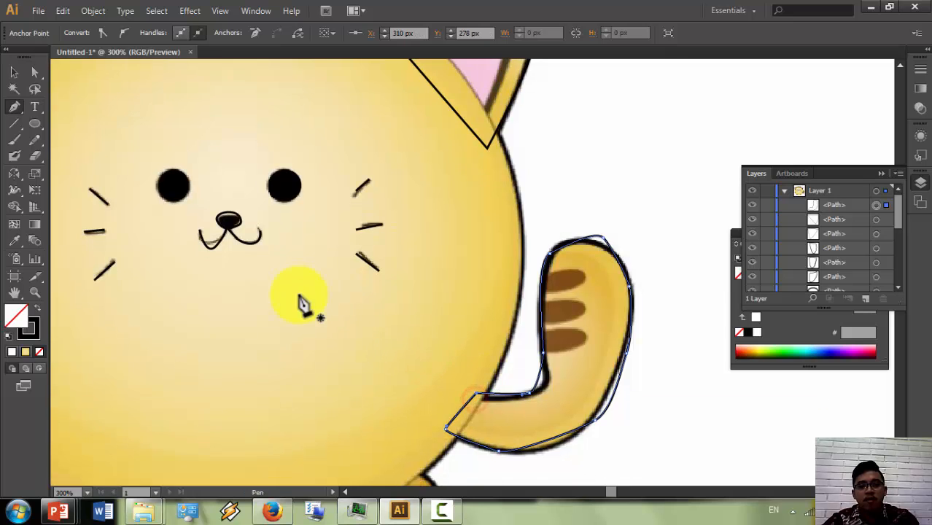
Step: Draw closed outlines around the cat's right and left feet with the Paintbrush tool, overlapping the body
scroll(302, 306, "down", 3)
scroll(240, 255, "down", 1)
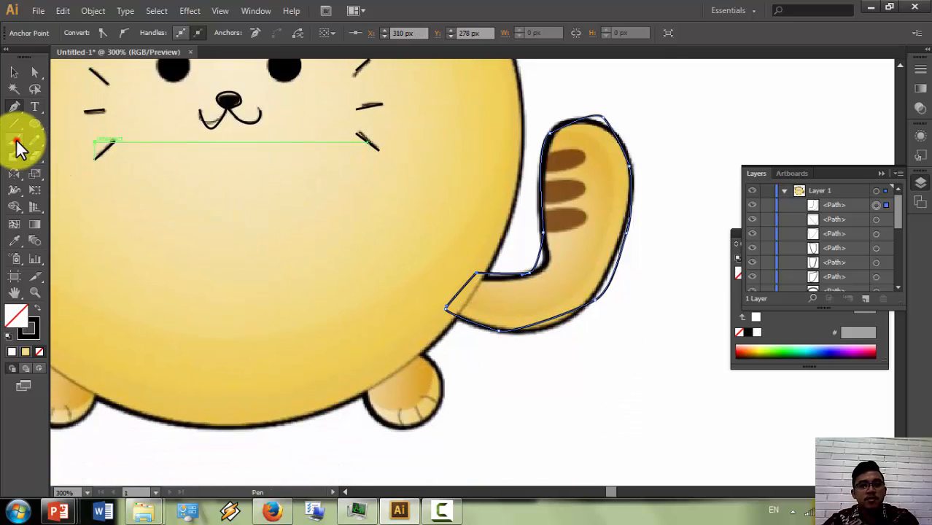
left_click(17, 141)
mouse_move(359, 378)
left_mouse_down()
mouse_move(363, 406)
mouse_move(389, 433)
mouse_move(427, 426)
mouse_move(448, 395)
mouse_move(448, 350)
mouse_move(407, 344)
mouse_move(356, 381)
left_mouse_up()
scroll(289, 380, "left", 3)
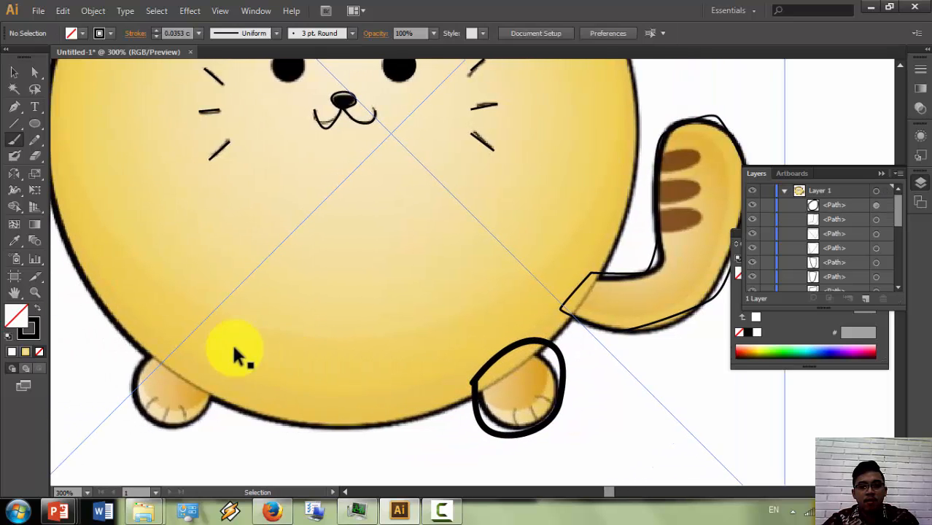
mouse_move(172, 342)
left_mouse_down()
mouse_move(141, 404)
mouse_move(163, 423)
mouse_move(207, 424)
mouse_move(234, 374)
mouse_move(191, 341)
left_mouse_up()
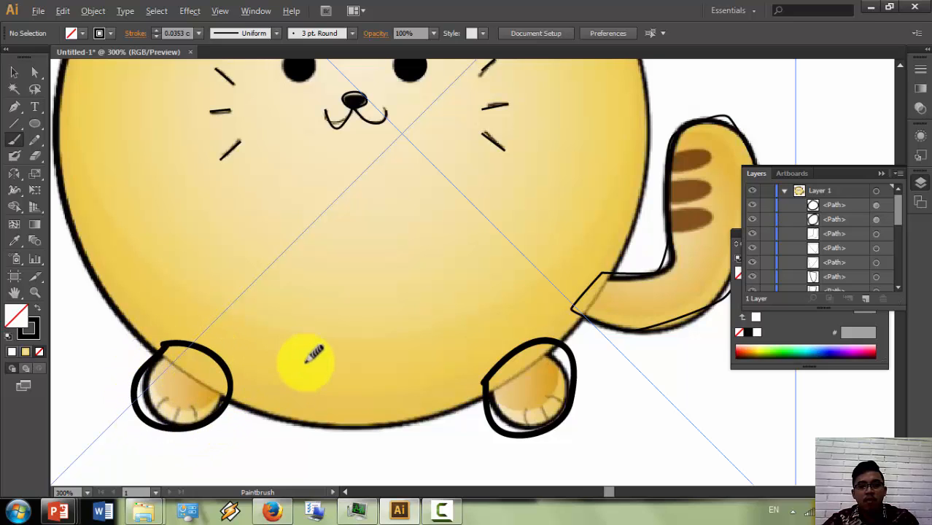
Step: Hide the linked cat reference image so only the traced vector shapes show
scroll(307, 358, "down", 2)
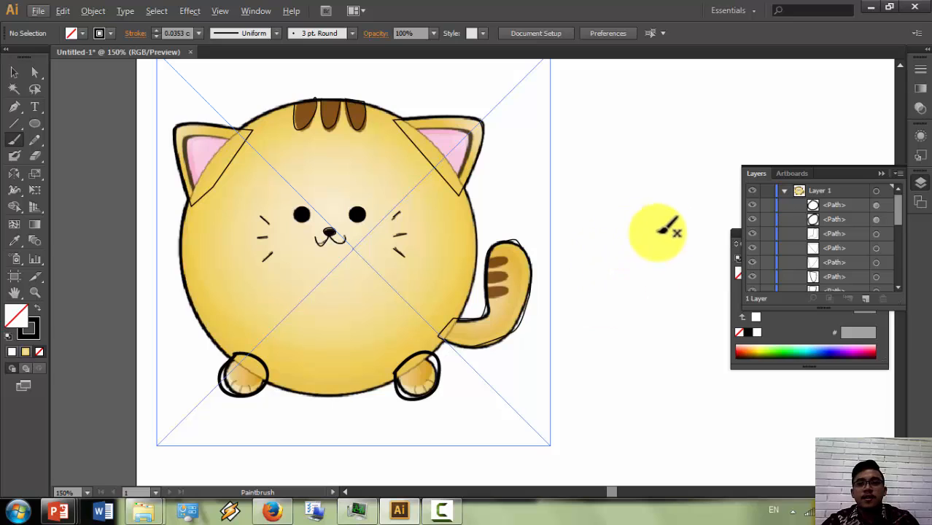
scroll(837, 240, "down", 5)
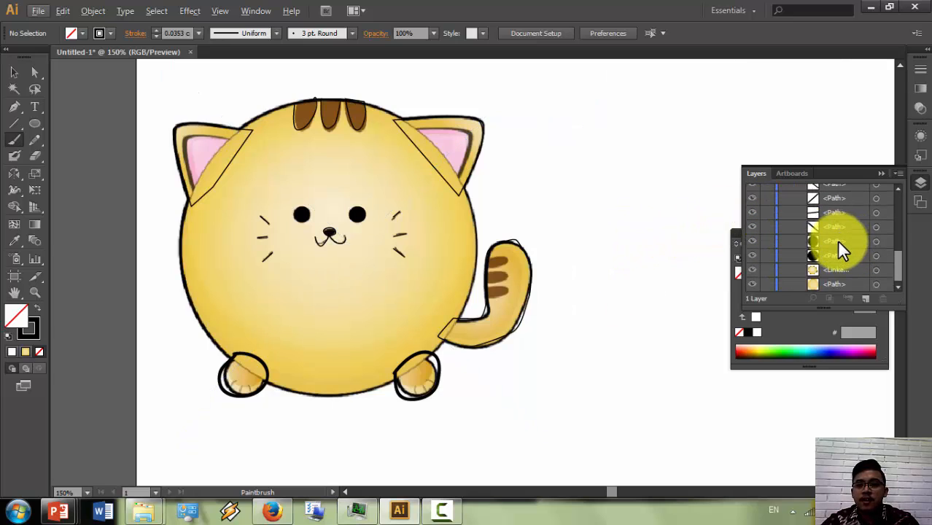
left_click(750, 271)
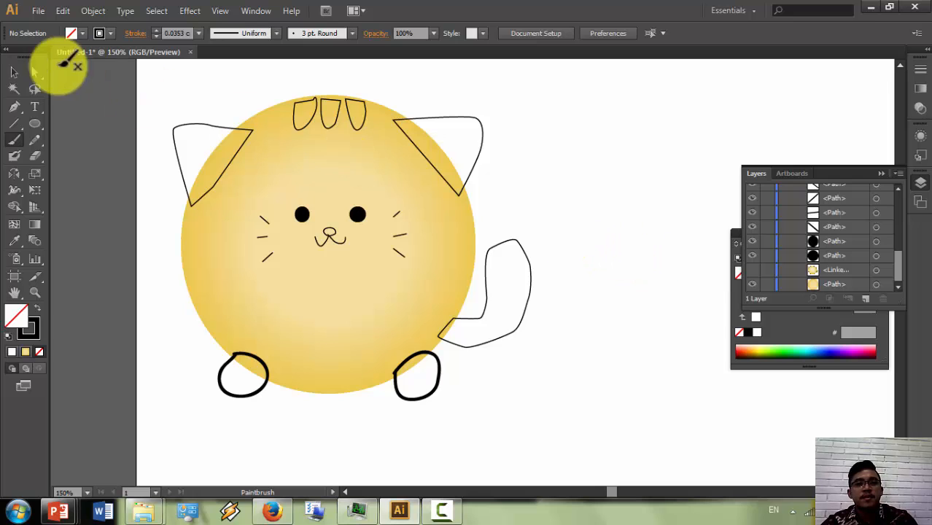
Step: Compare the traced outlines with the linked reference image by switching its visibility on and off, ending with it hidden
left_click(14, 72)
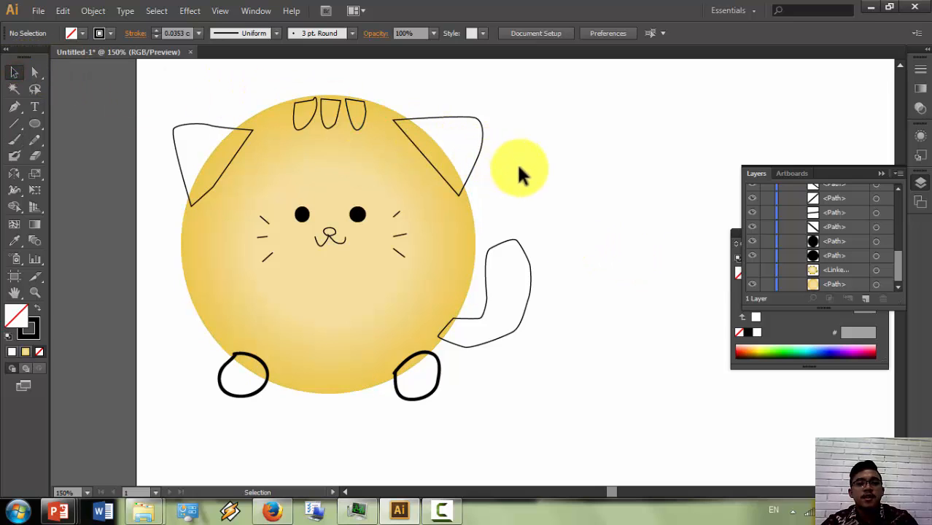
scroll(520, 172, "down", 1)
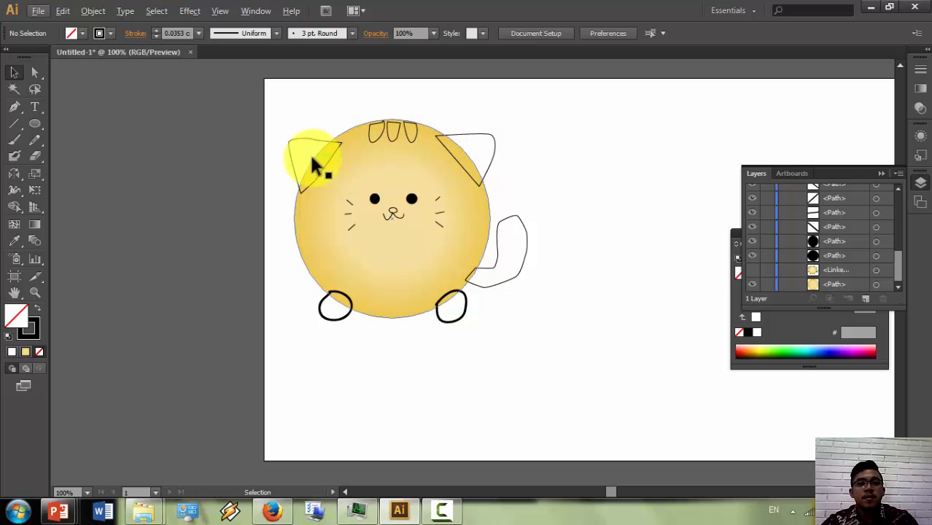
left_click(290, 146)
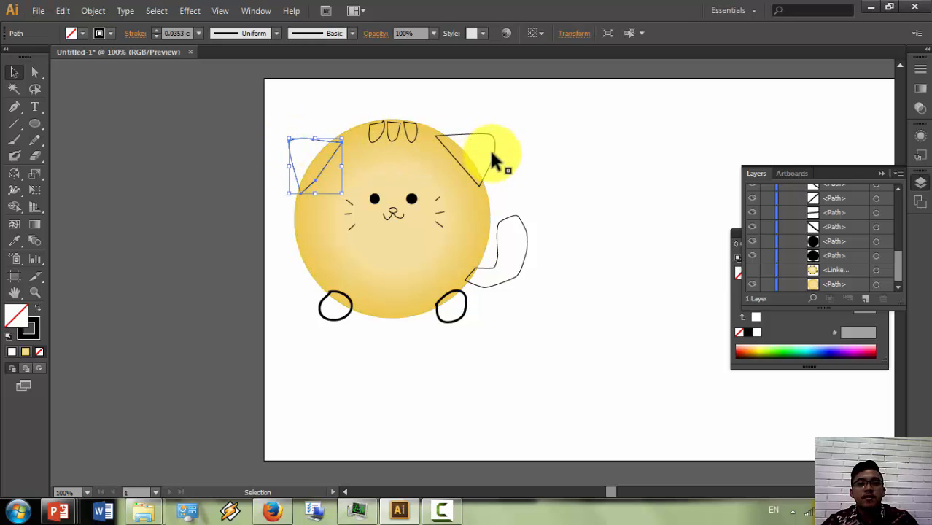
left_click(817, 270)
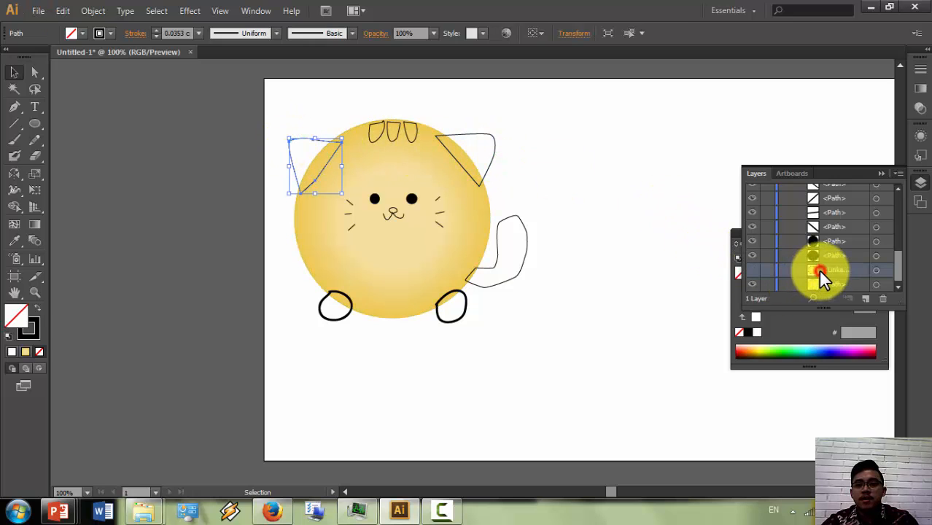
left_click(752, 269)
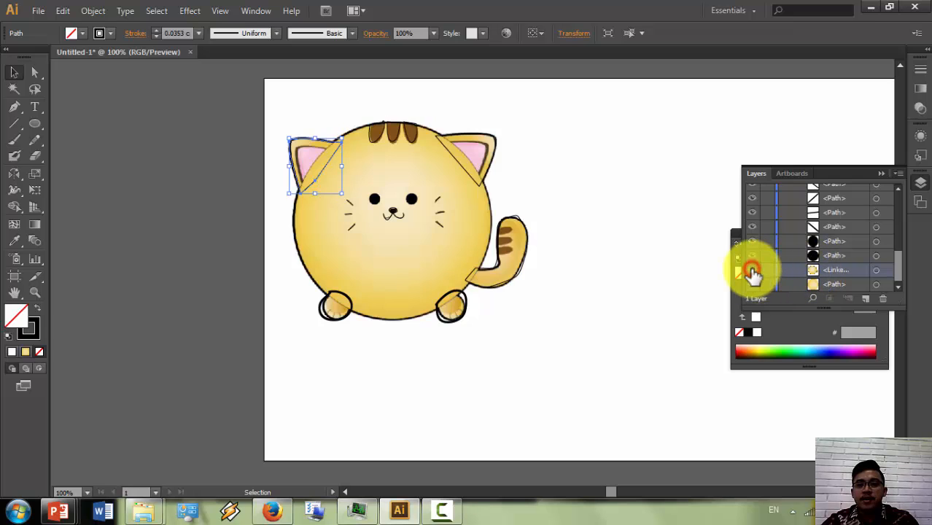
left_click(752, 270)
left_click(752, 270)
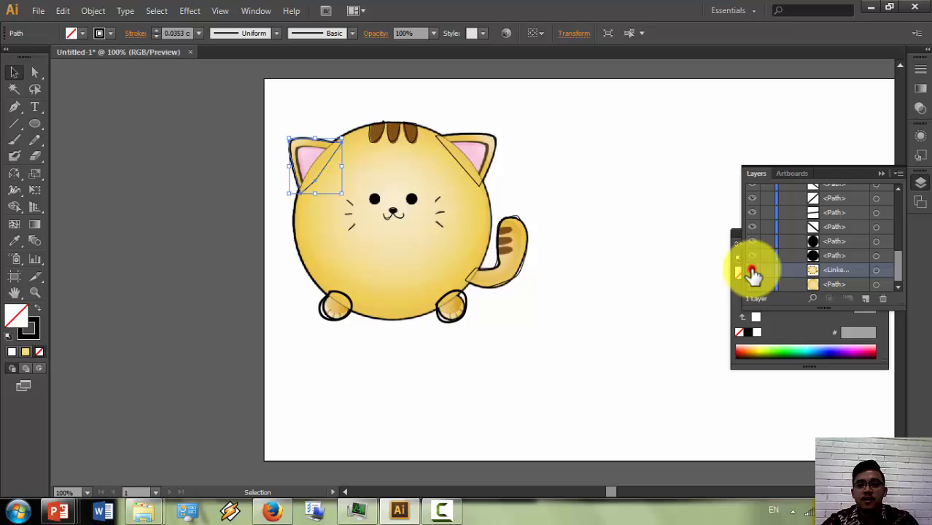
left_click(752, 270)
left_click(751, 270)
left_click(751, 270)
Step: Display the Pathfinder options and select the ear, body, tail and foot outlines together
scroll(435, 144, "up", 2)
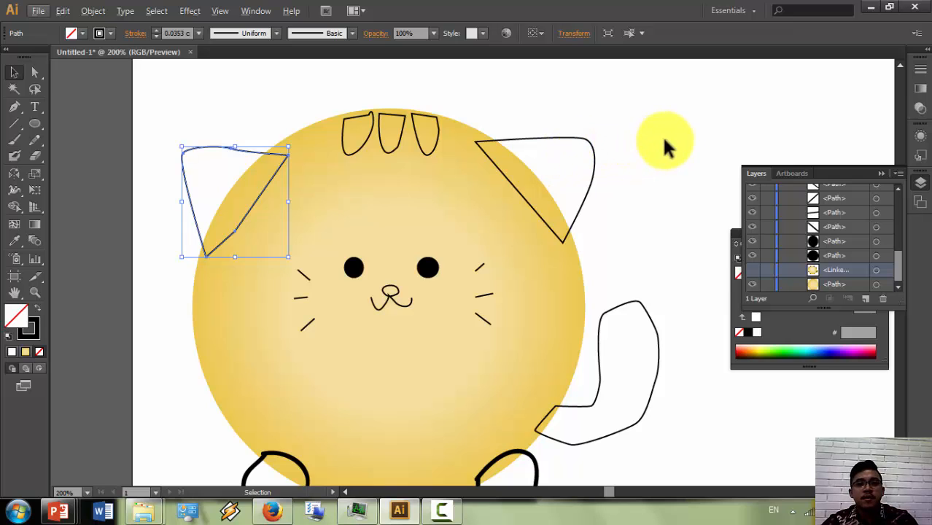
left_click_drag(623, 122, 530, 214)
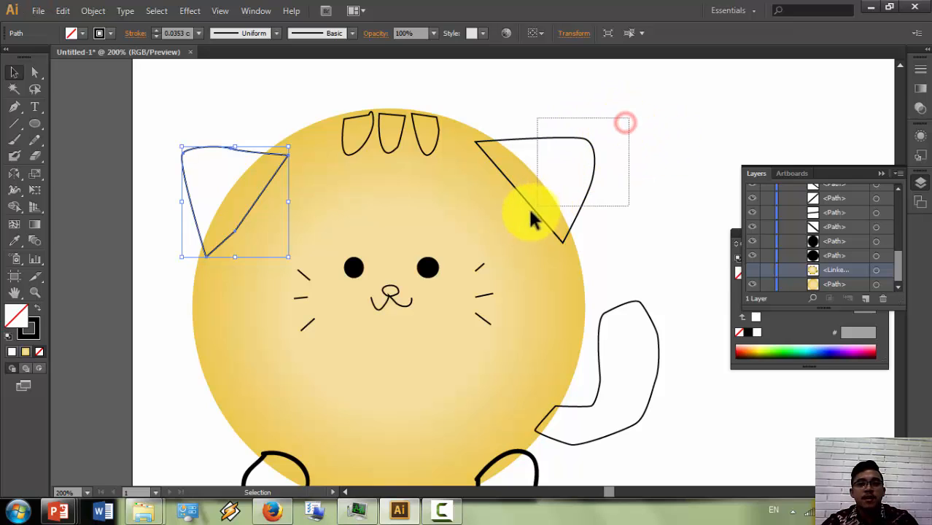
left_click_drag(135, 167, 291, 237)
left_click(244, 13)
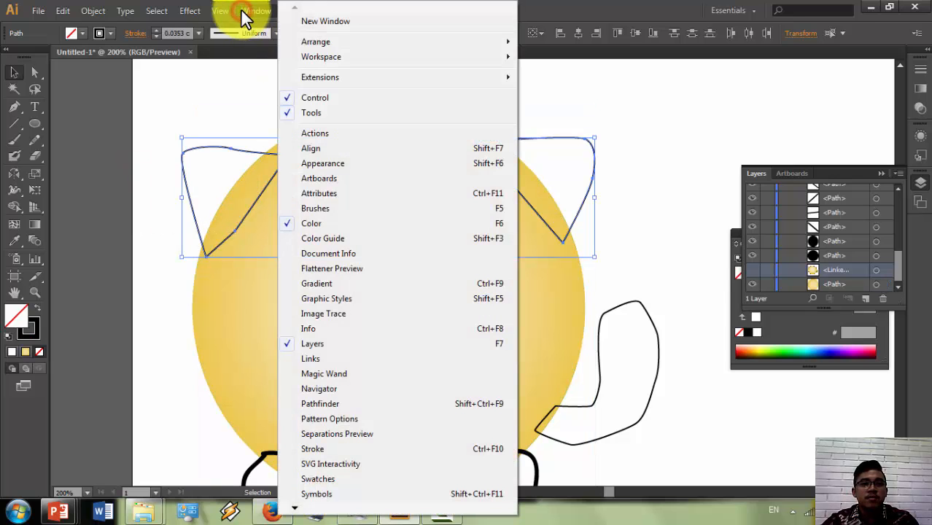
left_click(321, 403)
scroll(430, 299, "down", 4)
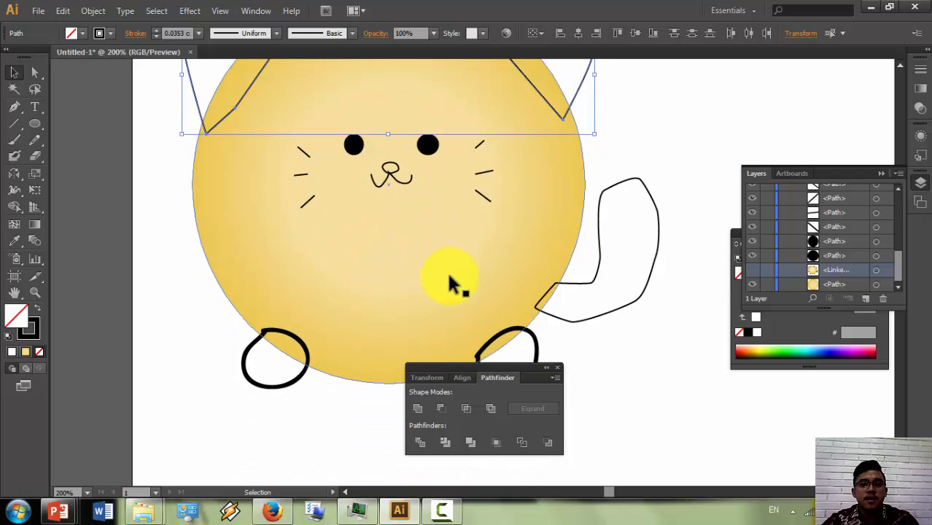
scroll(483, 276, "down", 1)
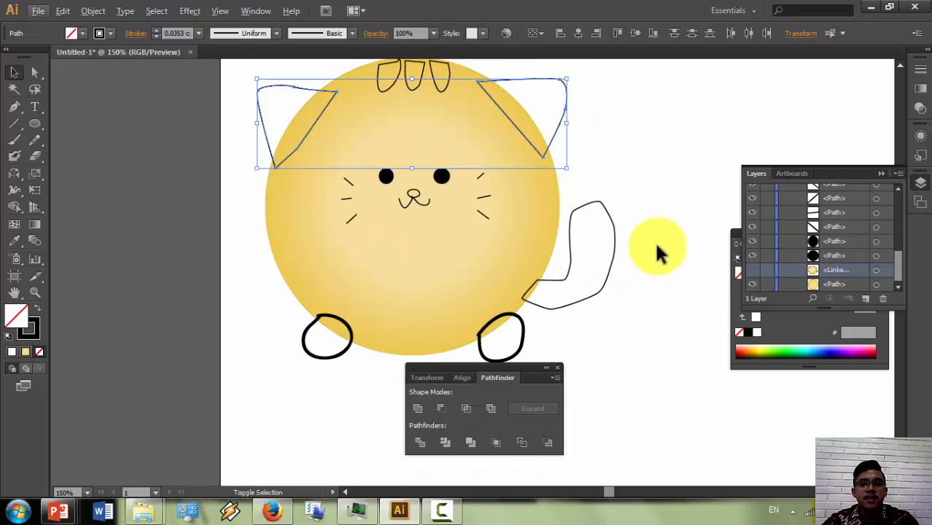
left_click_drag(655, 249, 335, 358)
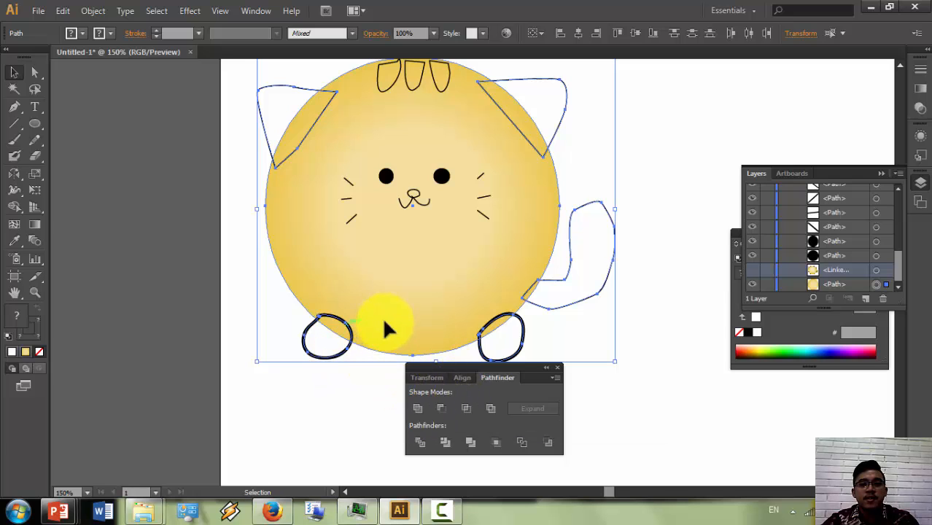
Step: Draw two partly overlapping circles in the empty area below the cat with the Ellipse tool
scroll(398, 329, "down", 3)
left_click(40, 124)
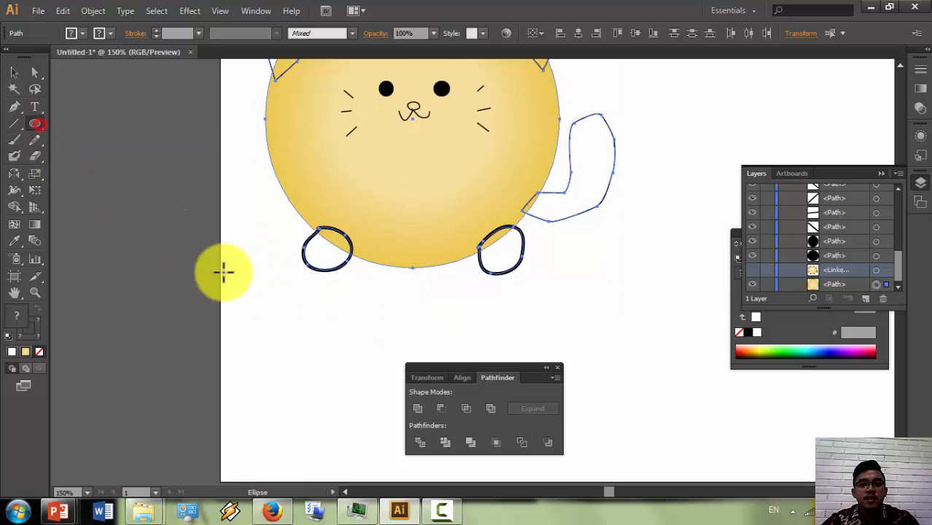
left_click_drag(274, 321, 362, 402)
left_click_drag(392, 332, 322, 402)
Step: Try the Pathfinder Unite mode on the two overlapping circles below the cat, and undo it
left_click(10, 73)
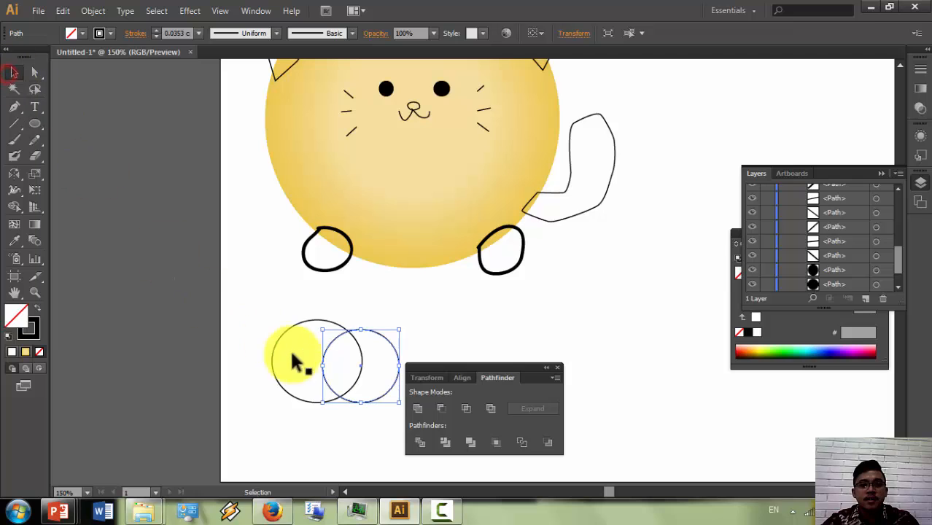
left_click_drag(314, 345, 312, 339)
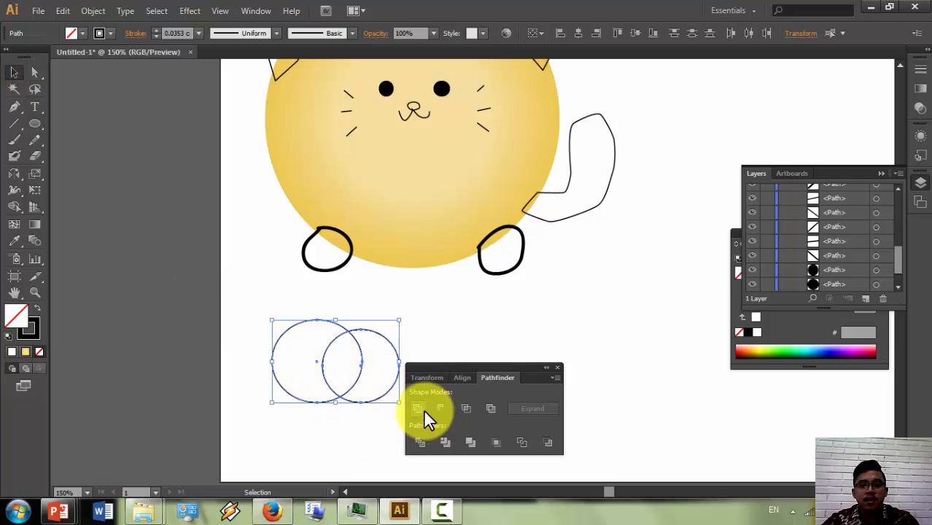
left_click(418, 408)
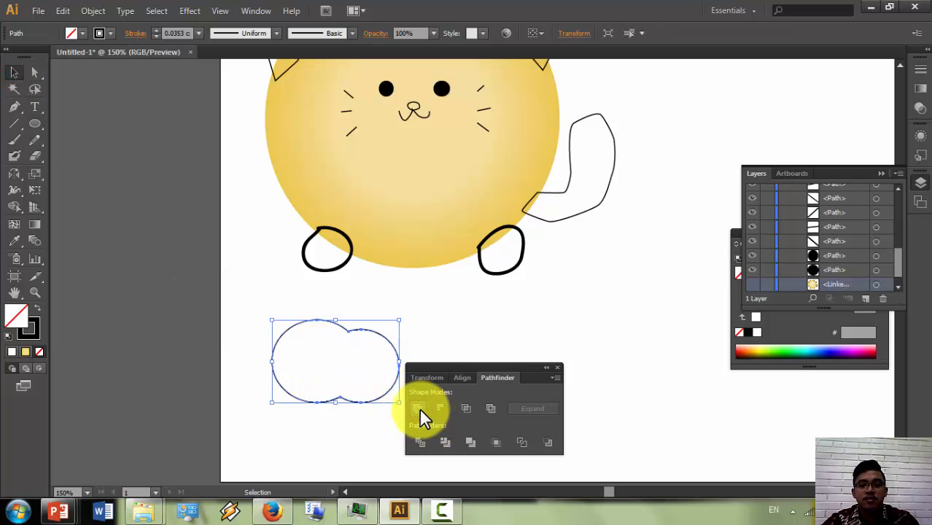
key("ctrl+z")
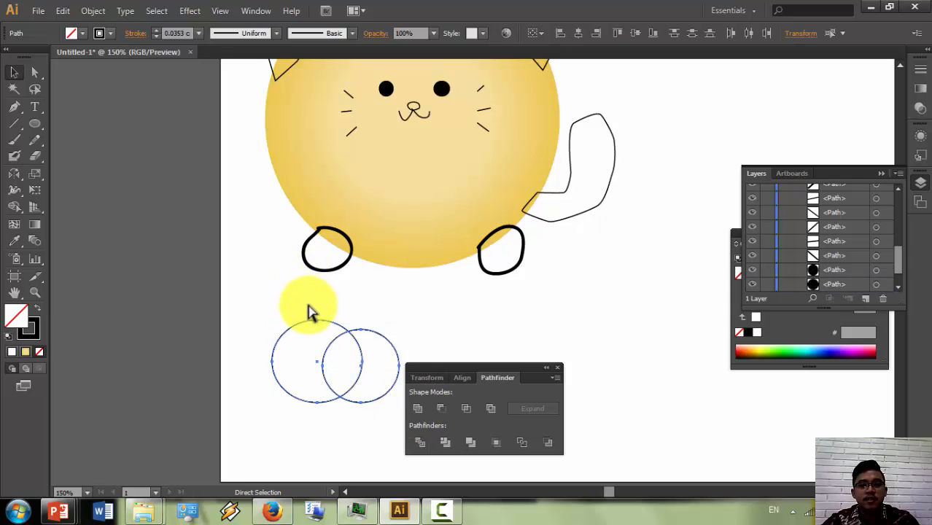
Step: Try the Pathfinder Minus Front mode on the two overlapping circles, and undo it
left_click_drag(309, 310, 430, 417)
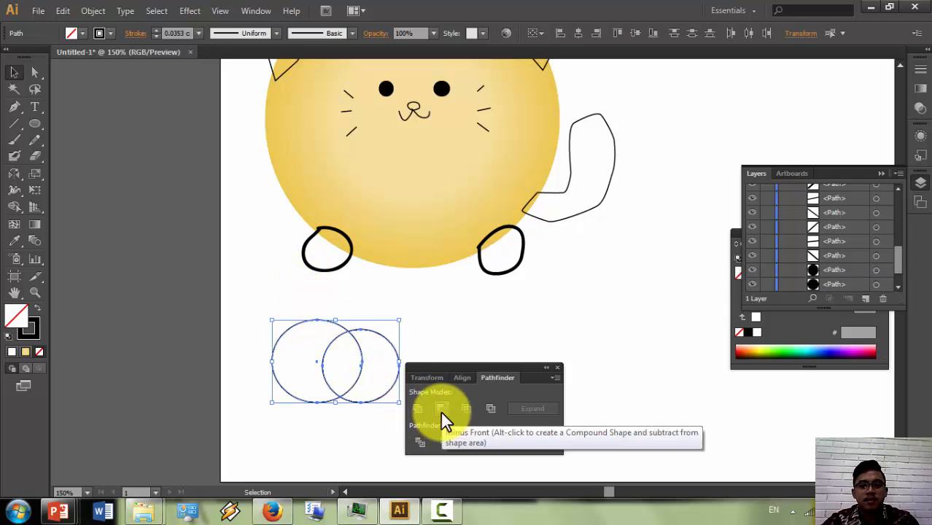
left_click(440, 412)
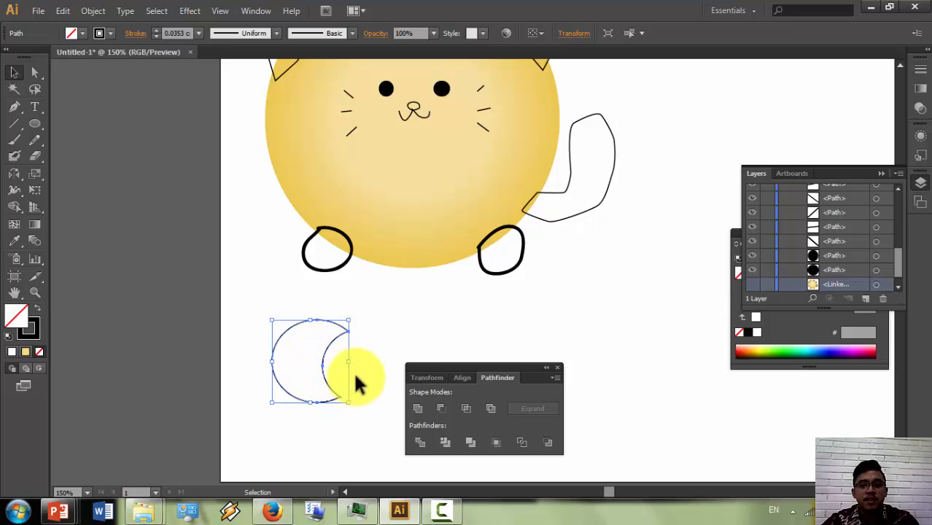
key("ctrl+z")
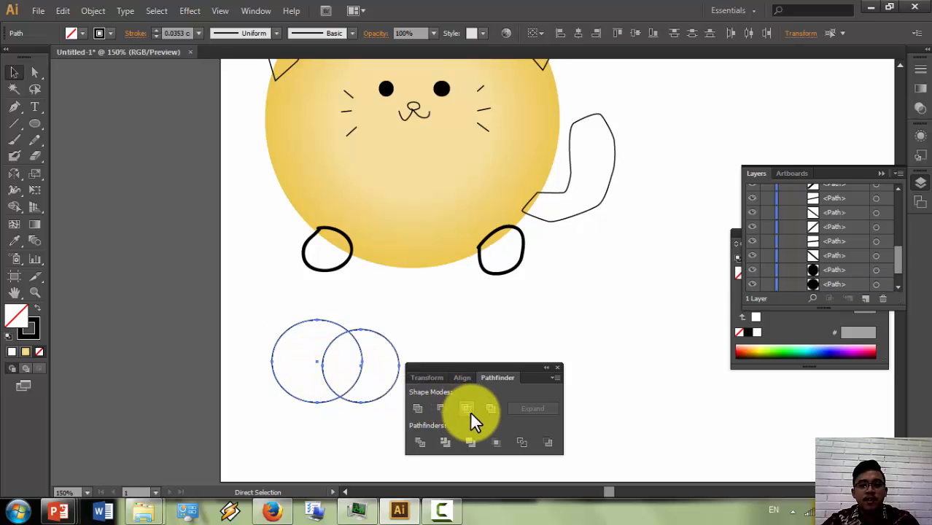
Step: Try the Pathfinder Intersect mode on the two overlapping circles, and undo it
left_click(466, 408)
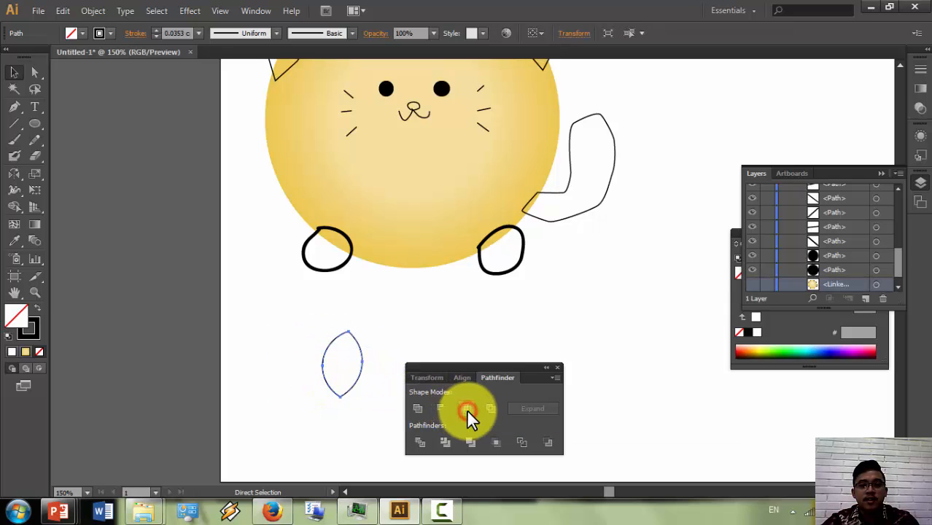
key("v")
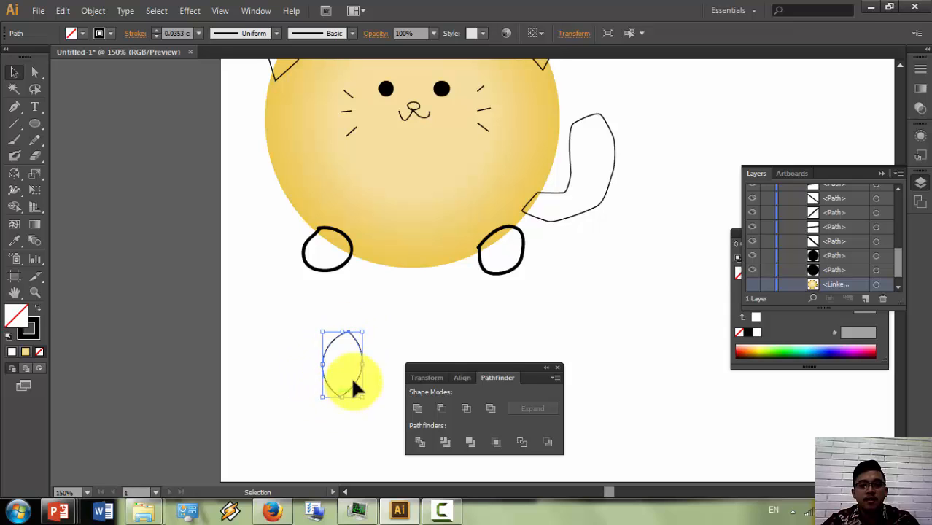
key("ctrl+z")
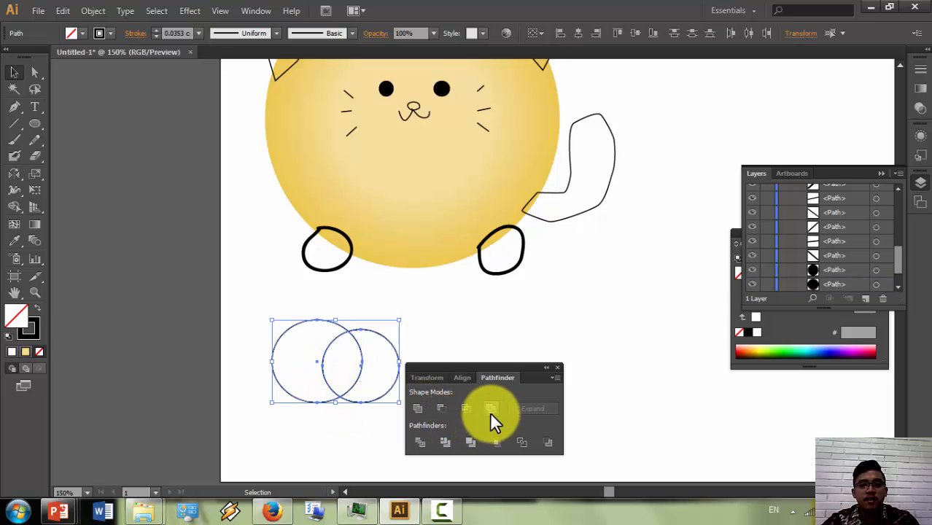
Step: Try the Pathfinder Exclude mode on the two overlapping circles and move the resulting group toward the artboard's lower-left corner
left_click(489, 411)
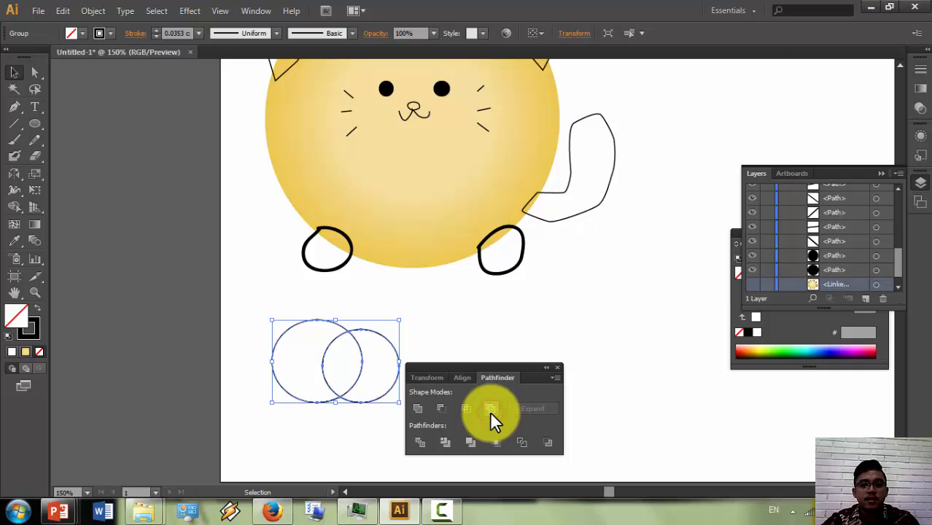
left_click(488, 332)
left_click(329, 360)
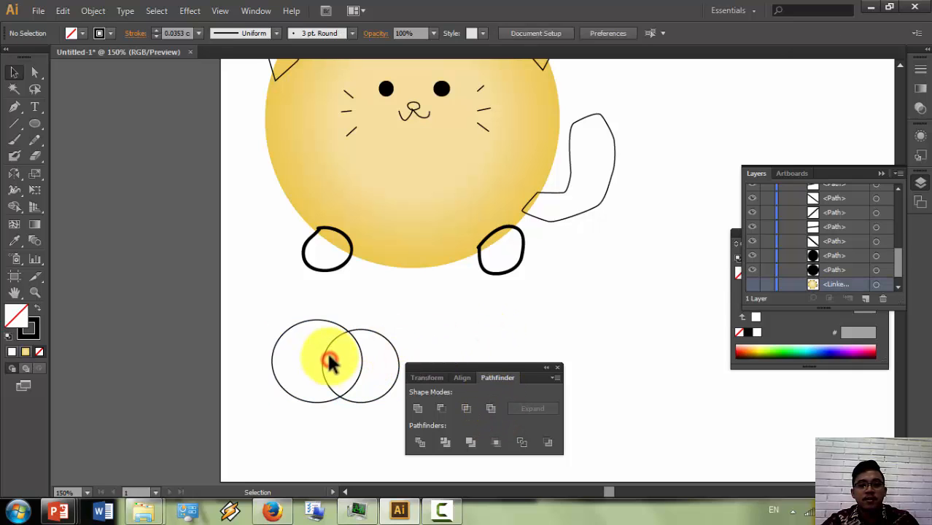
left_click_drag(330, 360, 281, 424)
Step: Ungroup the excluded circles and pull the two crescent pieces apart
right_click(297, 403)
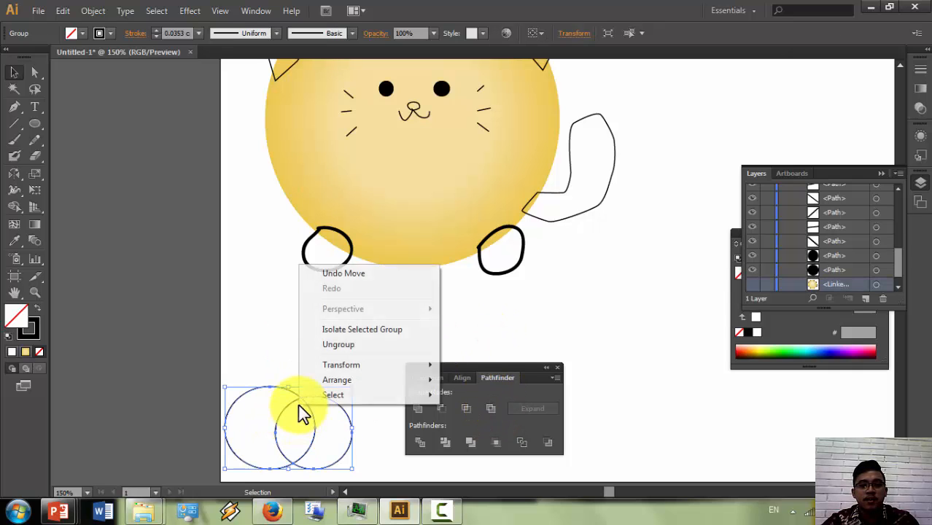
left_click(336, 345)
left_click(335, 367)
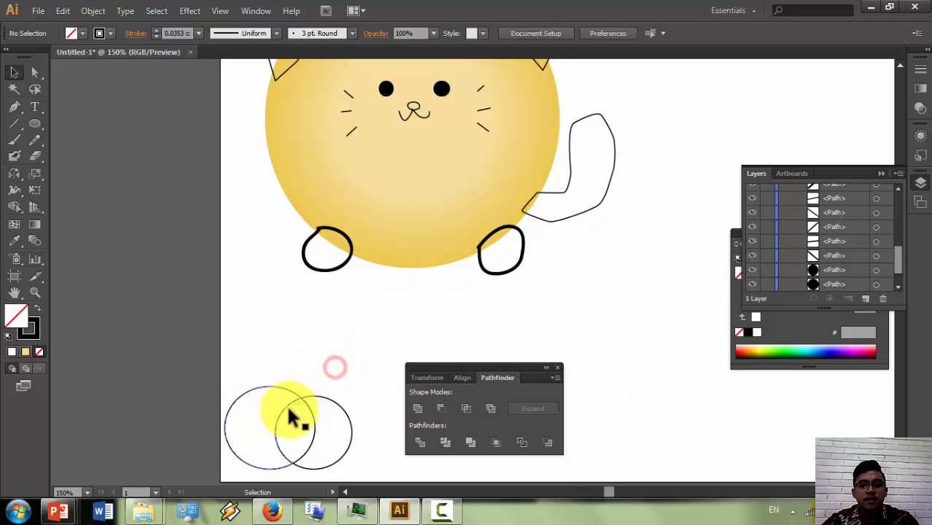
left_click_drag(285, 406, 323, 348)
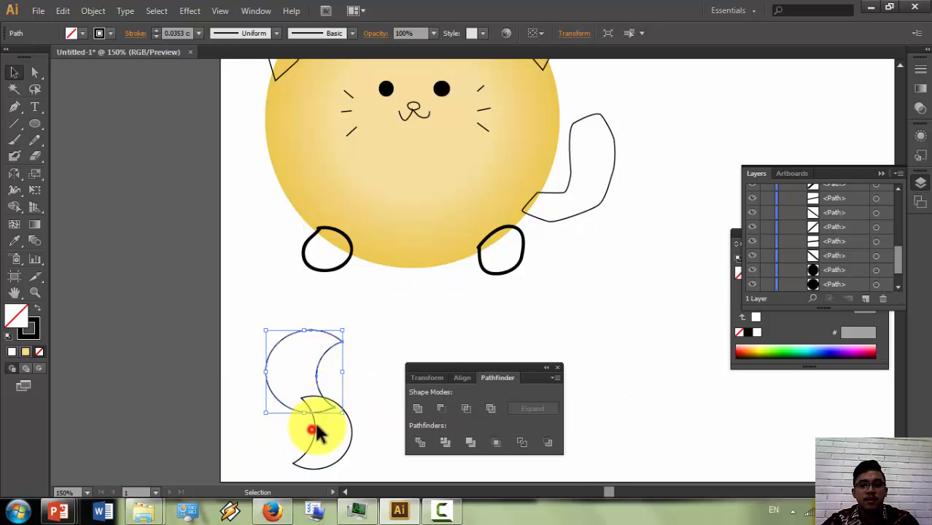
left_click_drag(312, 430, 364, 426)
left_click(358, 426)
Step: Undo the crescent separation, the ungrouping and the group's move
key("ctrl+z")
key("ctrl+z")
key("ctrl+z")
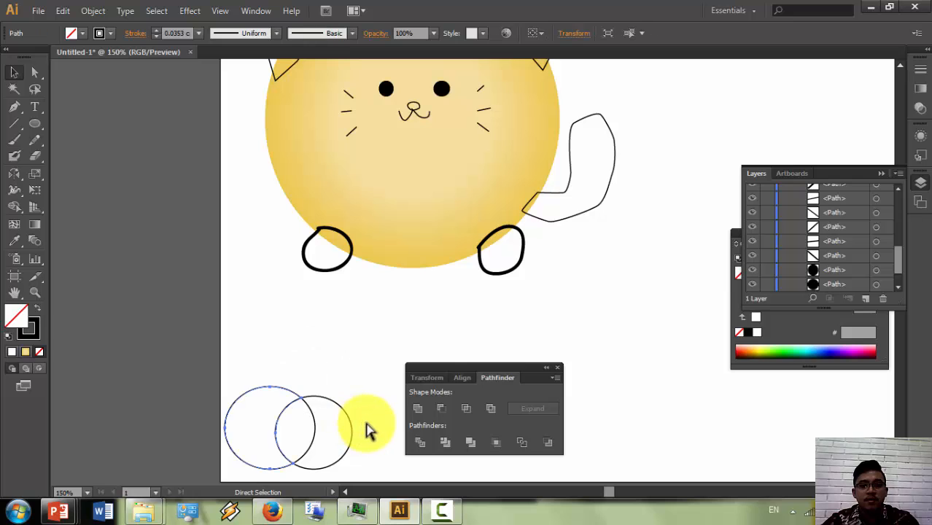
key("ctrl+z")
key("ctrl+z")
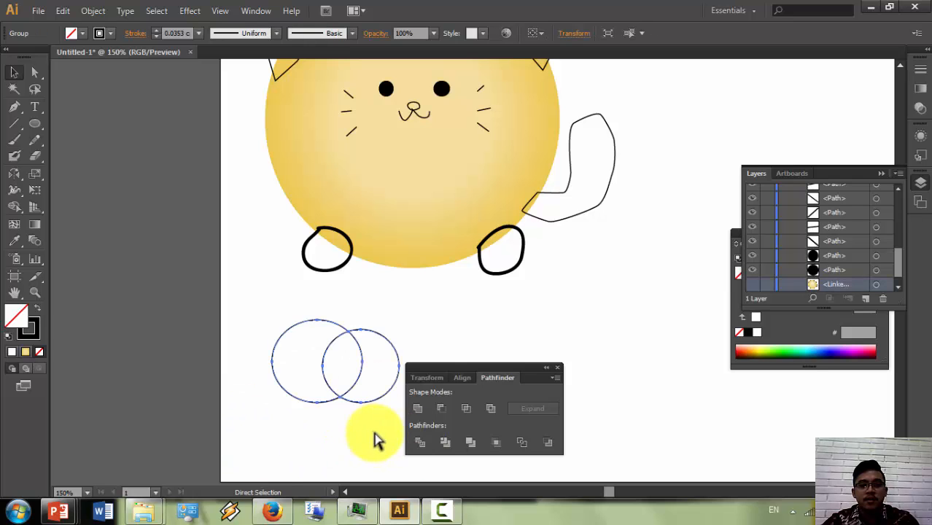
Step: Delete the overlapping demonstration circles below the cat and bring the whole cat back into view
left_click(375, 431)
left_click_drag(266, 318, 400, 368)
key("Delete")
scroll(440, 343, "up", 2)
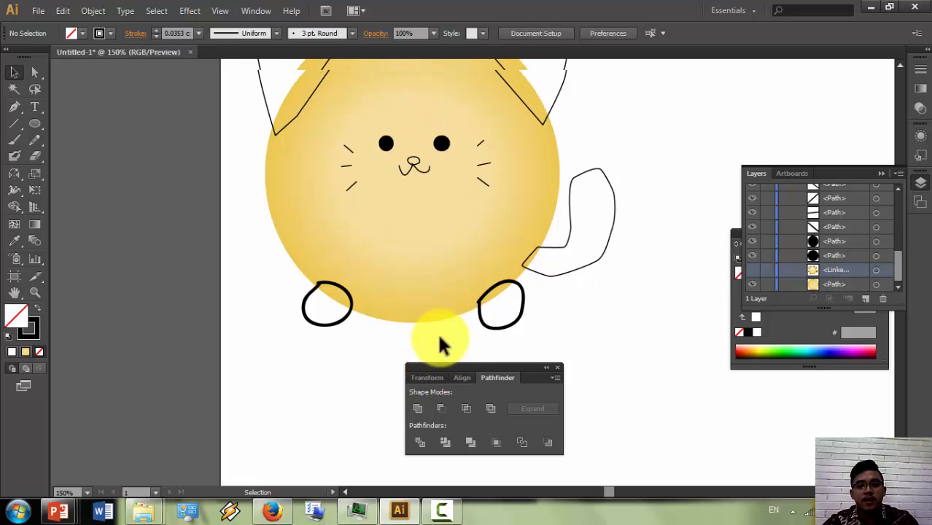
scroll(433, 277, "down", 1)
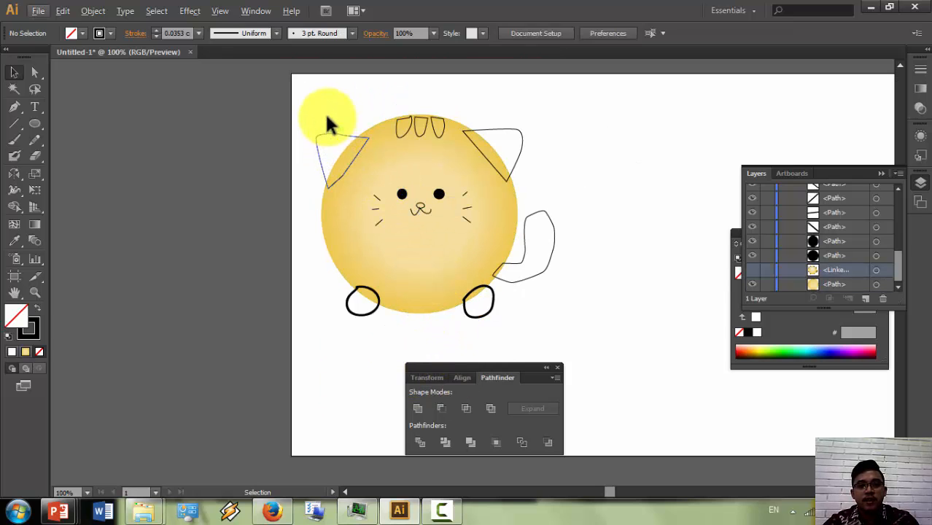
Step: Unite the two ears, tail, round body and both feet into one cat outline with Pathfinder
left_click_drag(335, 124, 379, 168)
left_click_drag(549, 122, 508, 184)
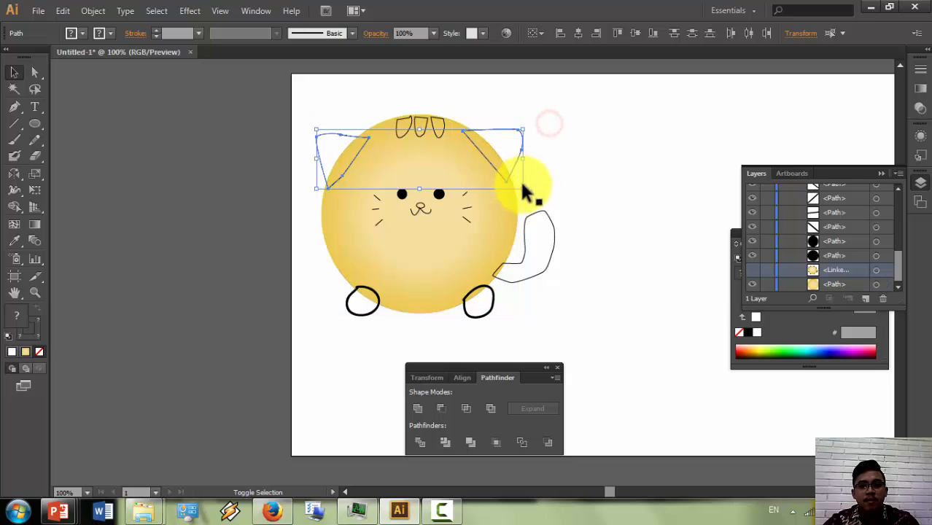
left_click_drag(575, 230, 510, 257)
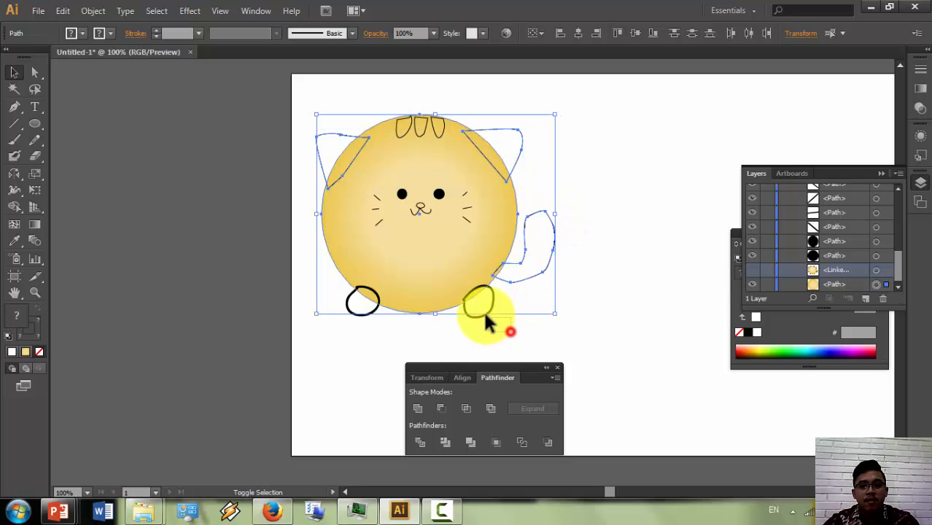
left_click_drag(486, 318, 453, 316)
left_click(347, 306, "shift")
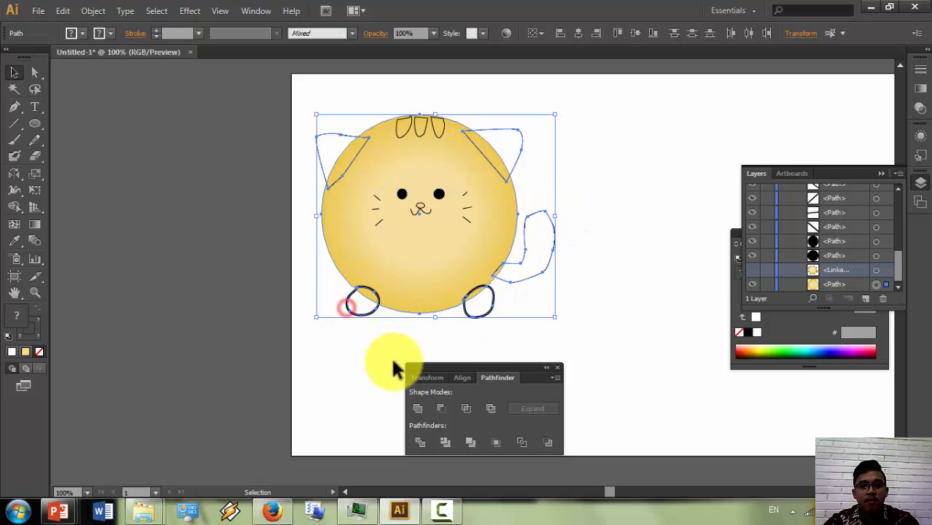
left_click(417, 408)
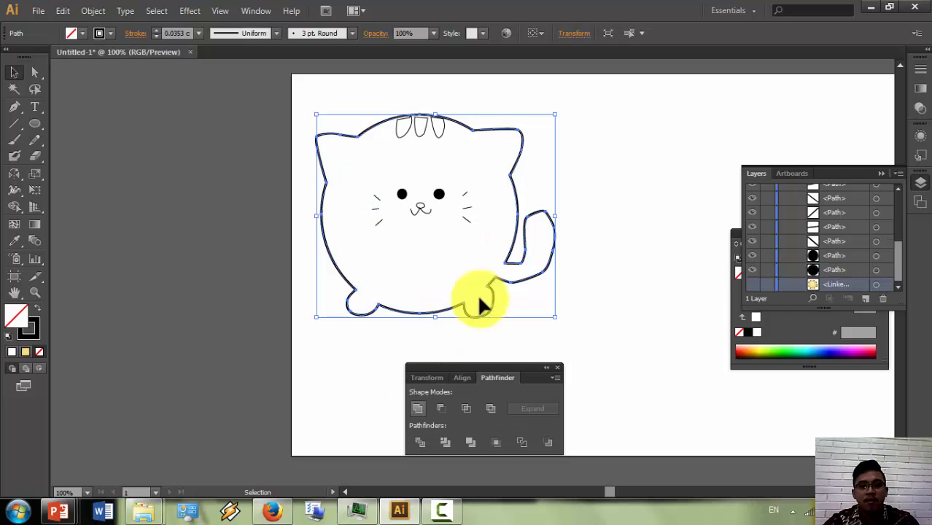
left_click(609, 183)
scroll(419, 160, "up", 1)
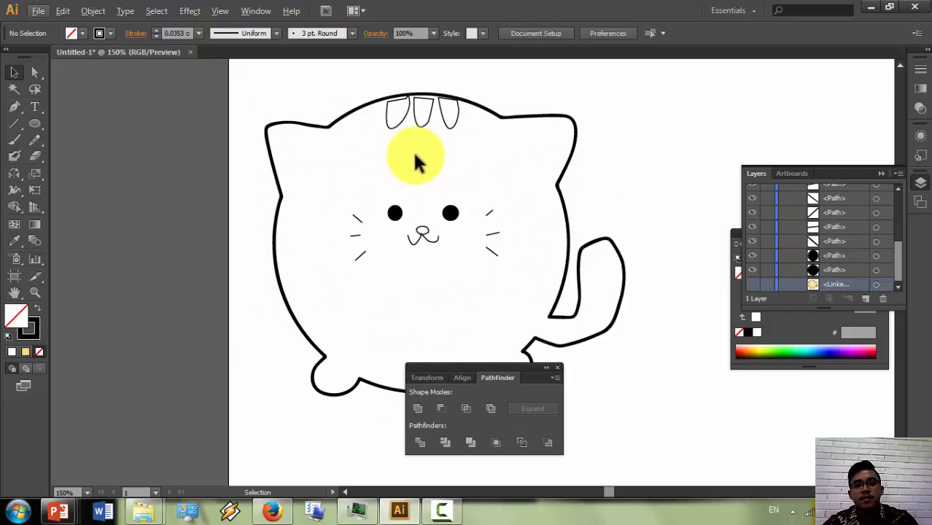
left_click(754, 284)
left_click(753, 285)
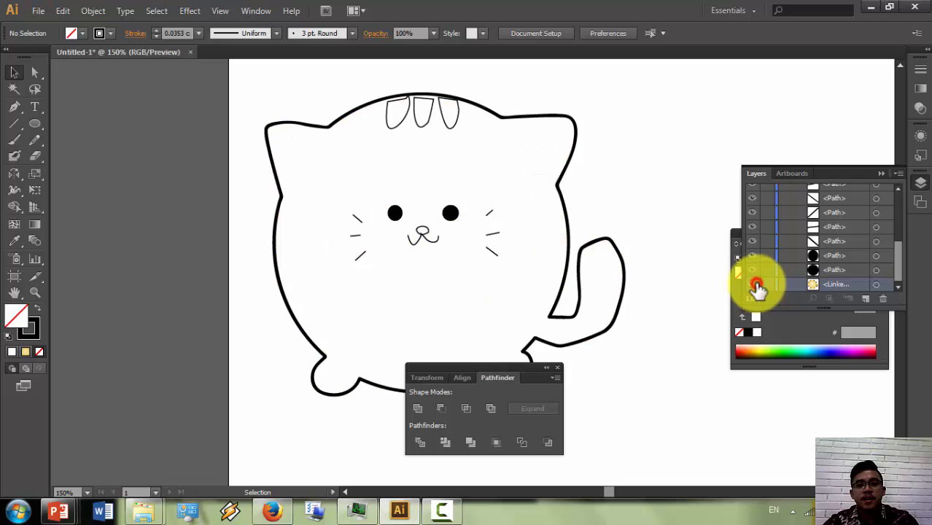
left_click(753, 284)
left_click(754, 284)
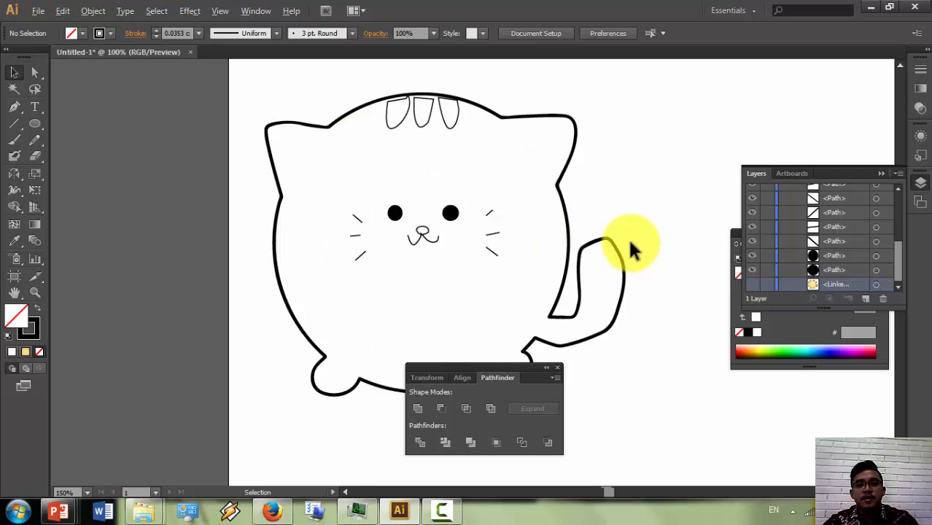
Step: Fill the merged cat outline with the pale-to-golden yellow radial gradient
scroll(628, 237, "down", 1)
left_click(585, 212)
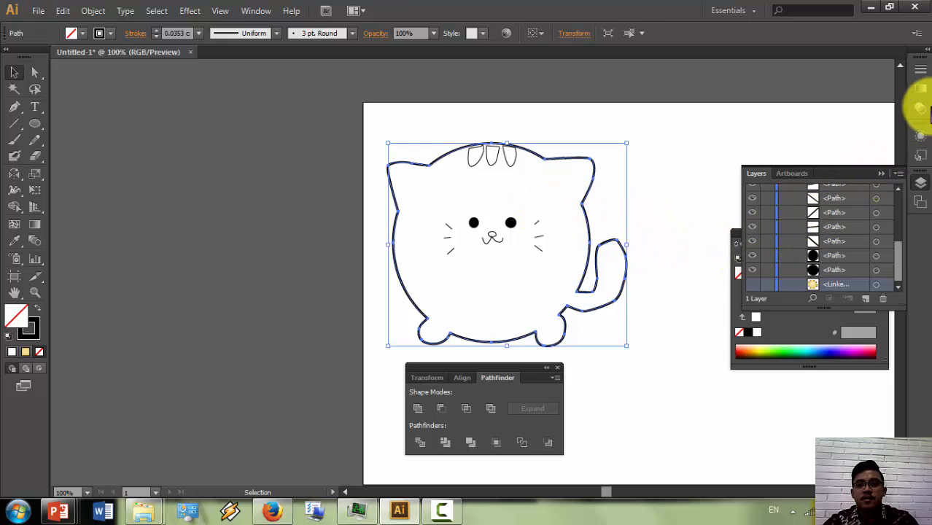
left_click(922, 90)
left_click(848, 149)
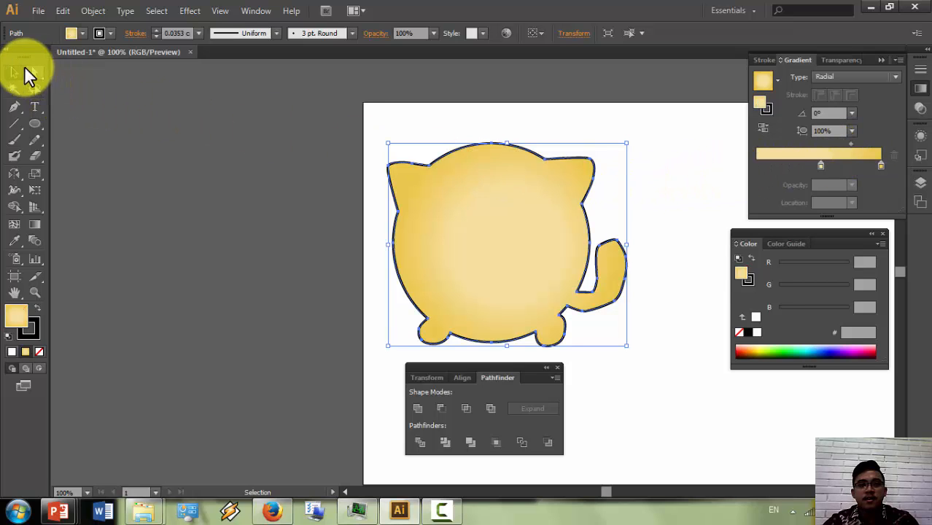
left_click(693, 153)
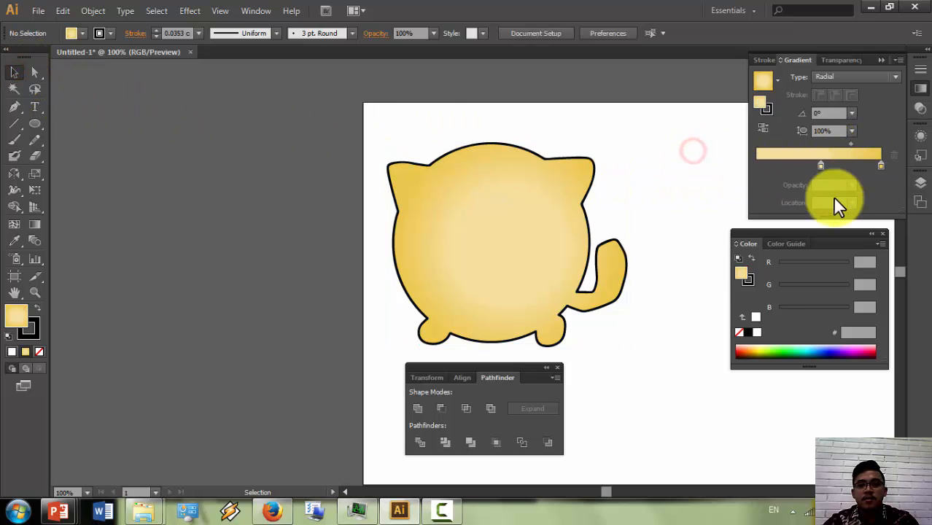
Step: Reorder the gradient-filled body path beneath all face paths and directly above the linked reference image in Layer 1
left_click(926, 203)
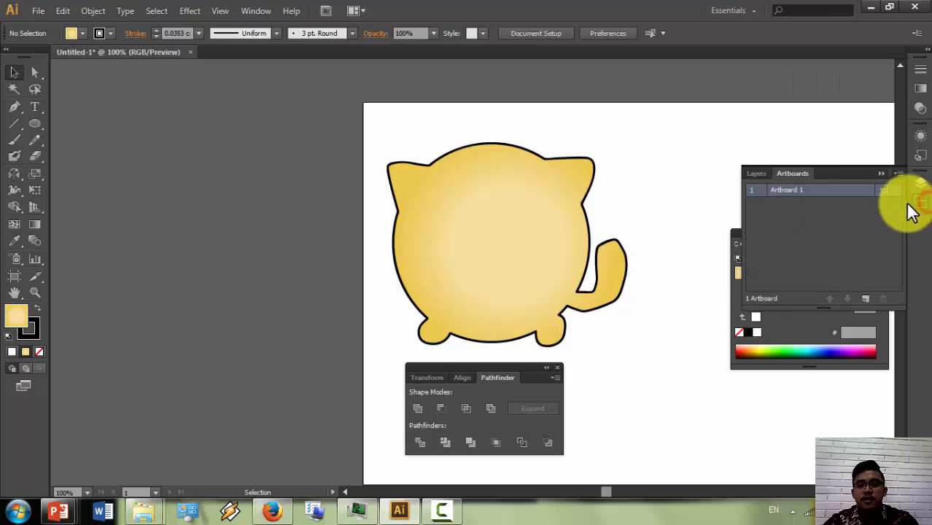
left_click(755, 174)
left_click_drag(830, 207, 836, 281)
scroll(836, 262, "down", 3)
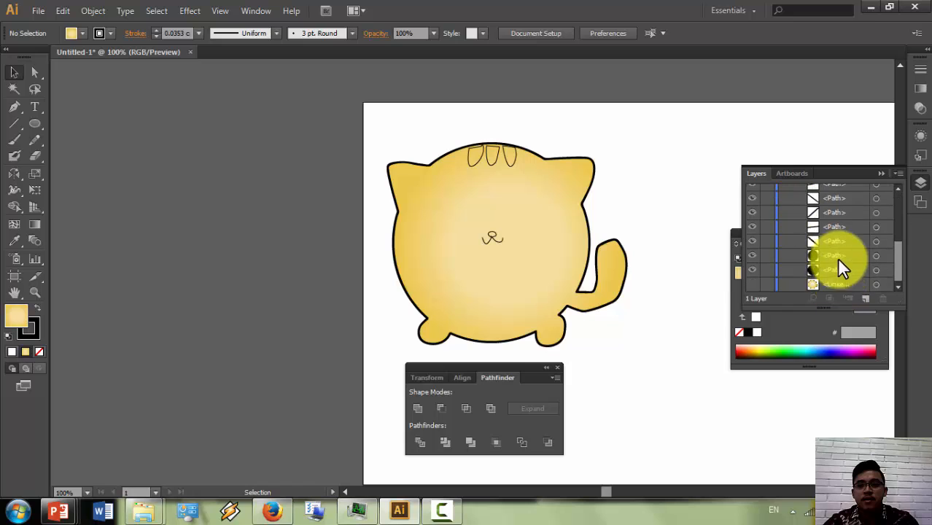
scroll(836, 237, "up", 3)
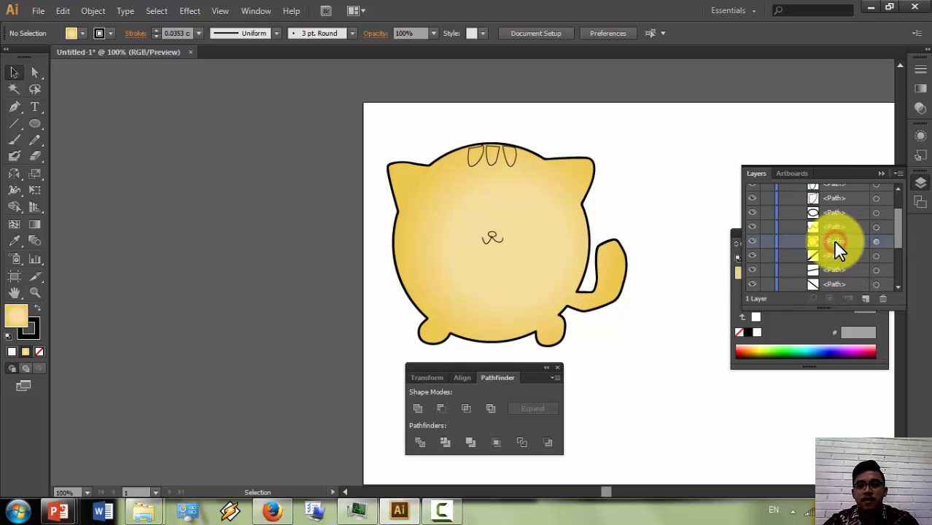
left_click(835, 195)
mouse_move(840, 167)
left_mouse_down()
mouse_move(842, 88)
mouse_move(844, 169)
left_mouse_up()
left_click_drag(838, 248, 840, 354)
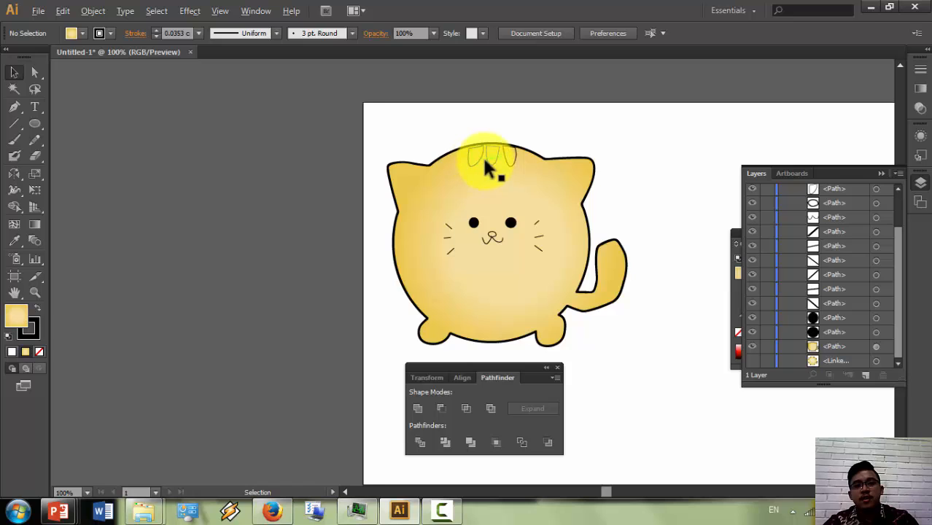
scroll(487, 163, "up", 1)
scroll(497, 172, "down", 1)
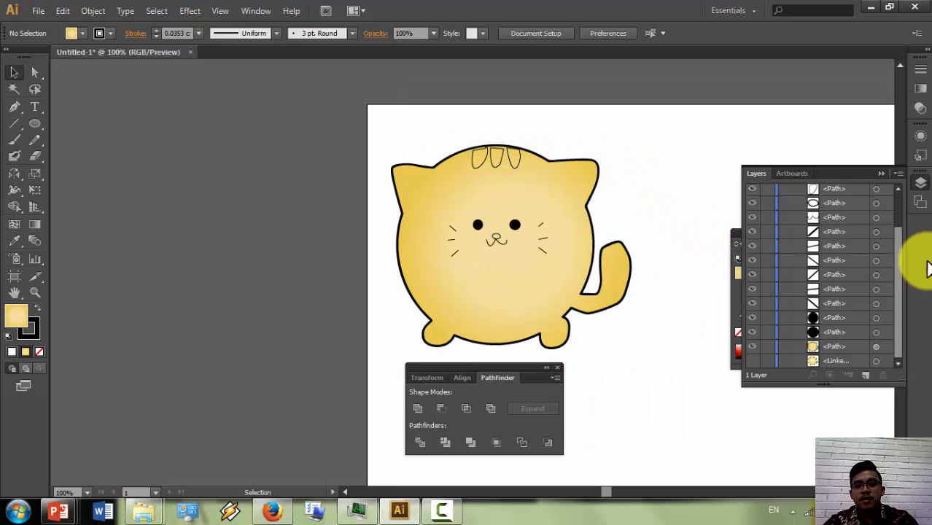
Step: Show the linked reference image and move it to the top of Layer 1
left_click(752, 361)
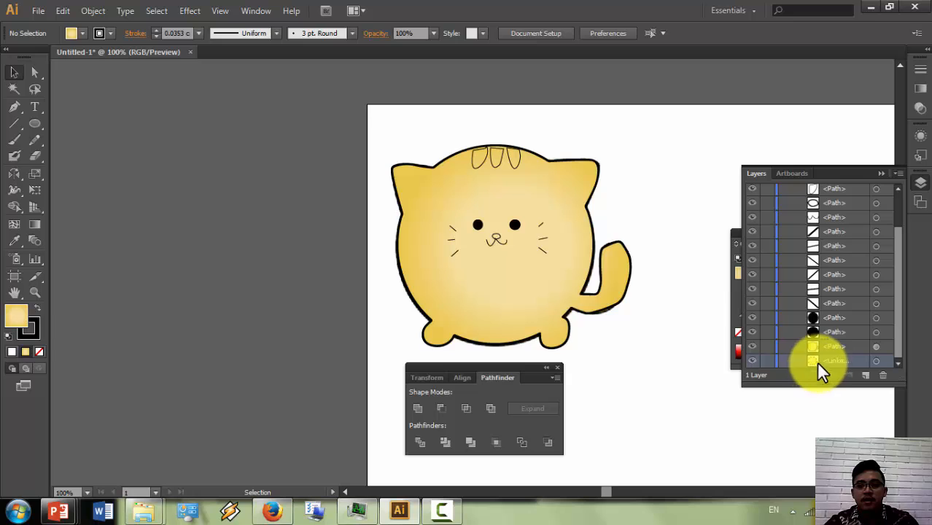
left_click_drag(822, 355, 838, 210)
left_click_drag(842, 245, 842, 191)
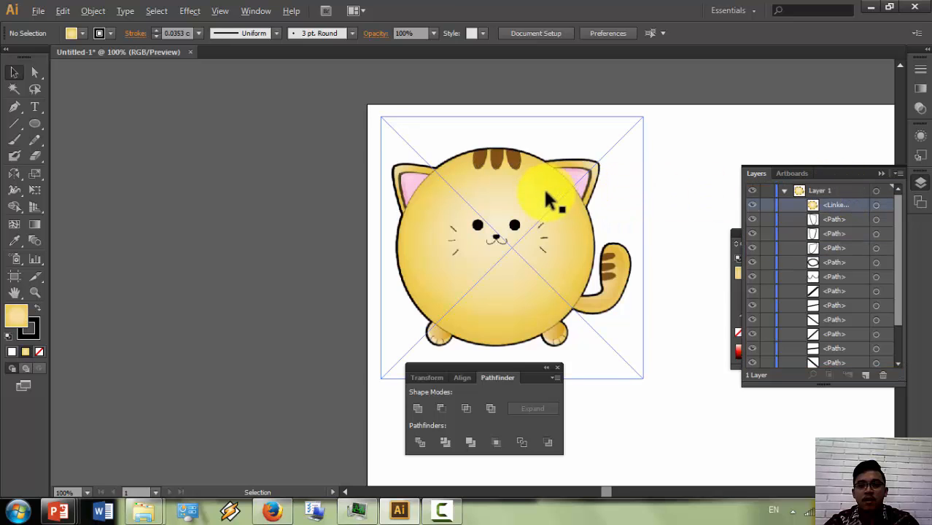
Step: Trace the pink inner area of the left ear as a closed shape with the Pen tool
scroll(548, 195, "up", 3)
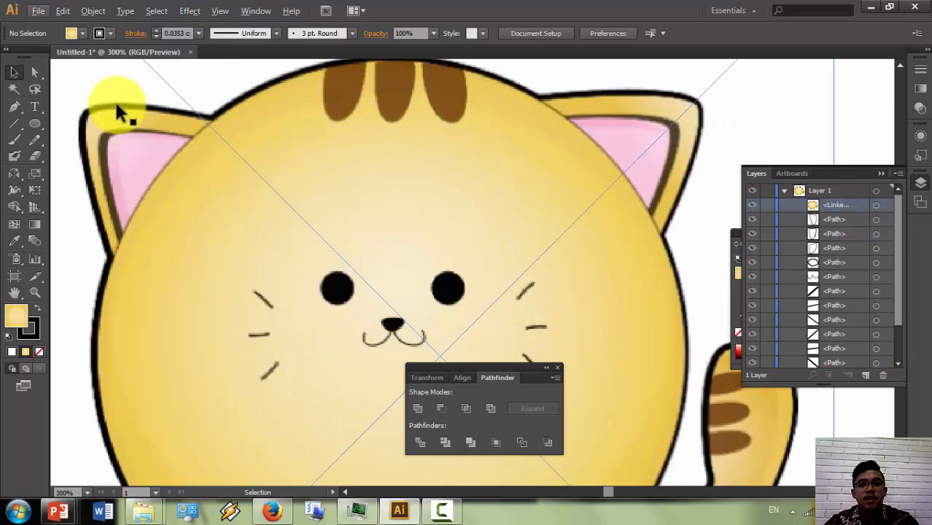
left_click(14, 108)
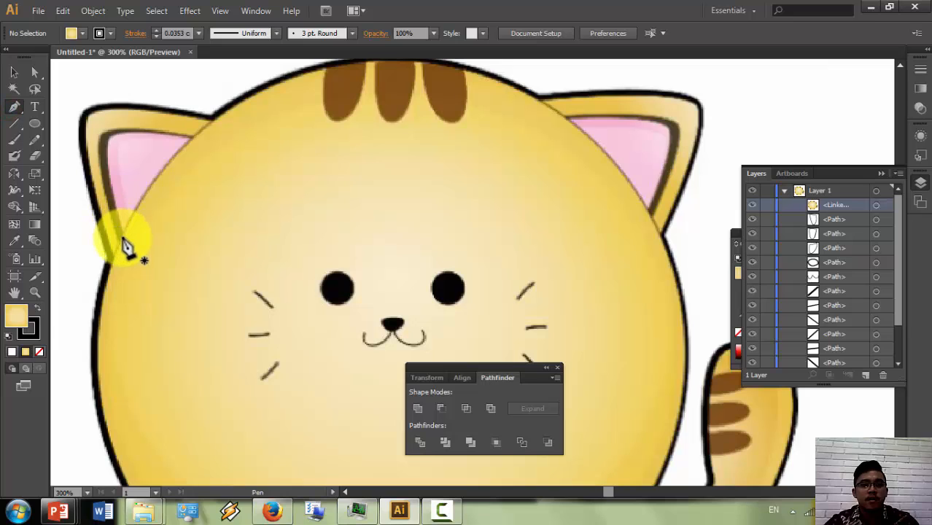
left_click(122, 237)
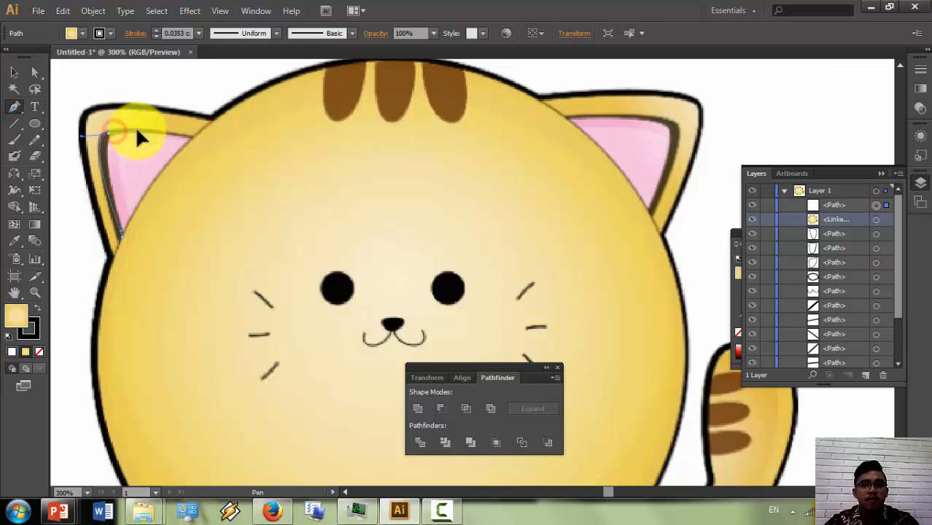
left_click(188, 136)
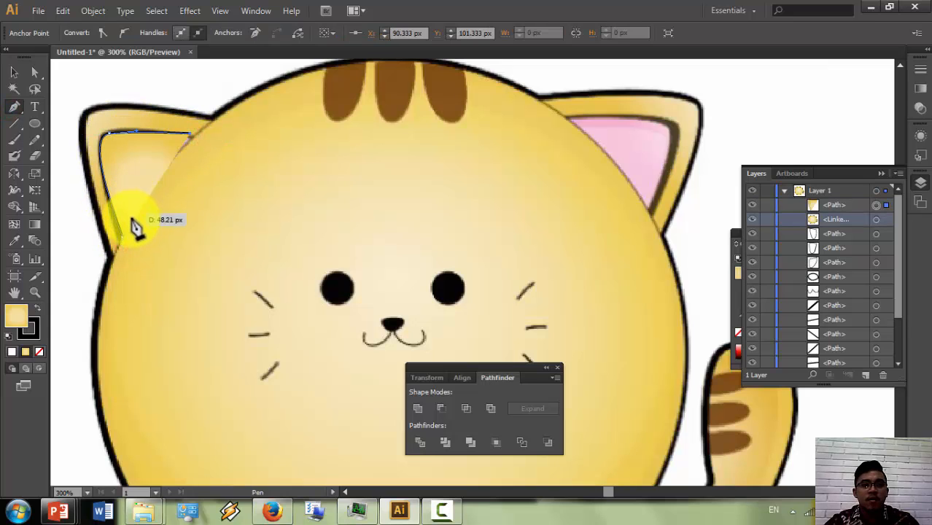
left_click(124, 239)
left_click(123, 238)
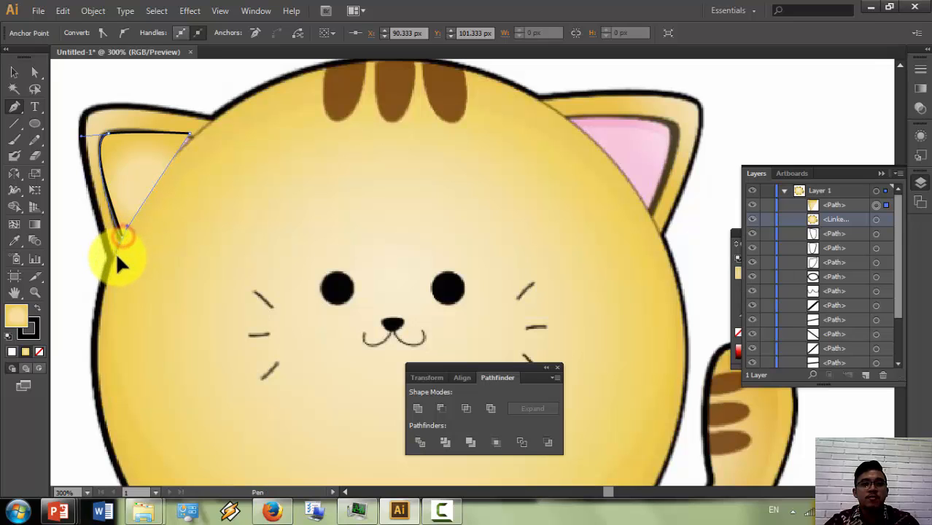
left_click_drag(115, 252, 115, 251)
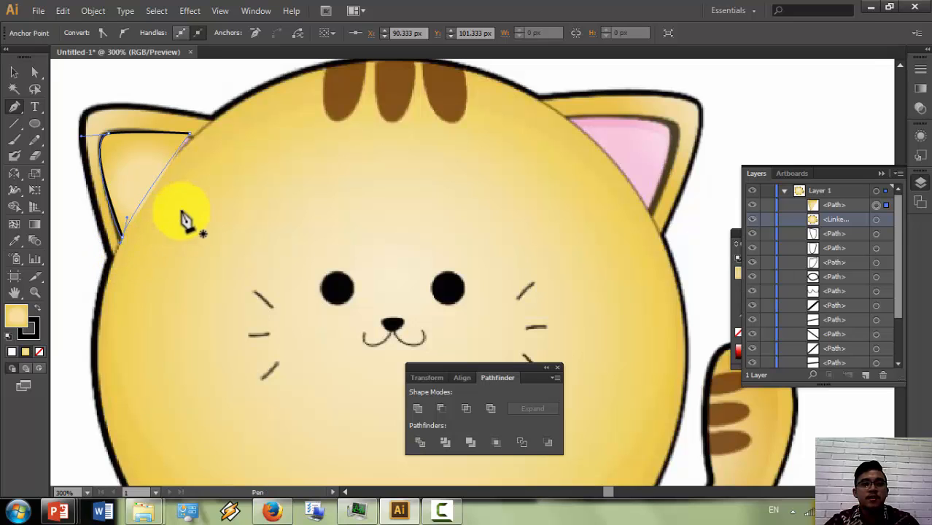
Step: Trace the pink inner area of the right ear as a closed Pen shape
left_click(562, 116)
left_click(679, 130)
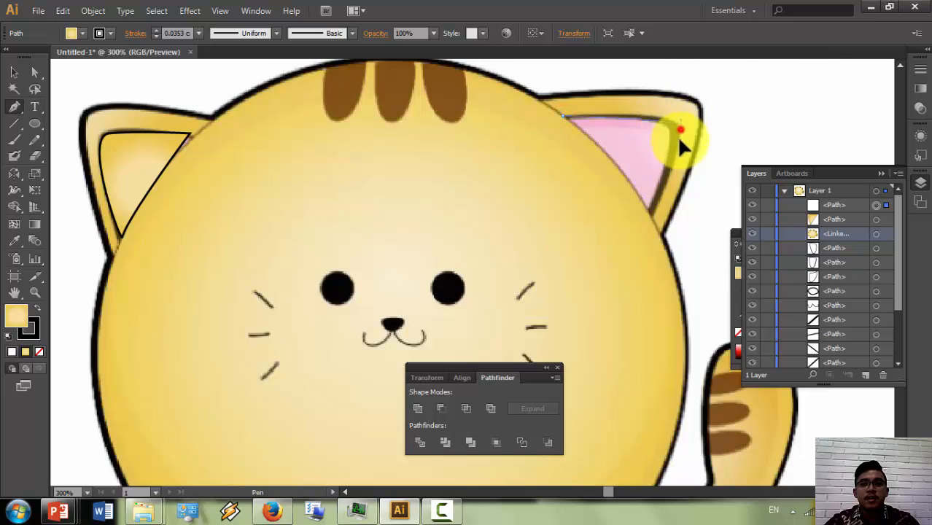
left_click(649, 216)
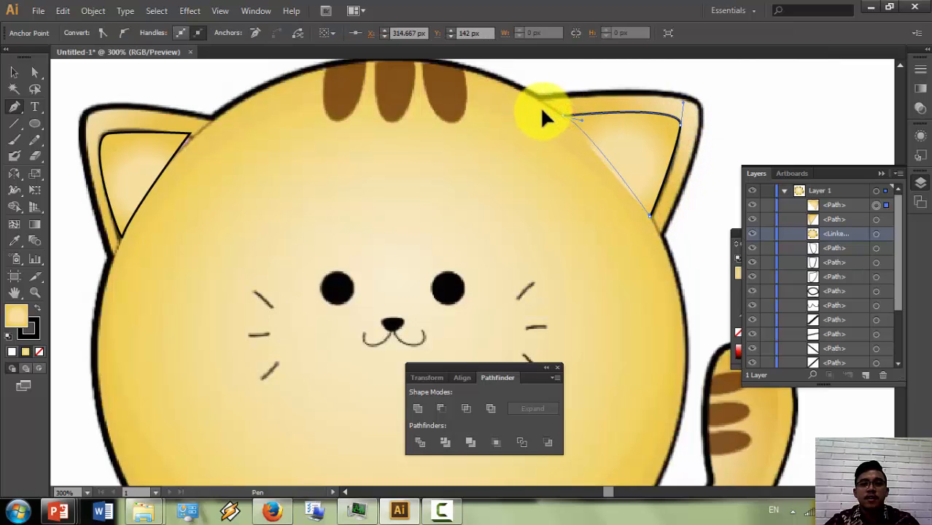
left_click(562, 116)
left_click(15, 71)
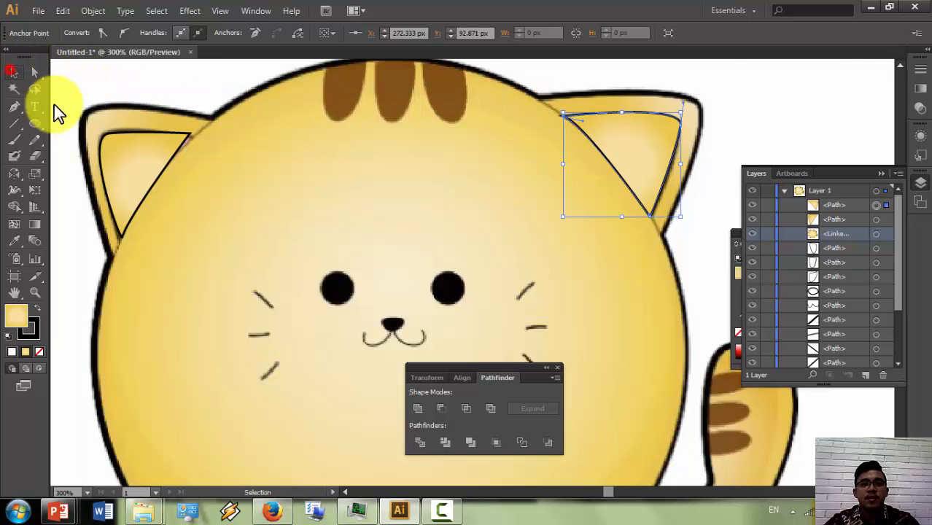
Step: Move both inner-ear shapes onto the face and give them the pink fill sampled from the reference ears, without a stroke
left_click_drag(122, 156, 244, 182)
left_click_drag(583, 176, 496, 197)
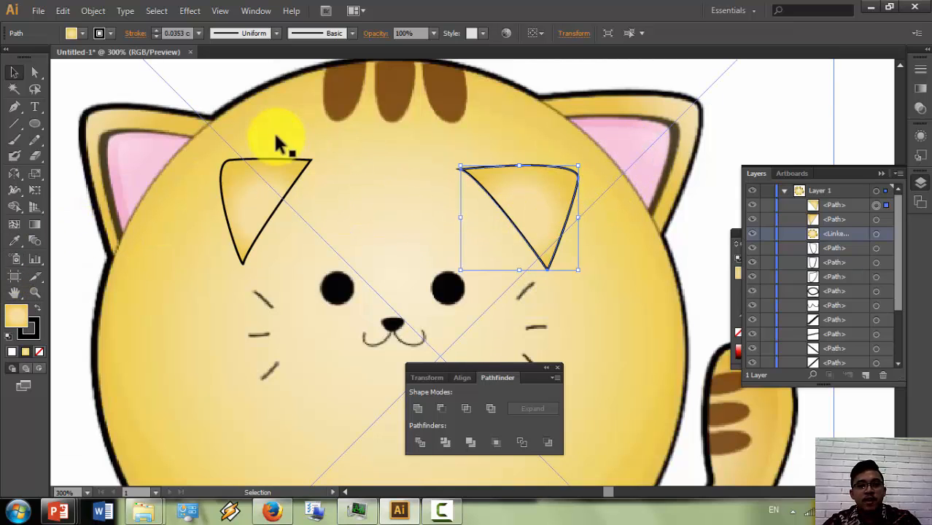
left_click(17, 242)
left_click(623, 140)
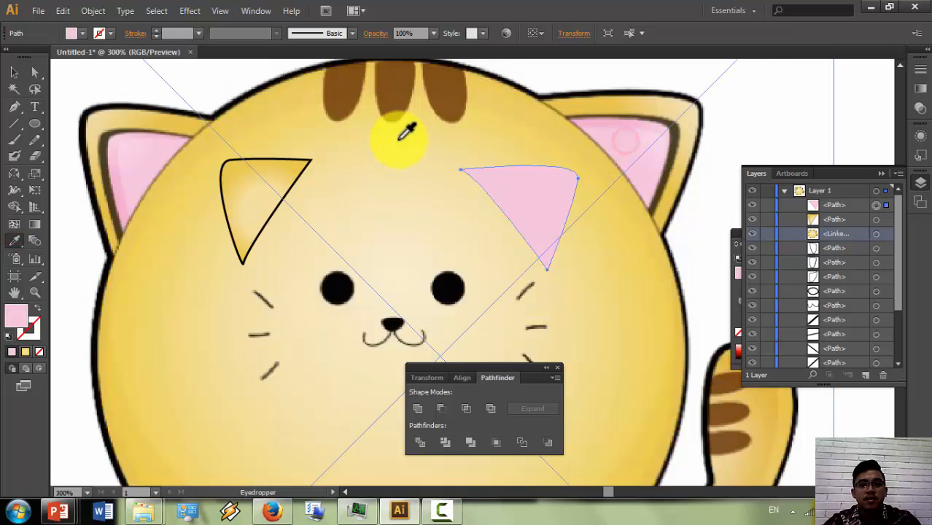
left_click(233, 196)
left_click(33, 241)
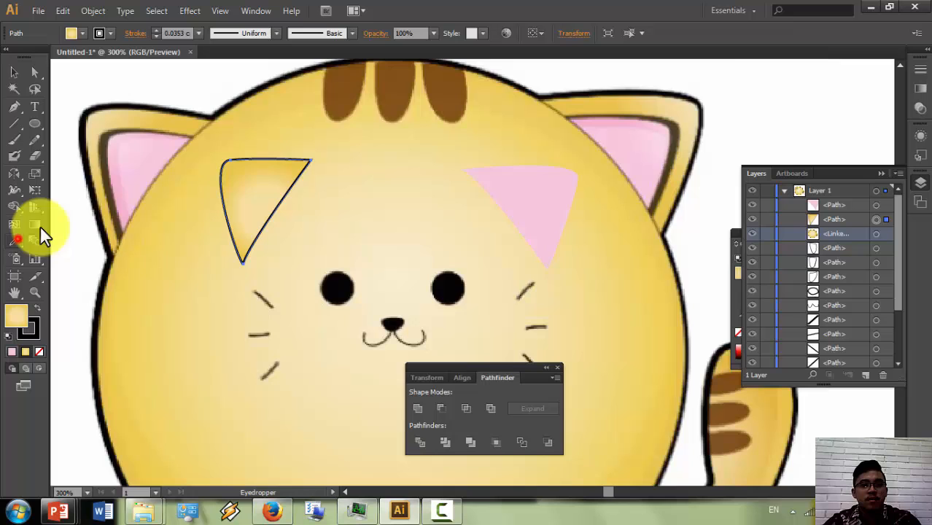
left_click(140, 159)
Step: Move the pink inner-ear shapes back into place over the left and right ears
left_click(18, 73)
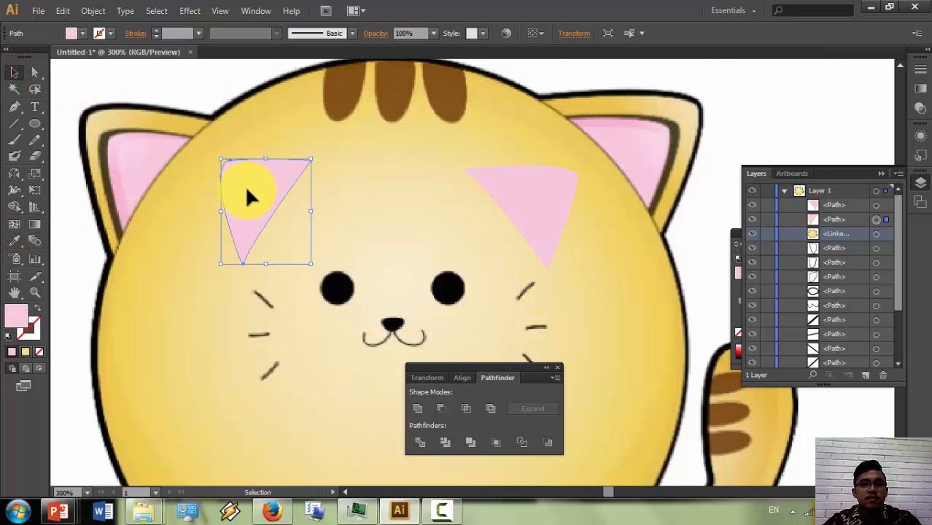
left_click_drag(245, 193, 125, 158)
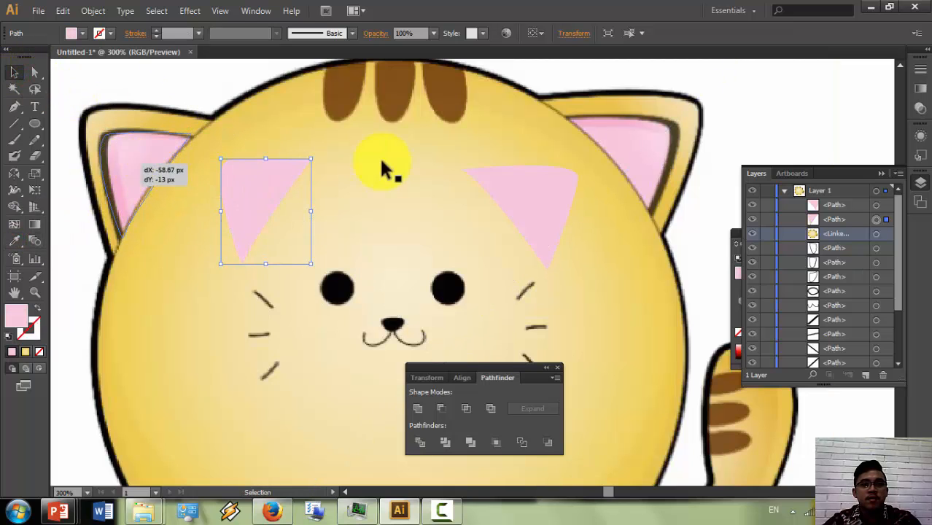
mouse_move(618, 140)
left_mouse_down()
mouse_move(637, 133)
mouse_move(625, 137)
left_mouse_up()
Step: Hide the linked reference image in Layer 1
left_click(453, 111)
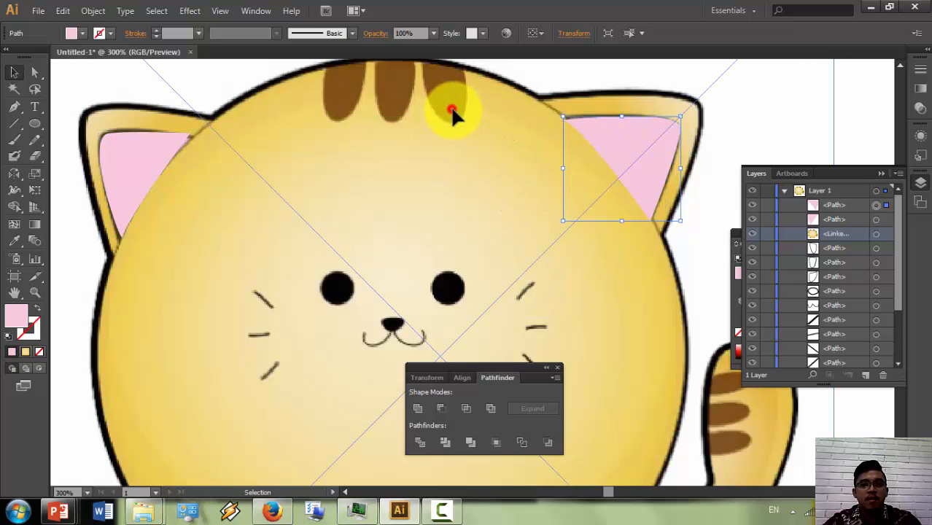
left_click_drag(809, 263, 754, 234)
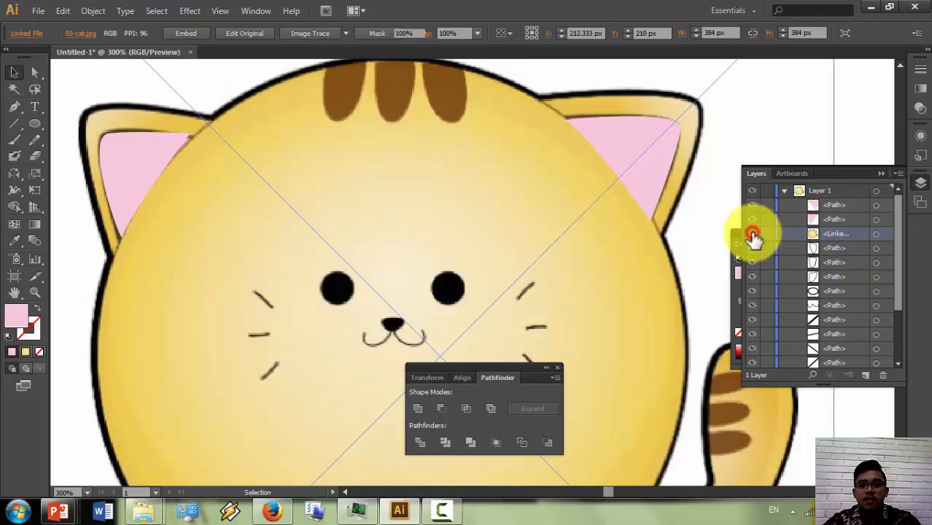
left_click(752, 235)
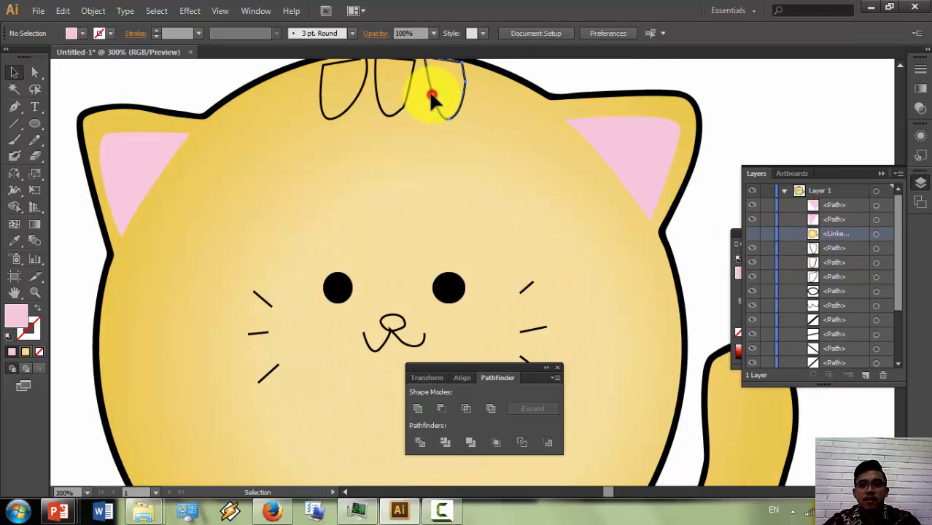
Step: Select the three forehead stripe outlines together and move them off the head onto the blank area above the right ear
left_click(431, 97)
left_click(376, 97, "shift")
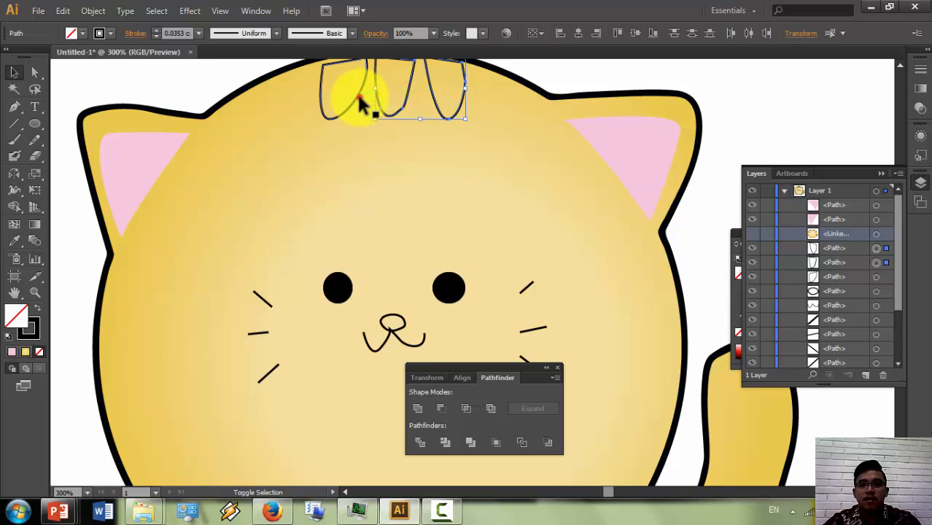
left_click(363, 103, "shift")
scroll(372, 102, "up", 3)
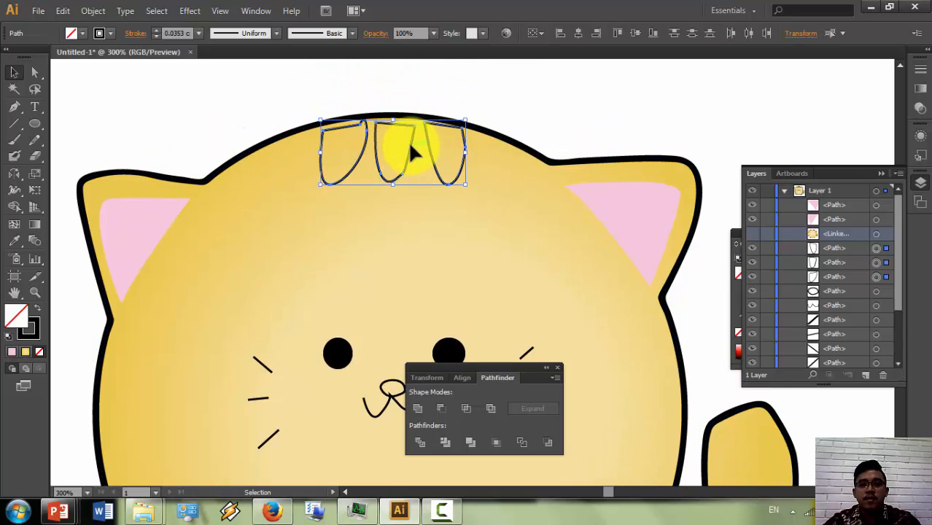
left_click_drag(411, 151, 597, 107)
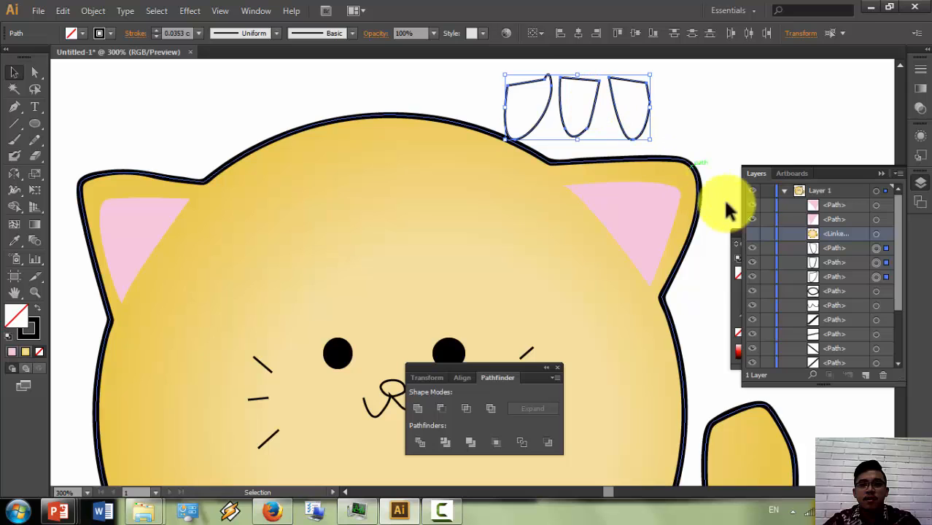
Step: Show the linked reference image and give the three stripes the brown fill sampled from its forehead stripes, without a stroke
left_click(753, 233)
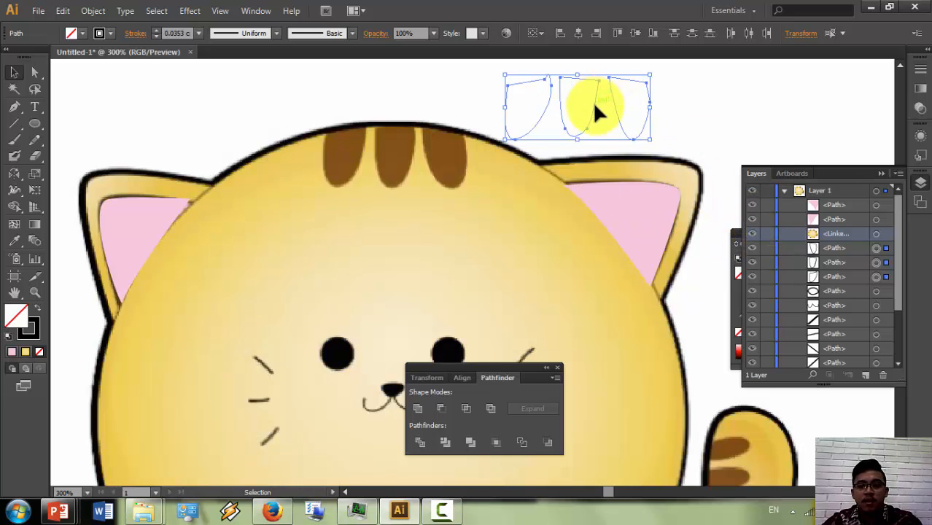
left_click(14, 241)
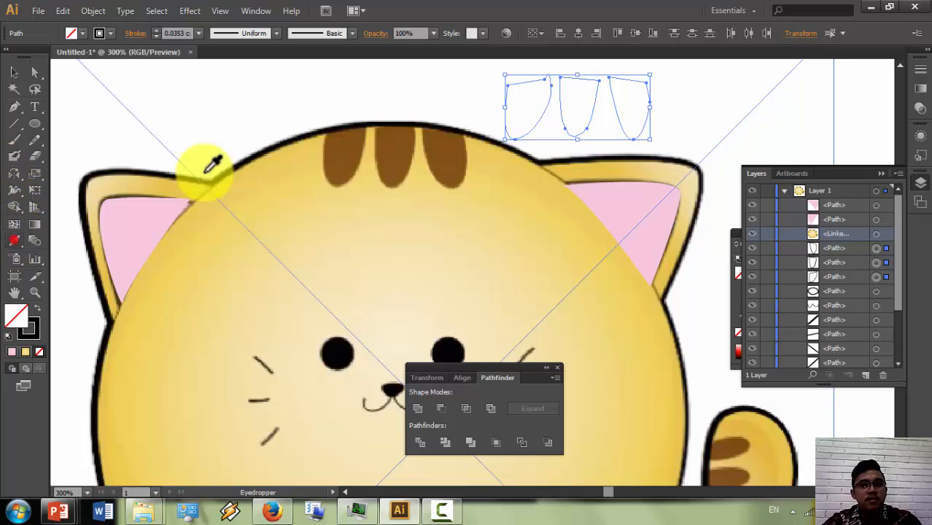
left_click(350, 148)
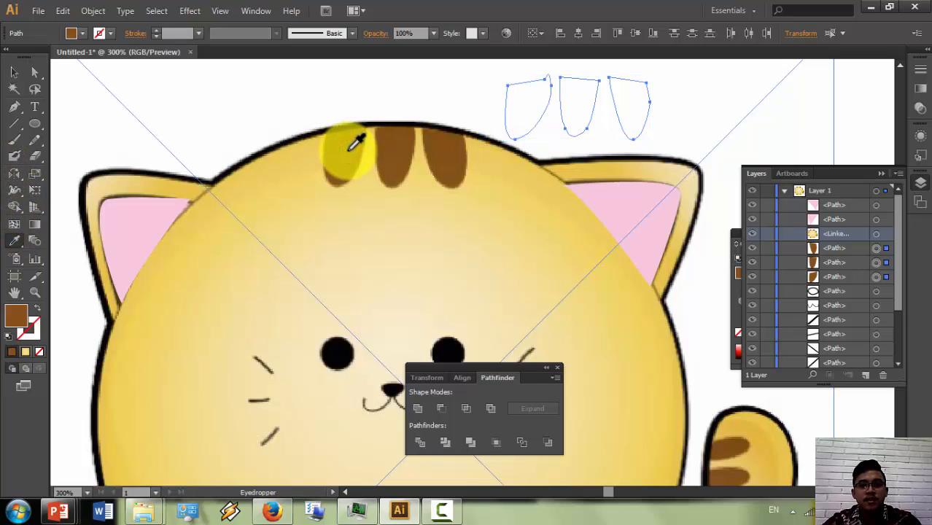
left_click(14, 72)
left_click(552, 124)
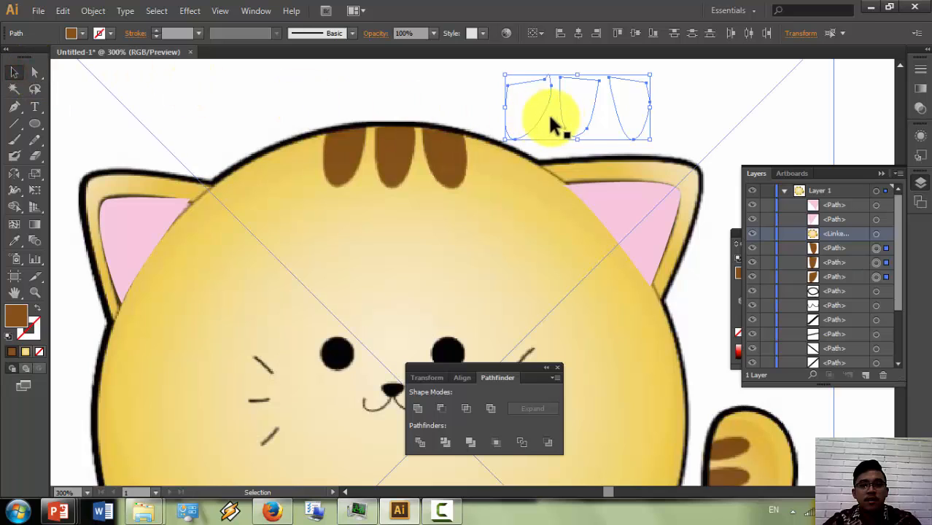
Step: Reorder the three brown stripe paths in Layer 1 so they sit above the linked reference image
scroll(556, 119, "up", 3)
left_click(808, 258)
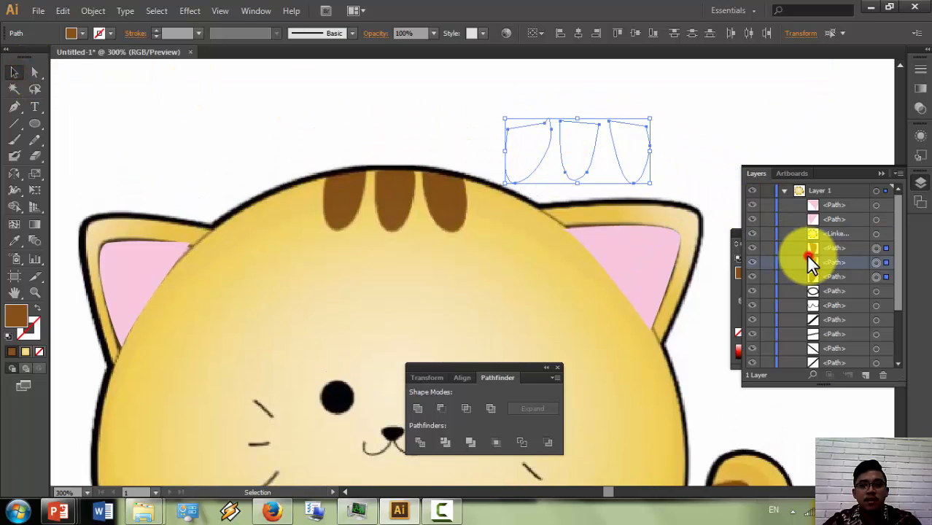
left_click(803, 255)
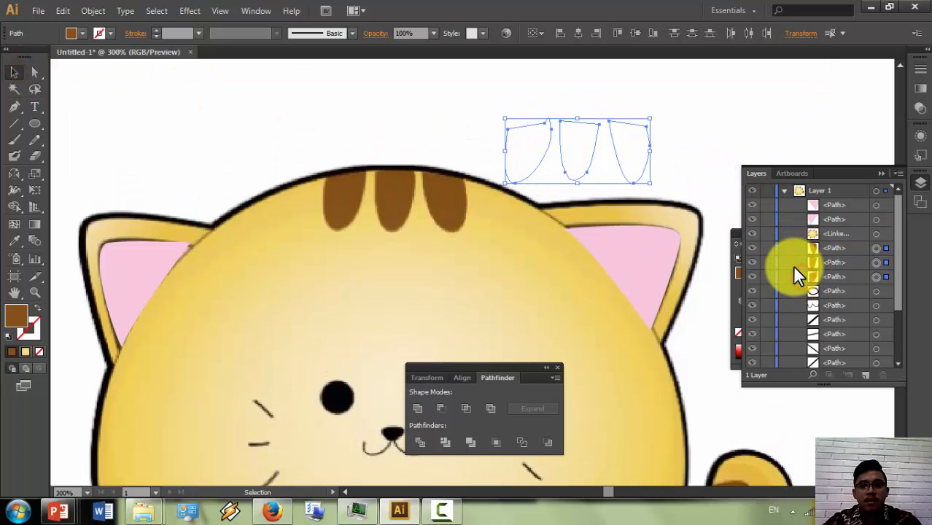
left_click(802, 250)
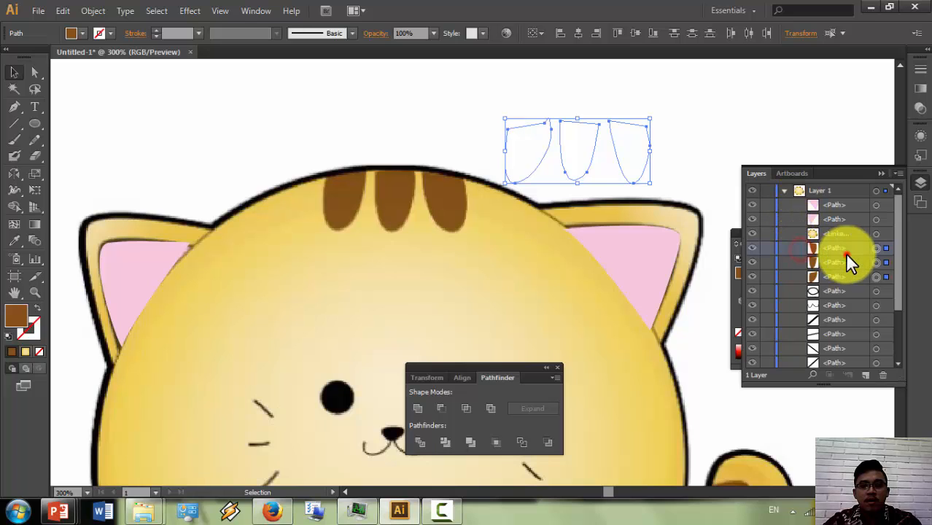
left_click_drag(844, 252, 835, 231)
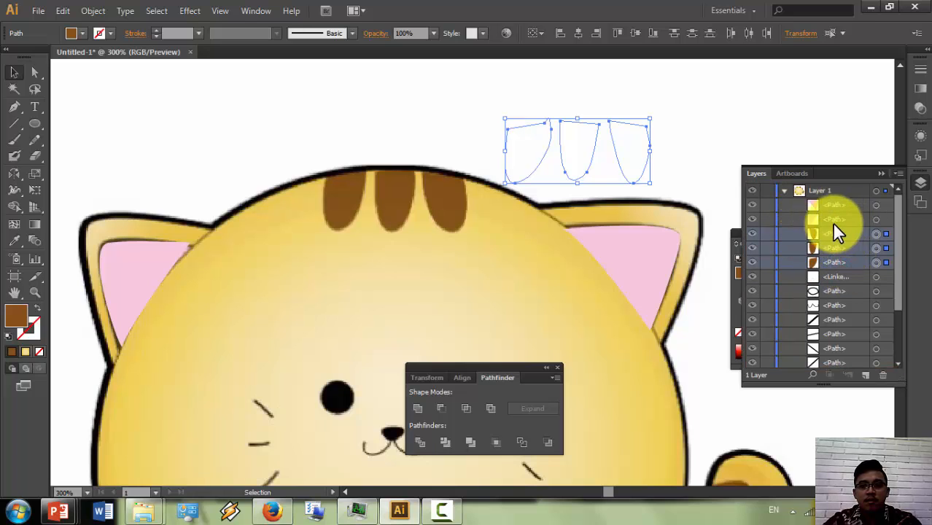
Step: Move the three brown stripes back onto the forehead over the reference stripes
left_click(609, 140)
left_click_drag(559, 175, 448, 191)
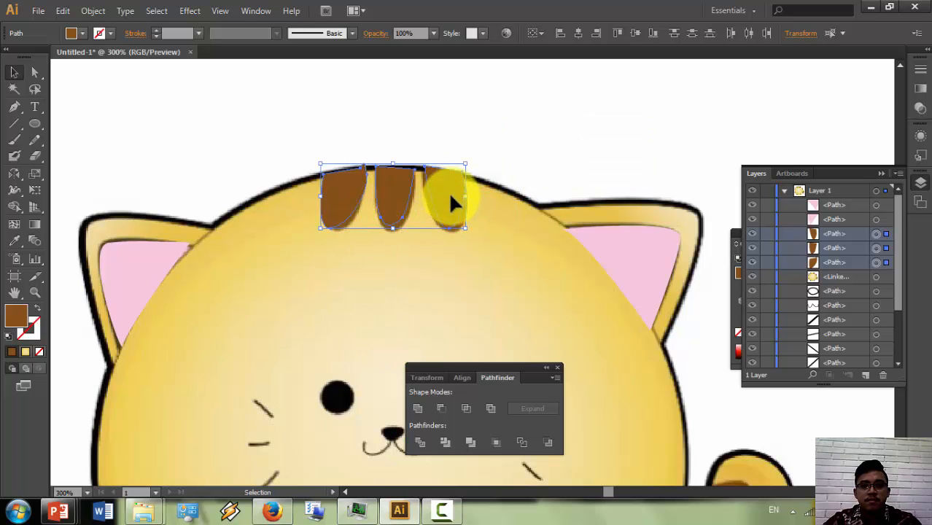
scroll(454, 202, "down", 1)
scroll(455, 206, "right", 3)
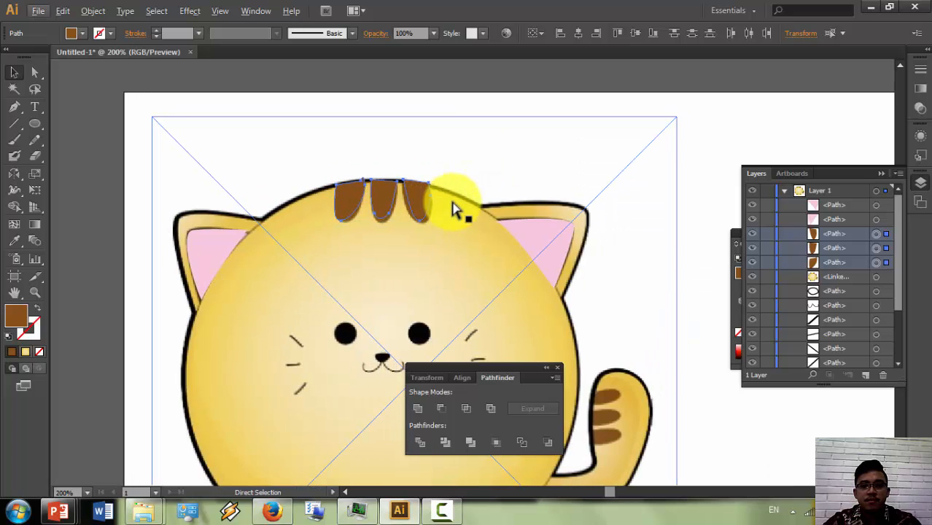
Step: Trace the uppermost brown tail stripe of the reference as a closed Pen shape
scroll(454, 197, "down", 2)
scroll(452, 191, "down", 3)
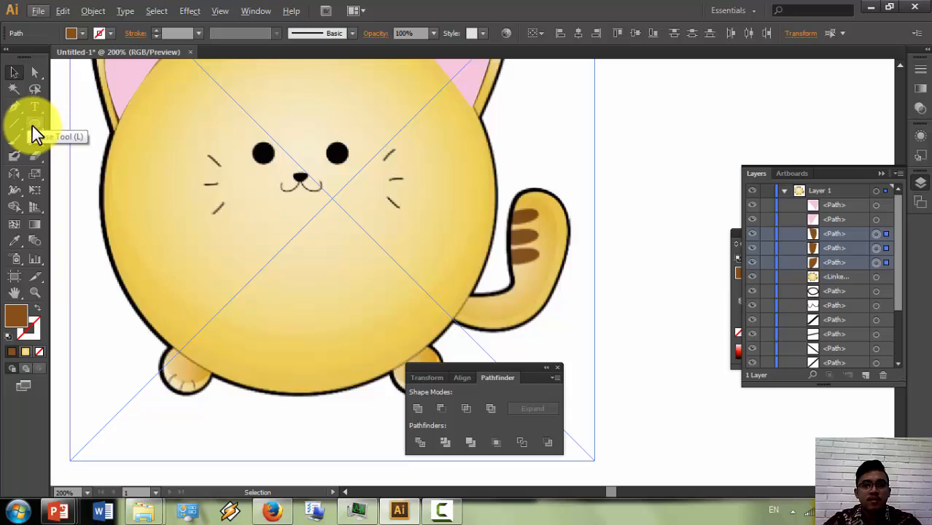
left_click(17, 111)
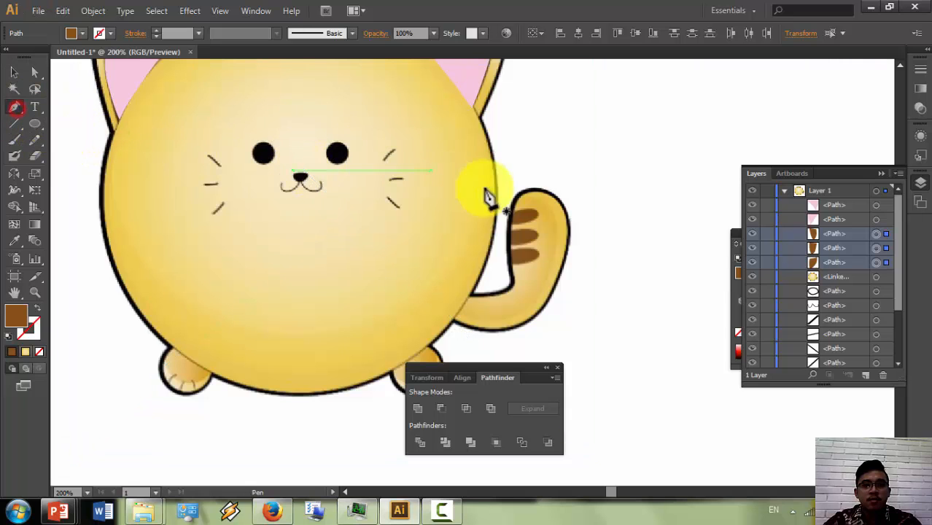
scroll(532, 214, "up", 3)
left_click(467, 214)
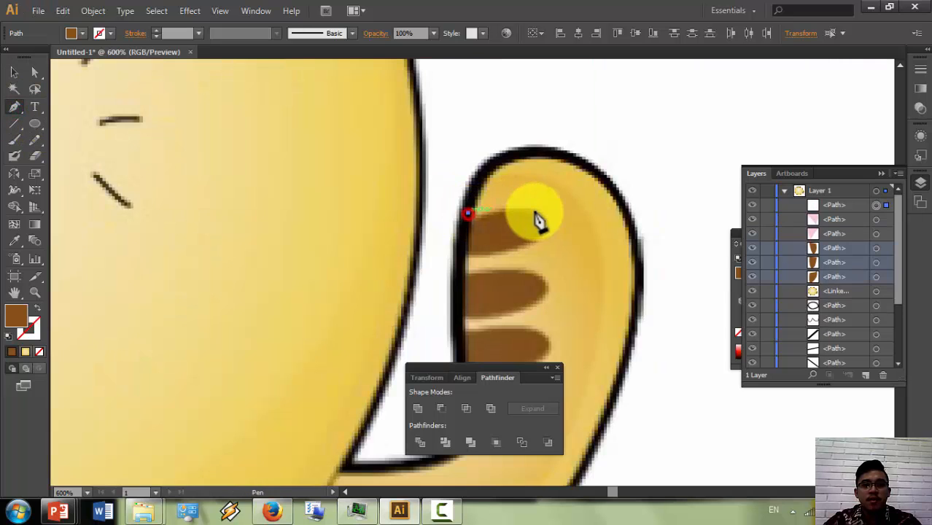
left_click_drag(541, 213, 548, 234)
left_click(518, 249)
left_click(466, 253)
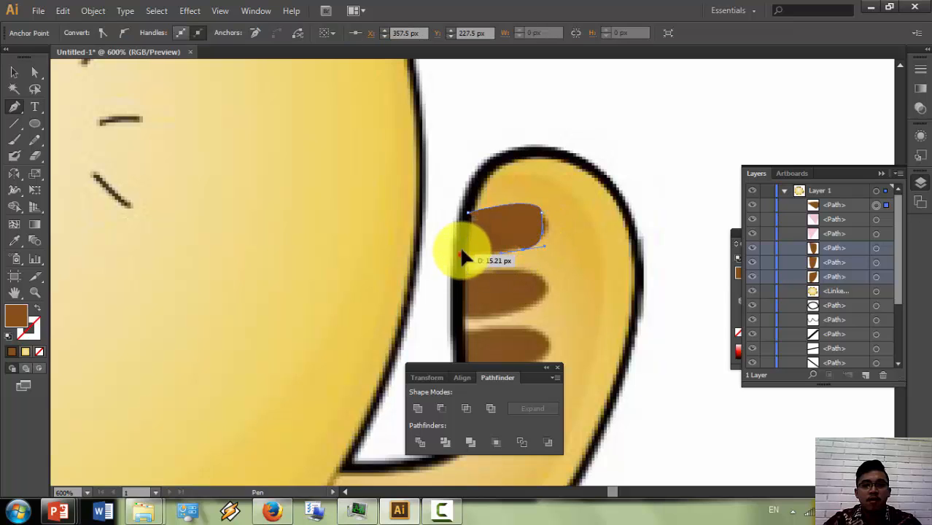
left_click(467, 215)
Step: Trace the middle brown tail stripe as a closed Pen shape with a curved right end
scroll(472, 232, "down", 1)
scroll(473, 232, "down", 3)
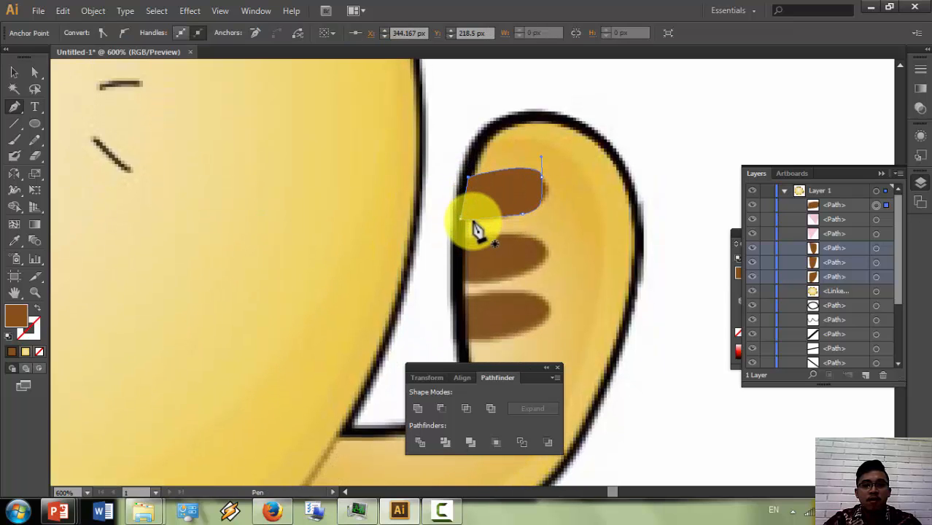
left_click(459, 237)
left_click(460, 278)
left_click(521, 264)
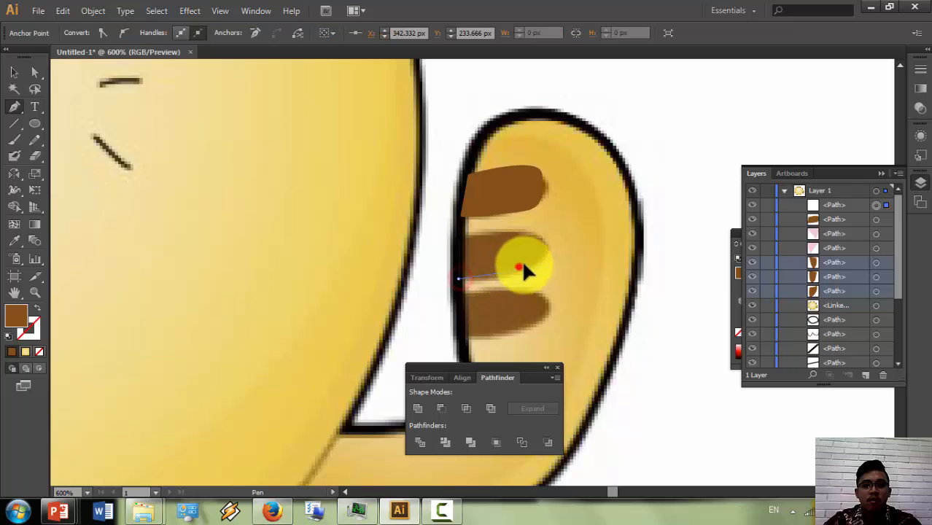
key("ctrl+z")
key("ctrl+z")
key("ctrl+z")
left_click(543, 242)
left_click(496, 232)
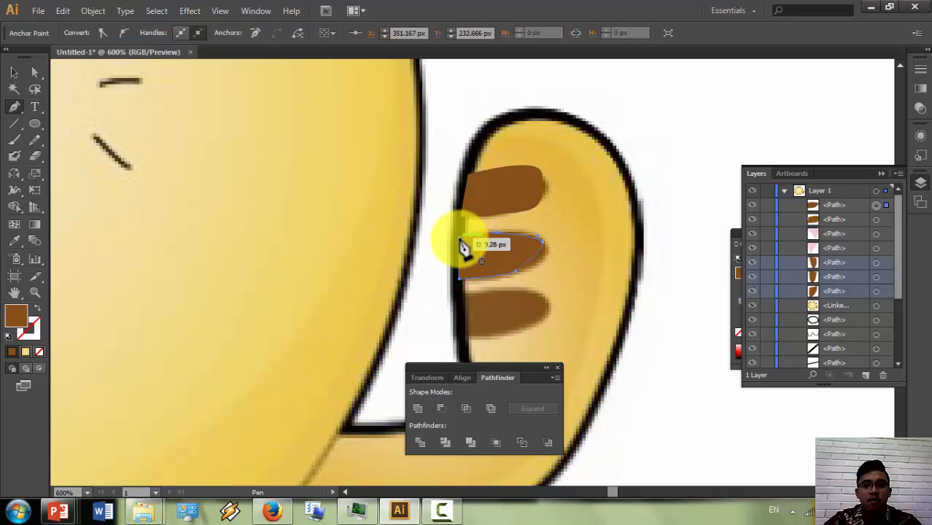
left_click(463, 248)
Step: Trace the lowest brown tail stripe as a closed Pen shape
scroll(459, 252, "down", 4)
left_click(460, 255)
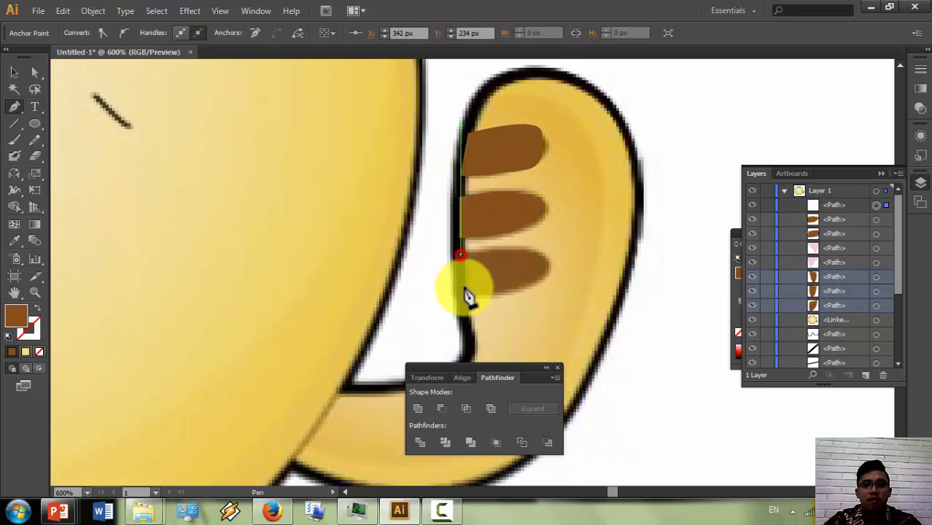
left_click(464, 293)
left_click_drag(545, 253, 462, 260)
left_click(461, 254)
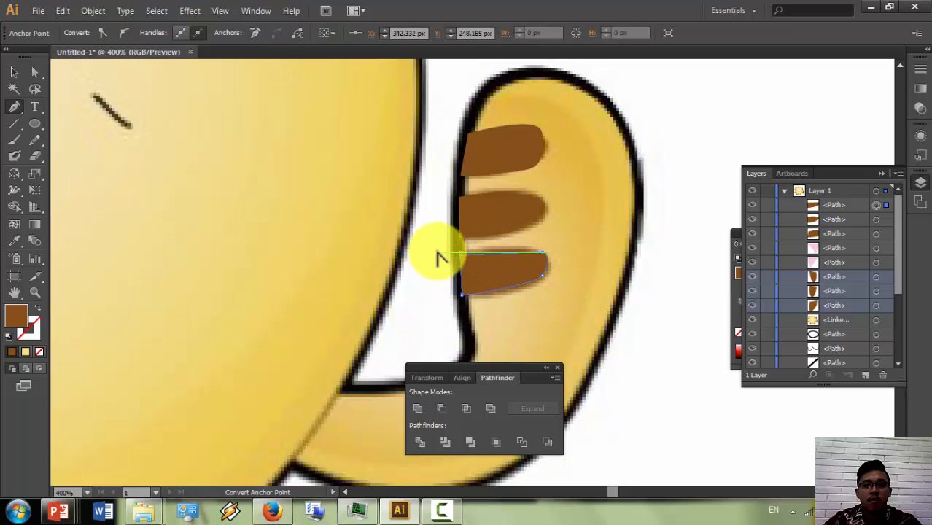
Step: Hide the linked reference image in Layer 1 and deselect the lowest tail stripe
scroll(438, 259, "down", 3)
scroll(416, 239, "down", 1)
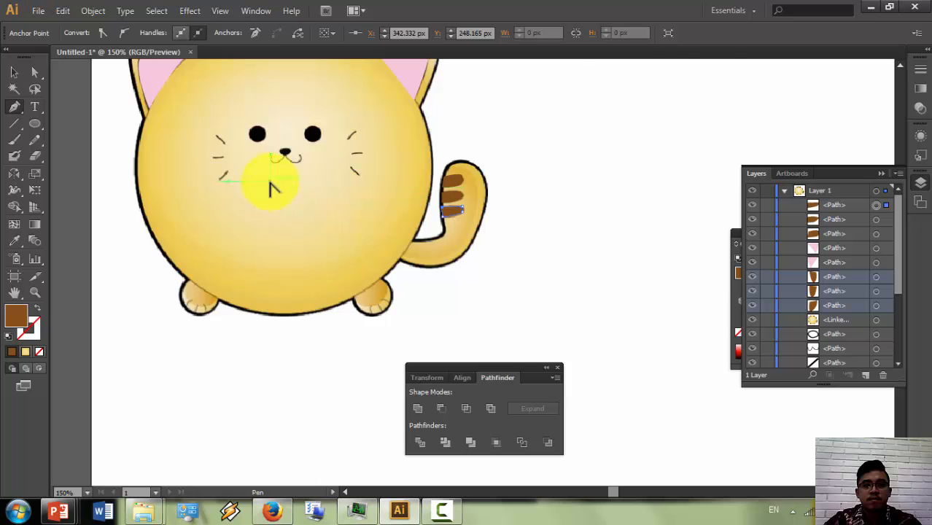
scroll(270, 188, "up", 2)
scroll(270, 187, "down", 2)
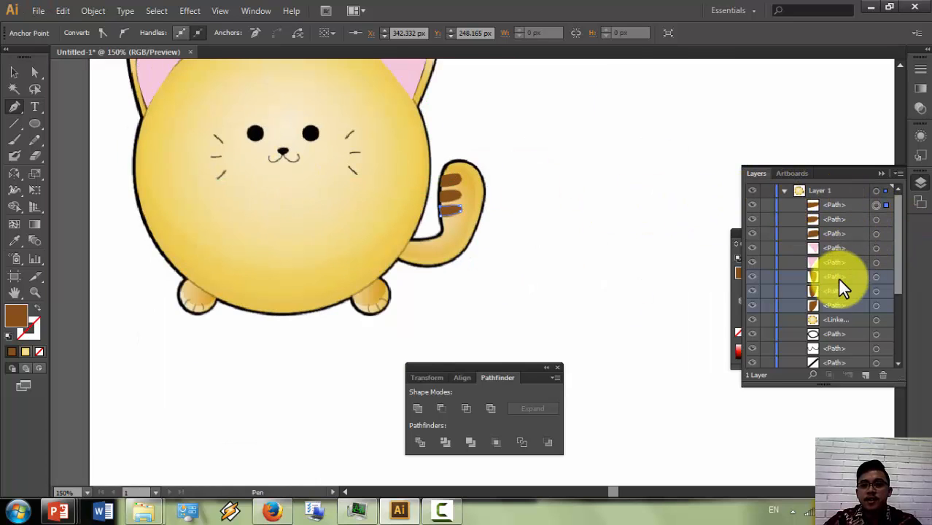
scroll(485, 205, "up", 3)
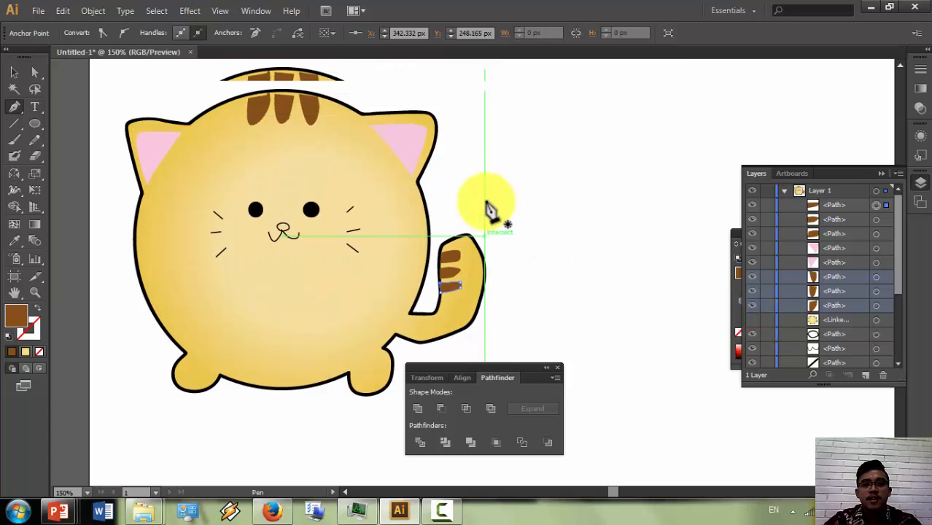
left_click(28, 71)
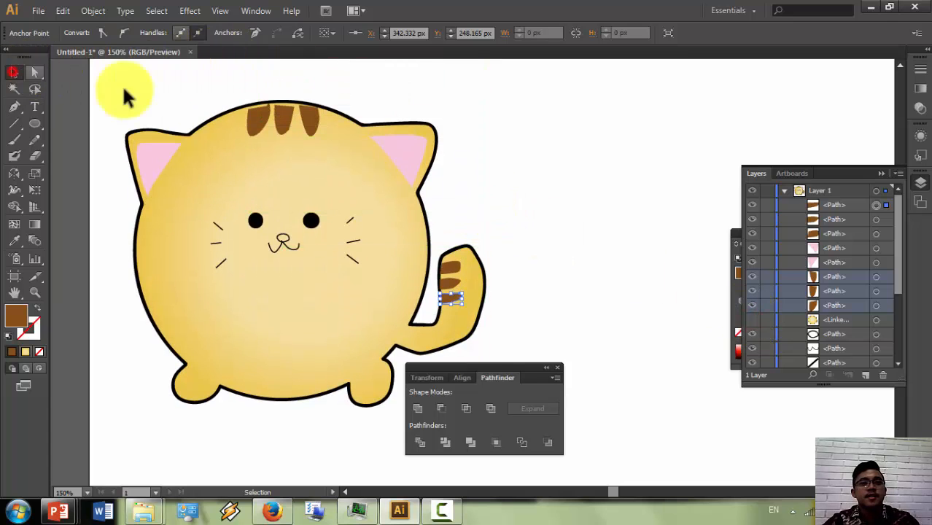
left_click(500, 173)
Step: Shift the three forehead stripes slightly up so their tops overlap the black head outline, and check the overlap up close
scroll(393, 179, "left", 1)
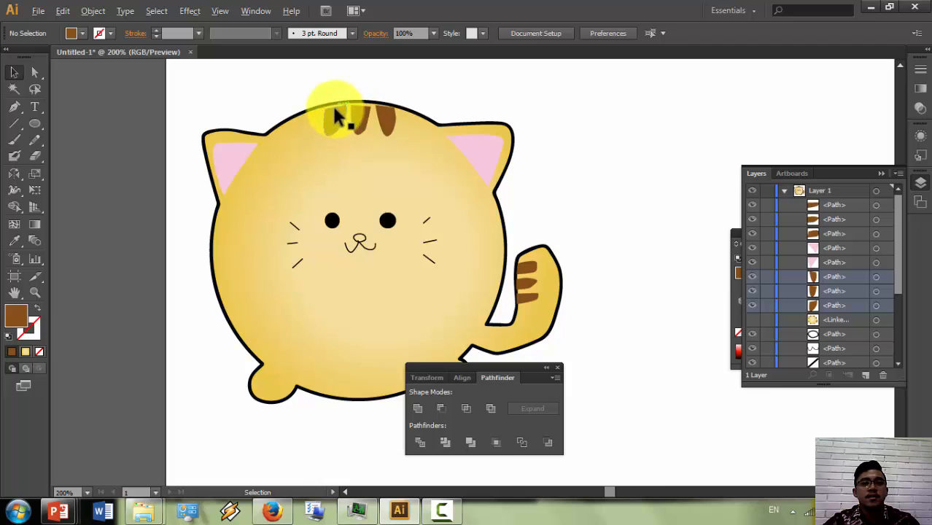
scroll(332, 115, "up", 2)
left_click_drag(339, 126, 410, 112)
scroll(372, 133, "down", 2)
left_click(416, 102)
scroll(367, 144, "down", 1)
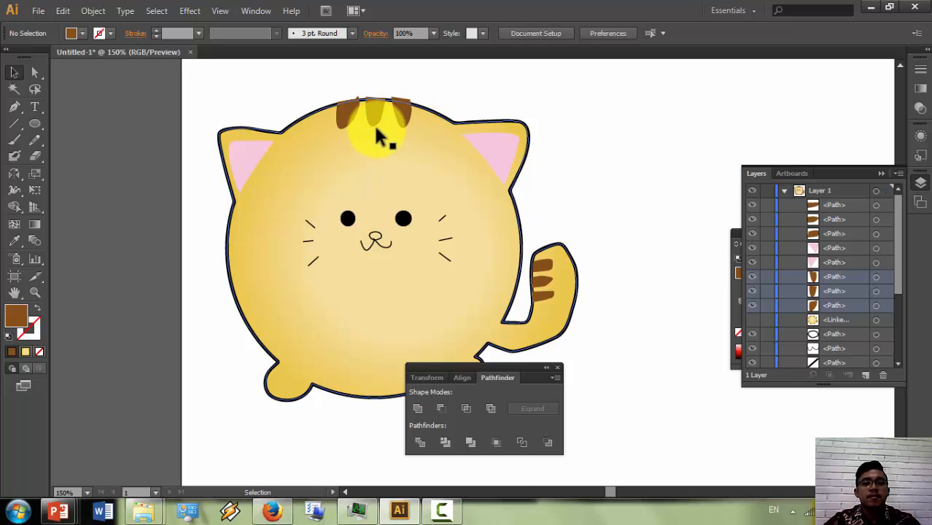
scroll(360, 115, "up", 2)
scroll(357, 106, "up", 3)
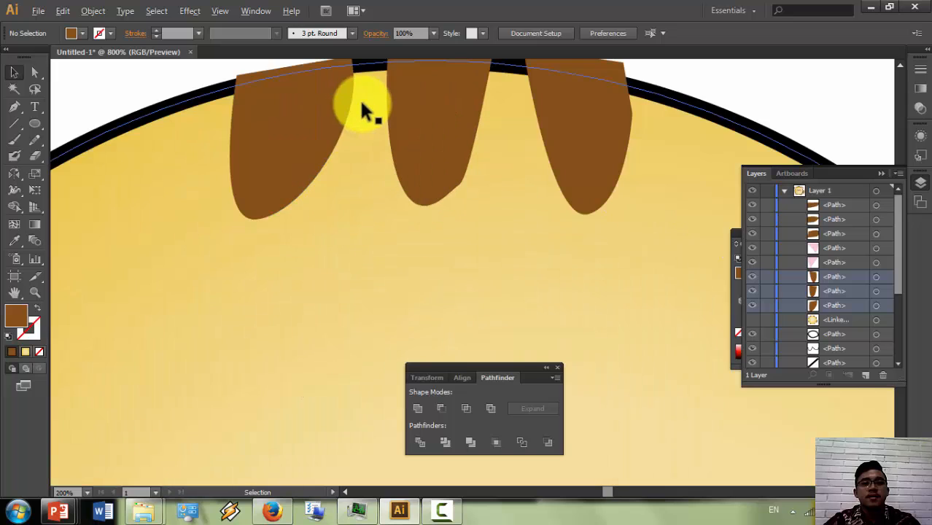
scroll(361, 108, "up", 2)
scroll(369, 116, "down", 1)
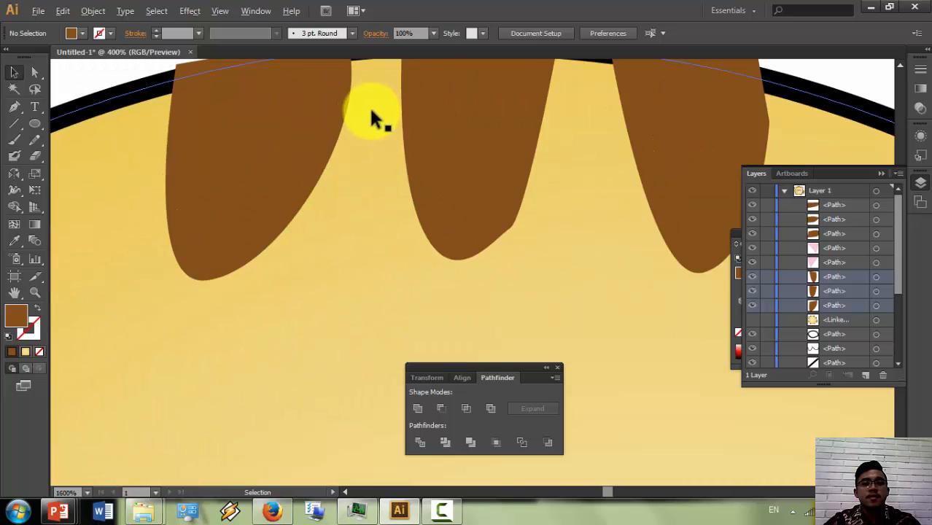
scroll(370, 110, "down", 4)
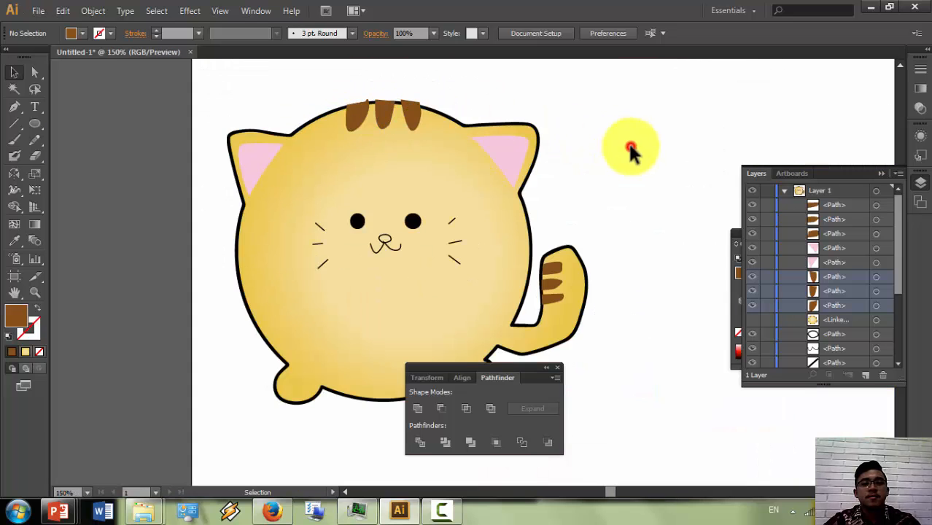
Step: Draw a slanted line segment across the outer edge of the cat's left foot and give it a black stroke
scroll(520, 190, "right", 3)
scroll(474, 192, "down", 1)
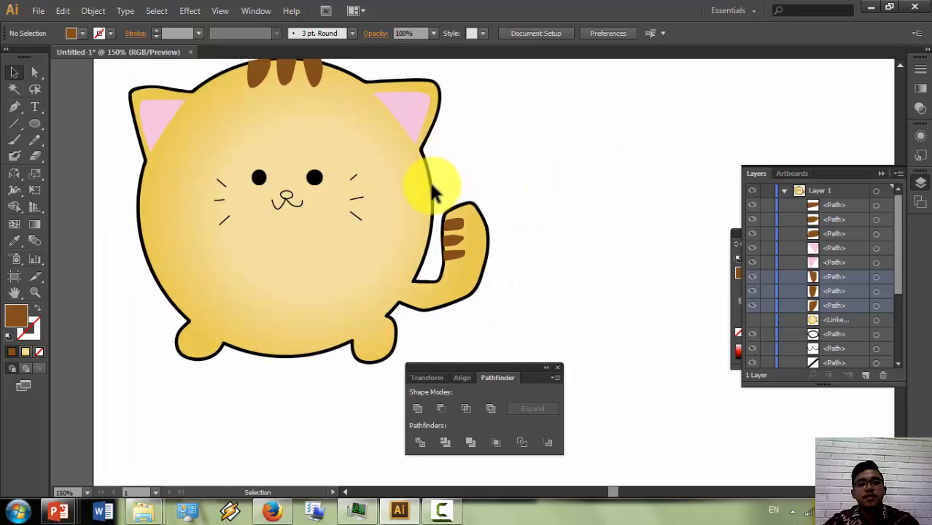
scroll(433, 193, "down", 1)
left_click(14, 123)
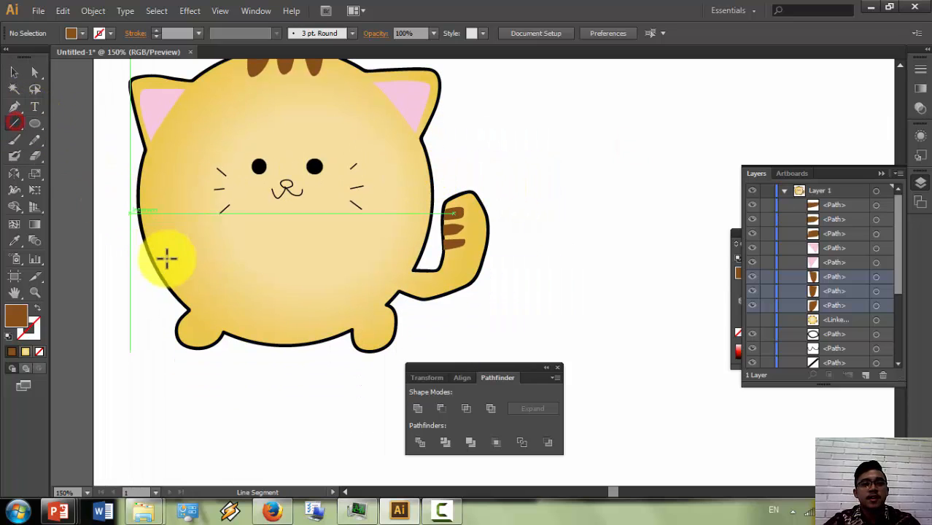
left_click_drag(194, 322, 156, 342)
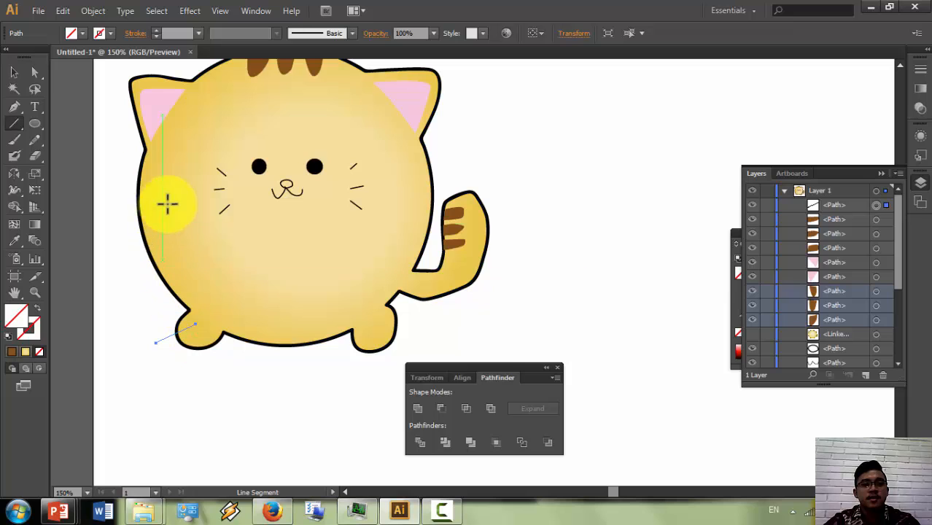
left_click(102, 32)
left_click(37, 54)
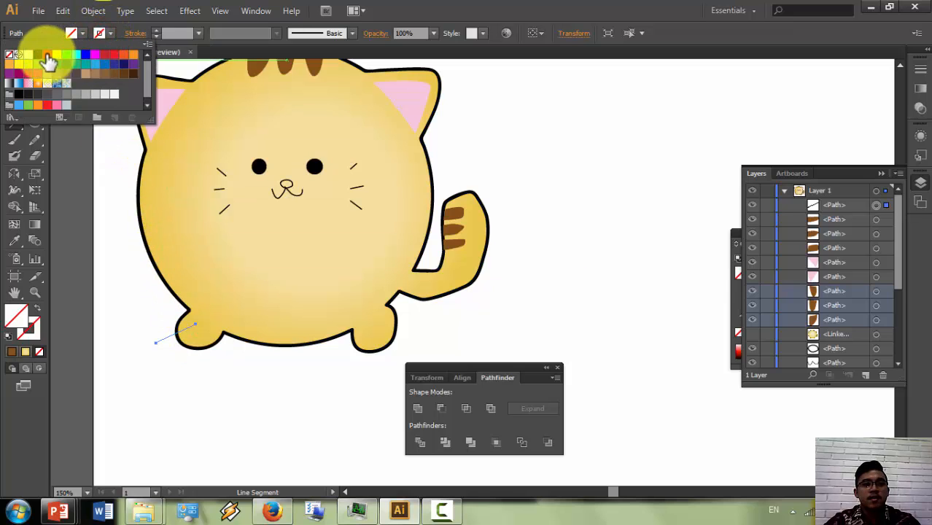
left_click(198, 331)
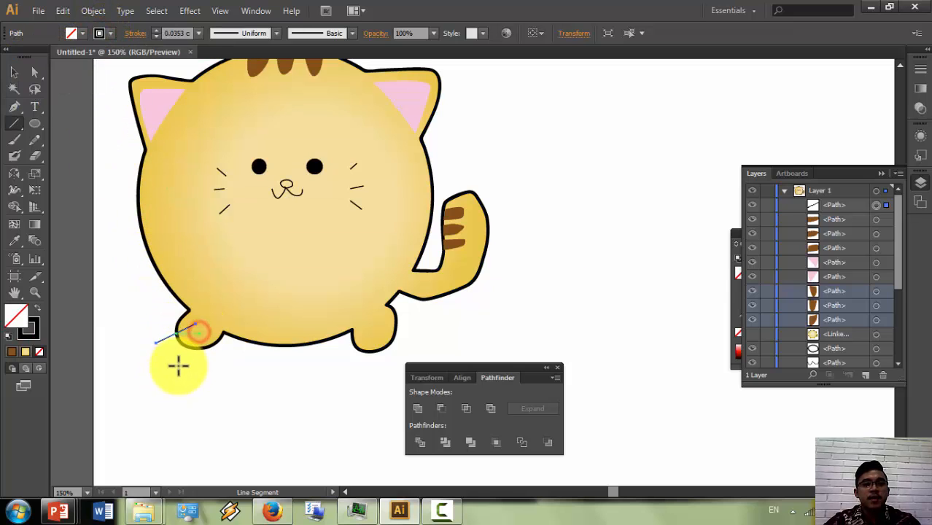
Step: Draw a second toe line across the left foot and two toe lines across the right foot, each extending past the outline
left_click_drag(176, 364, 201, 335)
left_click_drag(371, 372, 412, 360)
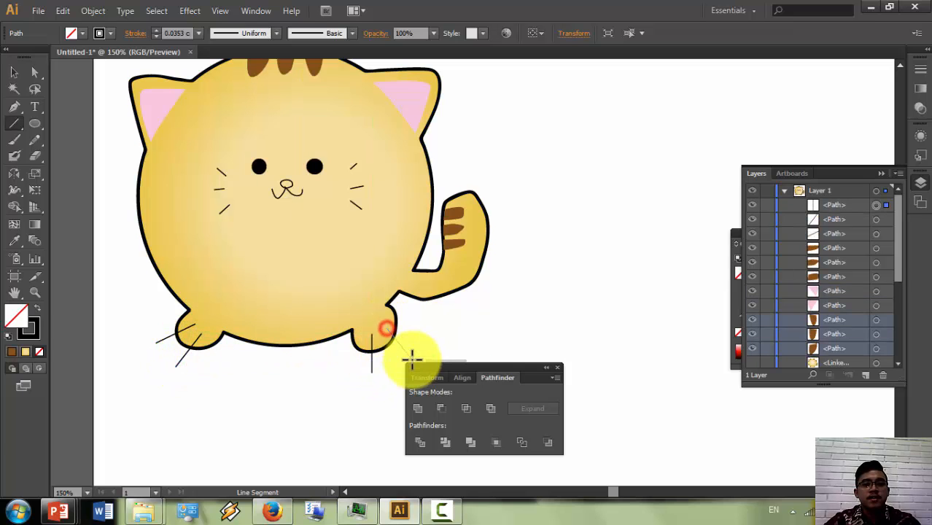
left_click(13, 72)
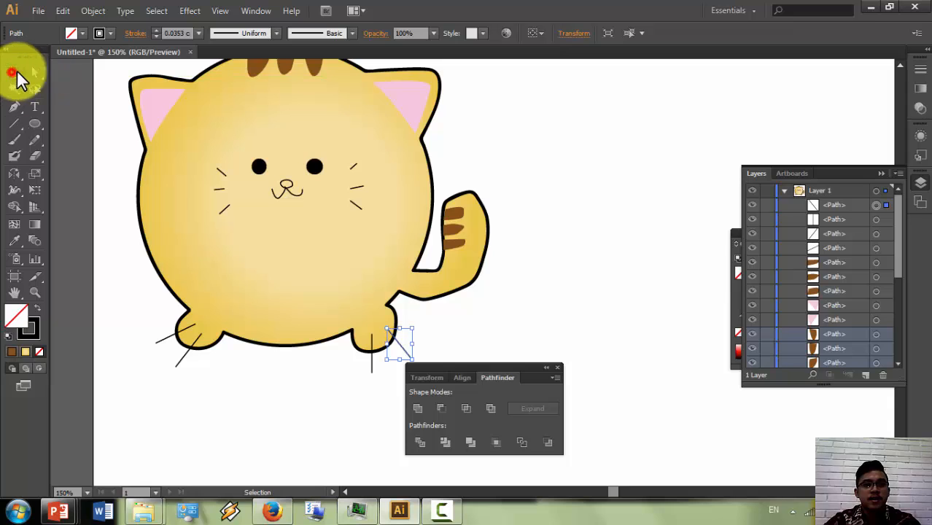
Step: Select the cat's body outline path and copy it
left_click(503, 140)
left_click(421, 145)
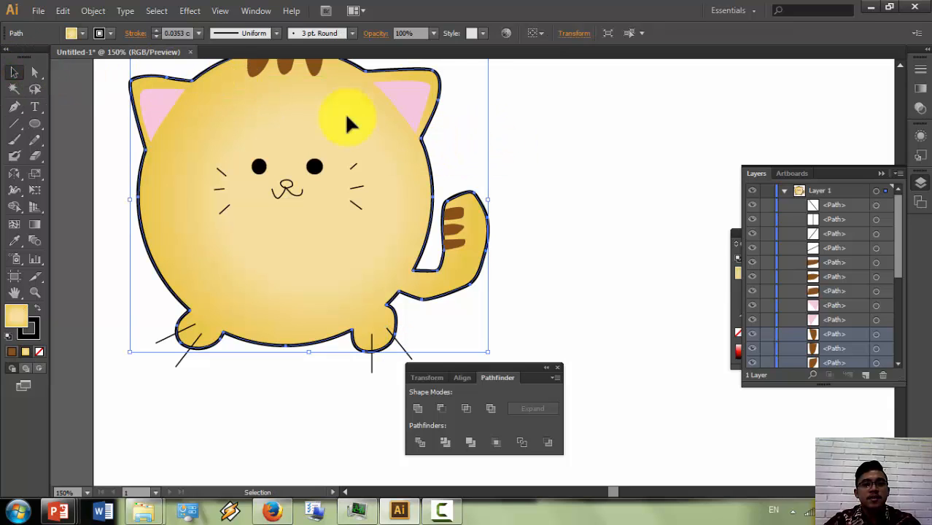
right_click(425, 147)
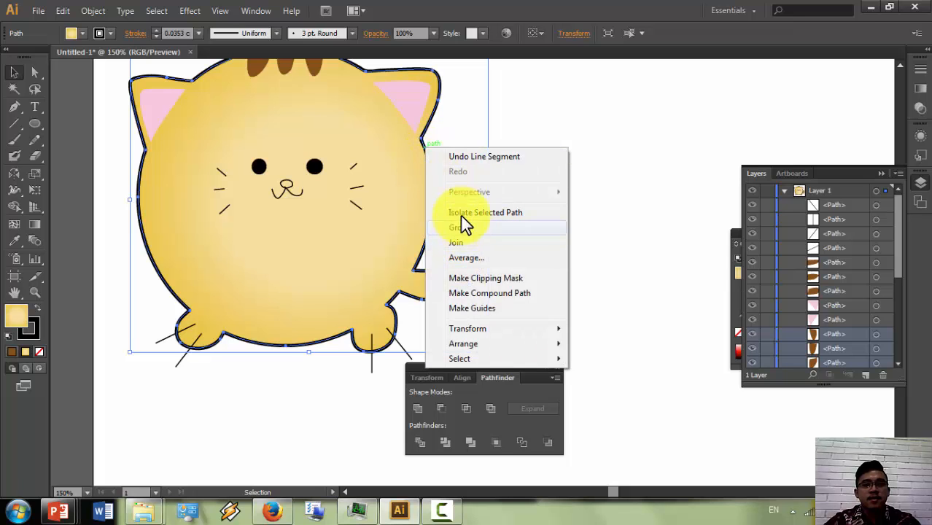
left_click(70, 11)
left_click(65, 12)
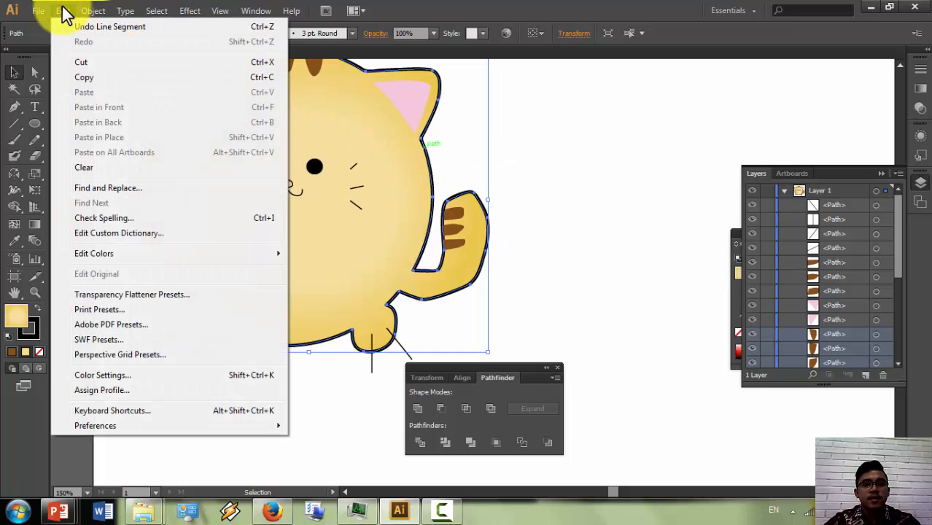
left_click(88, 77)
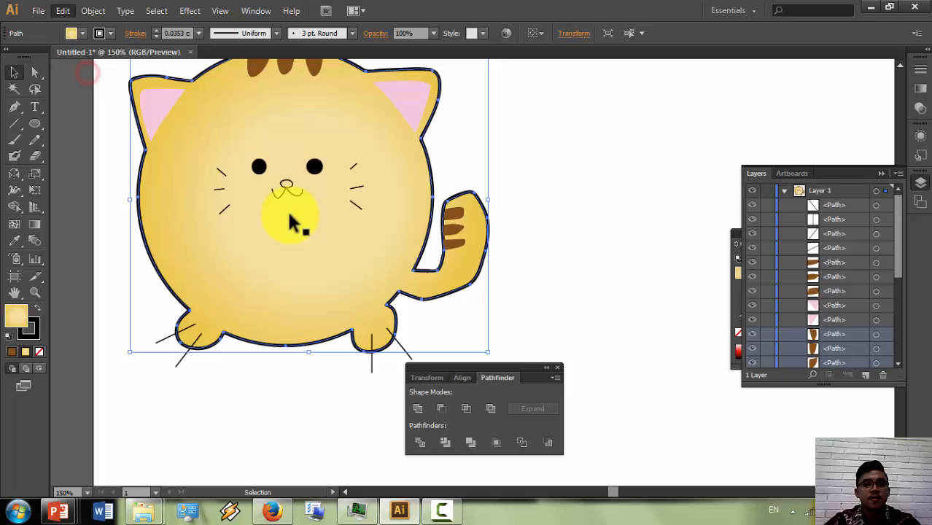
Step: Select the four toe lines on the feet and paste the copied body path in front of them
left_click(402, 349)
scroll(412, 321, "down", 1)
left_click(412, 295)
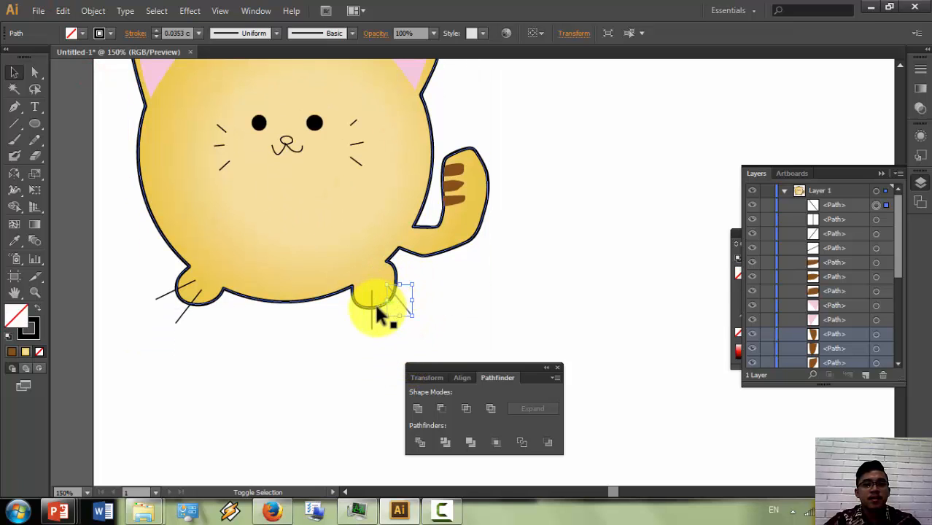
left_click(370, 315, "shift")
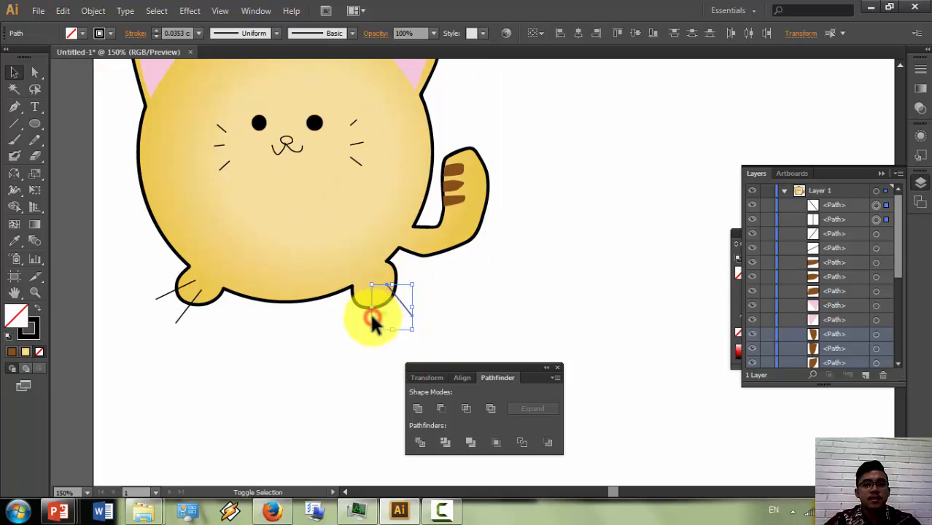
left_click(182, 315, "shift")
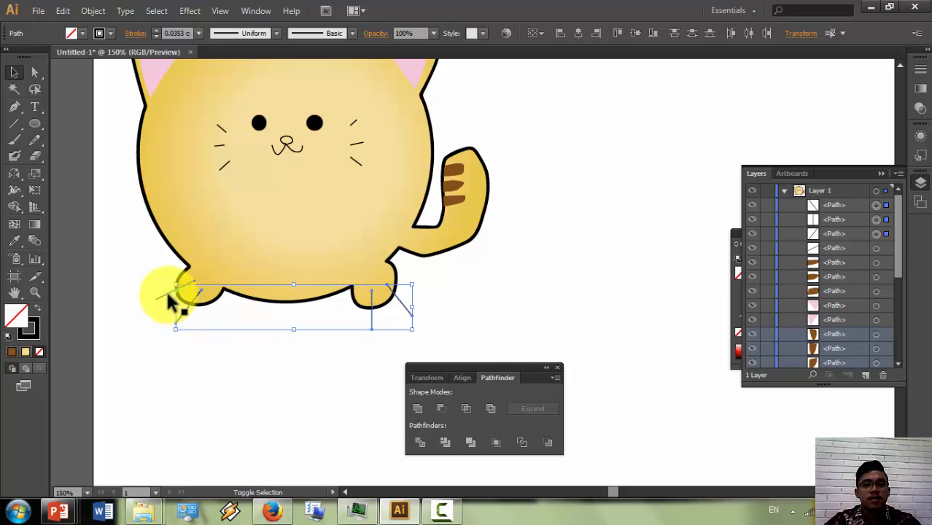
left_click(165, 288, "shift")
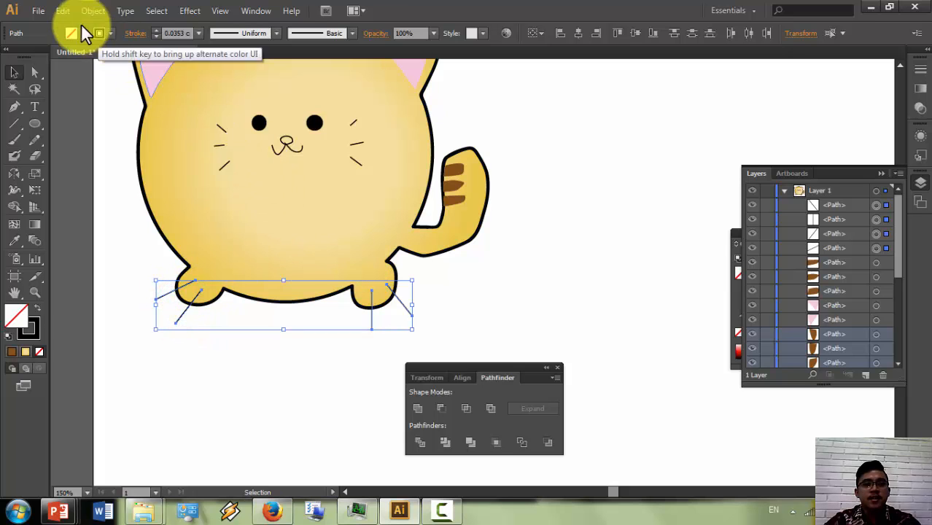
left_click(63, 11)
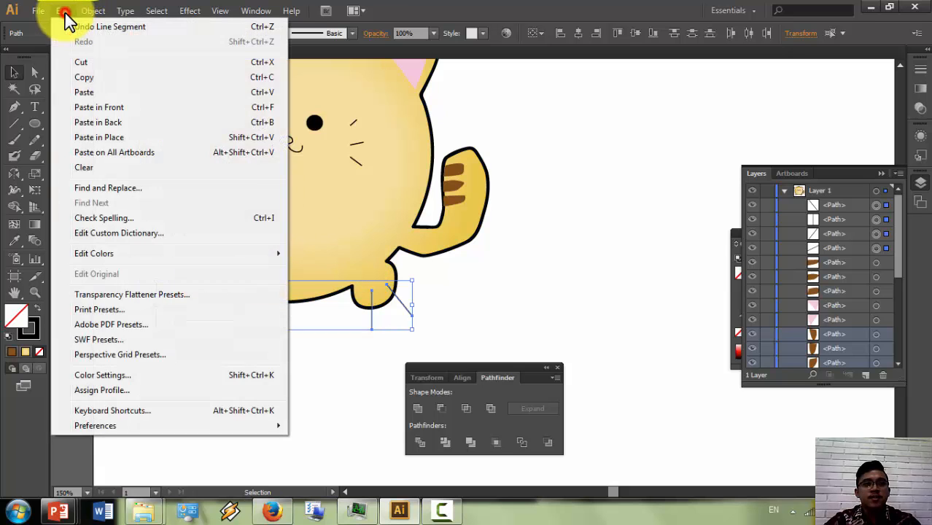
left_click(100, 111)
Step: Make a clipping mask from the pasted body copy and the four toe lines, and deselect the resulting group
scroll(259, 150, "up", 1)
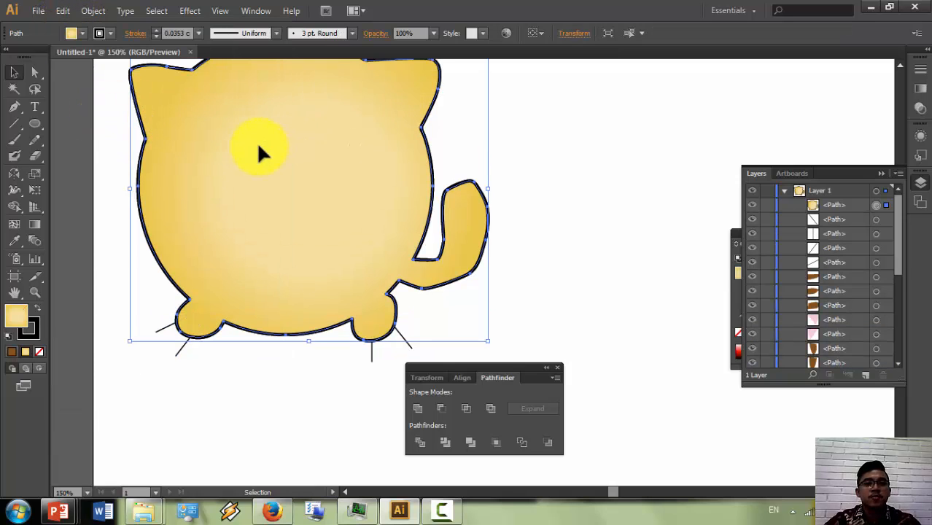
scroll(256, 142, "up", 2)
scroll(256, 141, "down", 2)
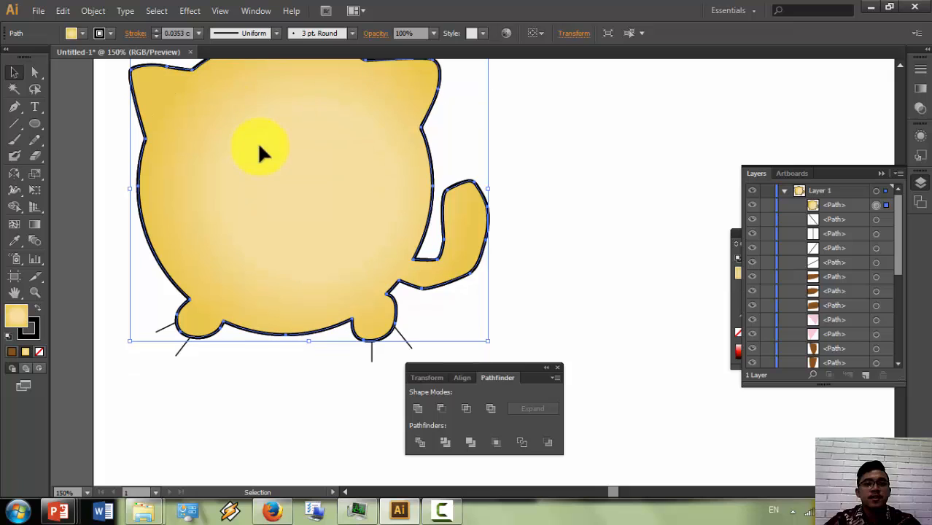
left_click(372, 357, "shift")
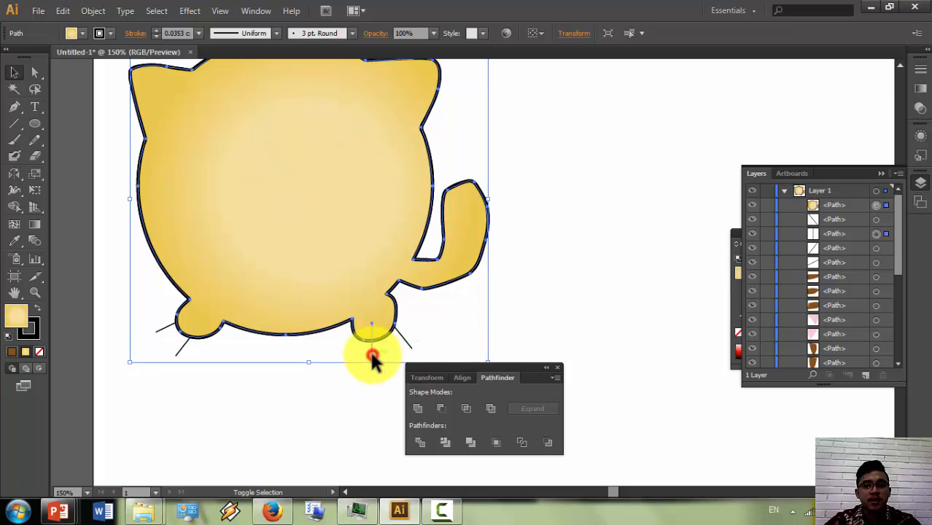
left_click(408, 340, "shift")
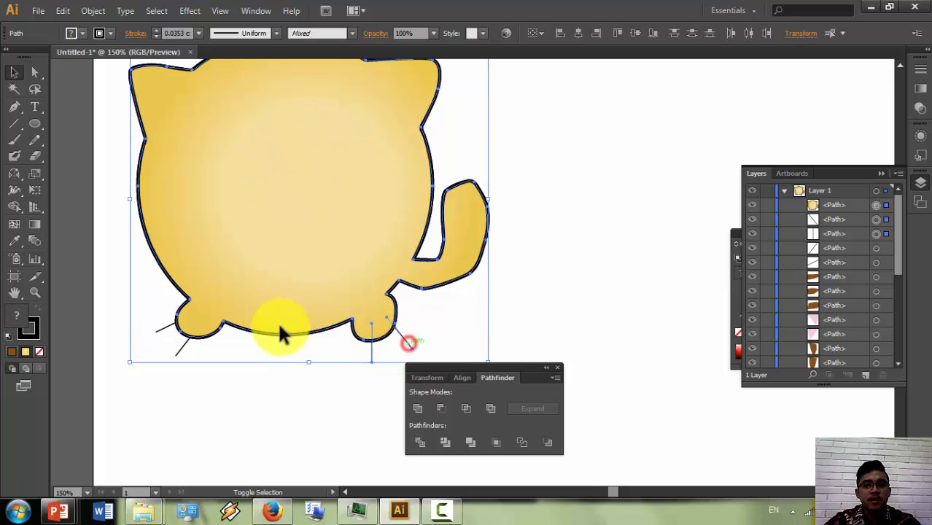
left_click(177, 351, "shift")
left_click(162, 331, "shift")
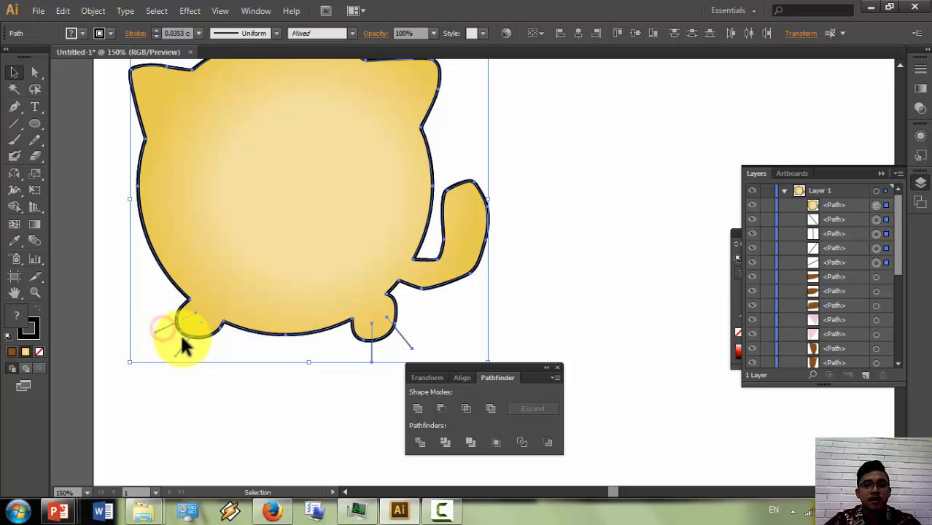
right_click(188, 334)
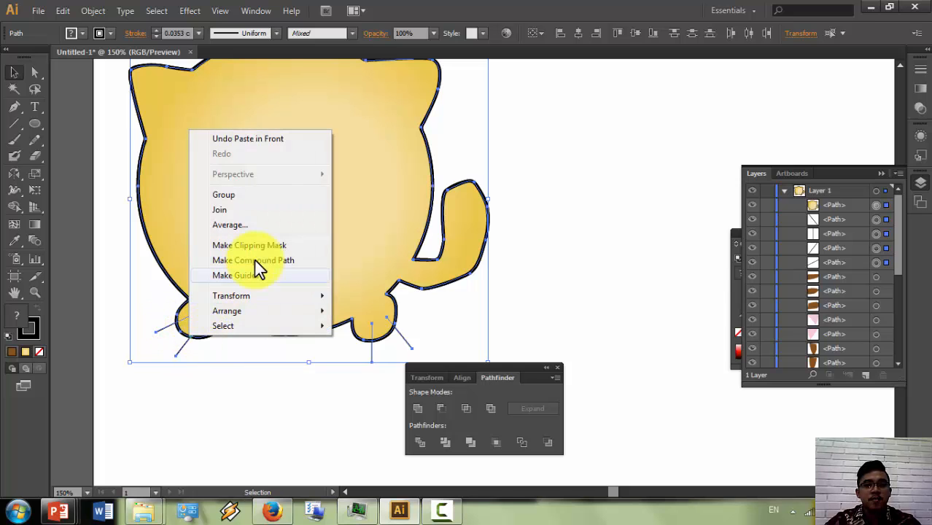
left_click(276, 245)
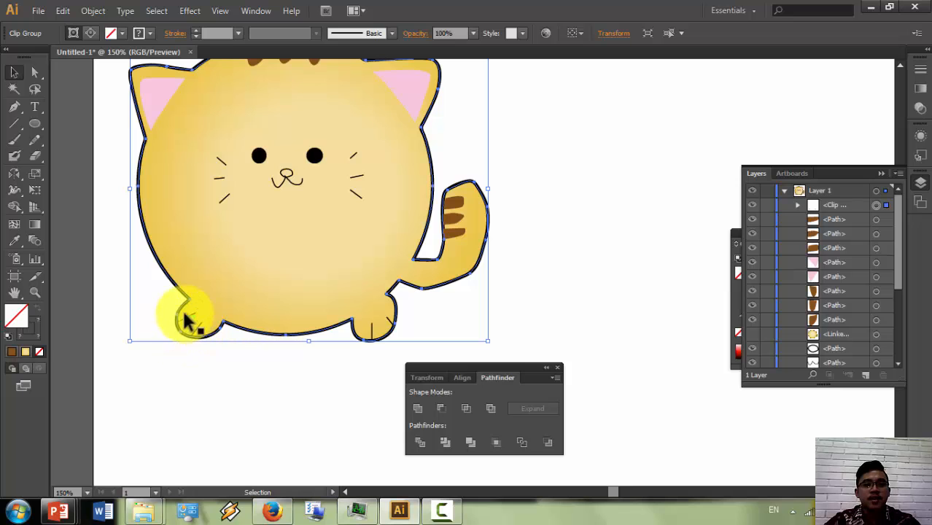
scroll(208, 264, "up", 2)
left_click(563, 223)
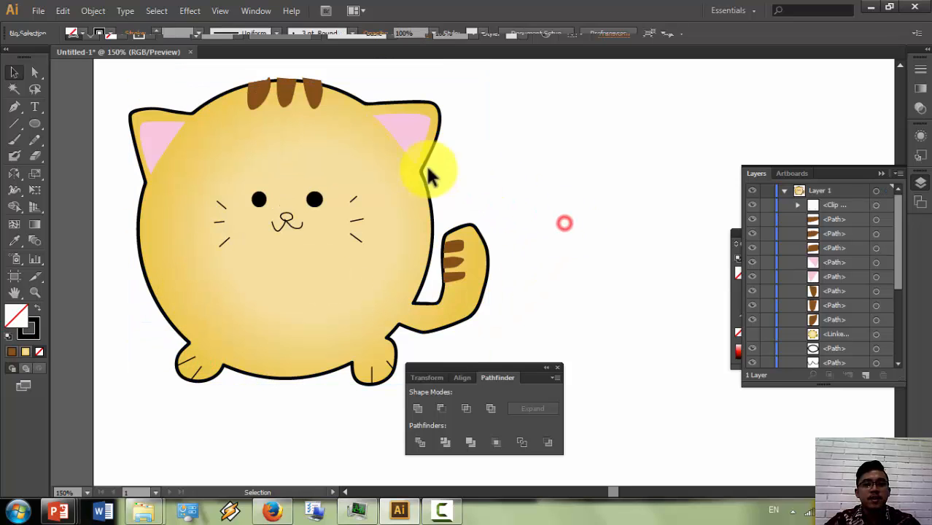
Step: Fill the cat's oval nose with black
scroll(187, 141, "down", 4)
scroll(386, 241, "up", 2)
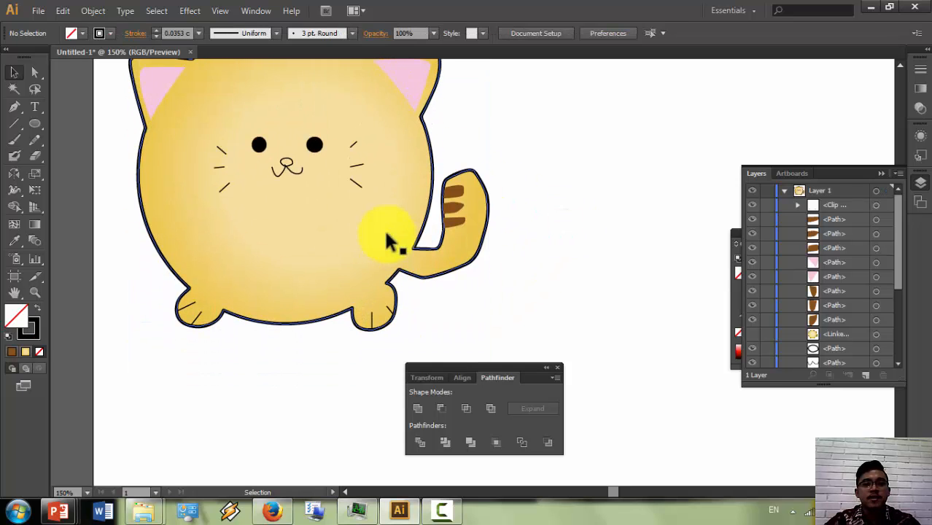
scroll(384, 230, "up", 2)
scroll(438, 225, "down", 2)
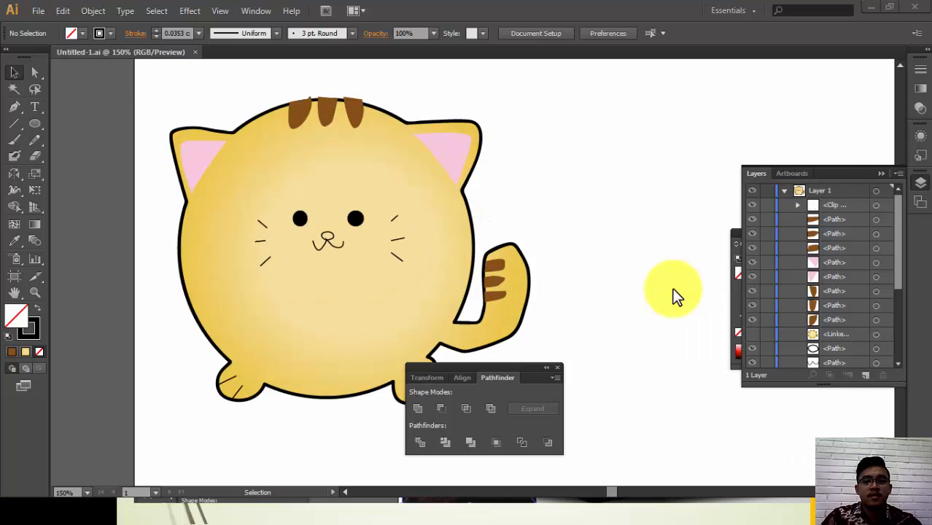
left_click(330, 242)
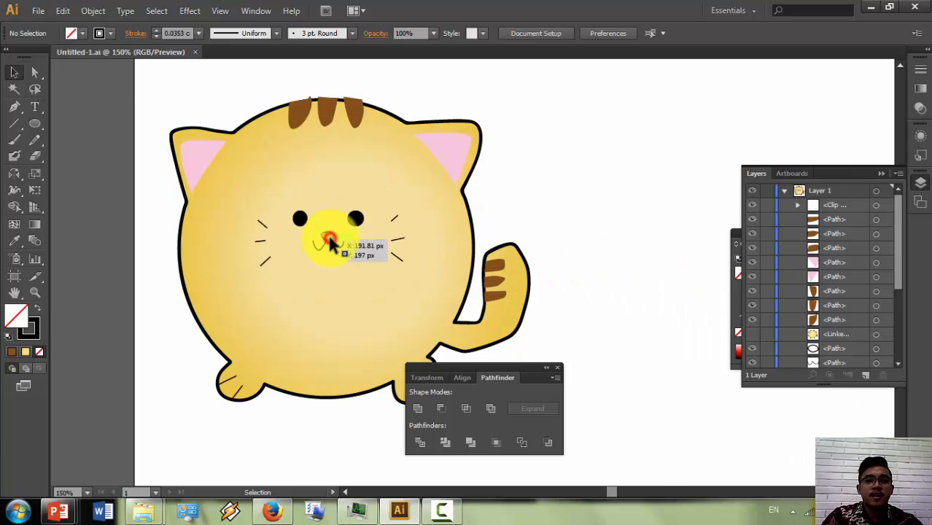
scroll(330, 242, "up", 3)
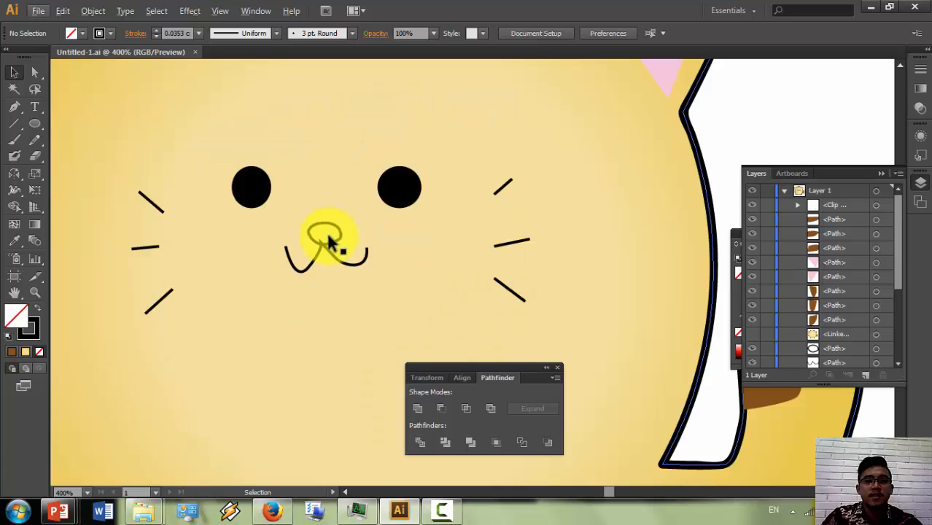
left_click(327, 228)
left_click(73, 32)
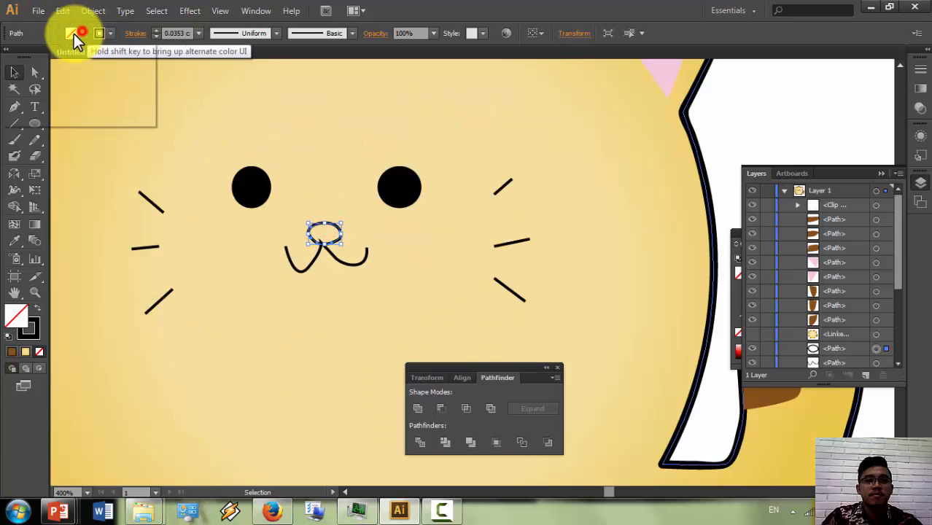
left_click(37, 57)
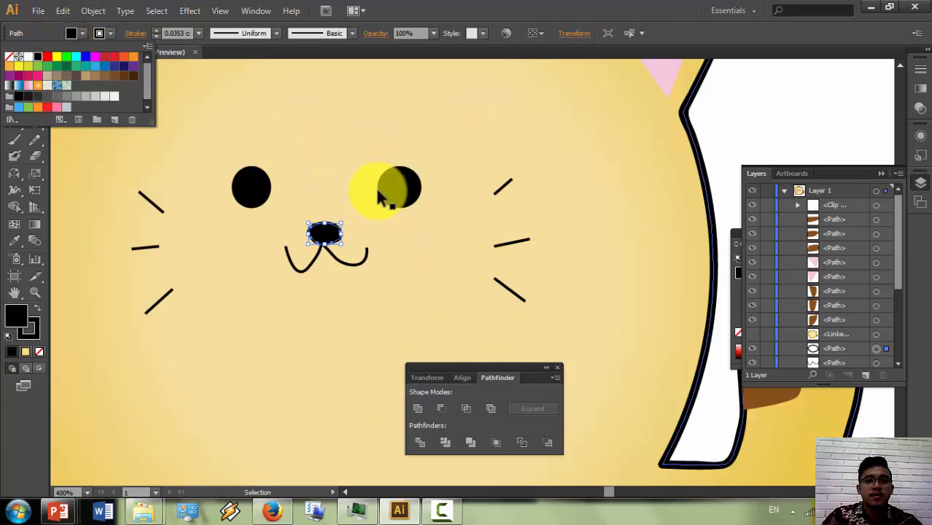
left_click(548, 171)
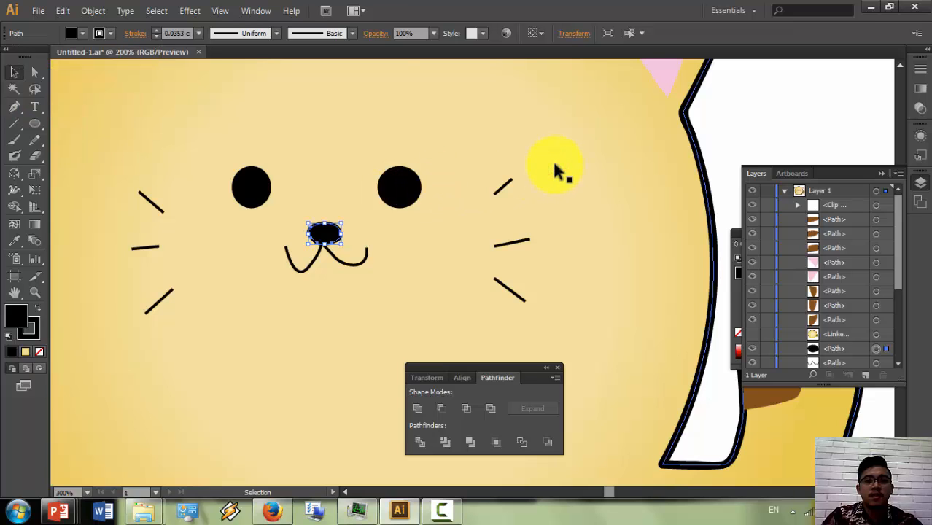
Step: Move the three brown forehead stripes further up so their tops extend past the black head outline
scroll(554, 174, "down", 4)
scroll(500, 162, "up", 1)
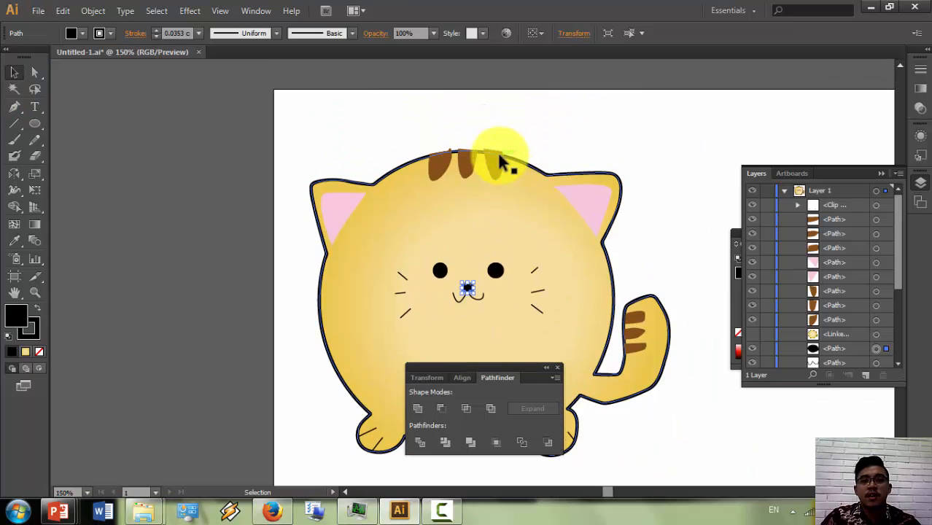
scroll(500, 162, "up", 3)
scroll(487, 162, "up", 3)
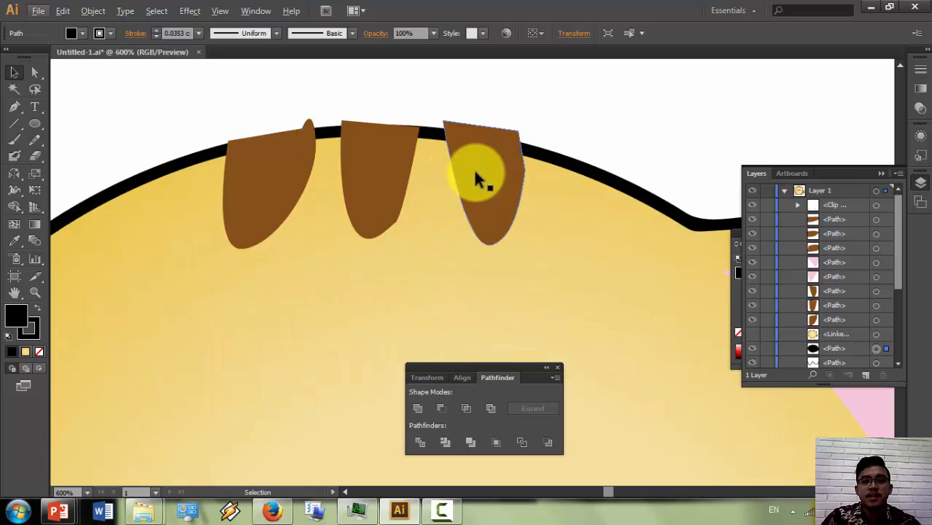
left_click_drag(474, 181, 378, 171)
left_click_drag(278, 179, 265, 166)
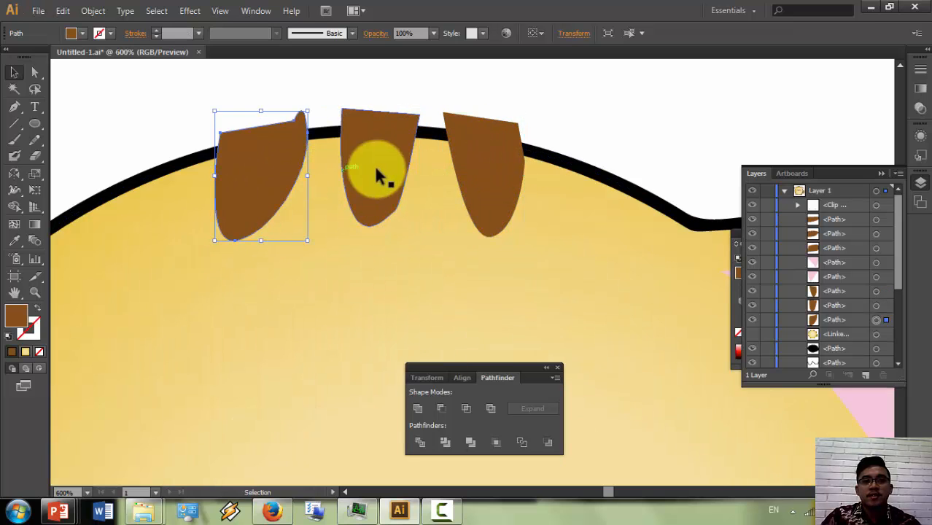
scroll(552, 170, "down", 2)
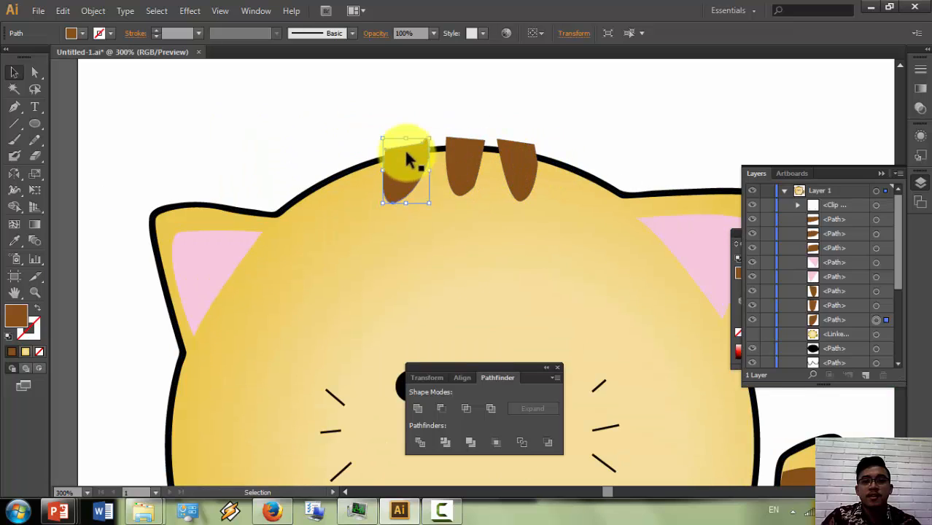
left_click(301, 154)
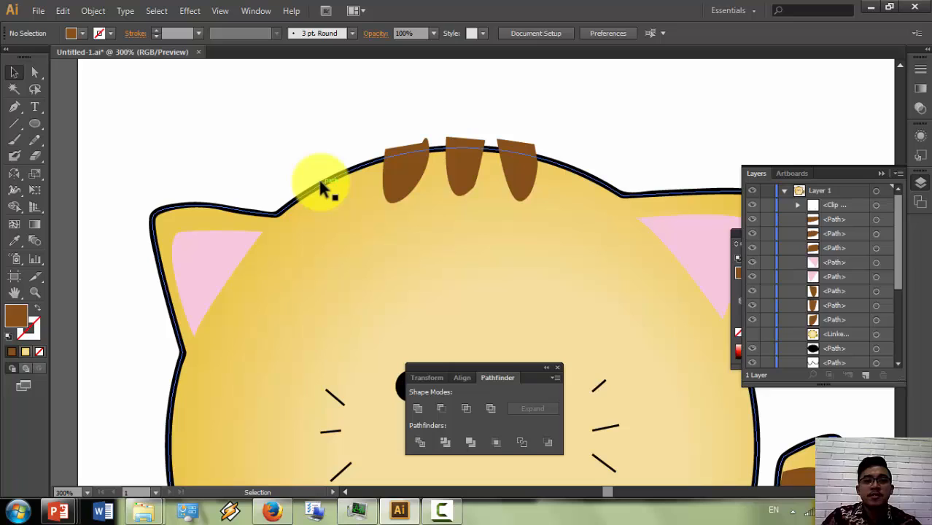
left_click(322, 188)
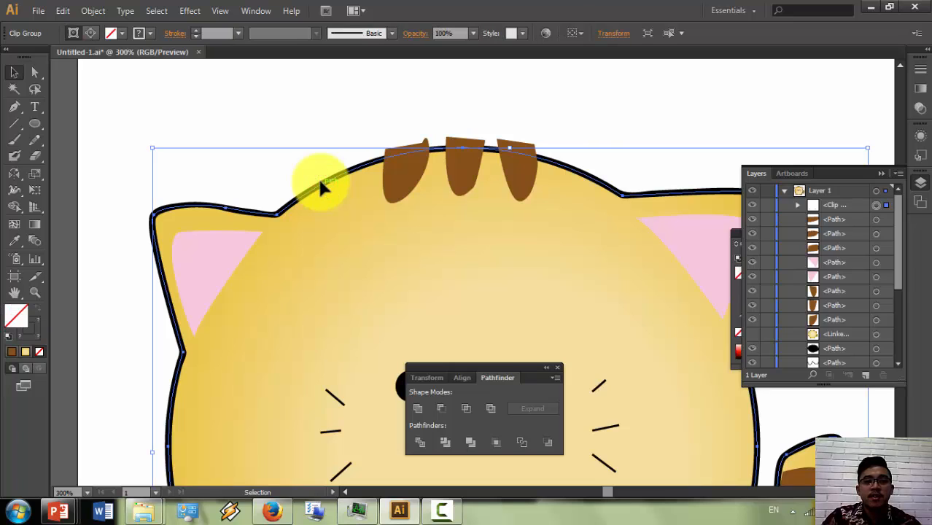
left_click(320, 182)
right_click(320, 183)
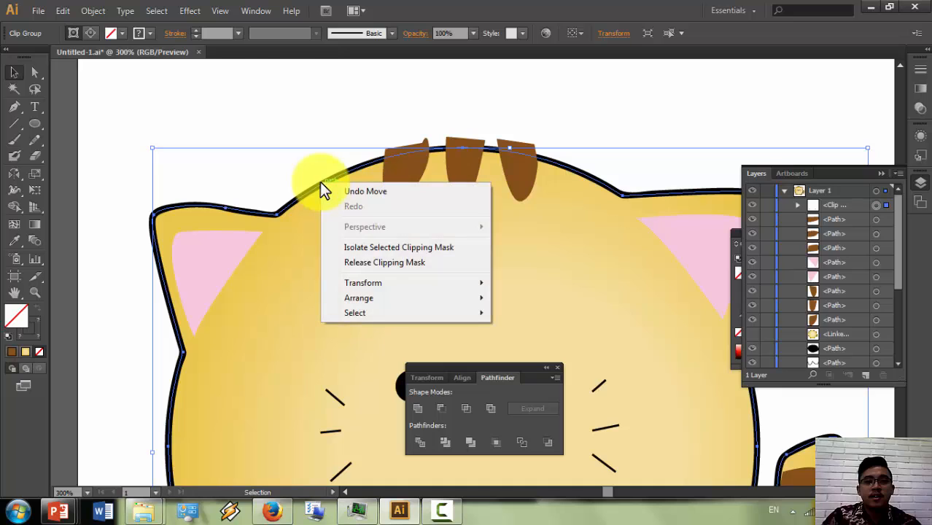
Step: Draw the lower edge of a Pen path around the three forehead stripes and give it the default white fill and black stroke
left_click(16, 107)
scroll(397, 156, "up", 2)
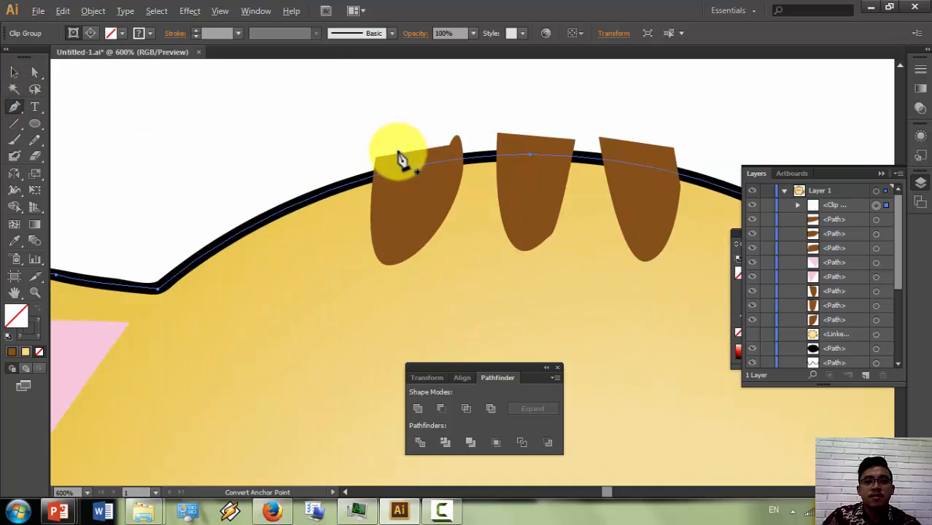
left_click(399, 156)
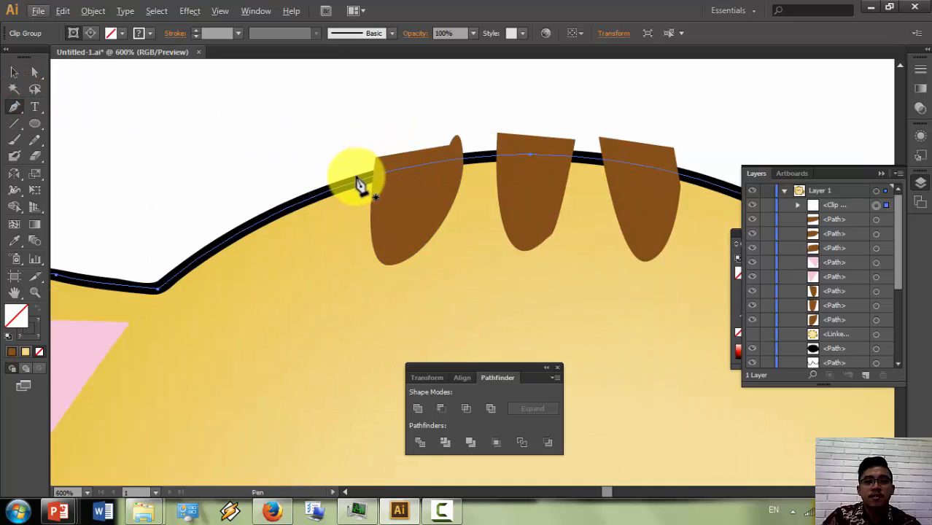
left_click(634, 165)
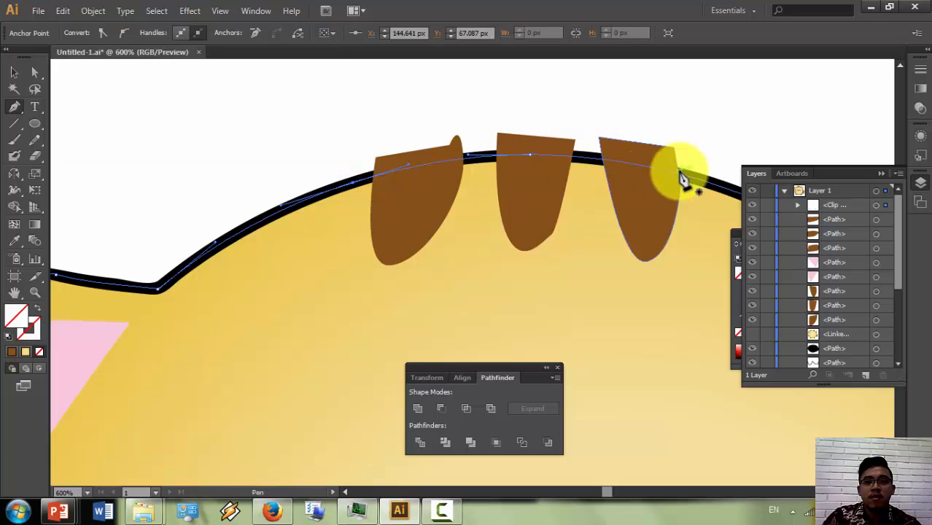
left_click(348, 241, "ctrl")
left_click(330, 211)
left_click_drag(391, 281, 430, 285)
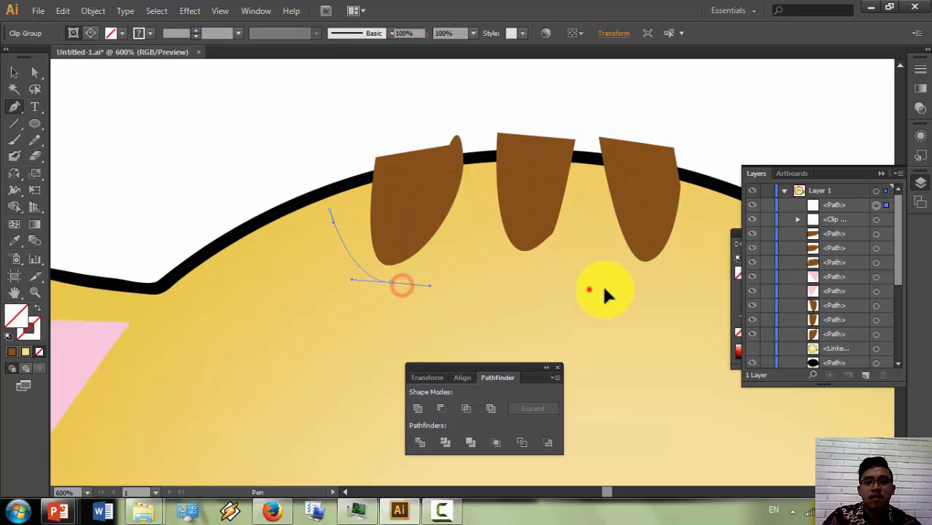
left_click_drag(589, 290, 608, 289)
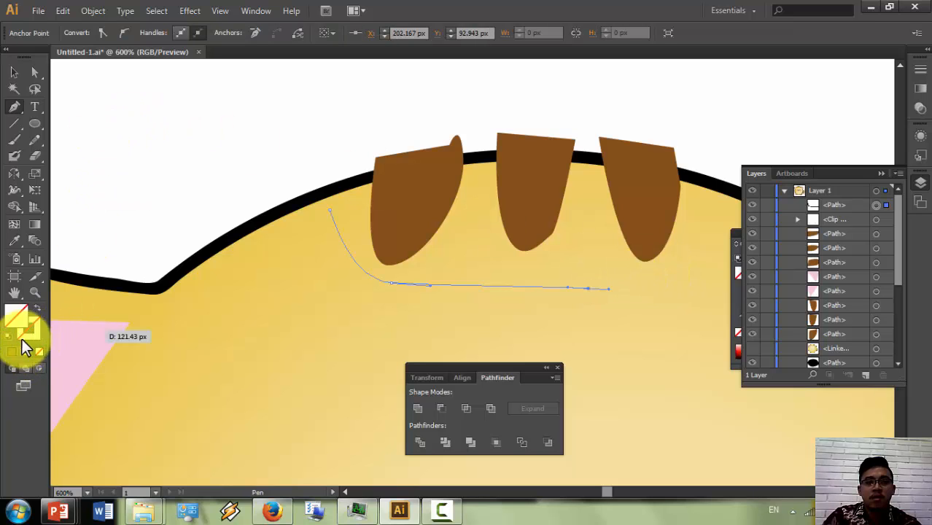
left_click(9, 336)
Step: Continue the path up beside the rightmost stripe and back along the curve of the head outline, past the leftmost stripe
left_click(699, 257, "ctrl")
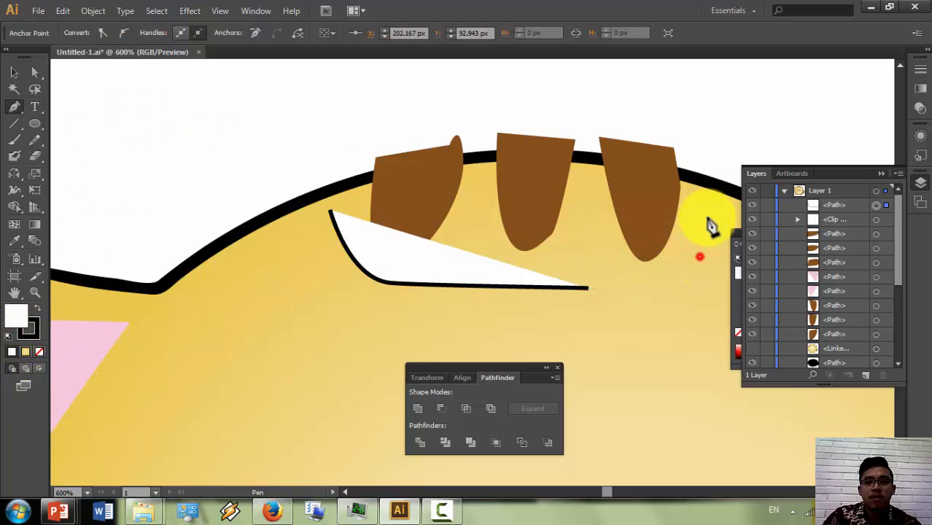
left_click(699, 256)
left_click(705, 182)
left_click_drag(601, 161, 443, 160)
left_click(348, 188)
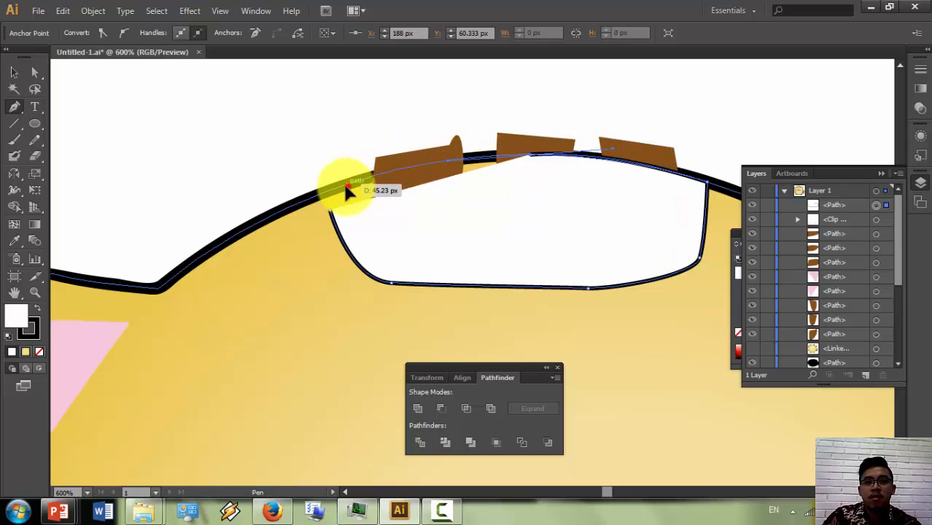
left_click_drag(349, 187, 332, 191)
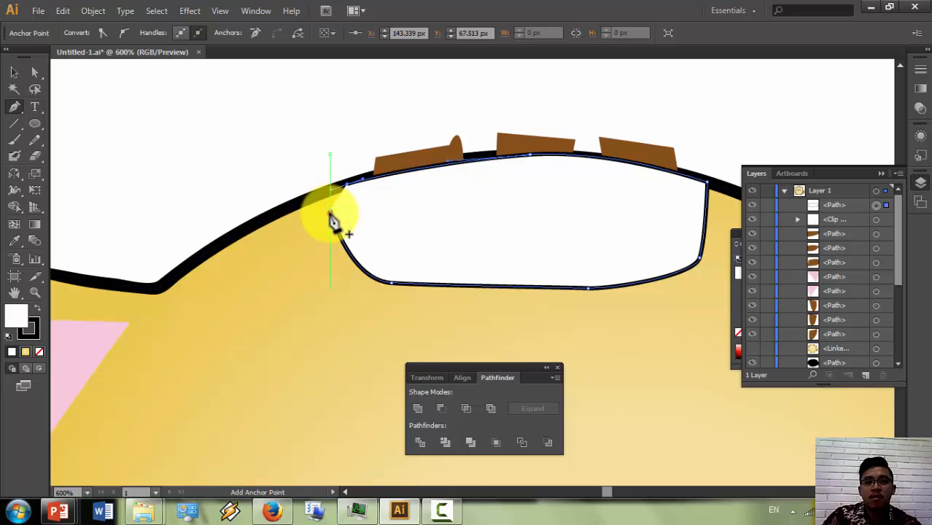
Step: Make a clipping mask from the white shape and the three brown forehead stripes, and deselect the resulting group
left_click(14, 71)
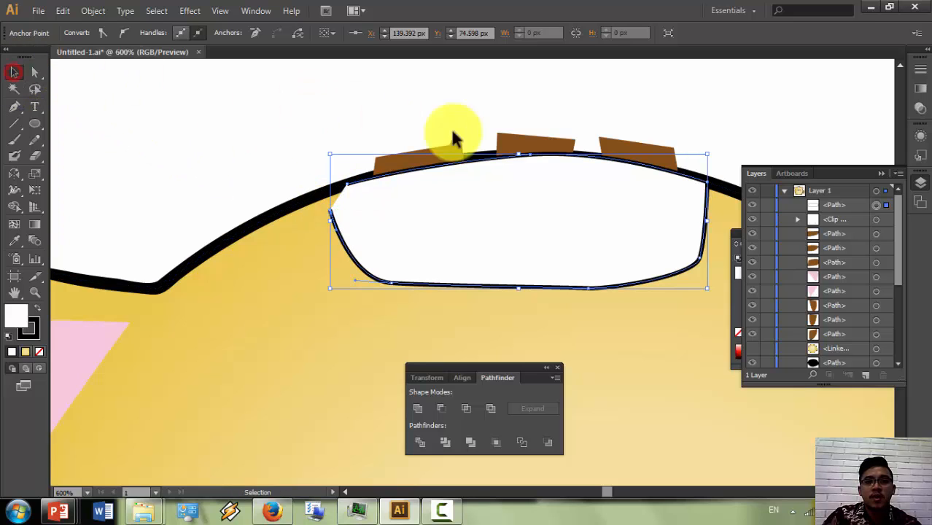
left_click(450, 151, "shift")
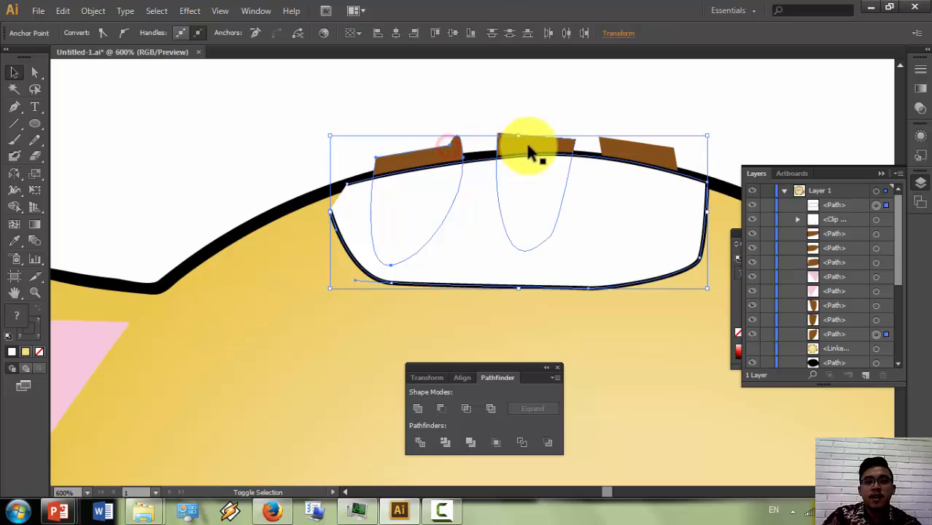
left_click(534, 149, "shift")
left_click(629, 148, "shift")
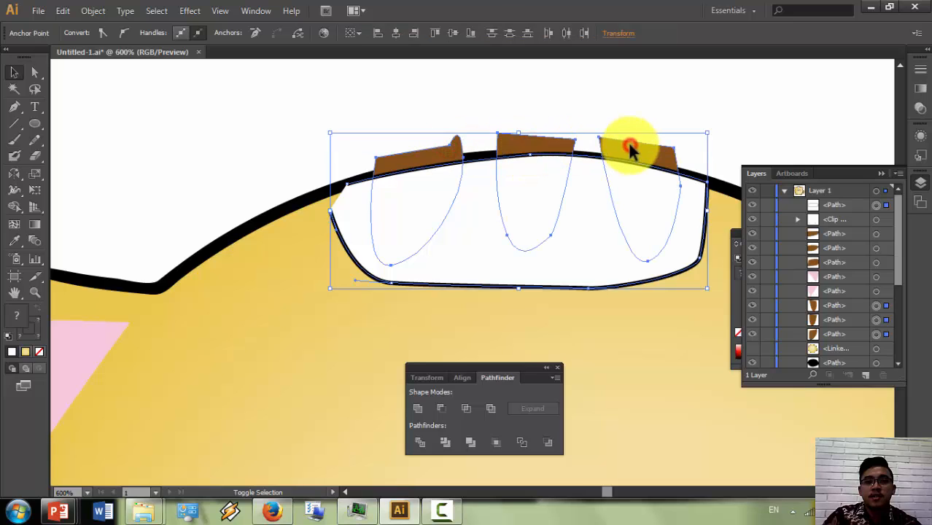
left_click(594, 169)
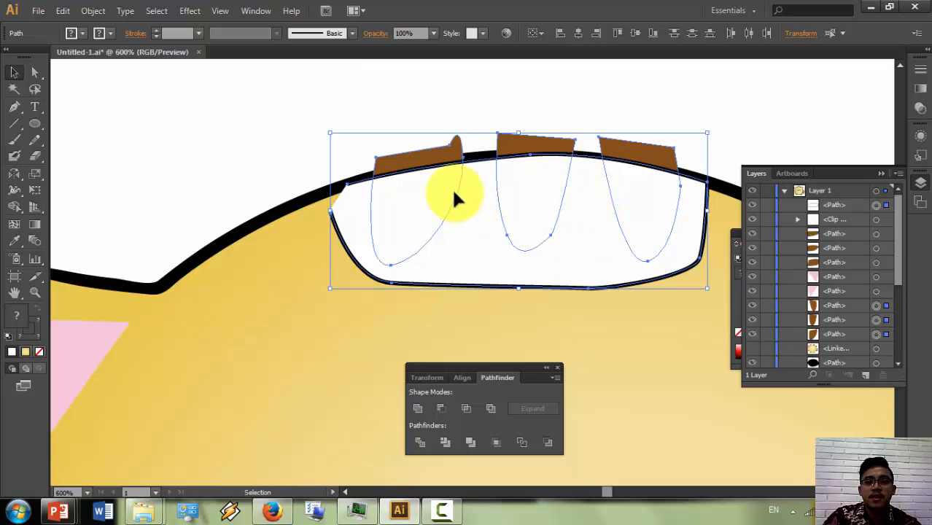
right_click(565, 177)
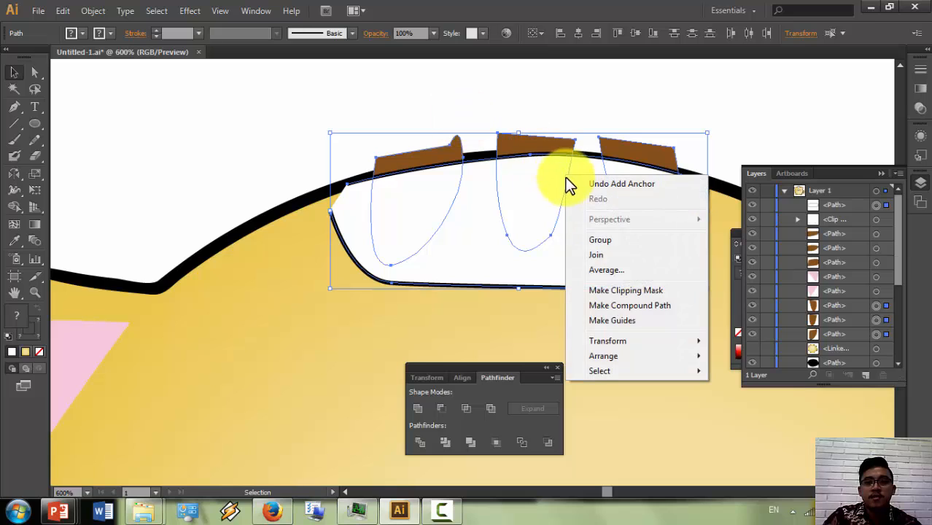
left_click(602, 290)
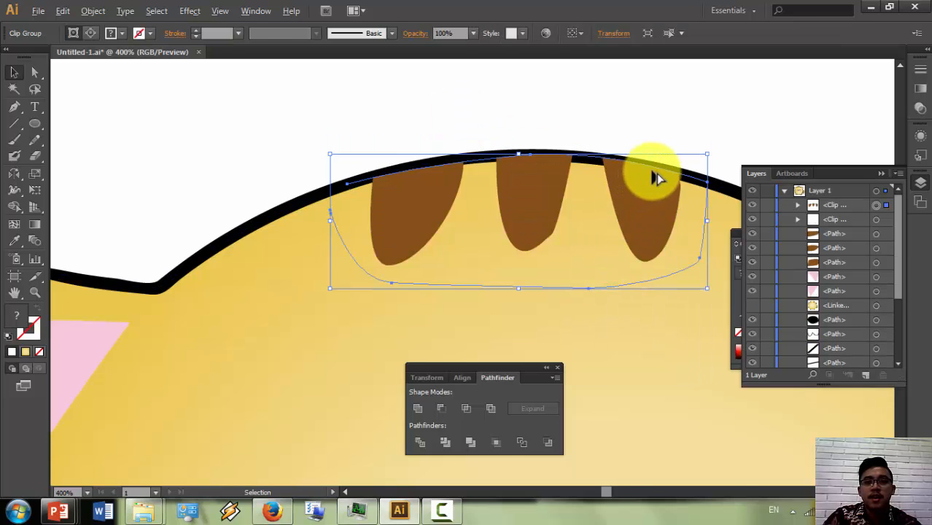
left_click(708, 146)
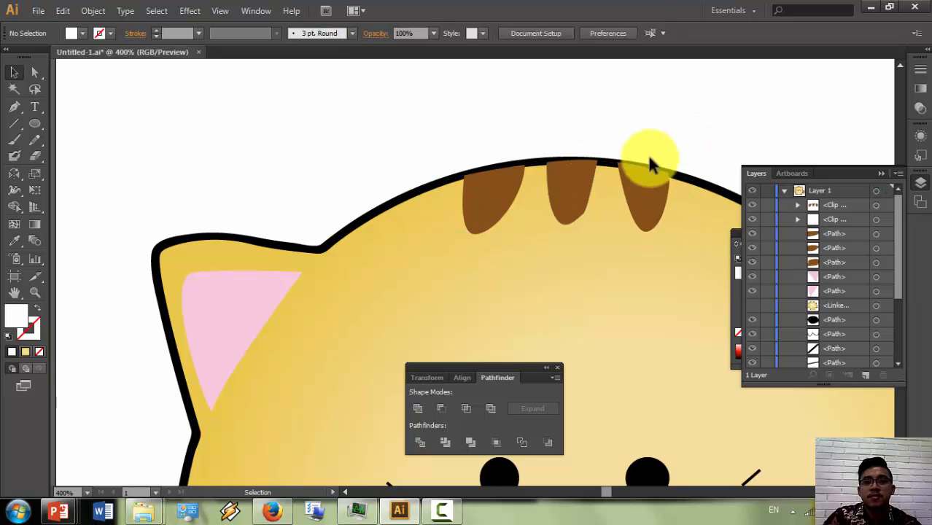
Step: Select the clipped forehead stripes and examine how they fit the head outline in the view of the whole cat
left_click(649, 198)
scroll(651, 200, "down", 2)
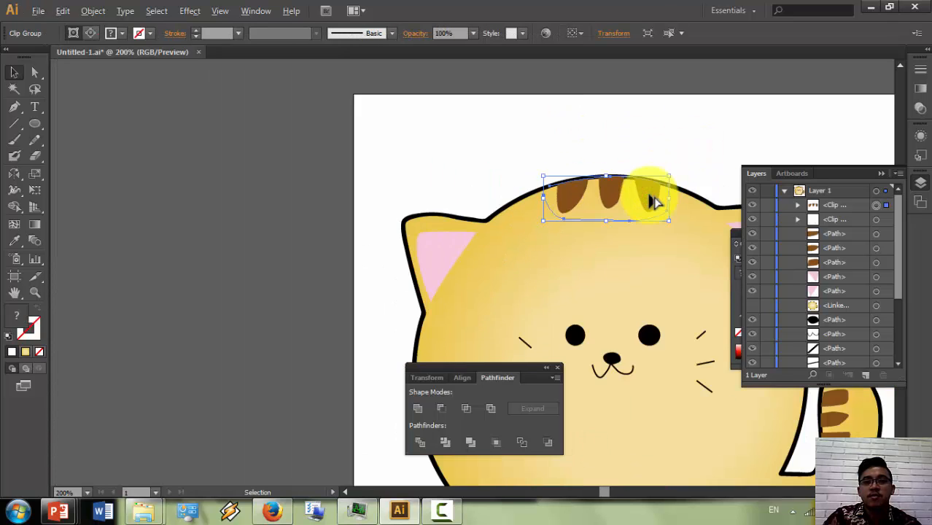
scroll(651, 199, "down", 1)
scroll(648, 199, "right", 5)
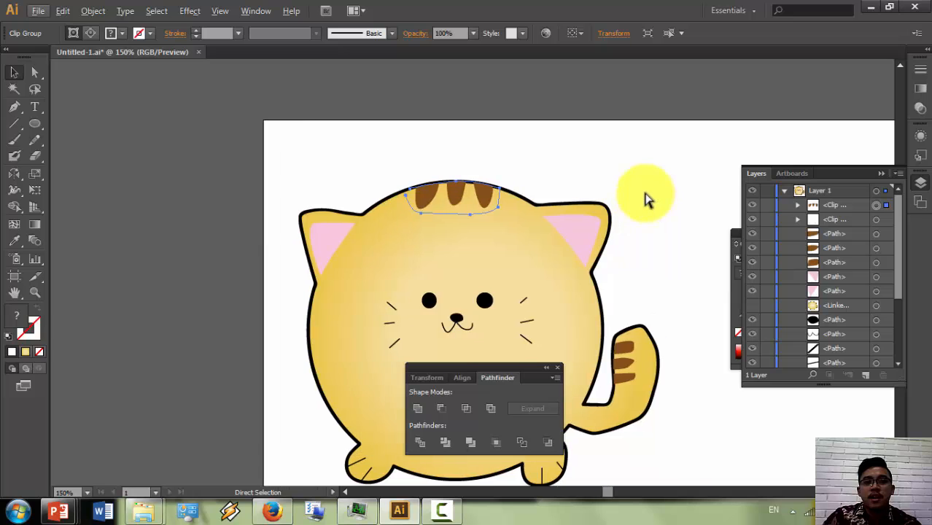
scroll(649, 197, "down", 2)
scroll(568, 202, "right", 1)
scroll(545, 204, "up", 1)
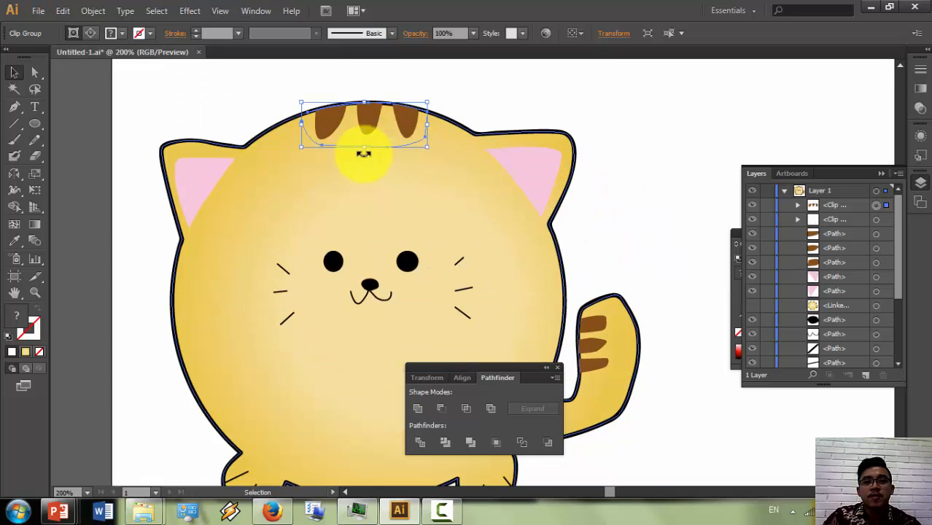
Step: Save the drawing under the new name latihanvector-kucing as an Adobe Illustrator file in the 03-TeknikDG-Vector folder
left_click(36, 13)
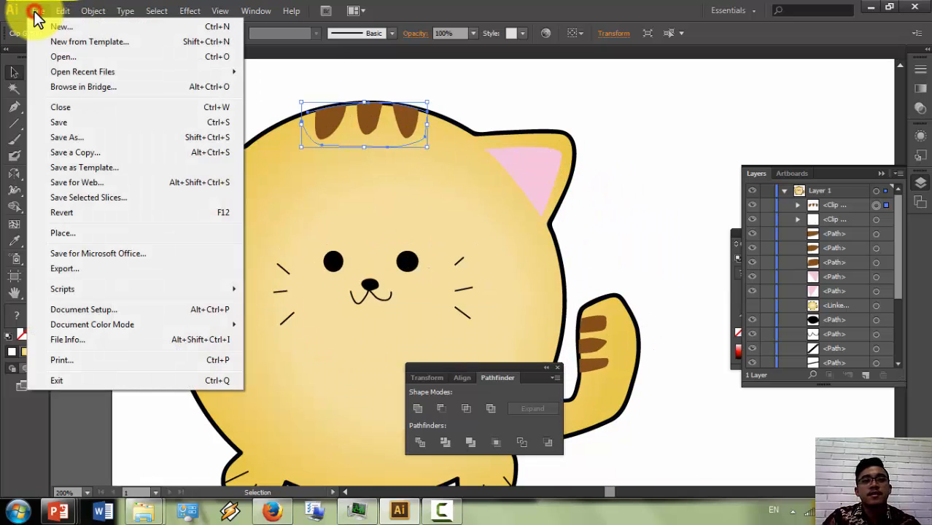
left_click(63, 139)
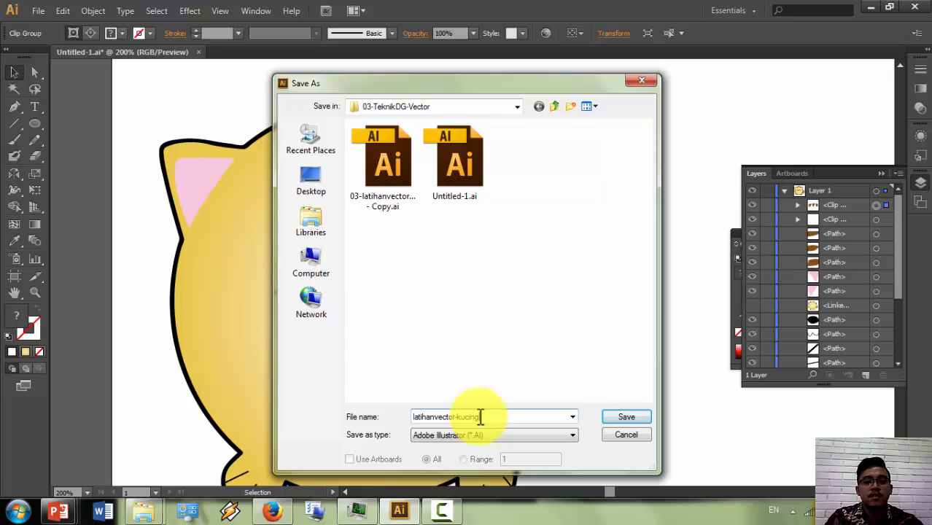
left_click(616, 417)
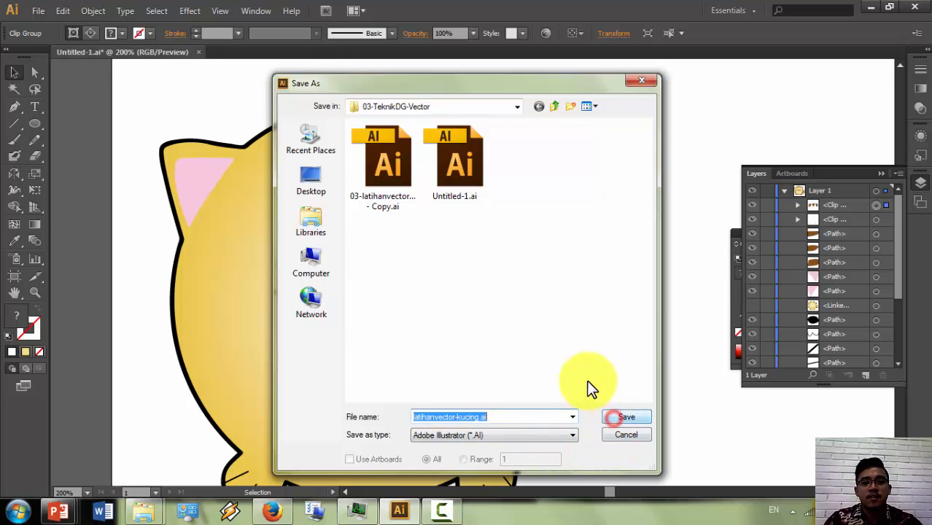
left_click(617, 417)
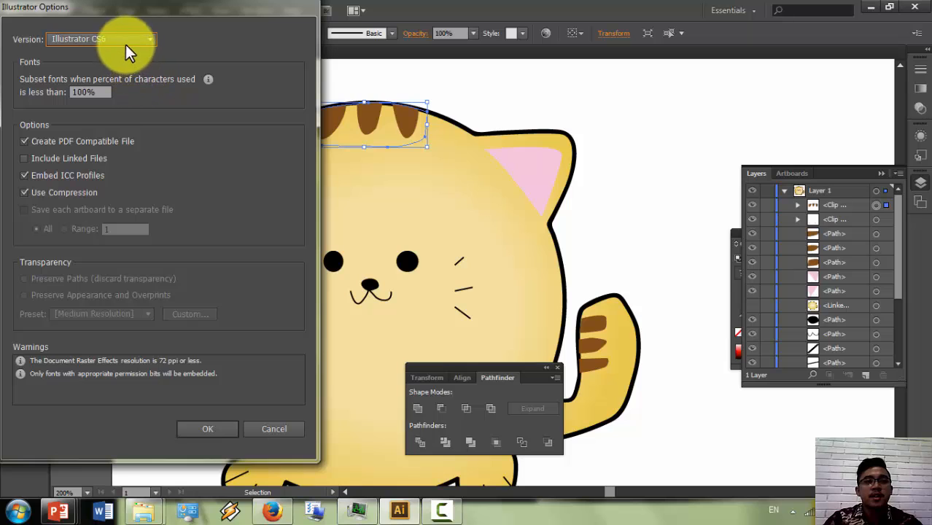
Step: Try the legacy Illustrator CS4 and CS5 versions for the saved file, and set the version back to Illustrator CS6
left_click(143, 39)
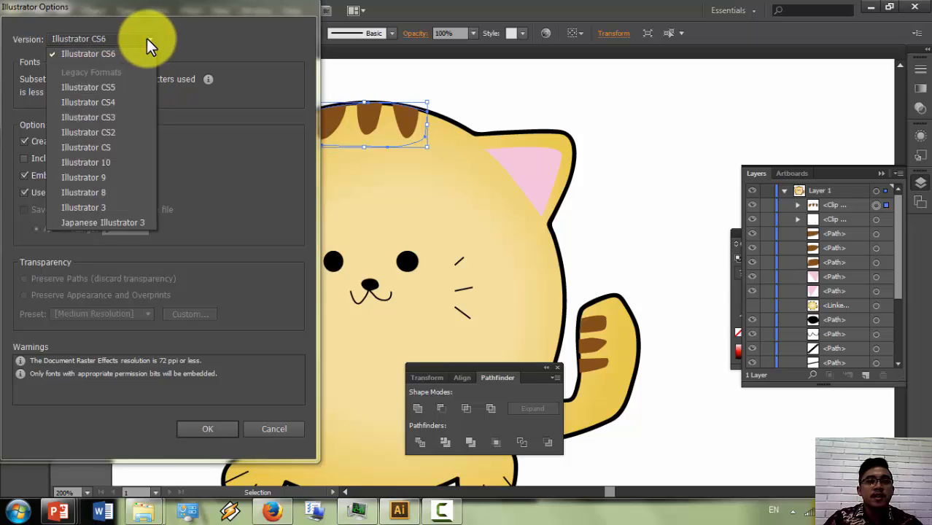
left_click(178, 43)
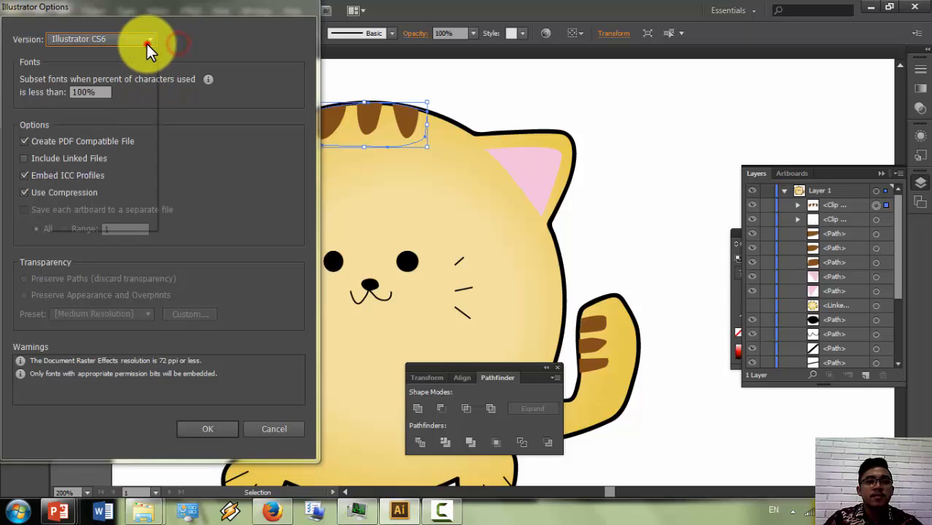
left_click(147, 42)
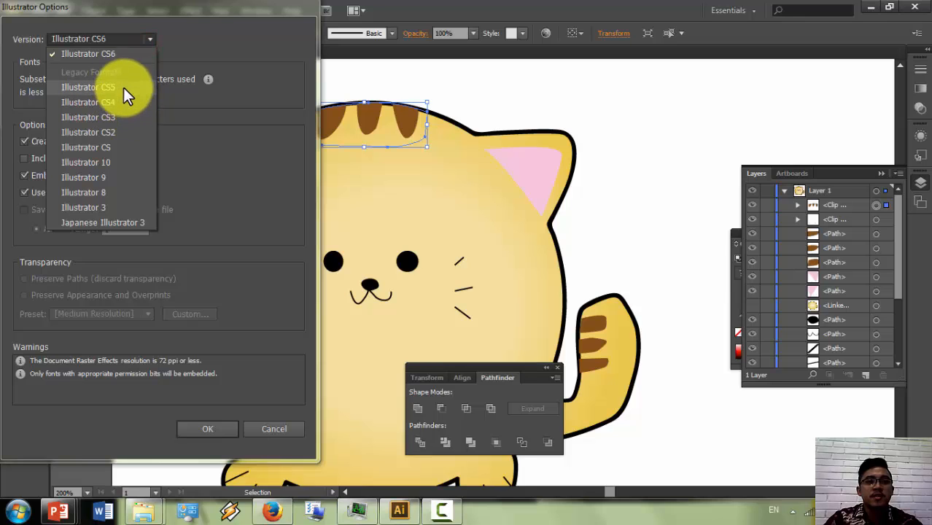
left_click(121, 100)
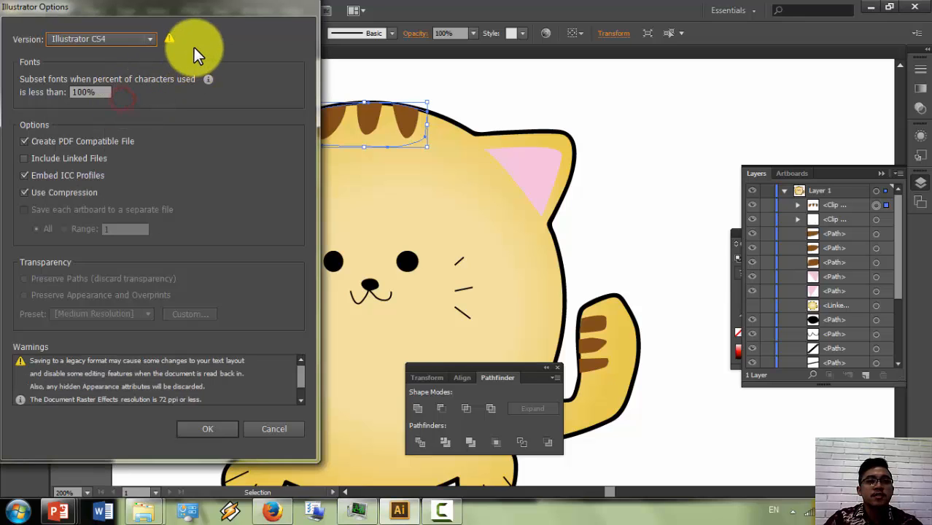
left_click(146, 39)
left_click(118, 84)
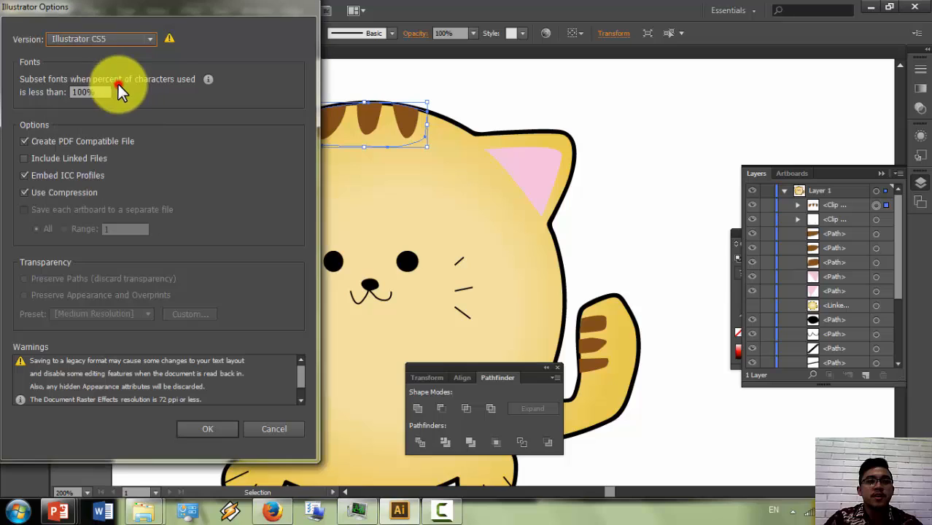
left_click(137, 39)
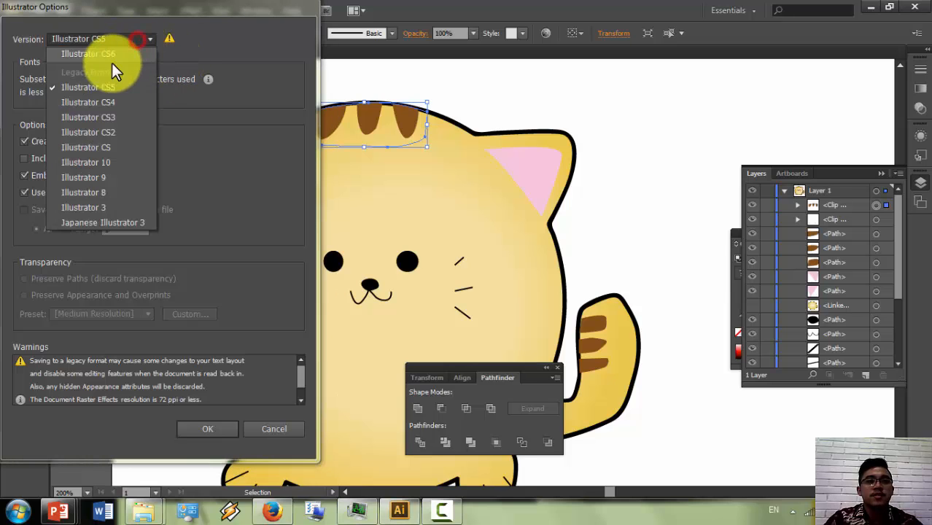
left_click(112, 56)
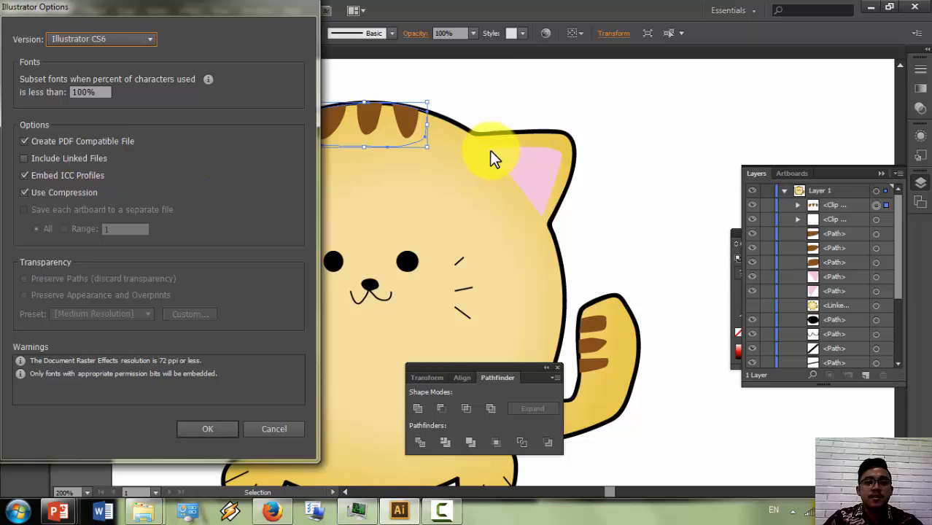
Step: Include linked files in the saved file, confirm the save options, and deselect the clipped stripes
left_click(73, 157)
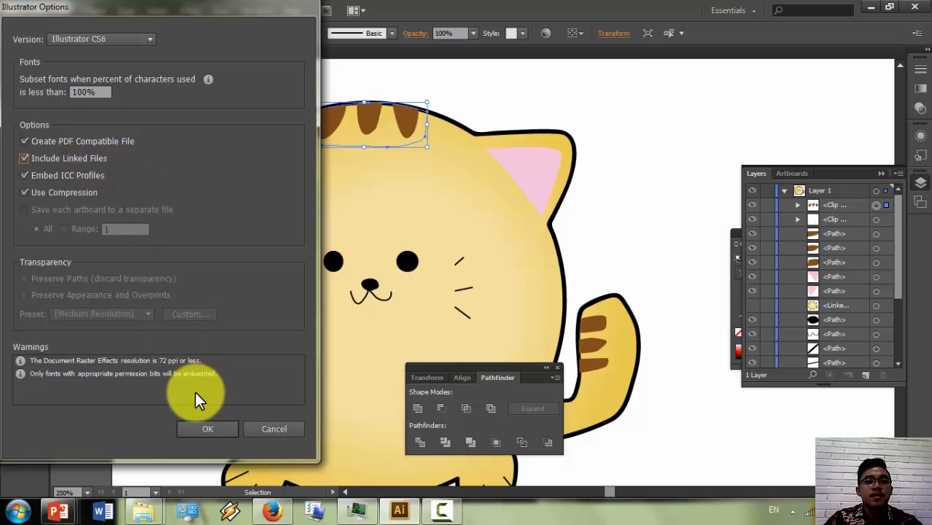
left_click(207, 430)
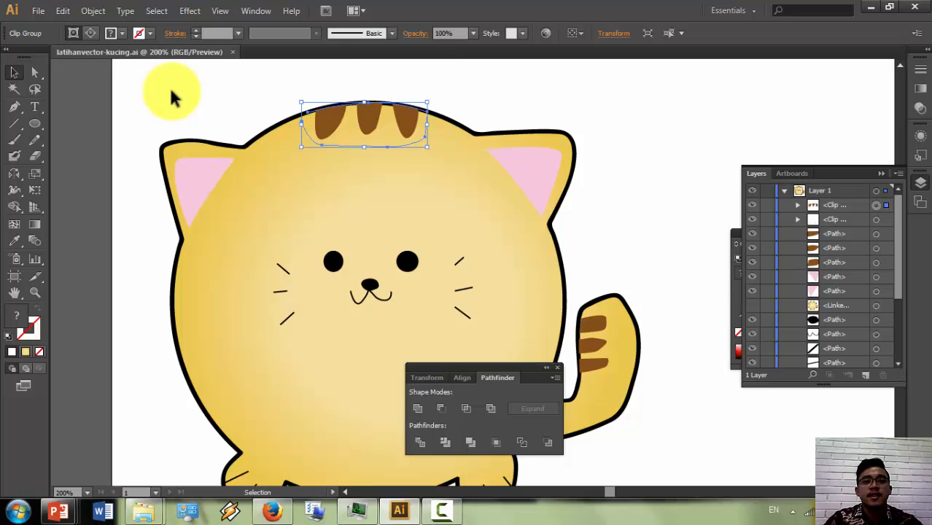
left_click(223, 90)
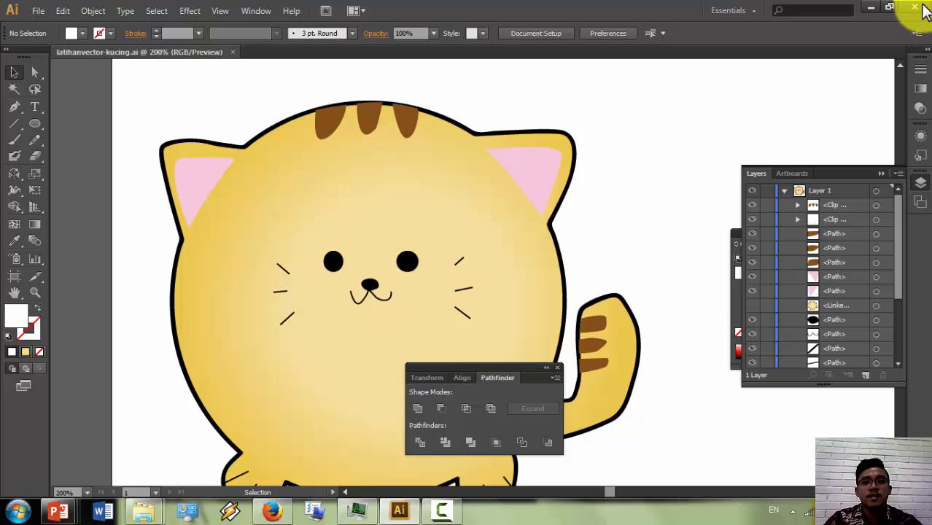
Step: Reshape the middle tail stripe by rounding the curve along the upper edge of its tip, and select the topmost tail stripe
key("ctrl+1")
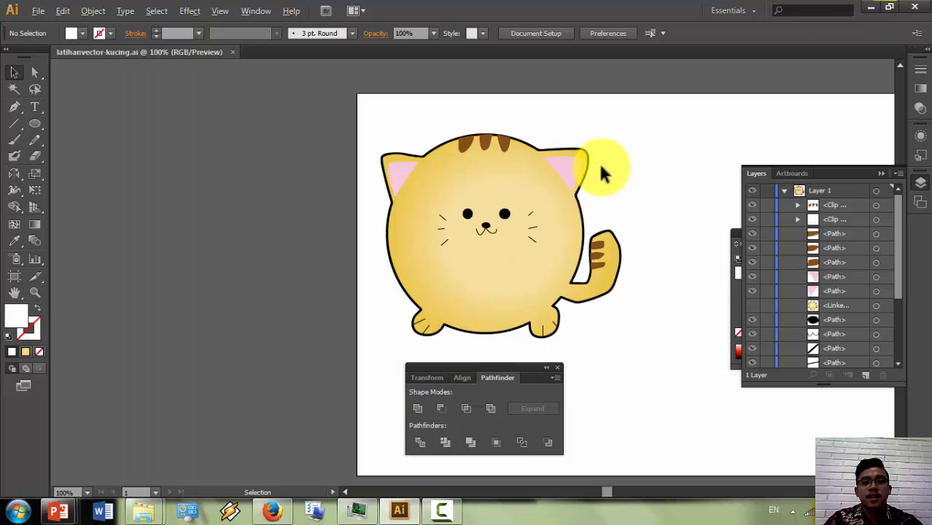
scroll(597, 173, "right", 6)
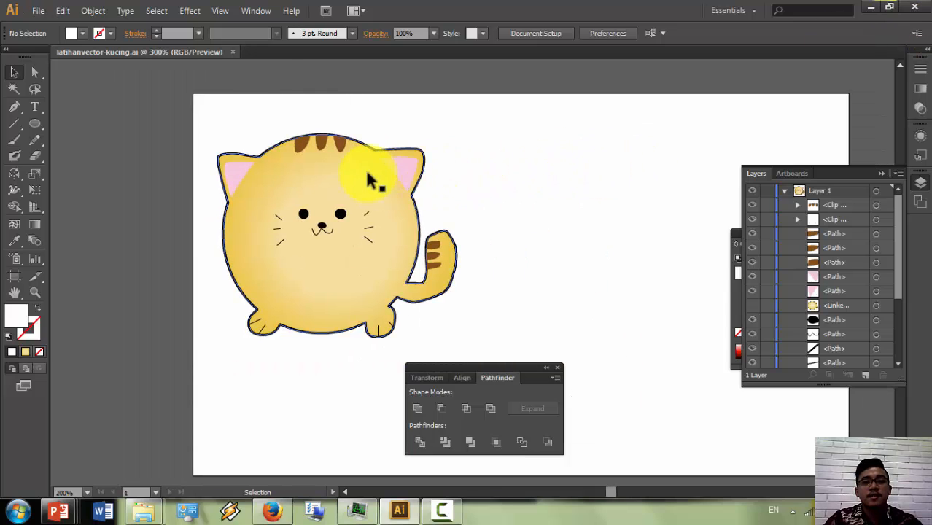
scroll(366, 181, "up", 3)
key("ctrl+0")
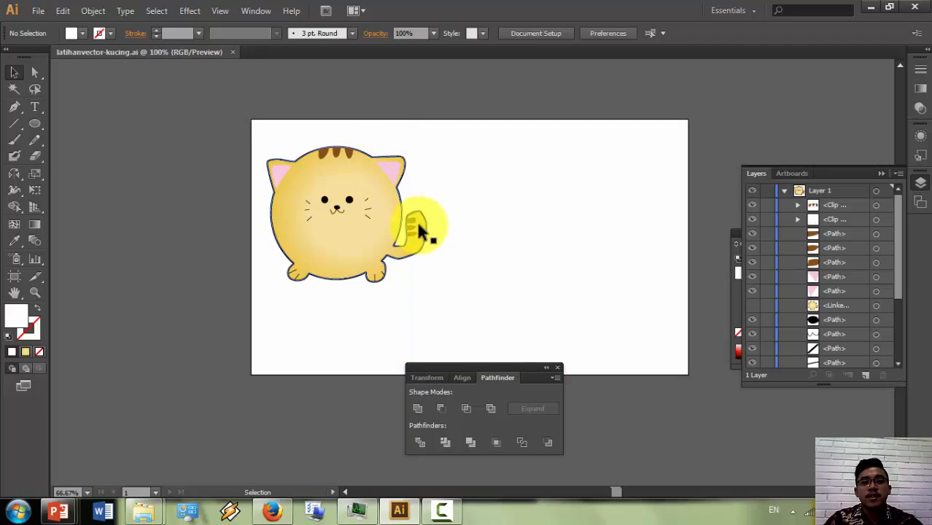
scroll(419, 228, "up", 3)
left_click(38, 68)
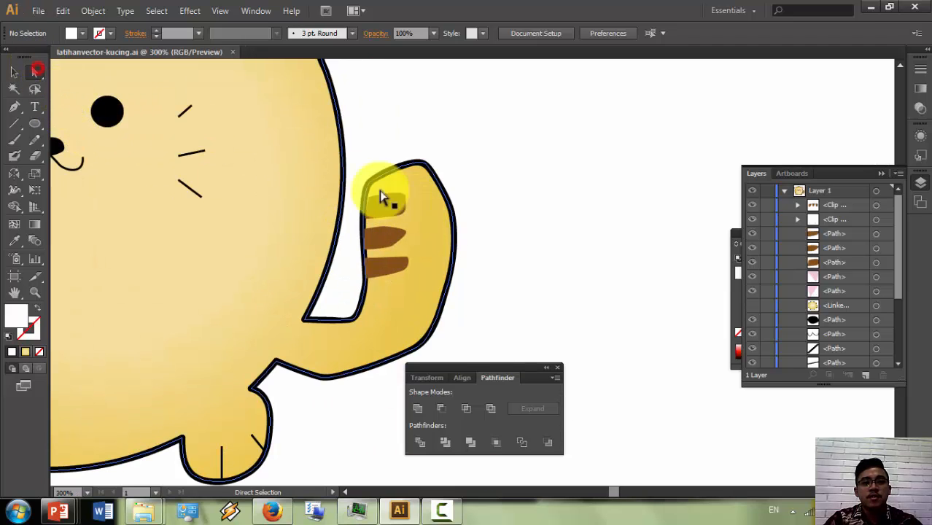
left_click(402, 233)
scroll(410, 239, "up", 4)
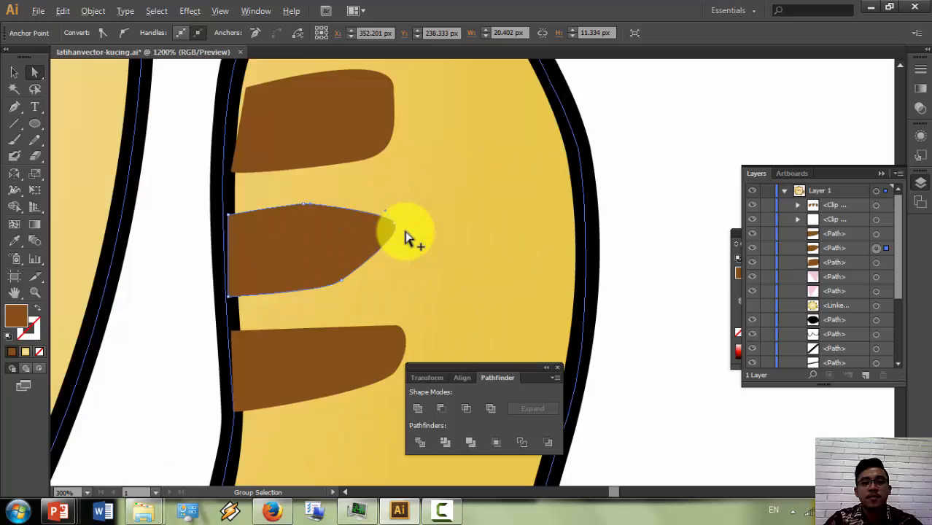
left_click(375, 196)
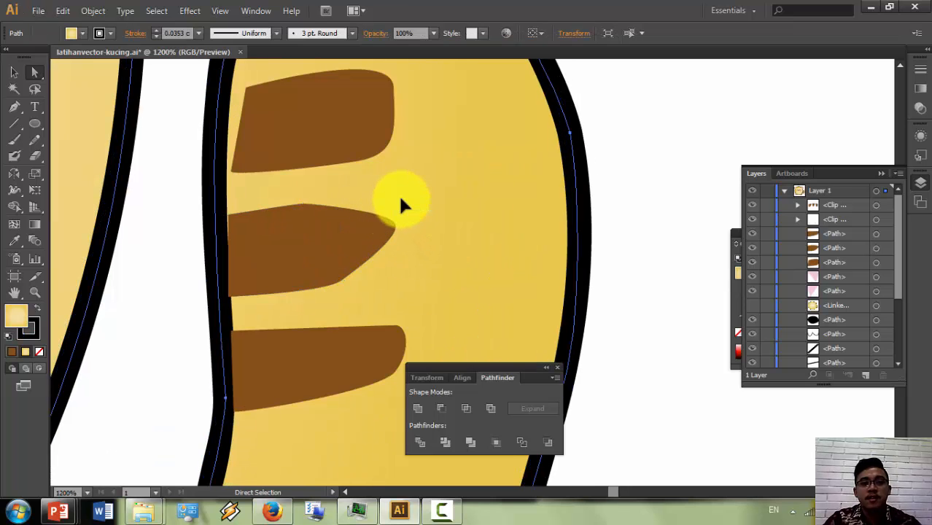
left_click(382, 218)
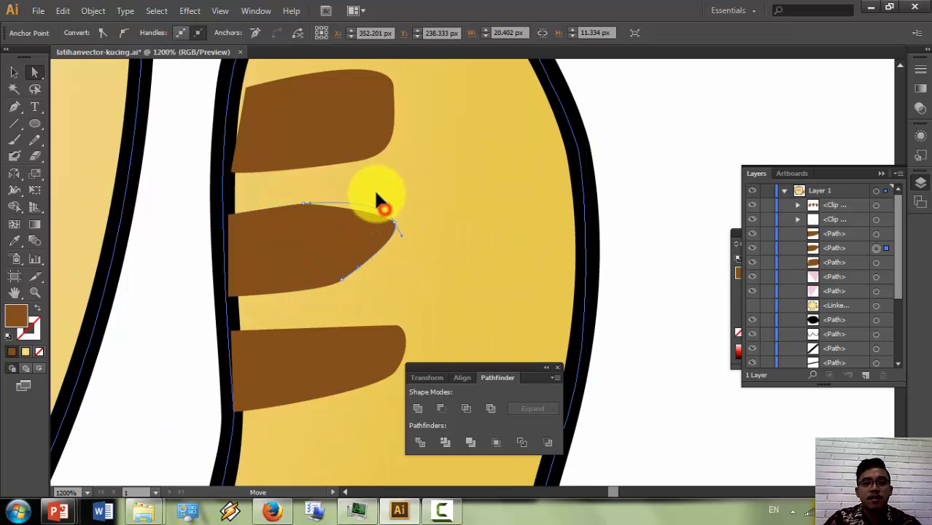
left_click(381, 146)
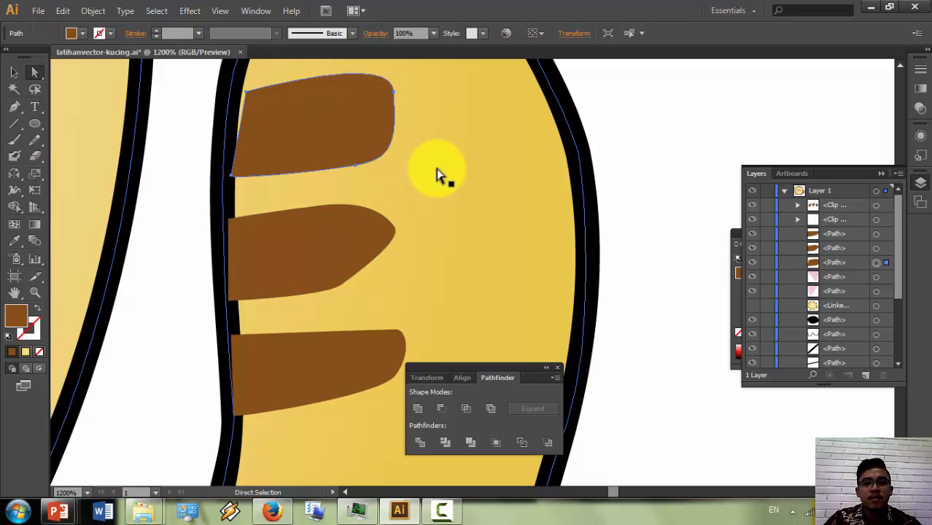
Step: Reshape the cat's mouth line by raising its centre point into the nose and rounding both curves, and deselect it
scroll(436, 175, "down", 1)
scroll(436, 169, "down", 3)
scroll(436, 169, "down", 4)
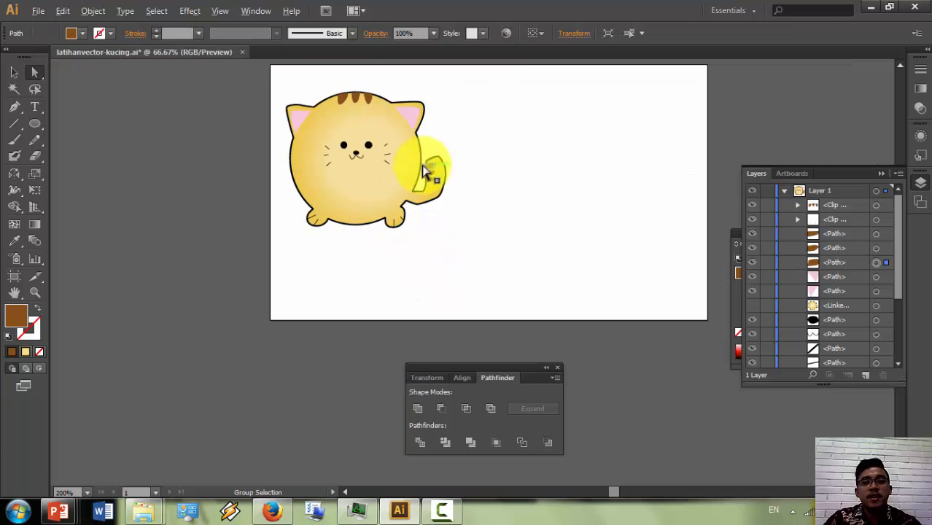
scroll(353, 149, "up", 4)
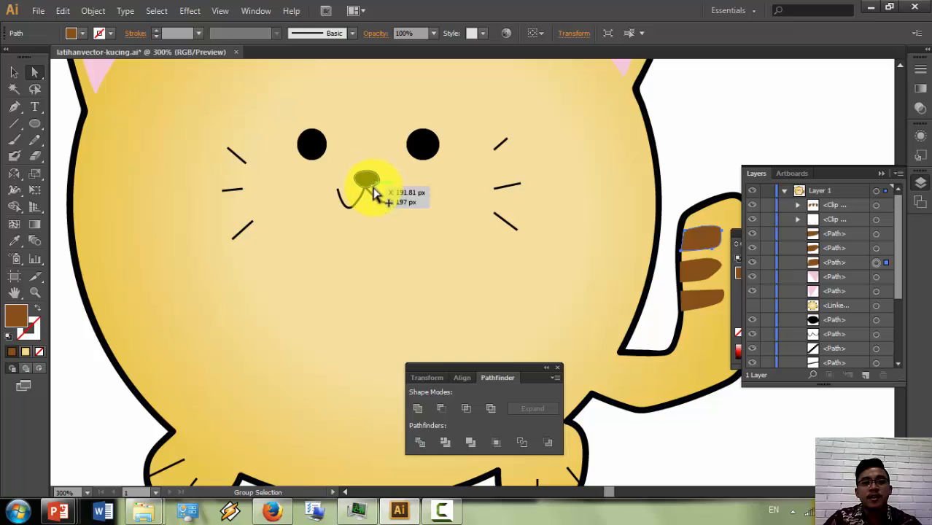
scroll(357, 202, "up", 2)
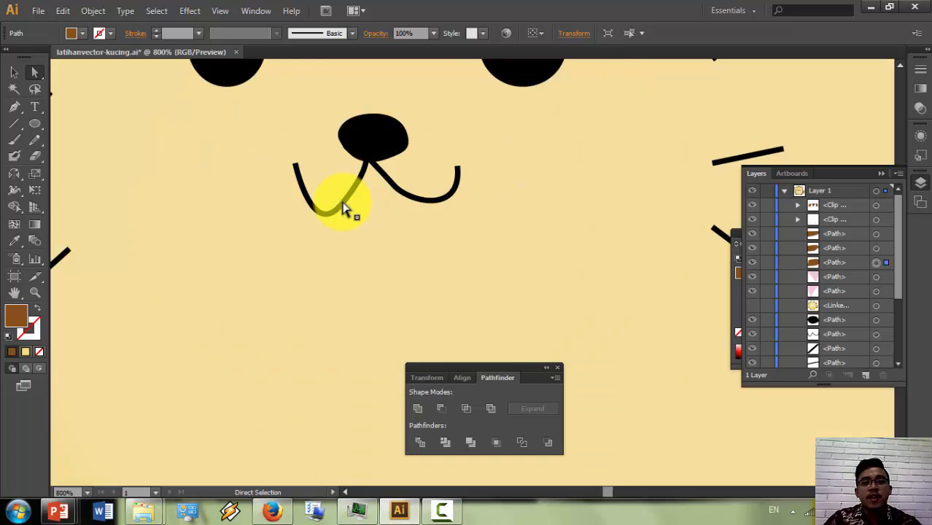
left_click(346, 208)
left_click_drag(346, 211, 376, 150)
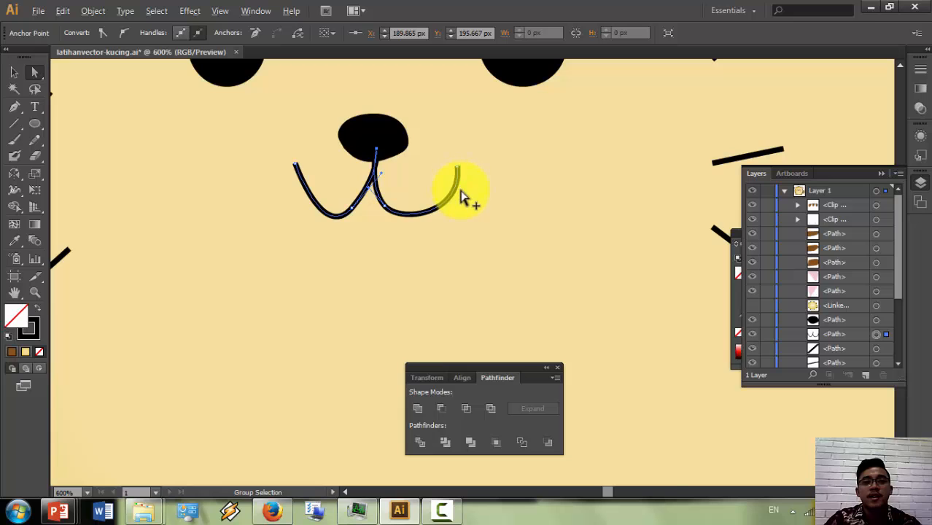
scroll(461, 198, "down", 3)
scroll(460, 198, "down", 4)
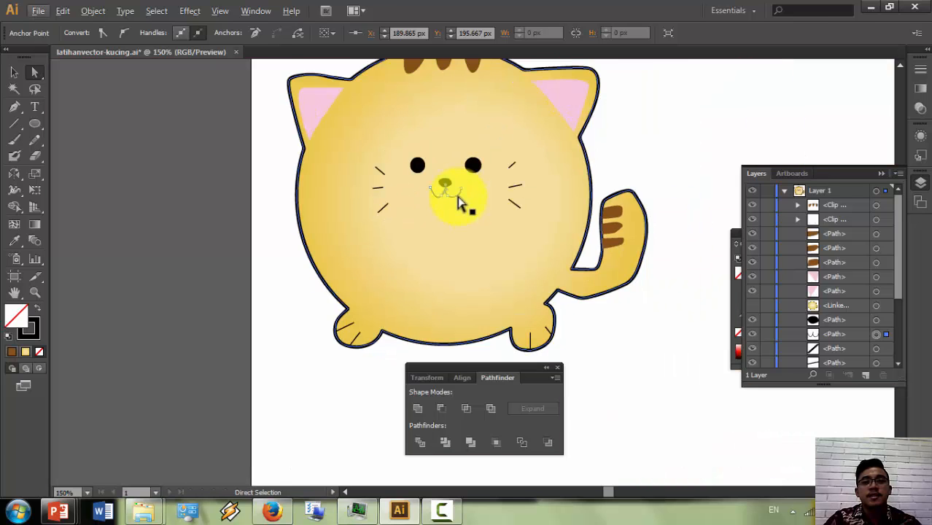
key("v")
left_click(530, 330)
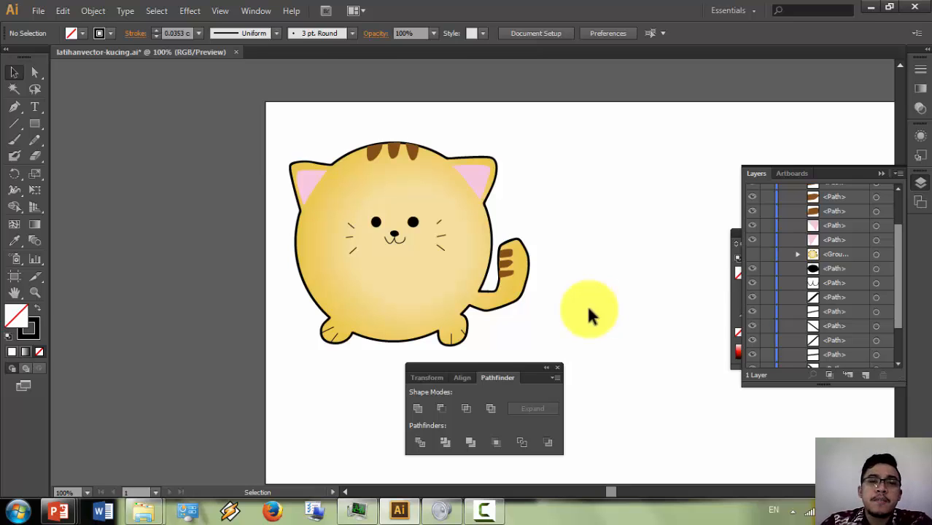
Step: Select the body outline, the nose and both eyes in turn to examine them as separate shapes, and deselect everything
left_click(469, 245)
scroll(413, 241, "up", 3)
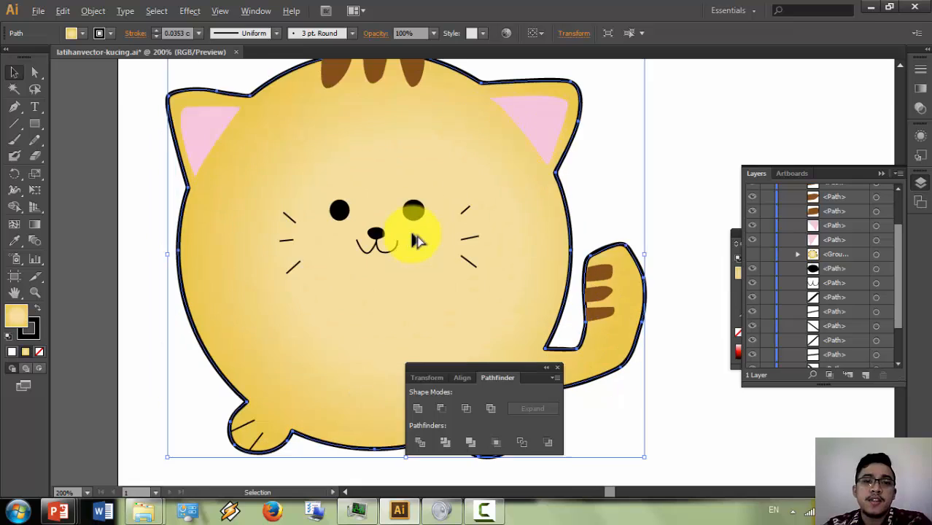
left_click(416, 191)
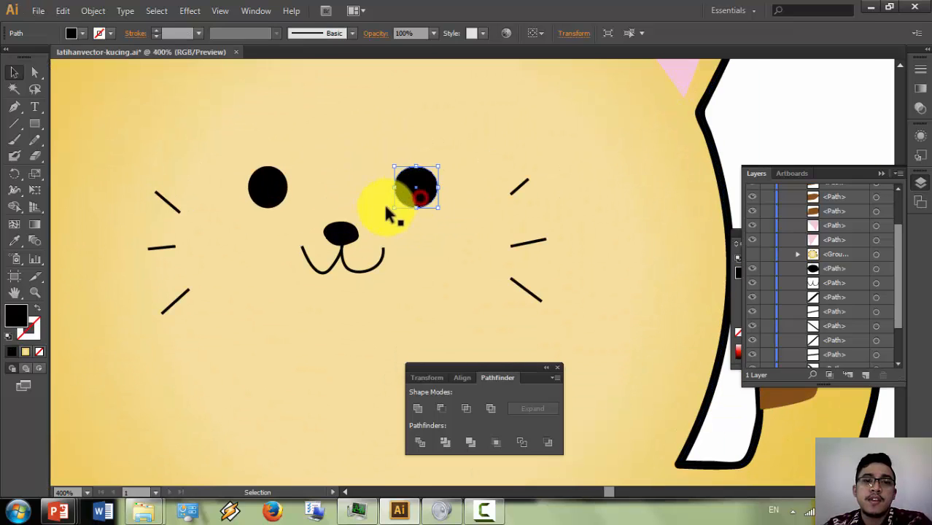
left_click(339, 235)
left_click(270, 194)
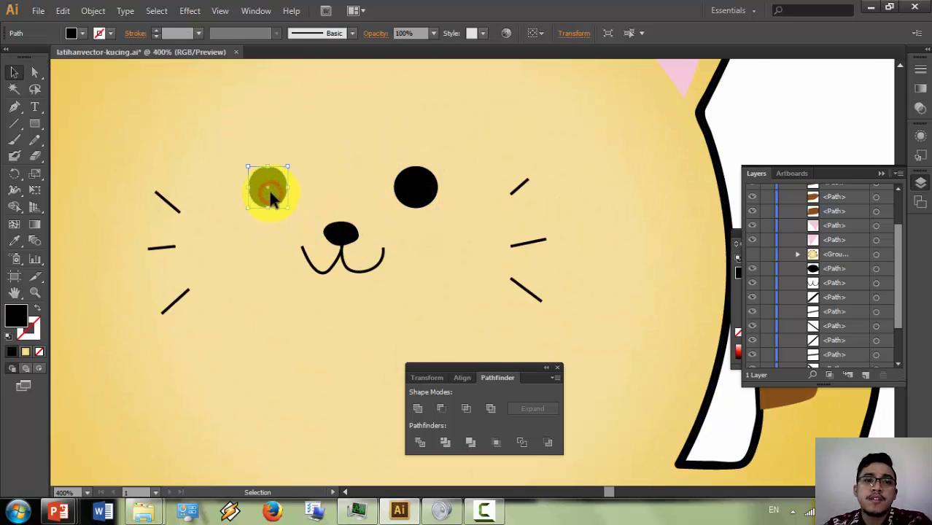
scroll(323, 218, "down", 3)
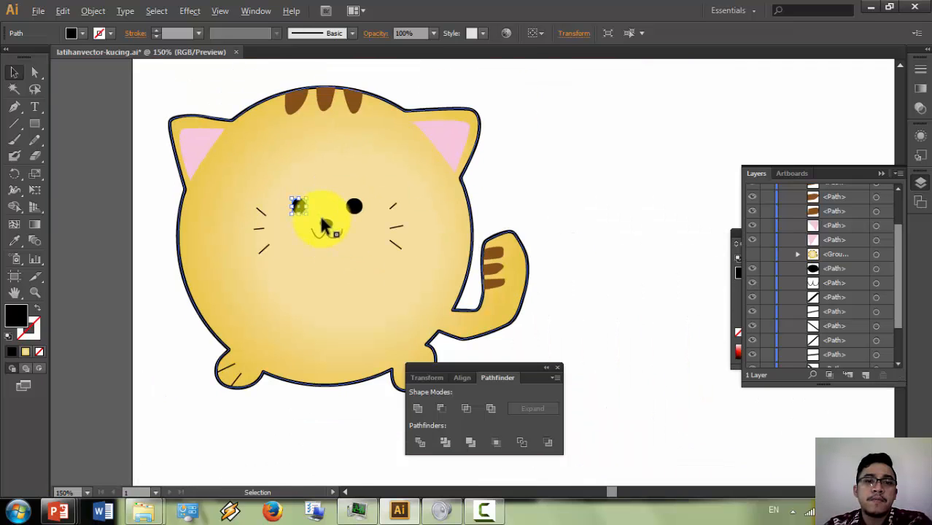
left_click(568, 270)
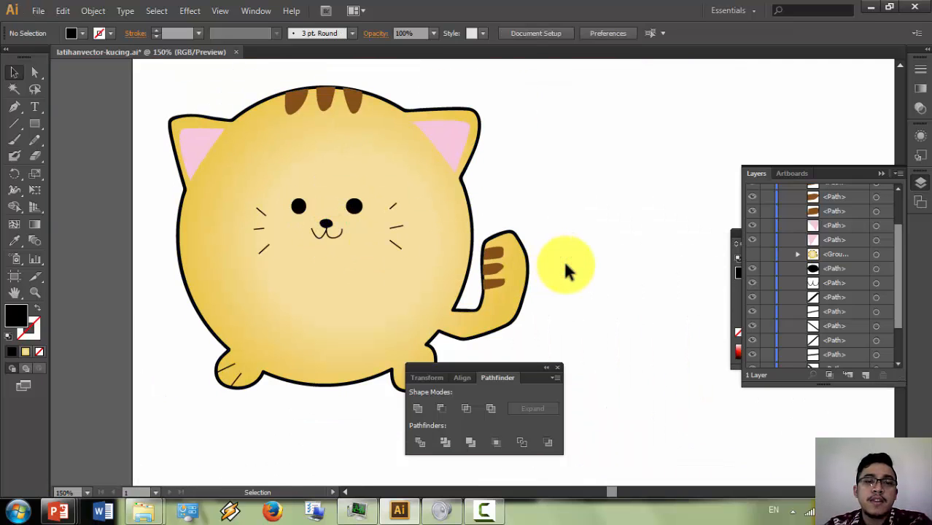
Step: Switch to the PowerPoint presentation, view the slide on combining objects with Pathfinder, and return to Illustrator to select the cat's outline
key("alt+Tab")
key("alt+Tab")
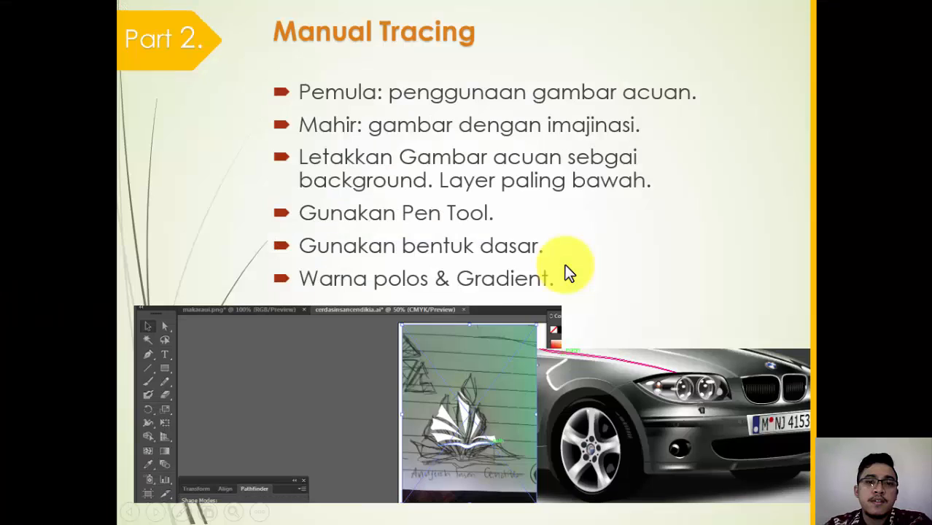
key("Right")
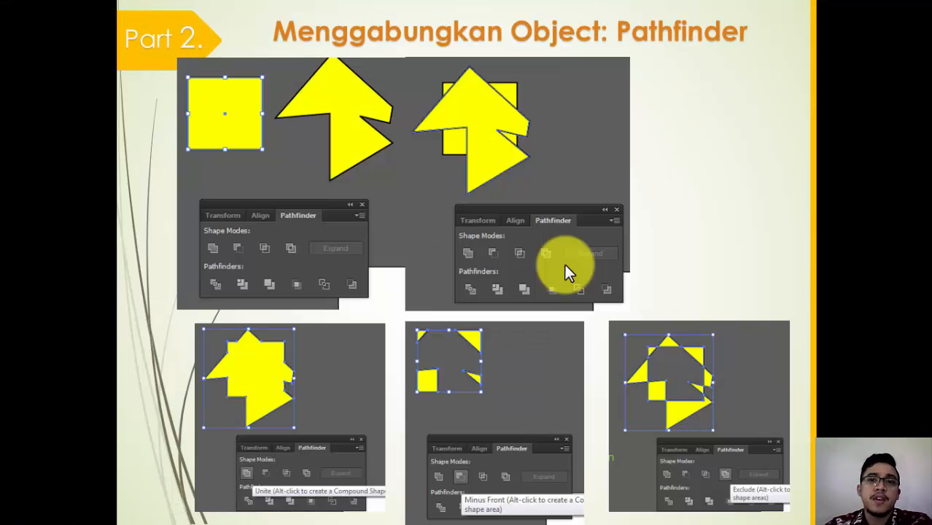
key("alt+Tab")
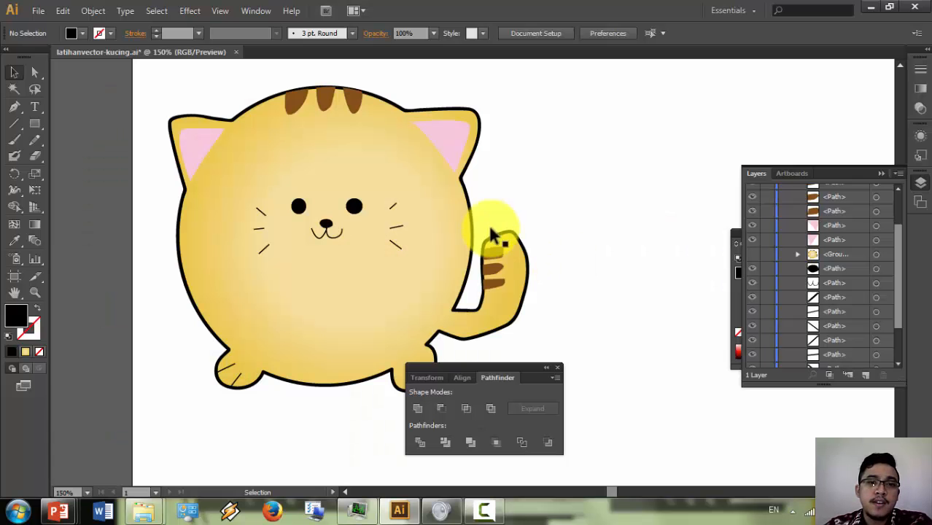
left_click(475, 145)
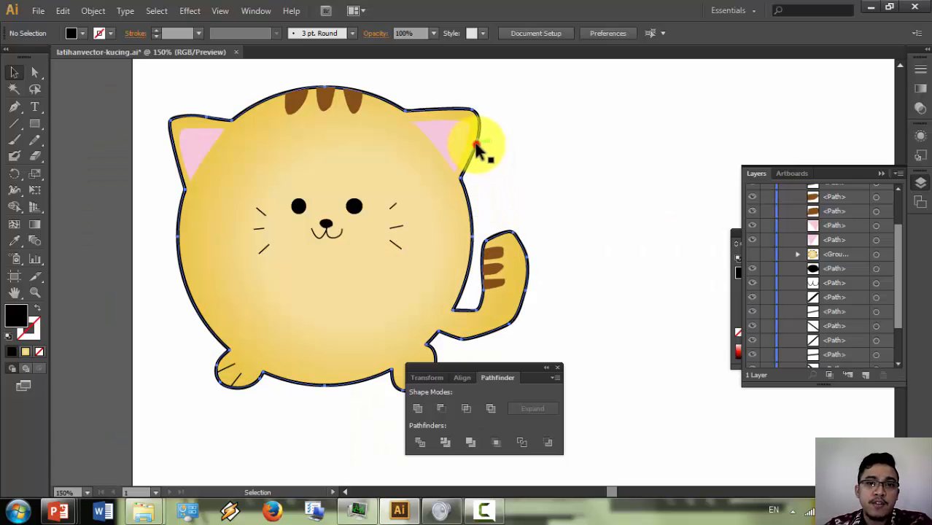
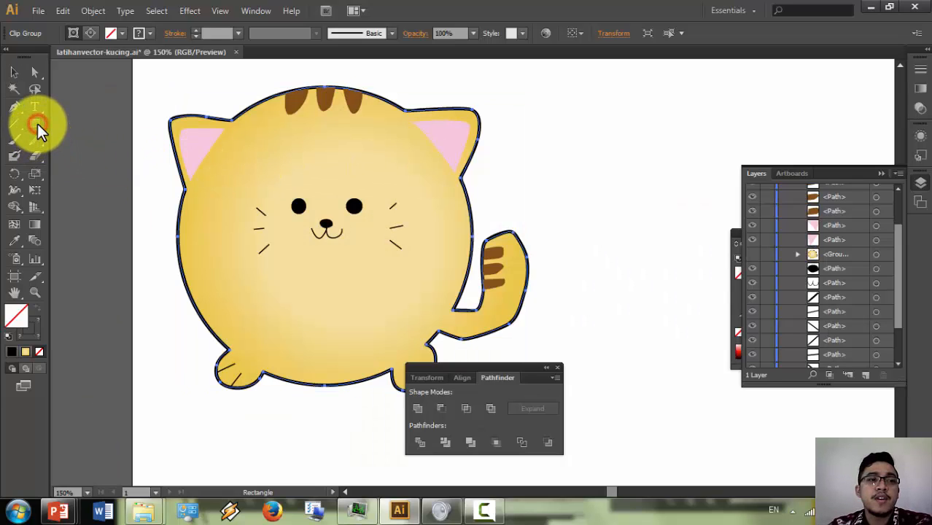
Step: Draw a rounded rectangle in the empty area beside the cat and give it an RGB Blue stroke
left_click_drag(37, 124, 57, 137)
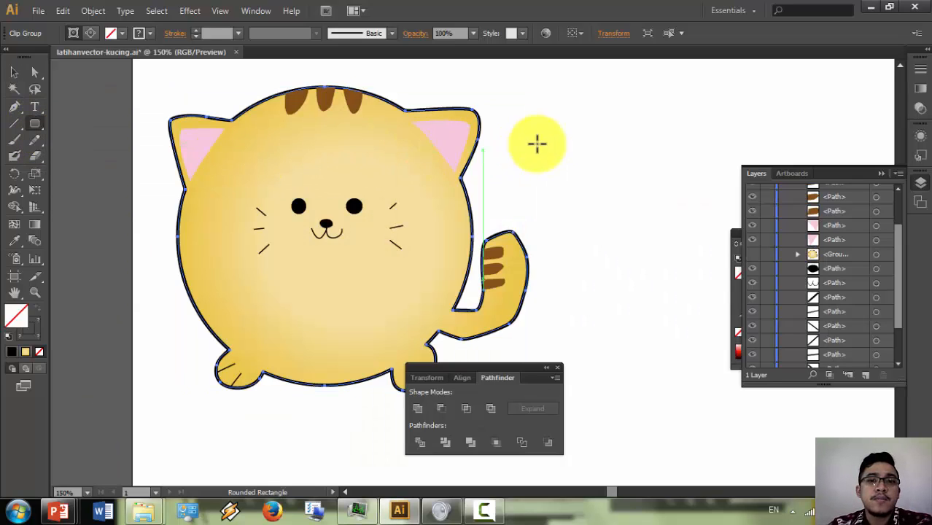
left_click_drag(565, 133, 662, 198)
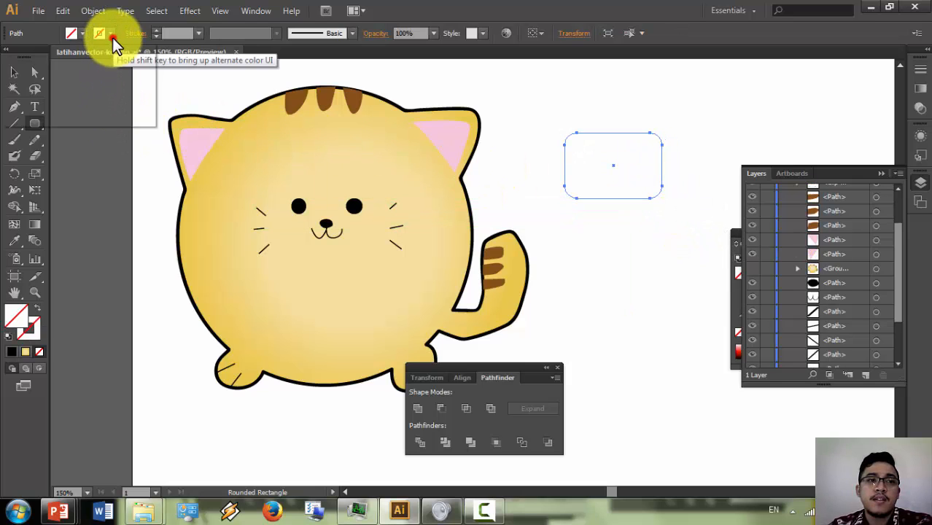
left_click(112, 37)
left_click(85, 57)
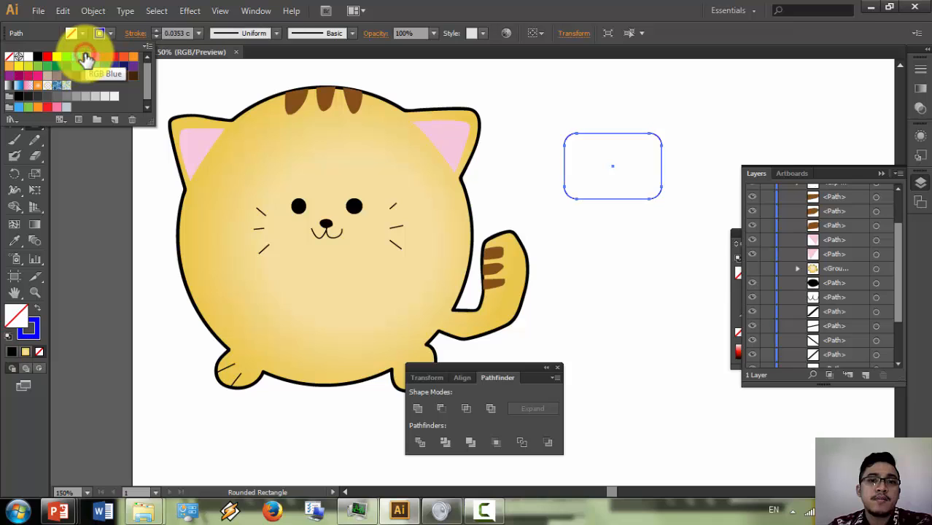
left_click(677, 42)
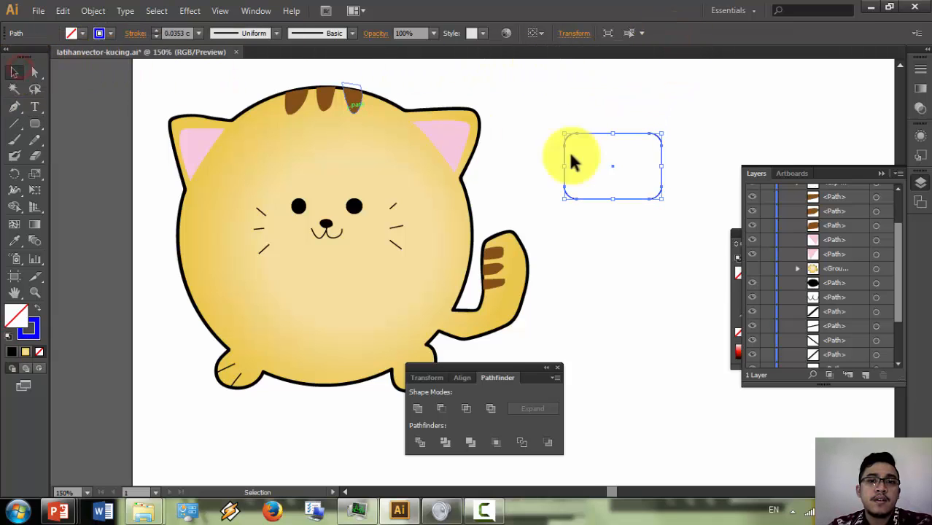
left_click(683, 212)
Step: Fill the rounded rectangle with red, keep its stroke blue, and examine the fill and stroke up close
scroll(649, 205, "right", 1)
scroll(642, 201, "right", 5)
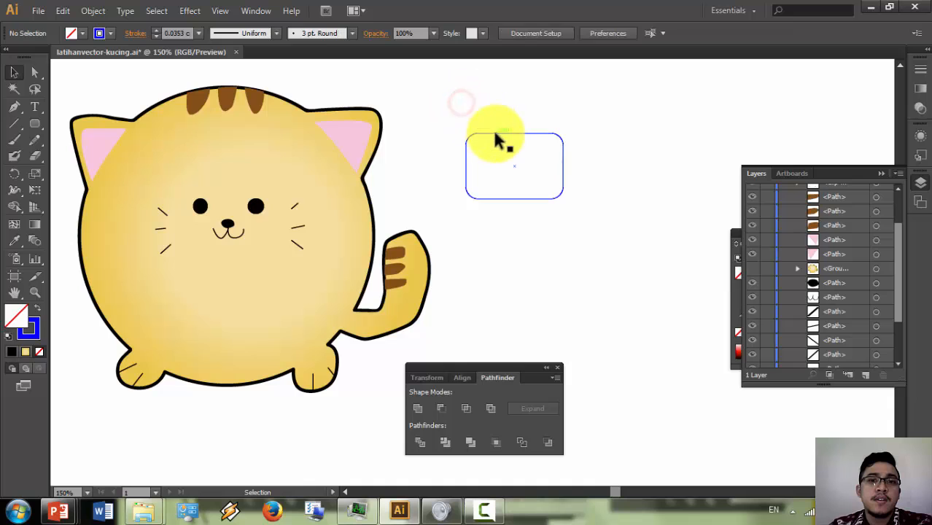
left_click(495, 134)
left_click(82, 33)
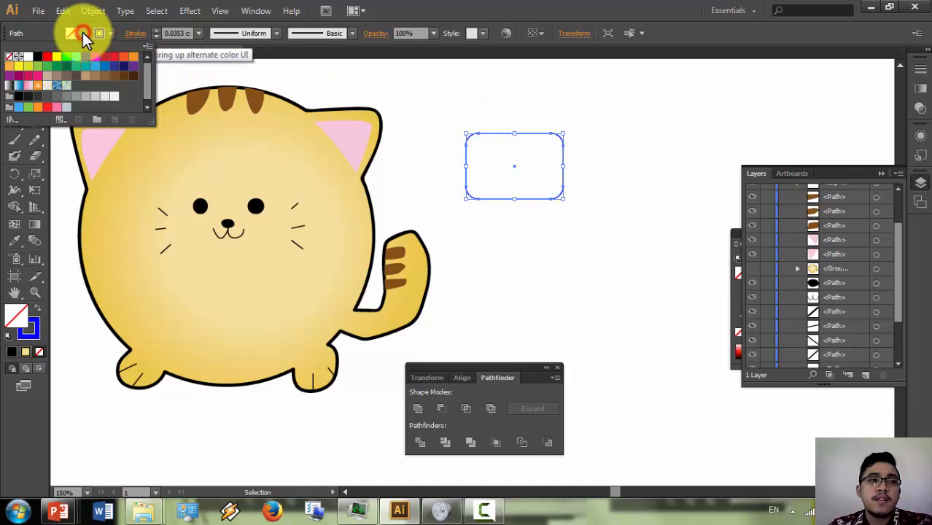
left_click(48, 57)
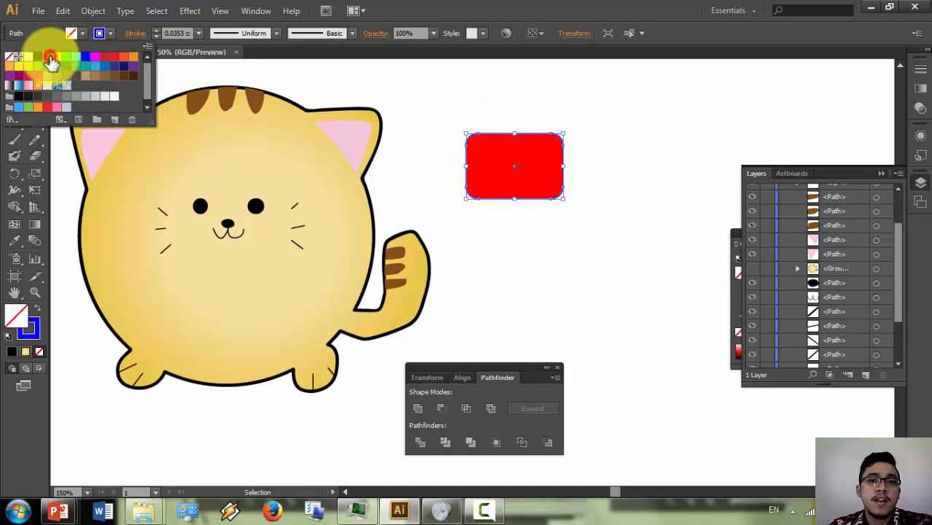
left_click(110, 34)
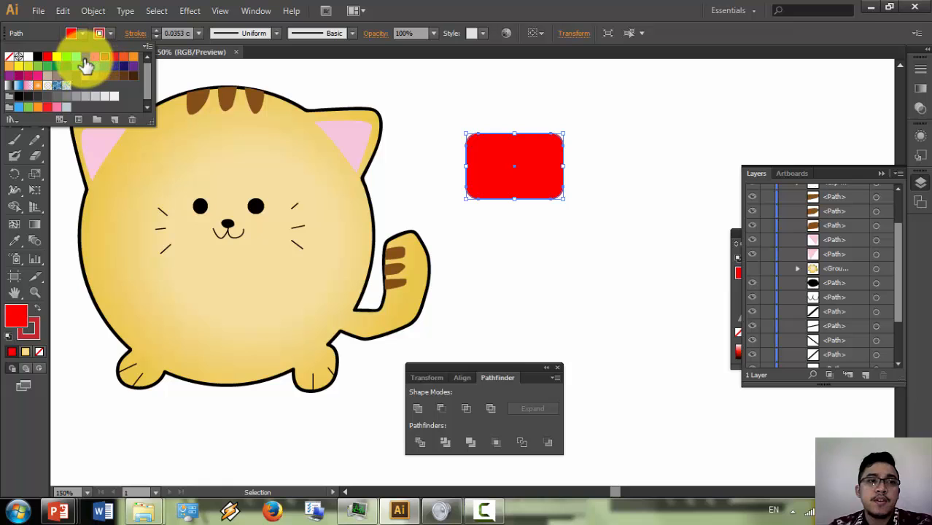
left_click(499, 82)
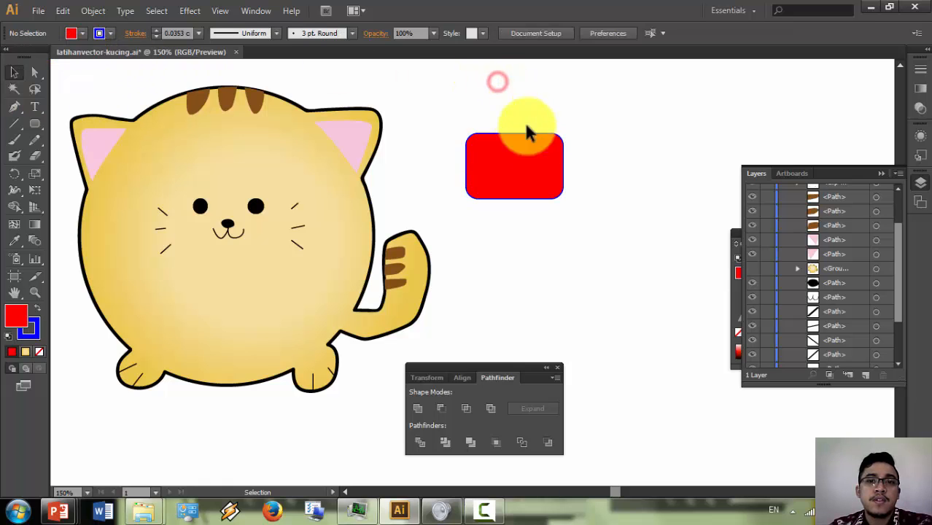
scroll(527, 156, "up", 3)
scroll(527, 156, "right", 2)
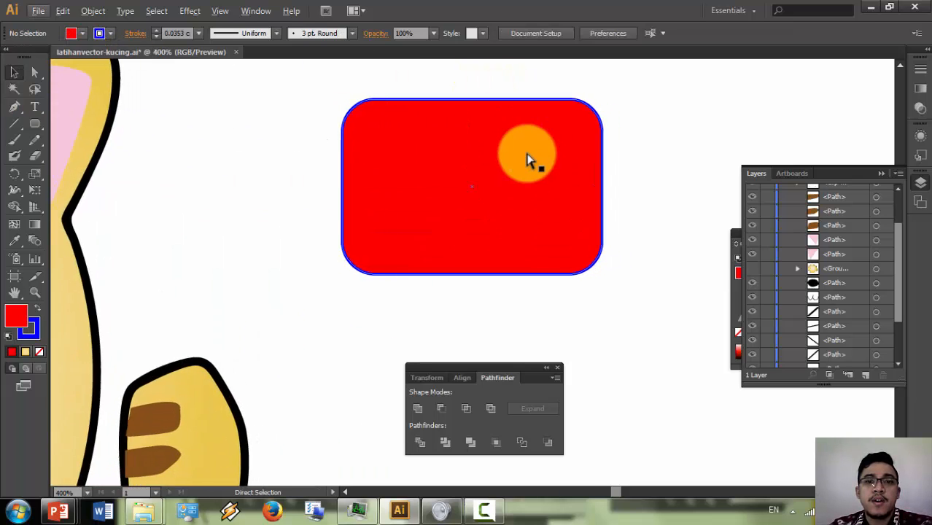
scroll(526, 159, "right", 1)
scroll(526, 159, "down", 2)
scroll(520, 150, "right", 3)
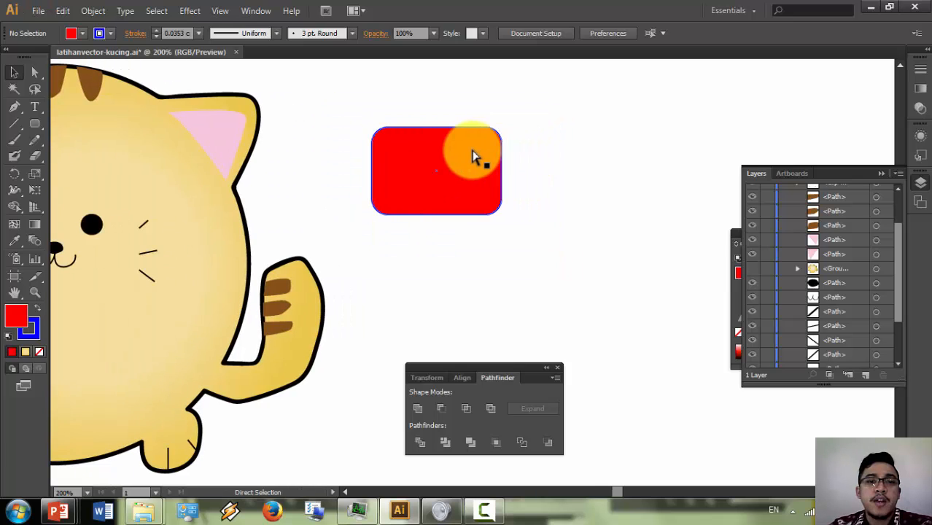
Step: Draw two pointed triangular ears overlapping the upper corners of the red rounded rectangle with the Pen tool
left_click(14, 106)
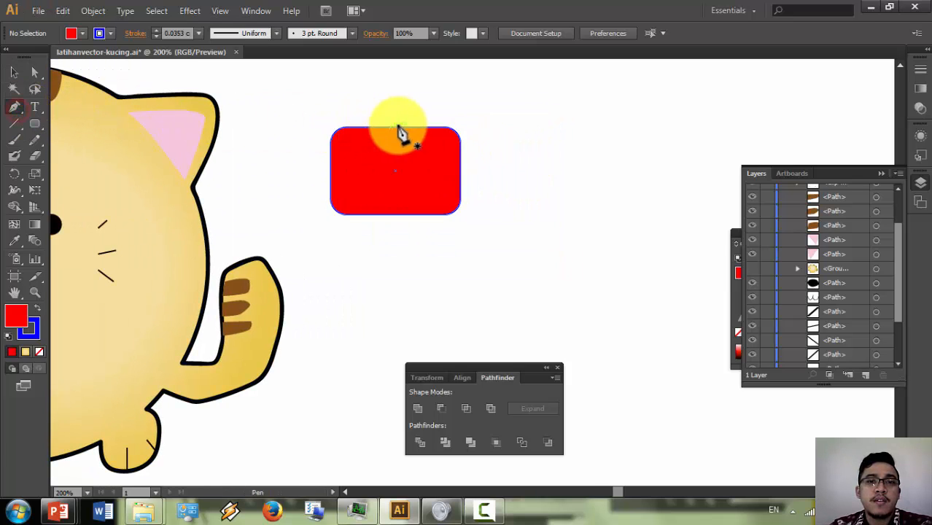
left_click(435, 130)
left_click(464, 105)
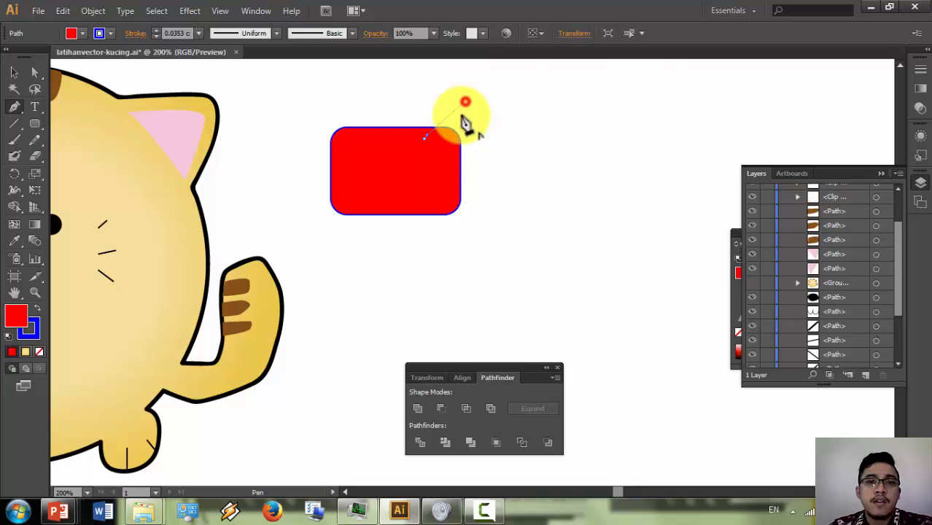
left_click(452, 149)
left_click(425, 138)
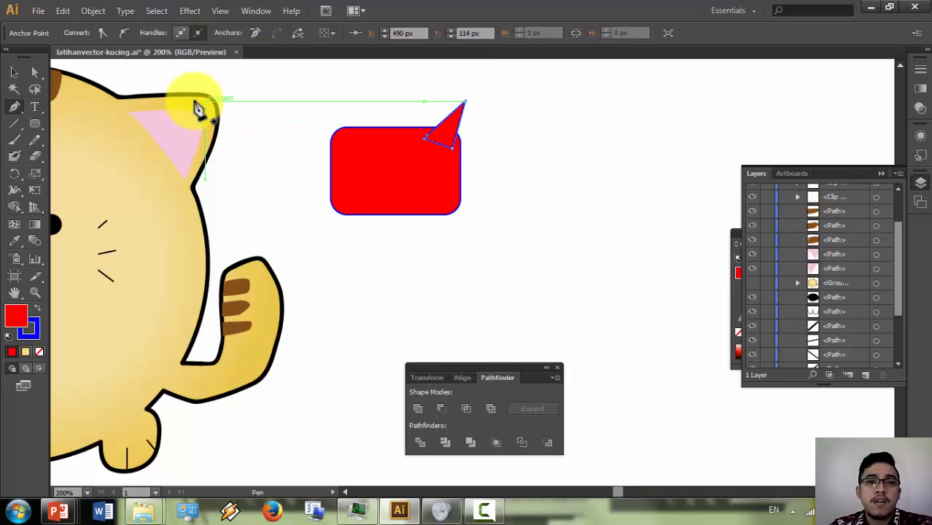
left_click(322, 101)
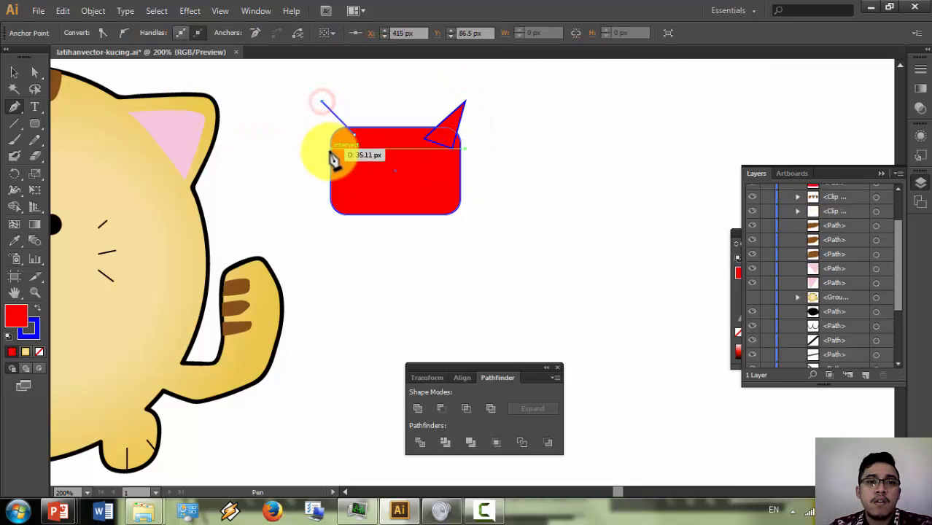
left_click(331, 138)
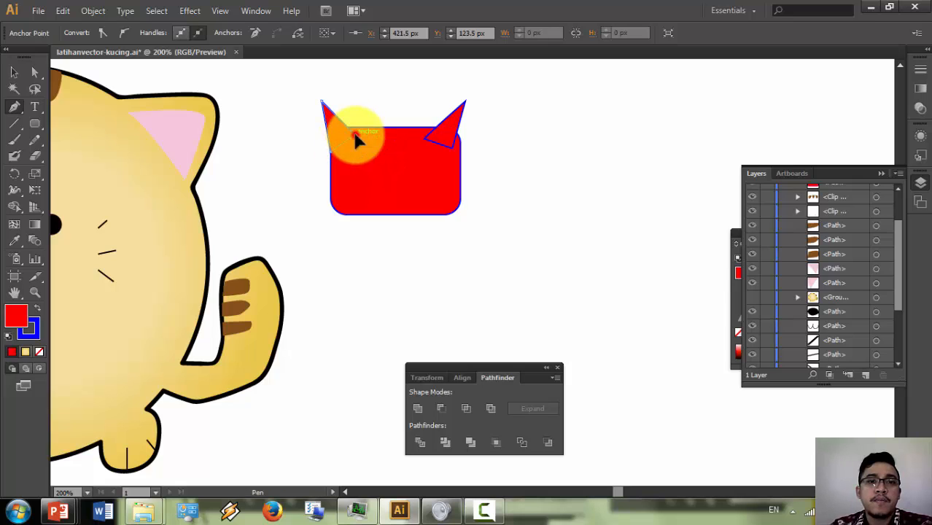
left_click(356, 141)
left_click(14, 72)
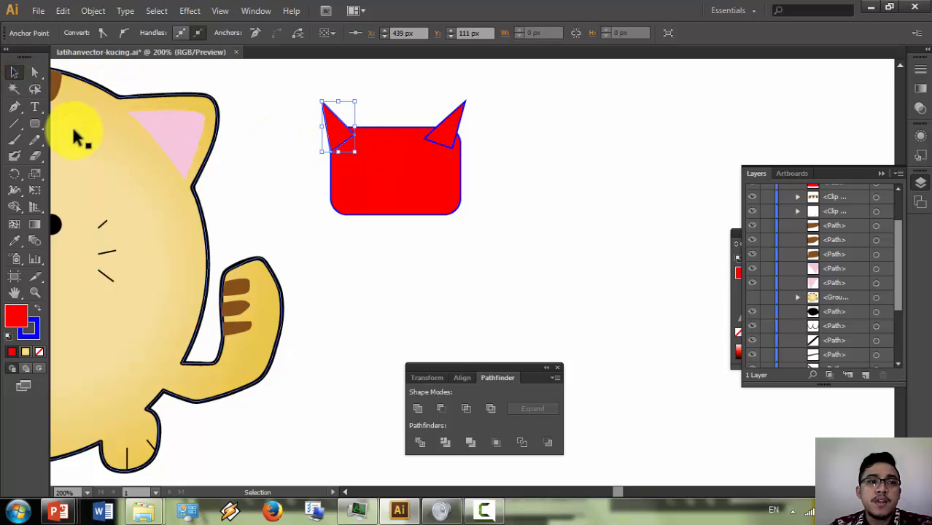
Step: Draw a closed, curved tail overlapping the body's lower right corner and sweeping up to the right with the Pen tool
left_click(14, 106)
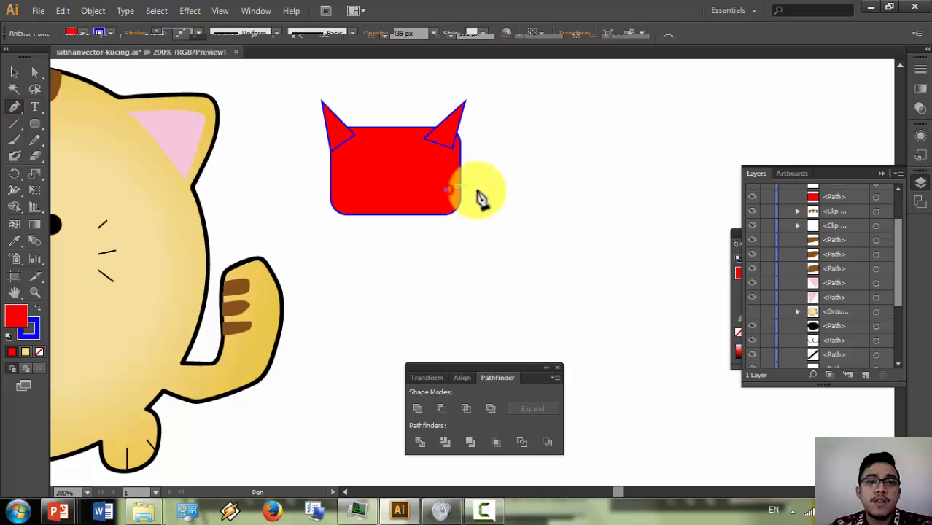
left_click_drag(477, 192, 448, 205)
left_click(520, 165)
key("ctrl+z")
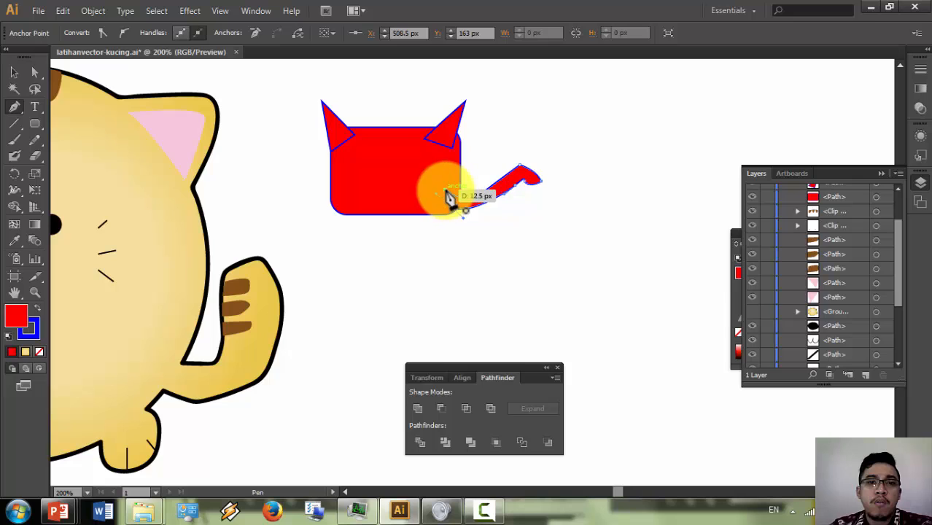
left_click(446, 196)
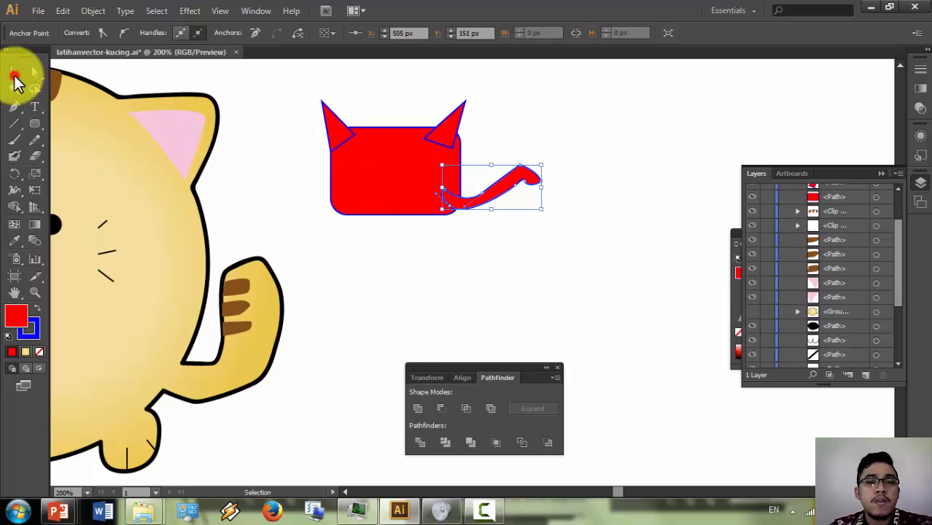
Step: Draw two small rounded rectangles as feet along the body's lower edge and adjust them to a matching size and height
left_click(34, 124)
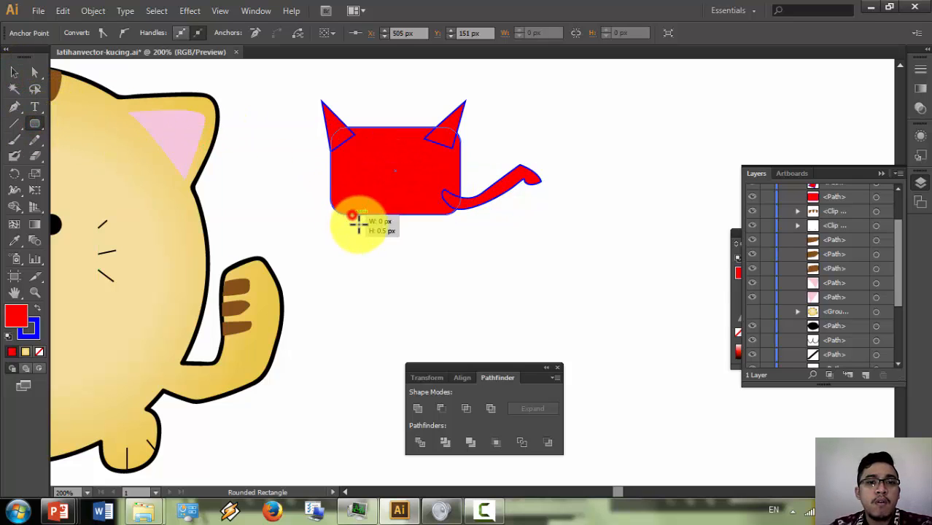
mouse_move(354, 216)
left_mouse_down()
mouse_move(372, 228)
mouse_move(430, 223)
left_mouse_up()
left_click(14, 72)
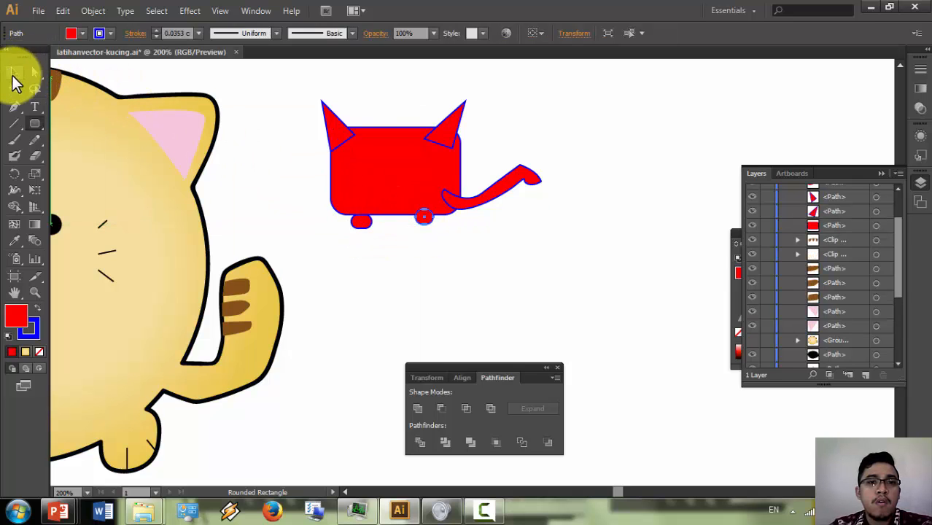
left_click(425, 227)
left_click(423, 221)
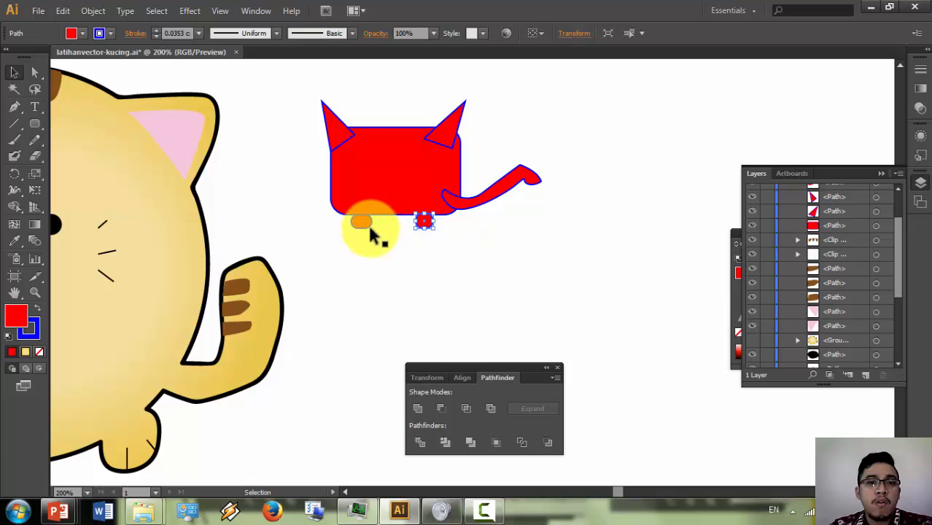
mouse_move(366, 225)
left_mouse_down()
mouse_move(421, 218)
mouse_move(365, 226)
left_mouse_up()
left_click(395, 254)
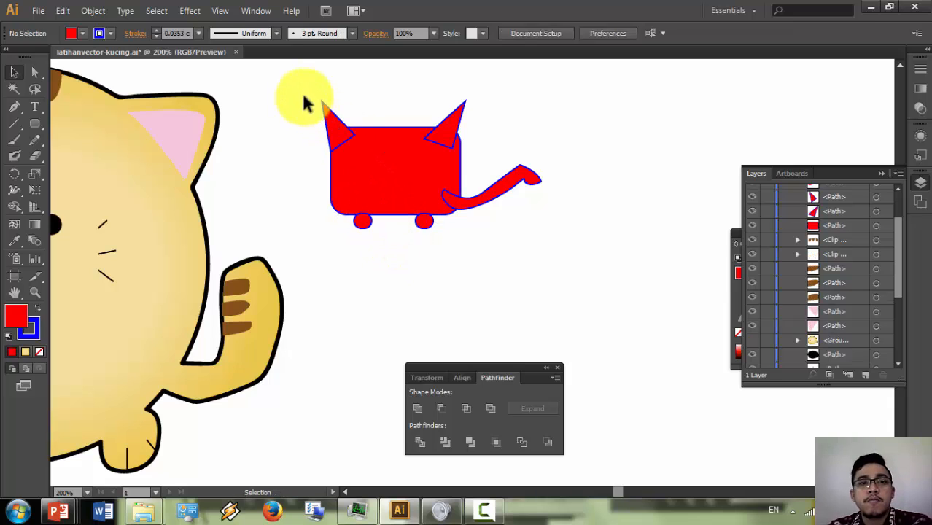
Step: Select the two ears and then all parts of the red cat to examine them as separate shapes, and deselect everything
left_click_drag(304, 97, 333, 96)
left_click(405, 104)
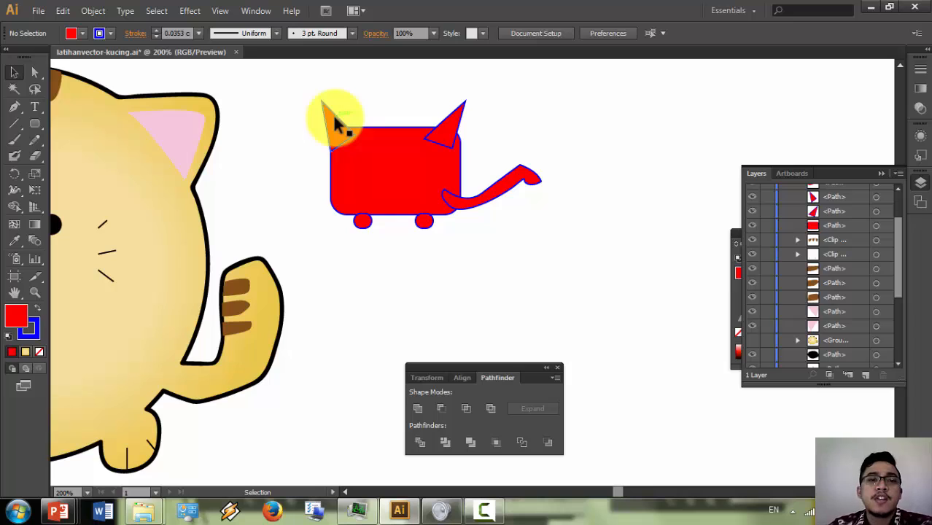
left_click(335, 124)
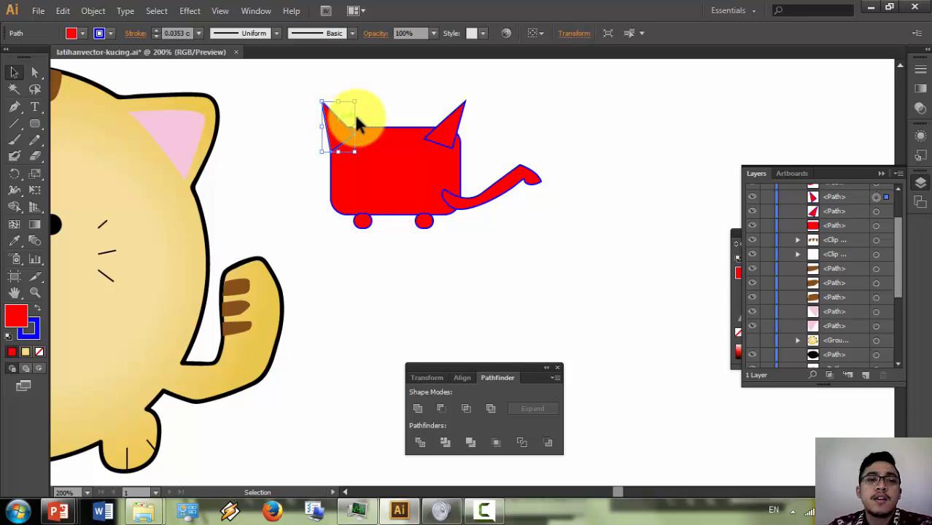
left_click(453, 124, "shift")
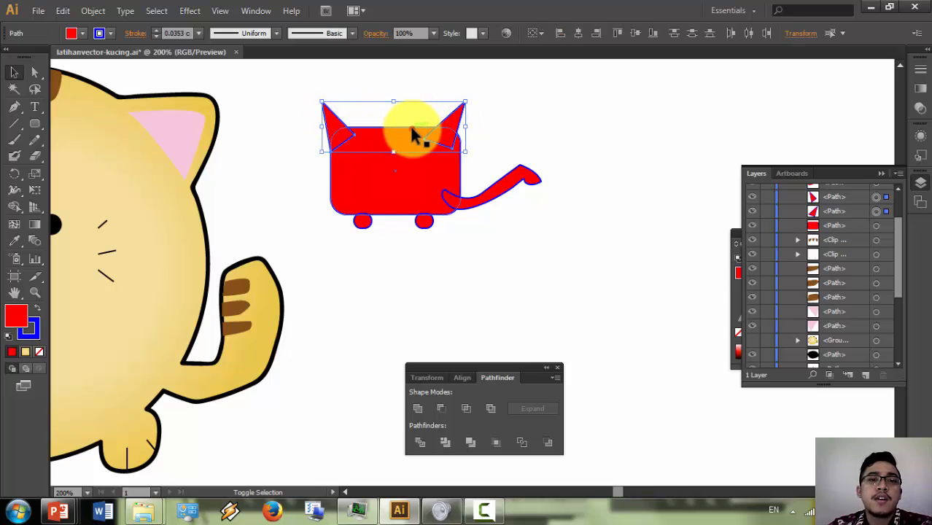
left_click_drag(579, 252, 322, 83)
left_click(588, 286)
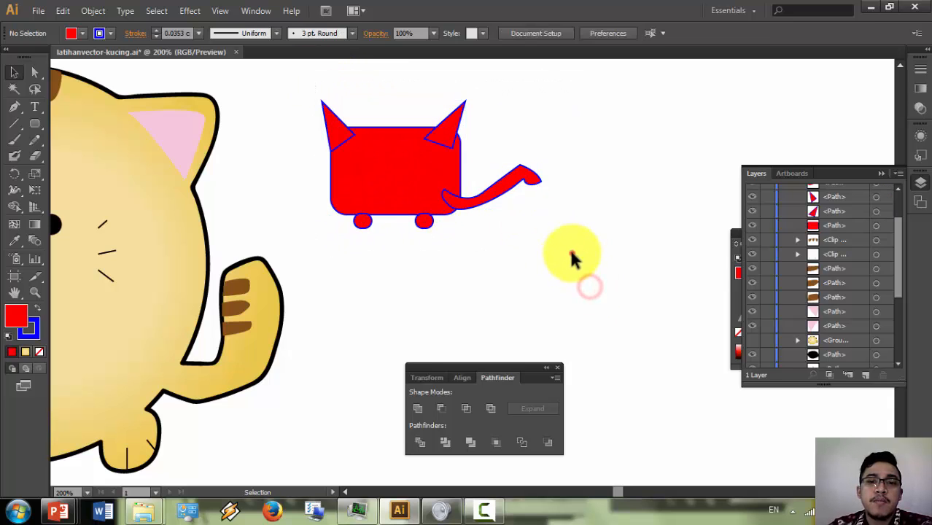
Step: Select all the shapes of the red cat and bring up the Pathfinder options
left_click_drag(571, 253, 306, 91)
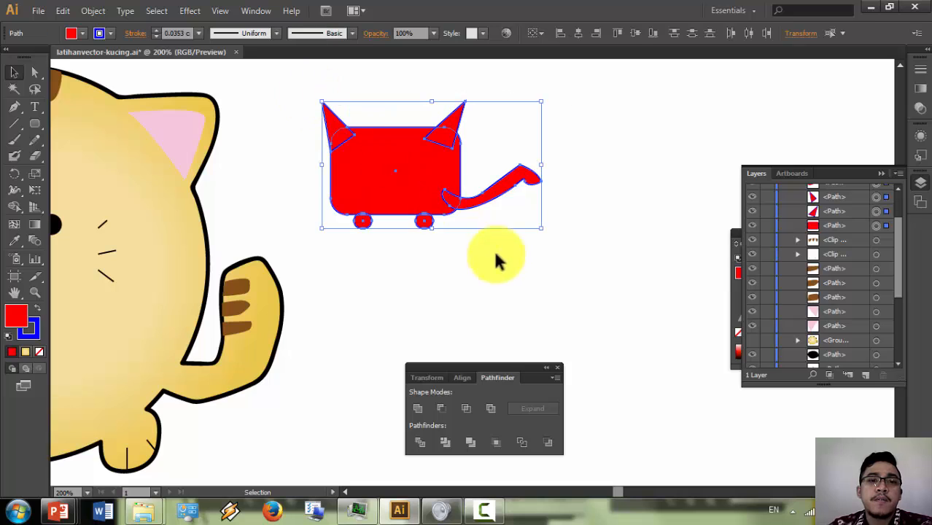
left_click(553, 368)
left_click(257, 11)
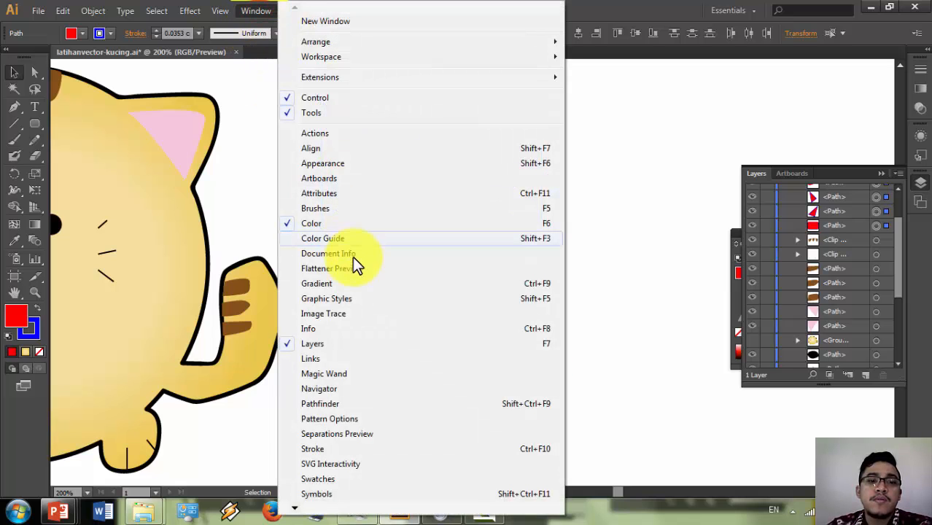
left_click(328, 405)
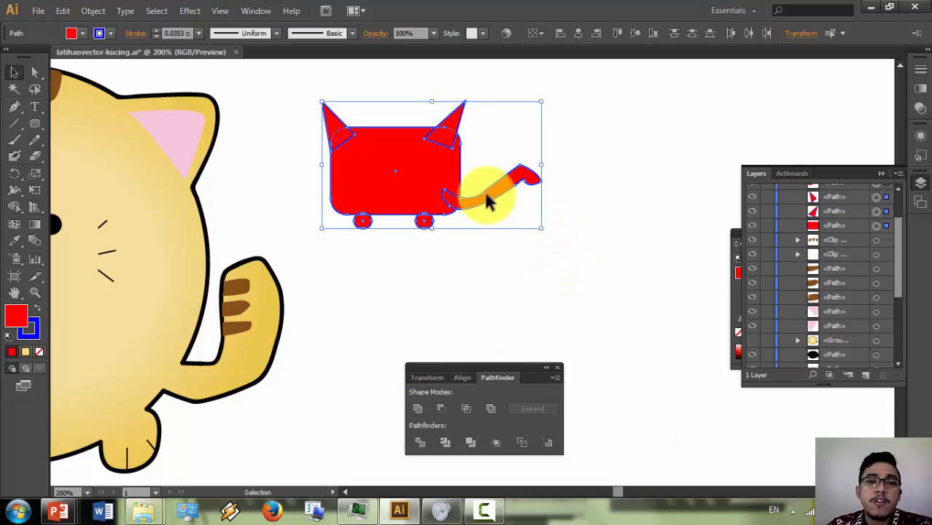
Step: Duplicate the selected red cat shapes directly below the original
key("alt")
scroll(378, 151, "down", 1)
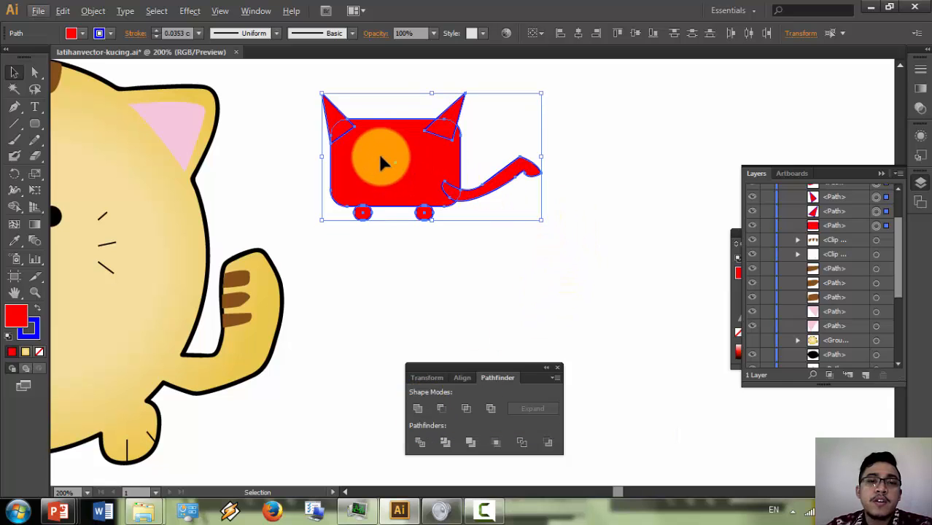
left_click_drag(400, 156, 394, 300)
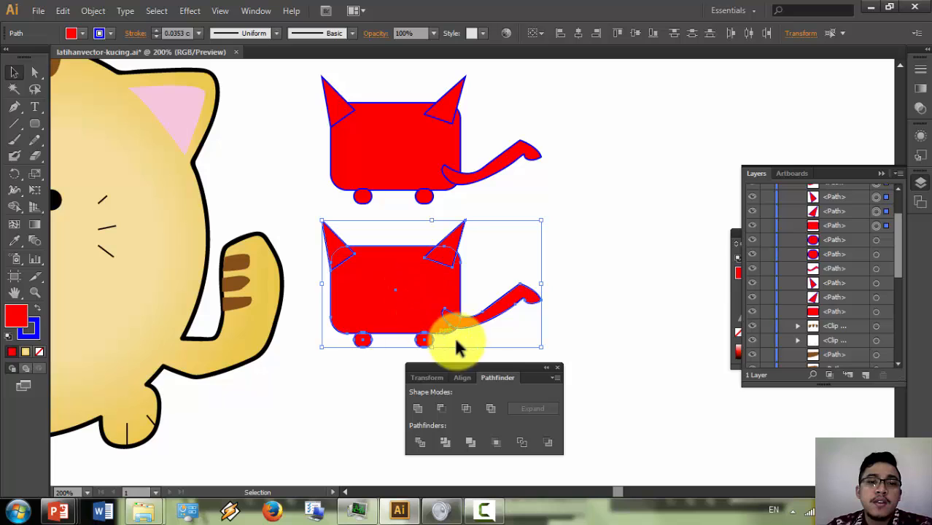
Step: Try Pathfinder Unite and Minus Front in turn on the duplicated cat's shapes, undoing each result
left_click(418, 408)
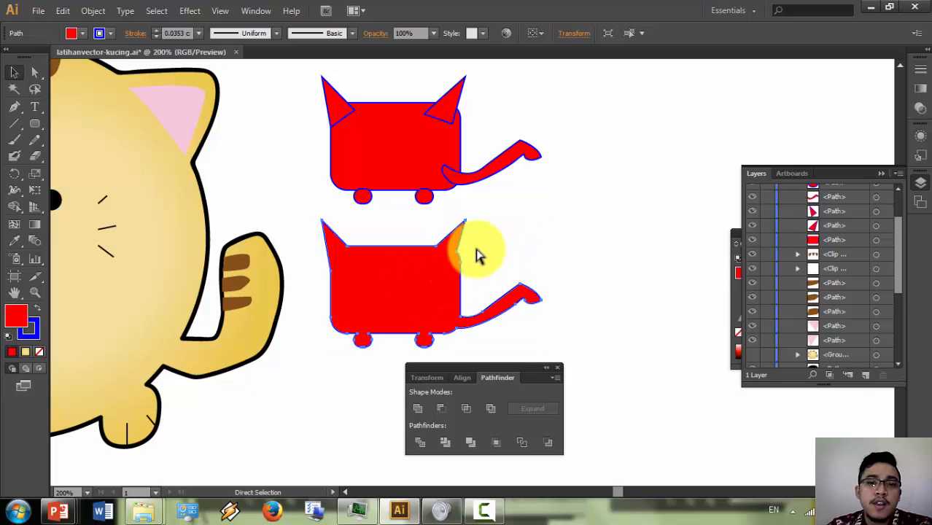
key("ctrl+z")
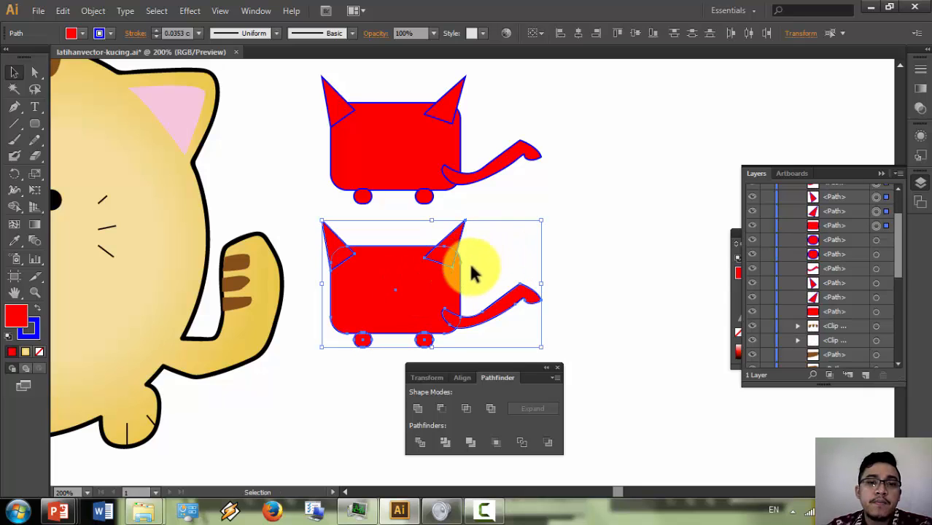
left_click(439, 408)
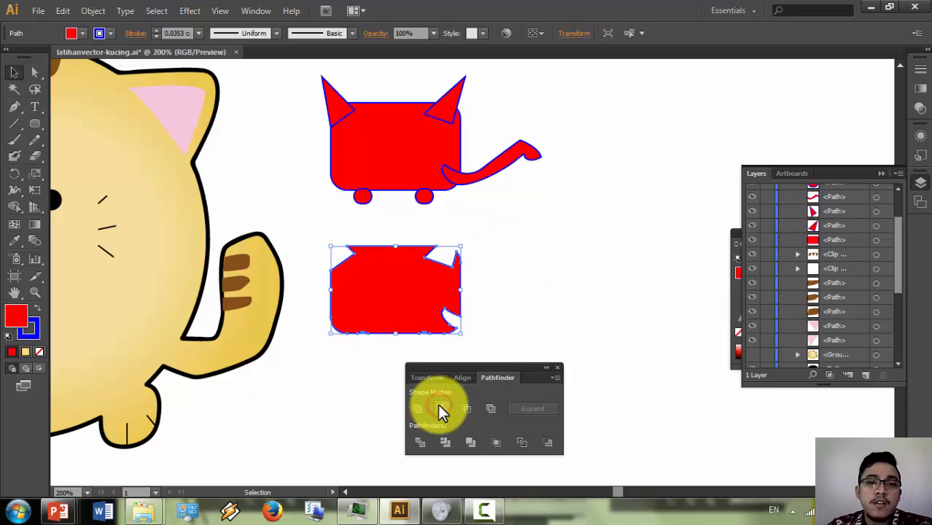
left_click_drag(458, 257, 443, 129)
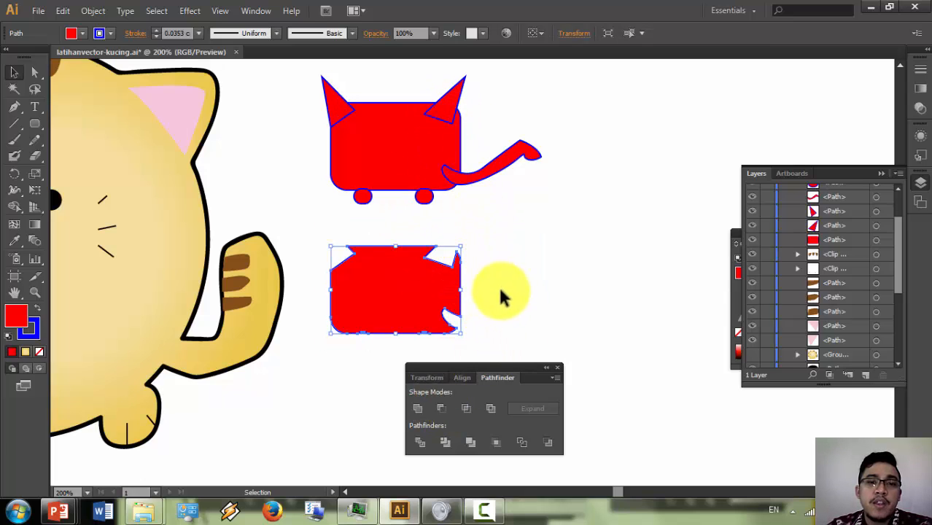
key("ctrl+z")
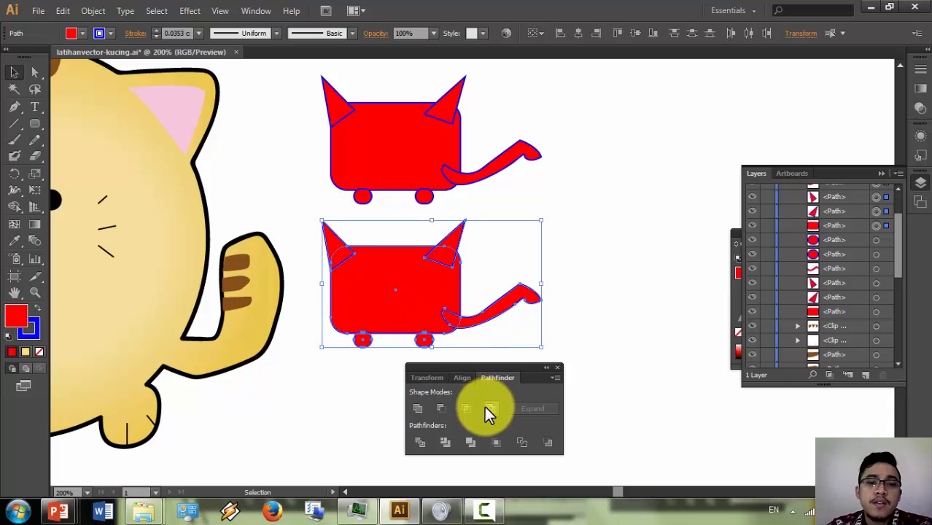
Step: Try Pathfinder Intersect on all the duplicate's shapes and on only its body and right ear, and undo the result
left_click(471, 411)
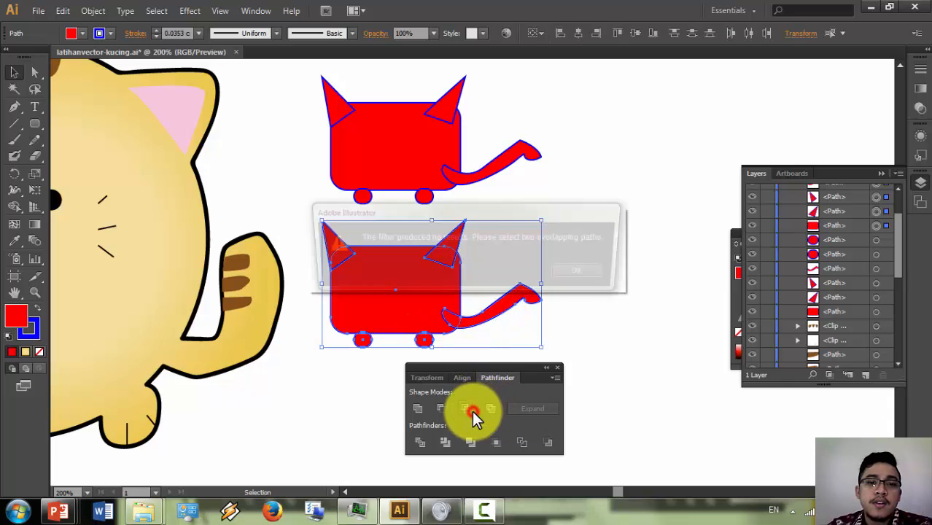
left_click(573, 275)
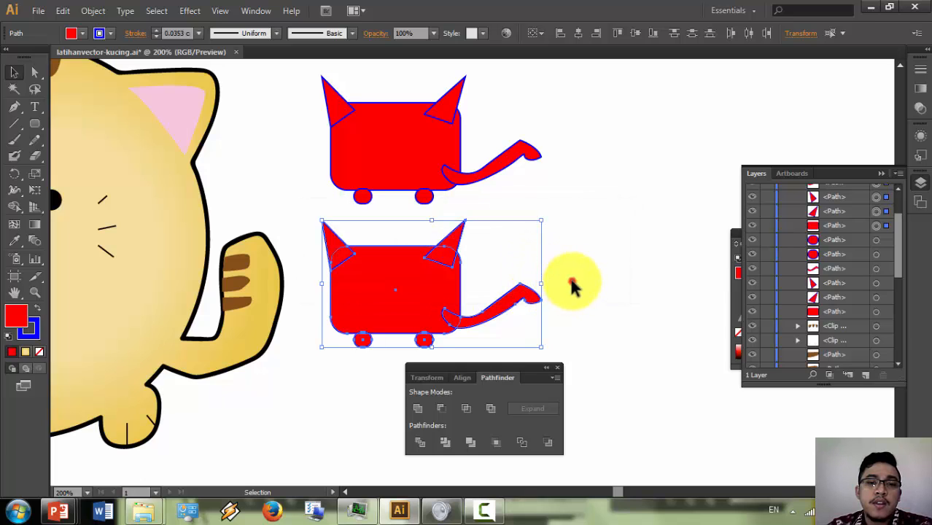
left_click(572, 281)
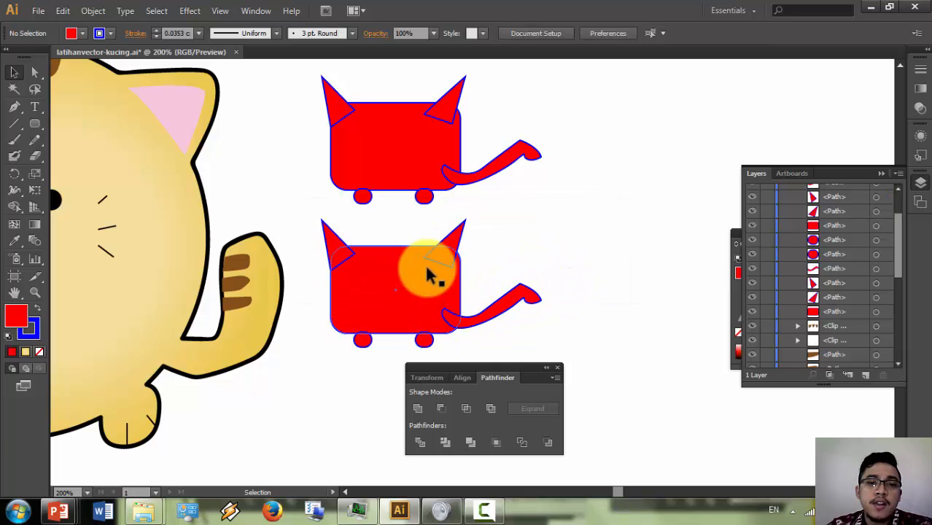
left_click(405, 282)
left_click(459, 233, "shift")
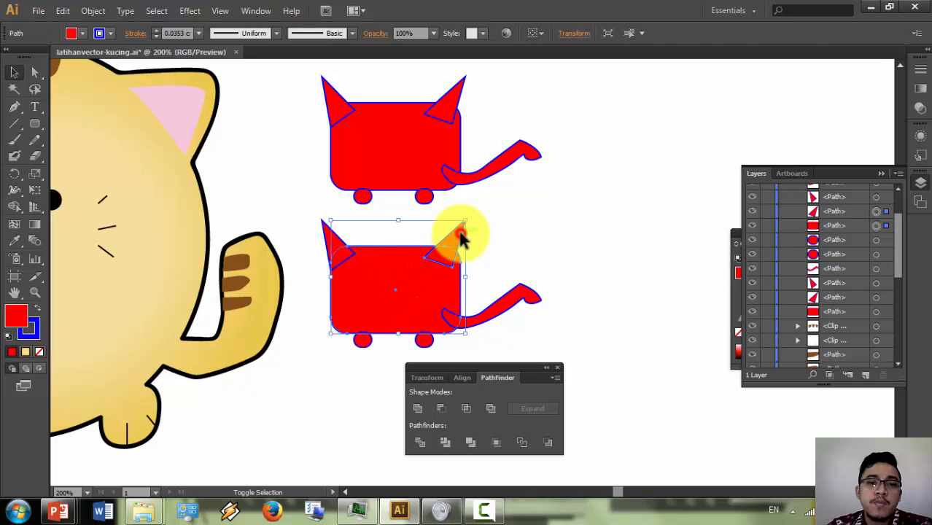
left_click(464, 409)
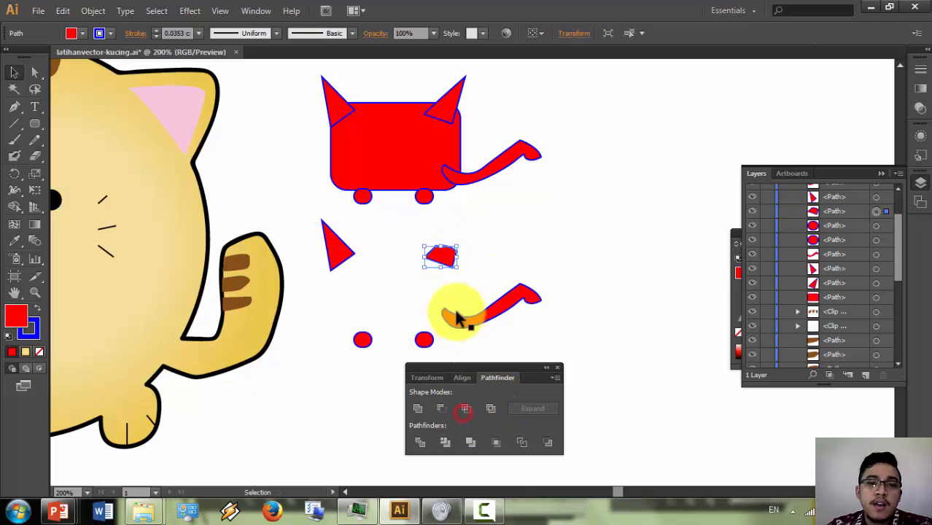
key("ctrl+z")
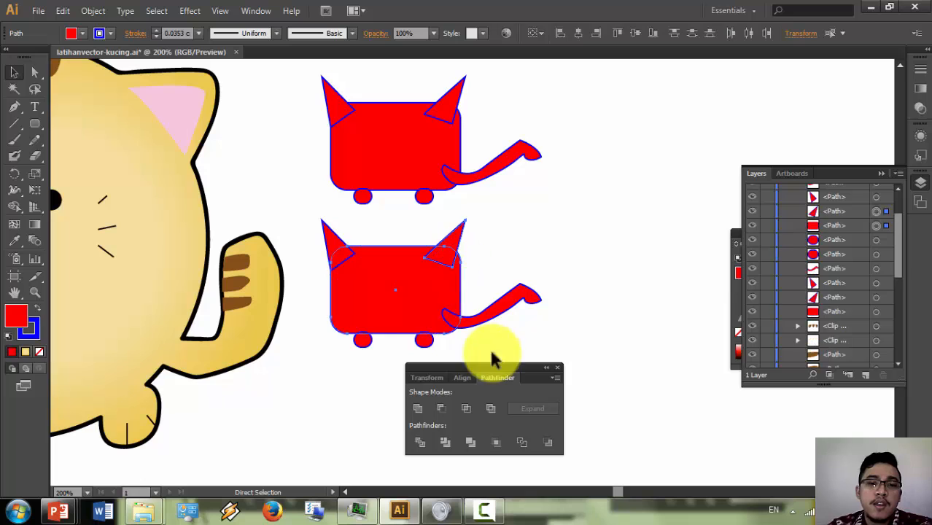
Step: Try Pathfinder Exclude on all the duplicated red cat's shapes and undo the result
left_click(572, 322)
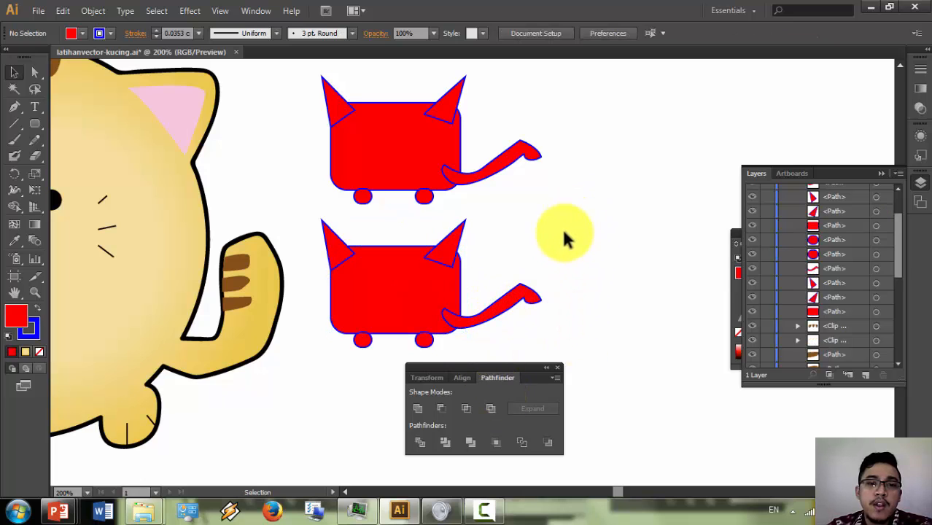
left_click_drag(557, 234, 309, 341)
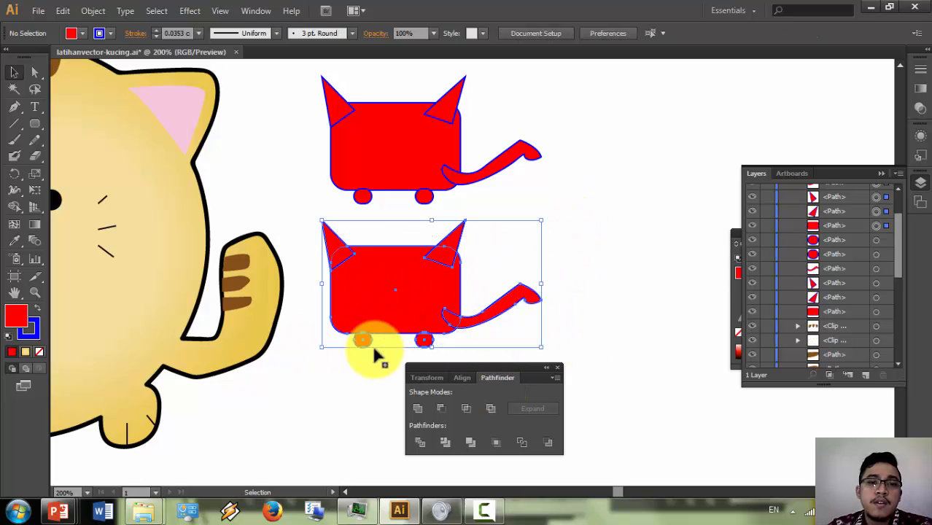
left_click(490, 409)
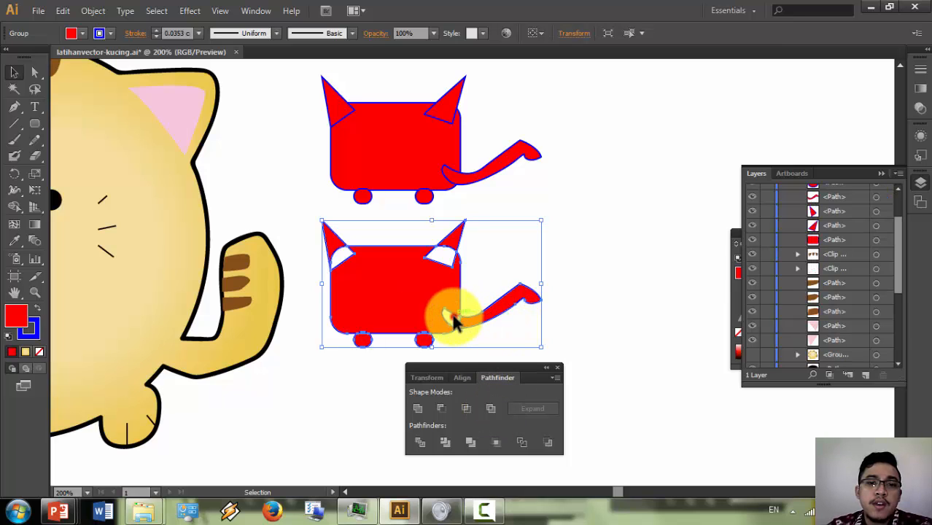
left_click(478, 289)
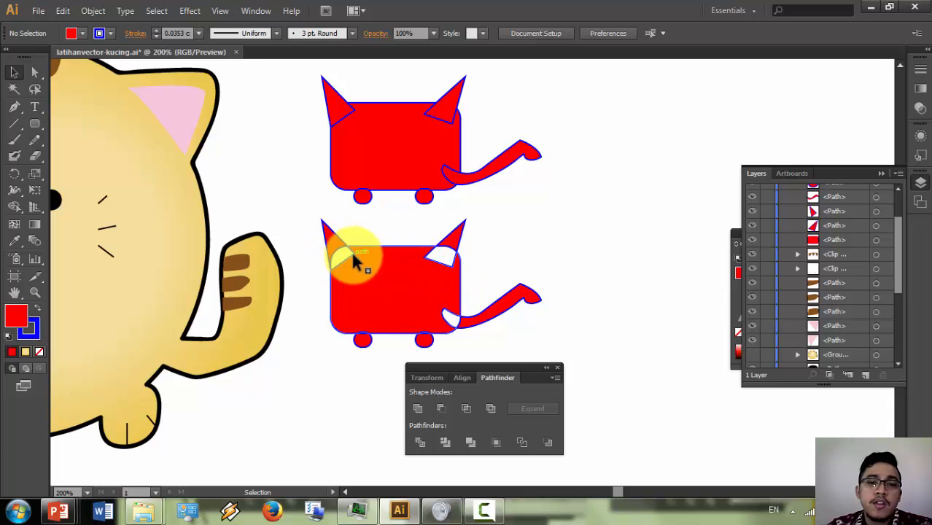
key("ctrl+z")
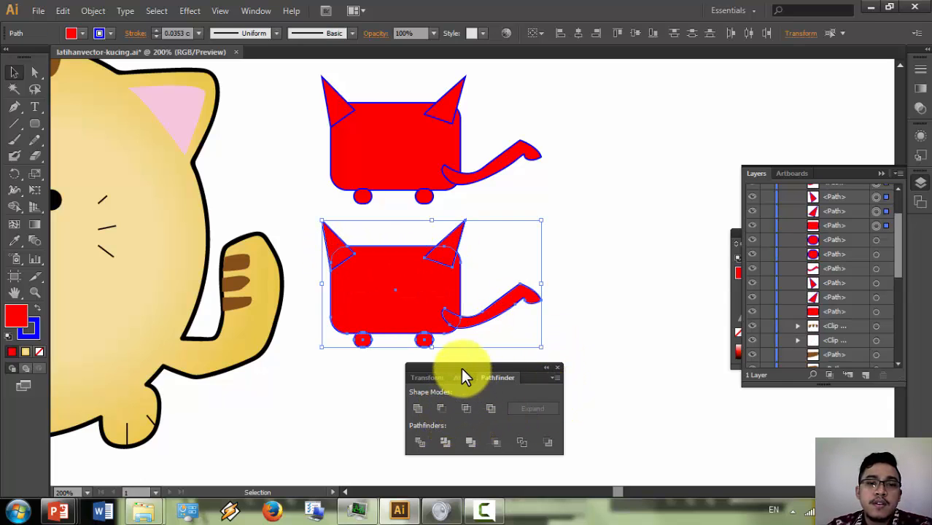
Step: Try Pathfinder Divide on the duplicated cat's shapes, move the result to the right and ungroup it
left_click(423, 443)
left_click(593, 259)
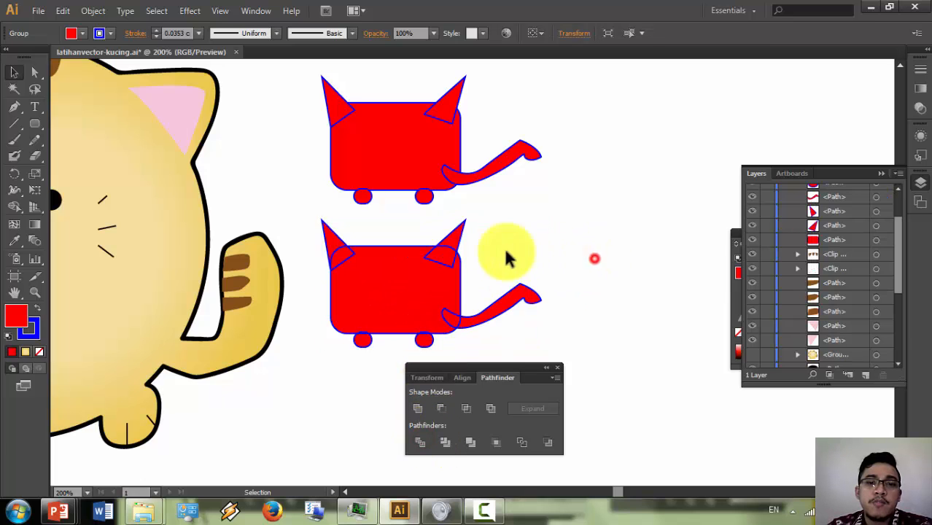
left_click_drag(439, 259, 548, 258)
right_click(458, 254)
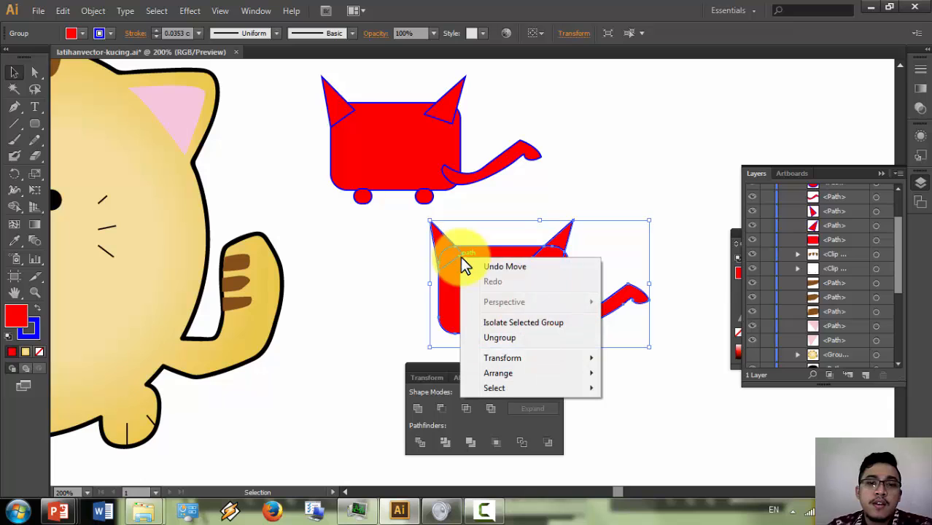
left_click(496, 339)
left_click(402, 293)
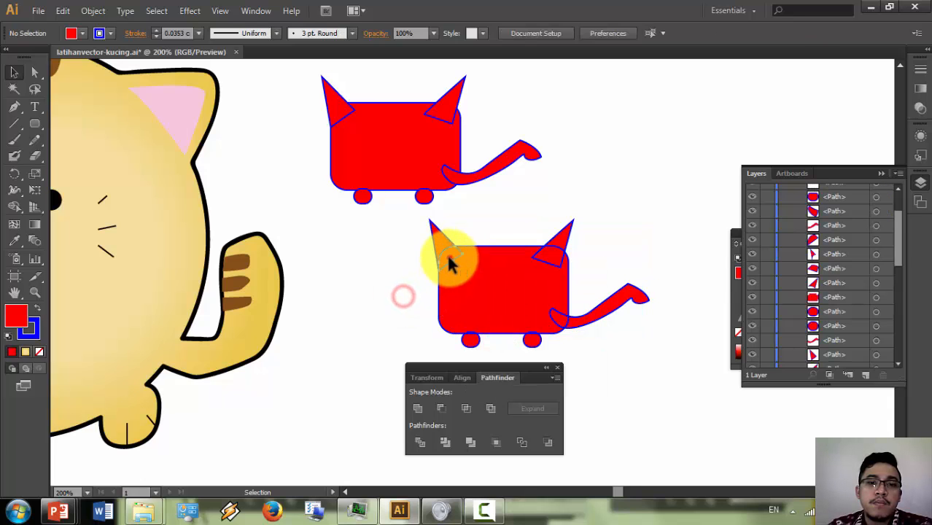
Step: Pull the divided ear, tail and foot pieces away from the duplicated cat's body
left_click_drag(447, 260, 398, 289)
left_click_drag(444, 246, 387, 258)
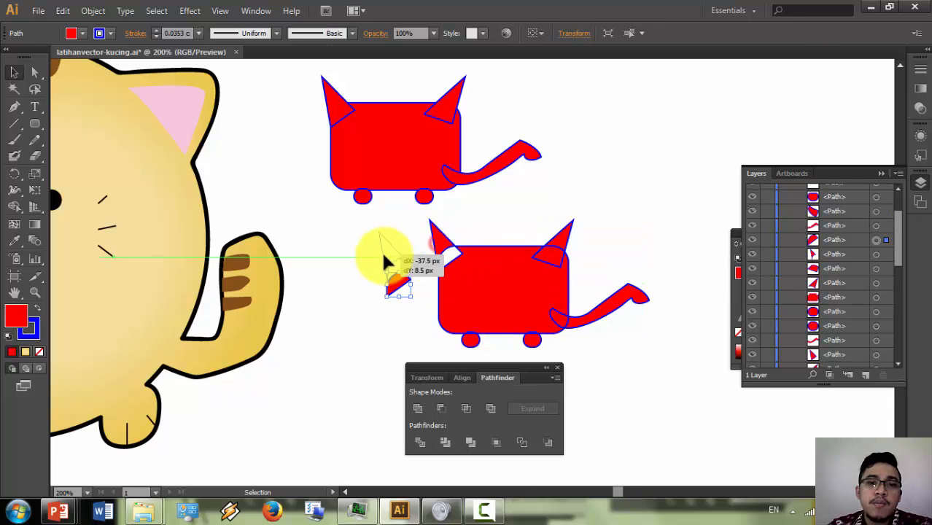
left_click_drag(558, 256, 599, 214)
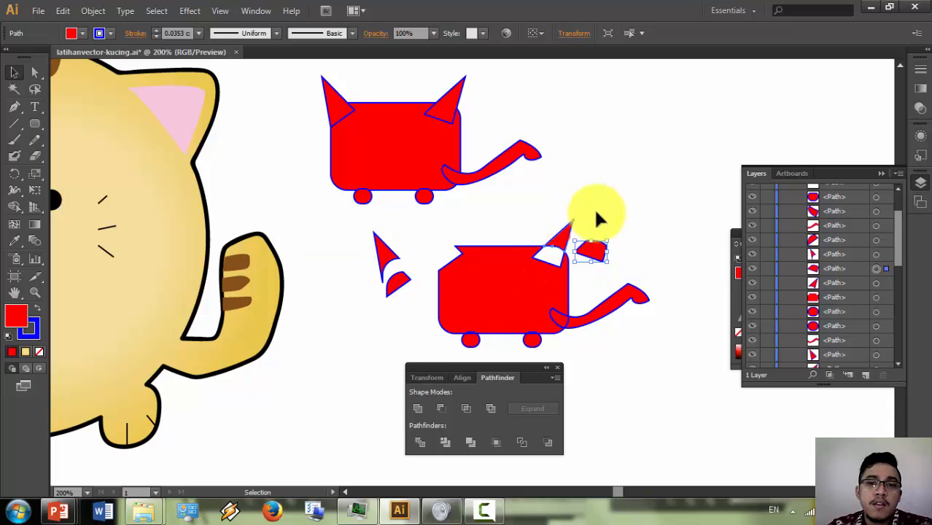
mouse_move(572, 324)
left_mouse_down()
mouse_move(631, 310)
mouse_move(578, 326)
mouse_move(589, 328)
left_mouse_up()
left_click_drag(530, 342, 568, 335)
Step: Undo the piece moves, the ungrouping and the Divide on the duplicated red cat
key("ctrl+z")
key("ctrl+z")
key("ctrl+z")
key("ctrl+z")
key("ctrl+z")
key("ctrl+z")
key("ctrl+z")
key("ctrl+z")
key("ctrl+z")
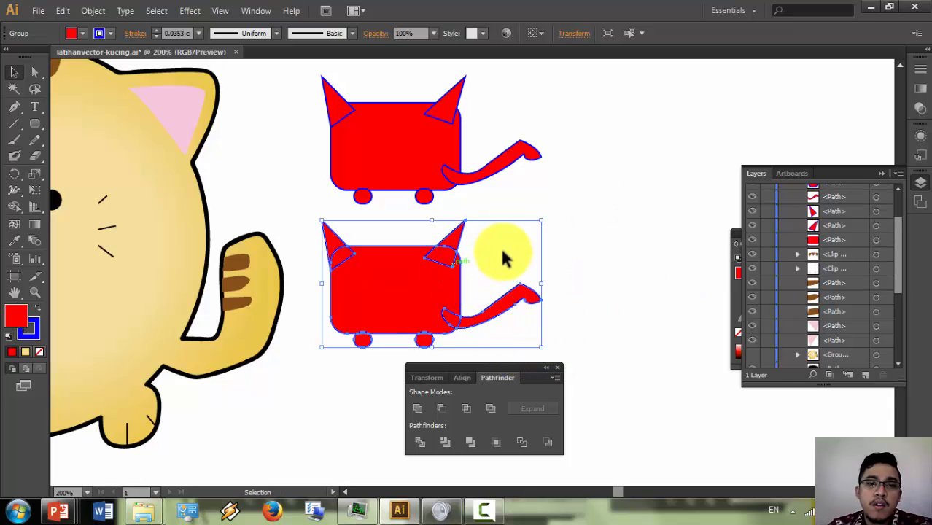
left_click(512, 246)
left_click(465, 238)
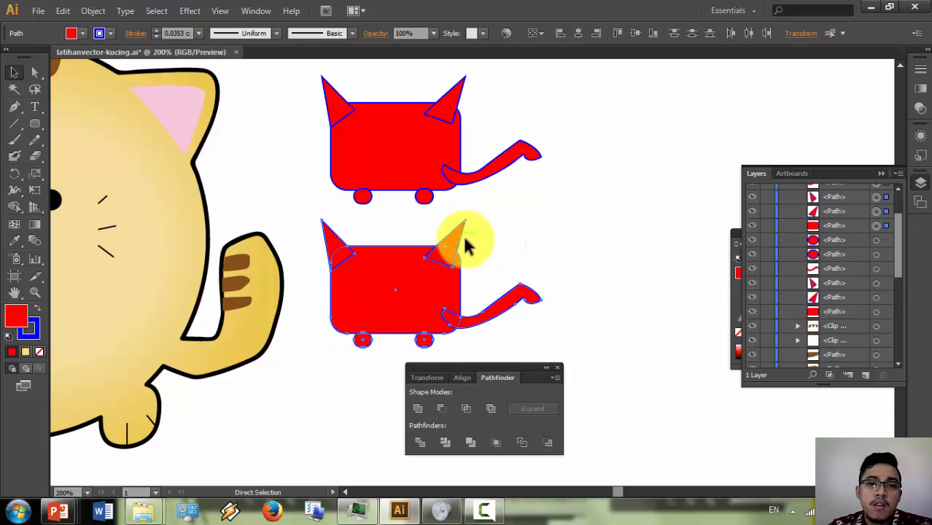
left_click(462, 243)
left_click(503, 245)
Step: Select all the duplicated red cat's shapes and apply Pathfinder Trim to them
left_click_drag(584, 243, 360, 355)
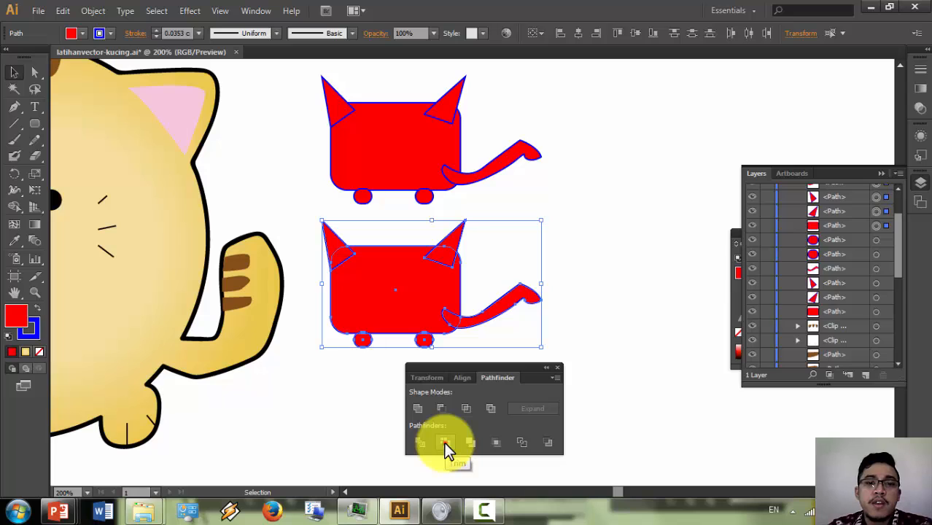
left_click(445, 442)
left_click(588, 303)
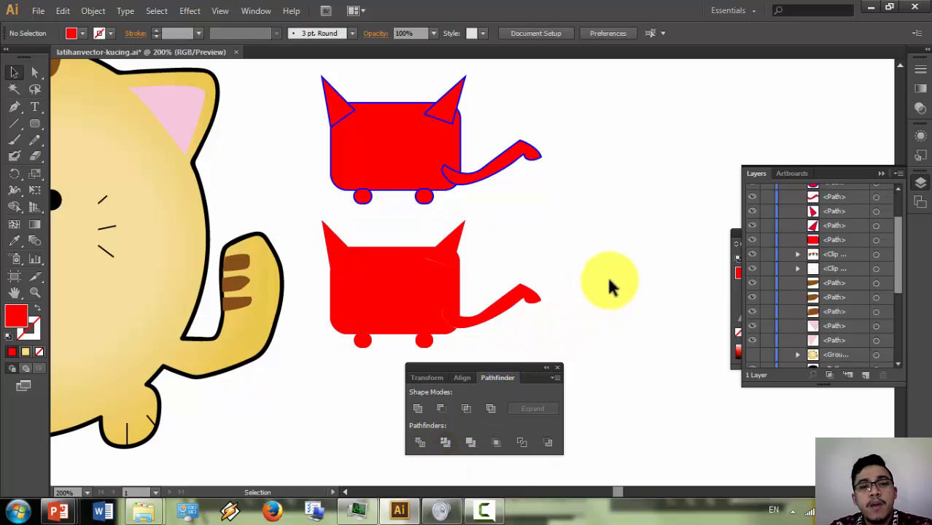
scroll(529, 265, "down", 2)
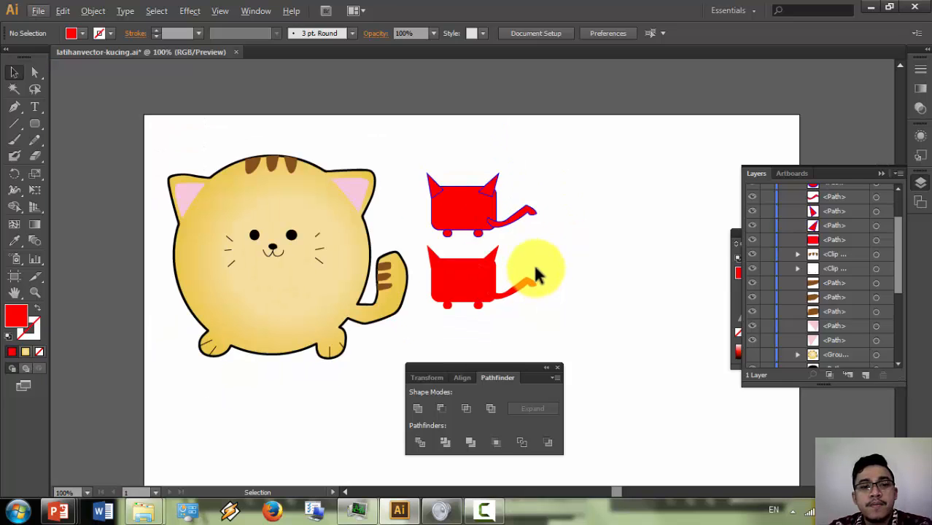
Step: Switch to the PowerPoint slideshow and advance past the slide on combining objects with Pathfinder
key("alt+Tab")
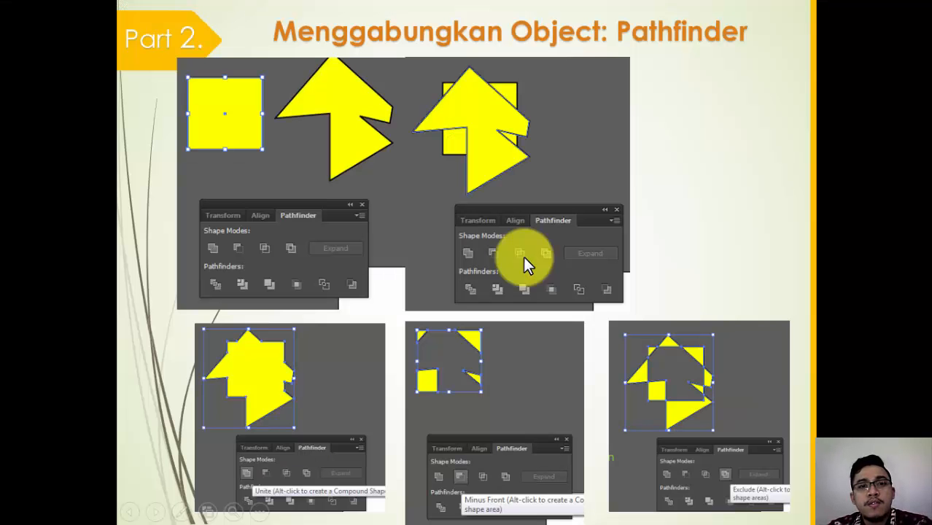
key("Right")
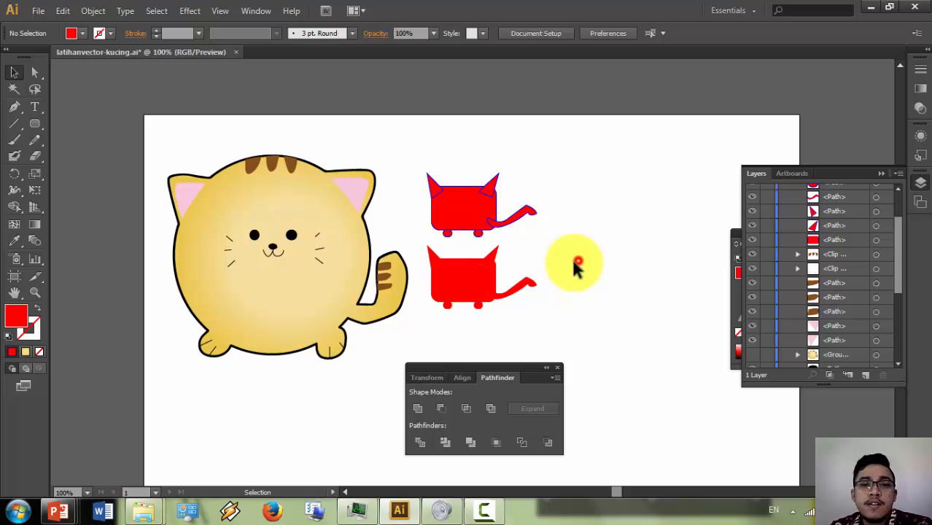
Step: Make the hidden reference picture of the cat visible and move it to the right of the red cats
scroll(573, 266, "down", 1)
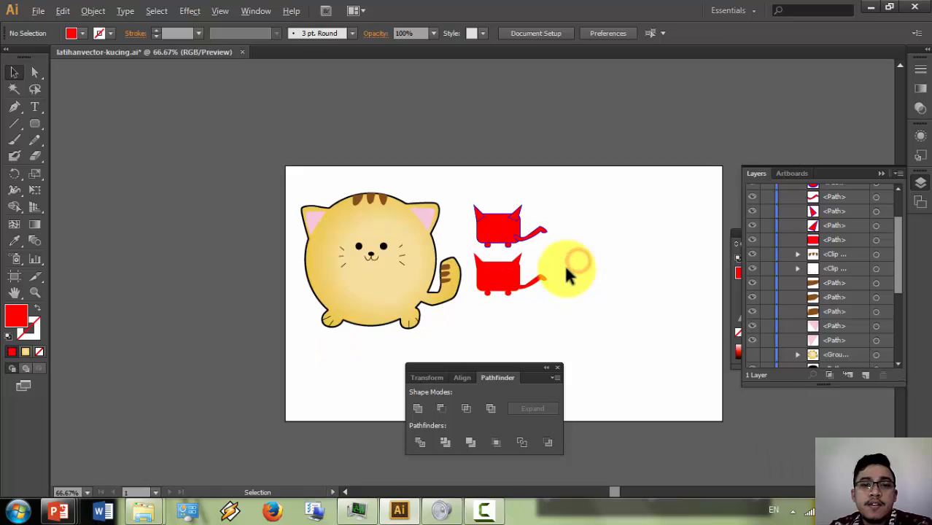
scroll(566, 269, "up", 3)
scroll(557, 269, "down", 1)
scroll(553, 269, "down", 3)
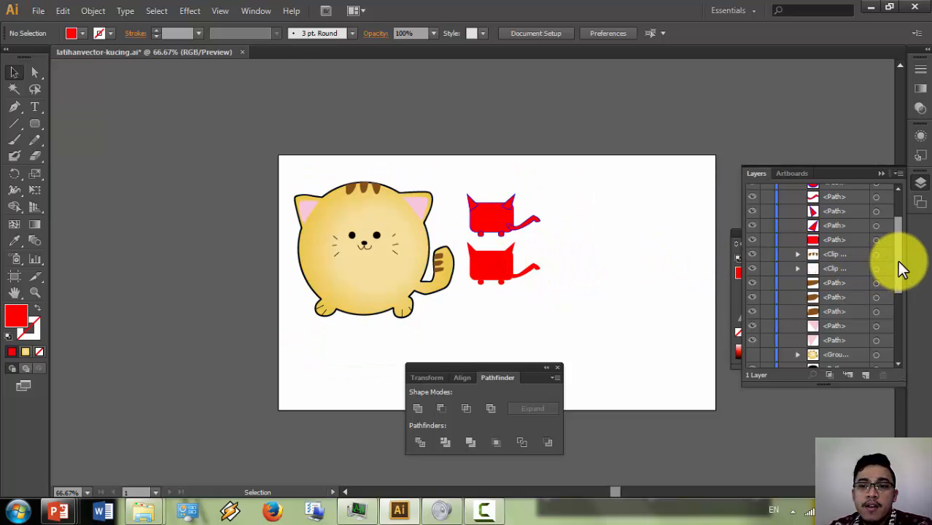
scroll(875, 284, "down", 4)
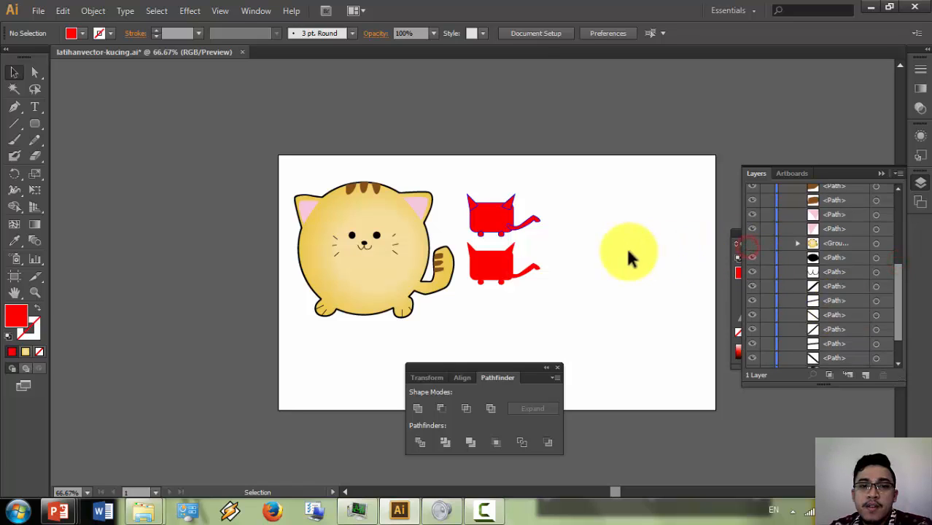
left_click(753, 245)
left_click(754, 247)
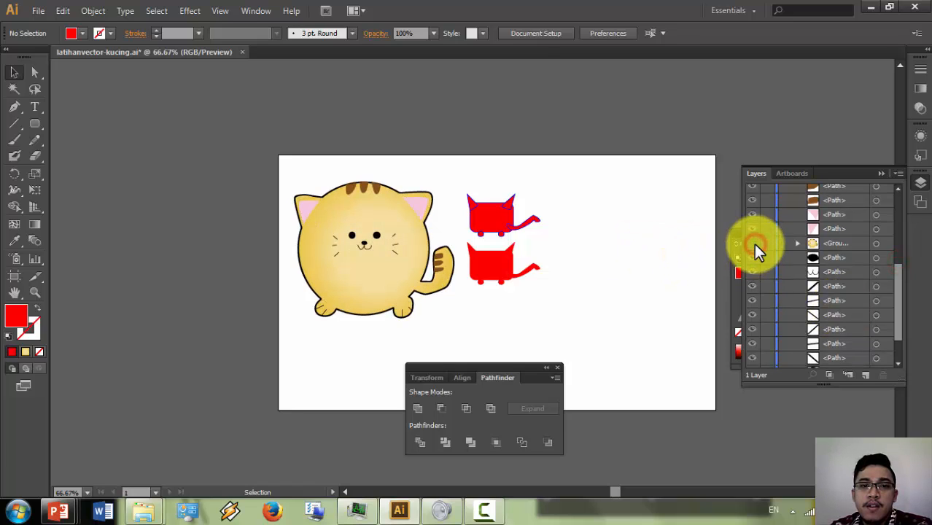
left_click(755, 247)
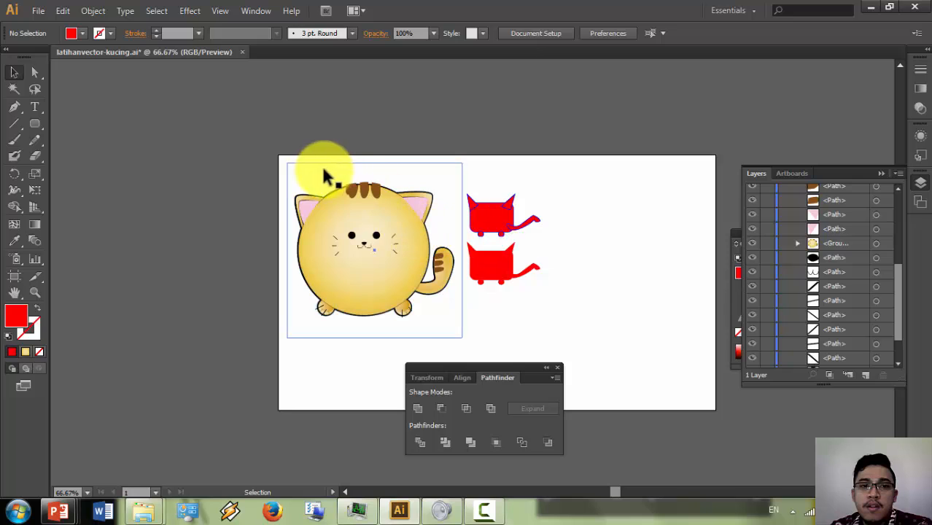
mouse_move(295, 167)
left_mouse_down()
mouse_move(319, 191)
mouse_move(574, 212)
left_mouse_up()
Step: Draw a rounded rectangle over the face of the reference cat picture and shift it slightly left
scroll(576, 255, "right", 2)
scroll(588, 277, "up", 3)
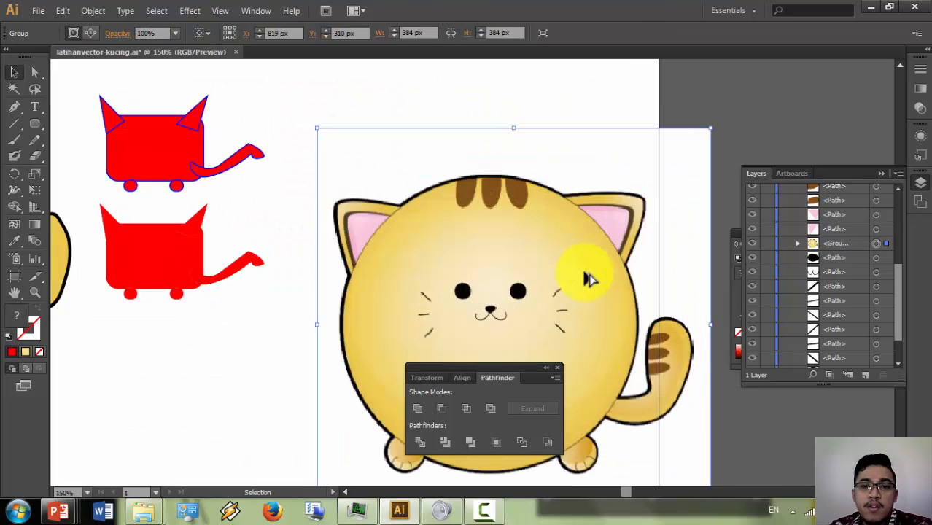
scroll(589, 277, "up", 2)
scroll(554, 266, "down", 4)
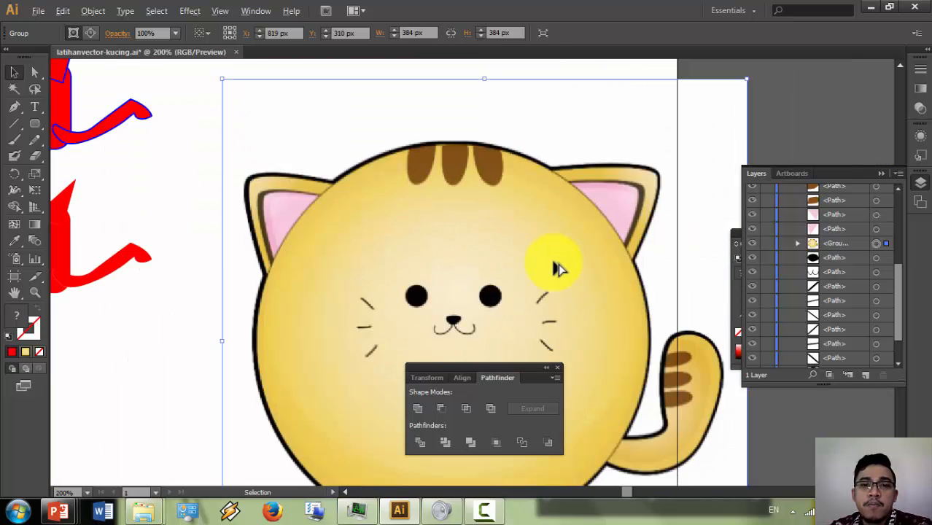
scroll(536, 268, "right", 4)
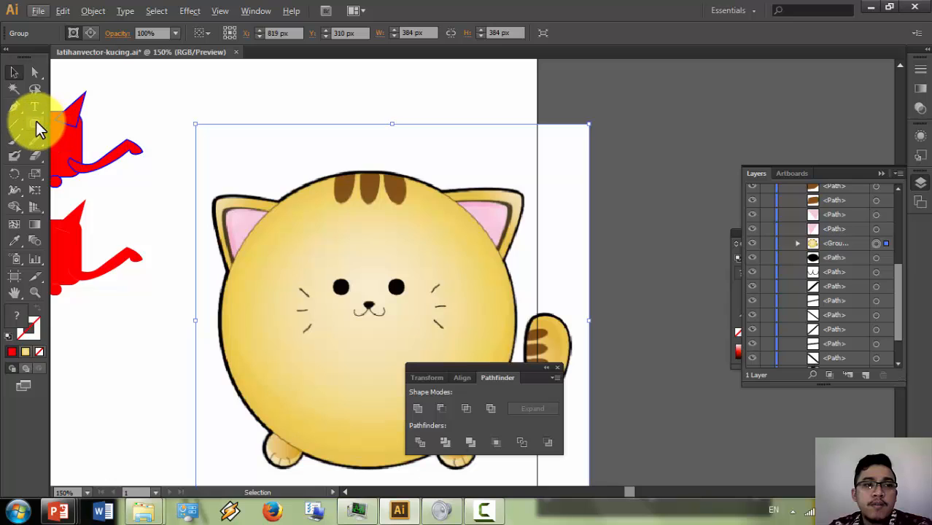
left_click(37, 125)
left_click_drag(286, 252, 471, 358)
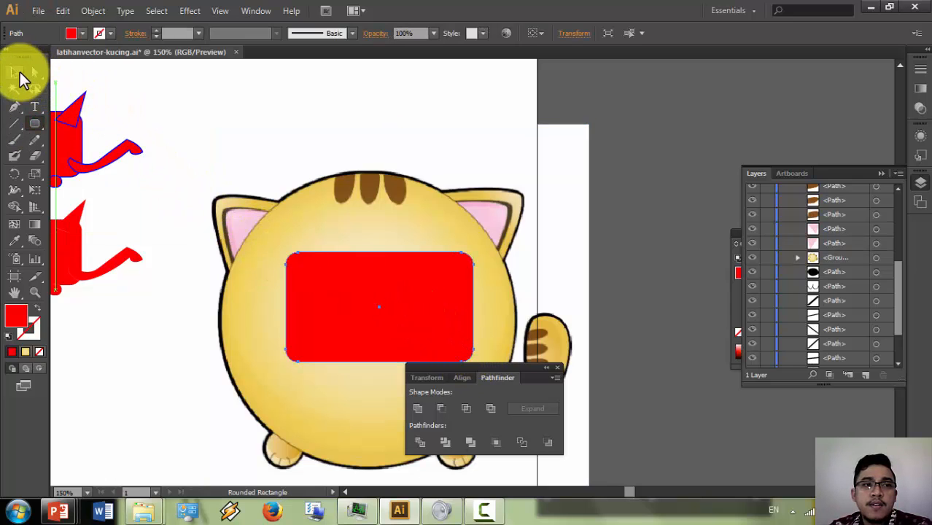
left_click(20, 73)
left_click_drag(333, 289, 320, 288)
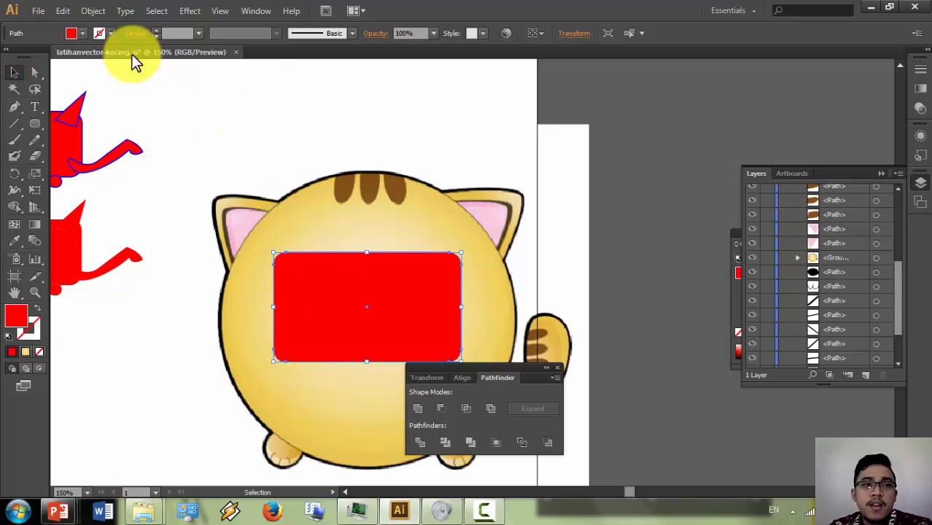
Step: Remove the rounded rectangle's fill and give it a green stroke
left_click(83, 34)
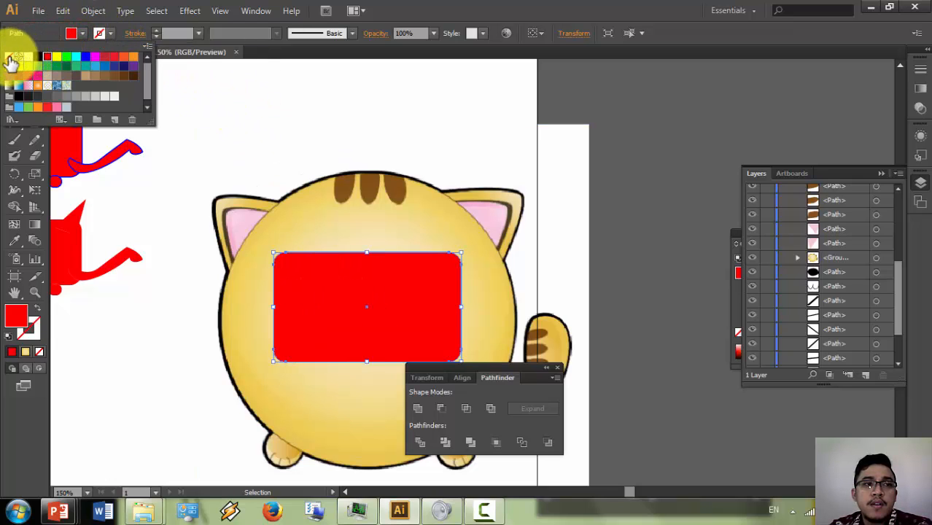
left_click(9, 57)
left_click(104, 34)
left_click(111, 32)
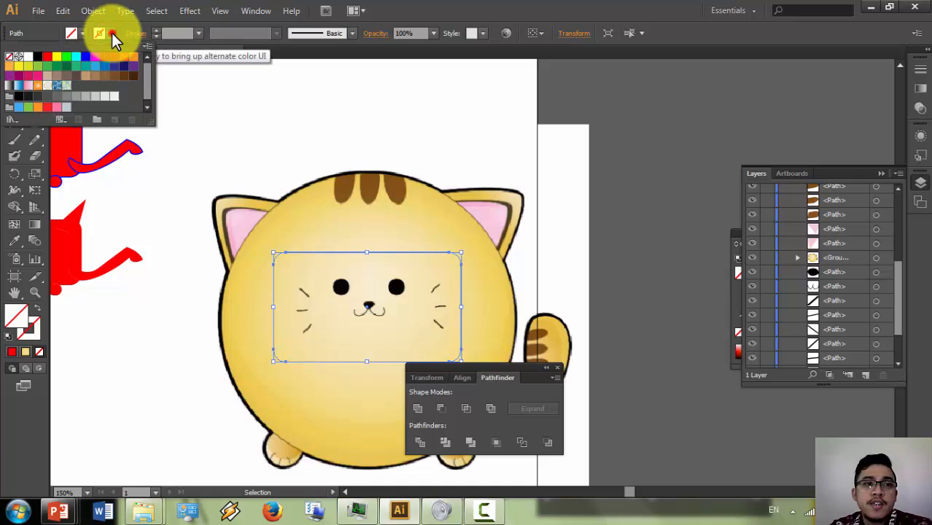
left_click(66, 57)
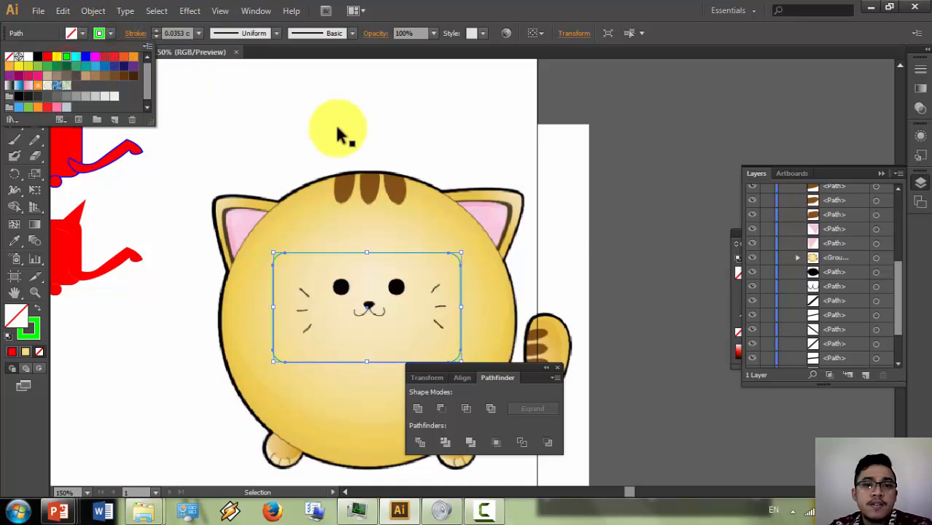
Step: Crop the reference cat picture to its face with a clipping mask made from the green rounded rectangle
left_click(582, 226)
scroll(527, 259, "down", 2)
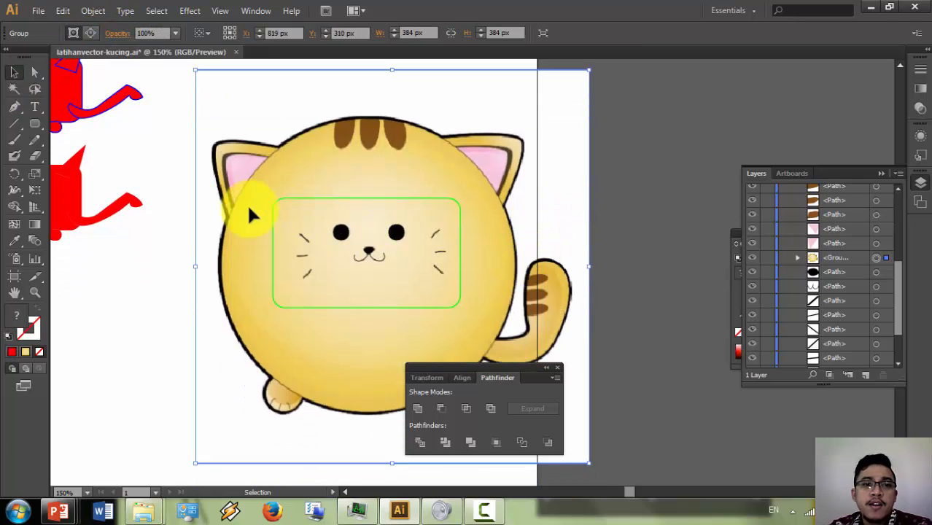
left_click(176, 220)
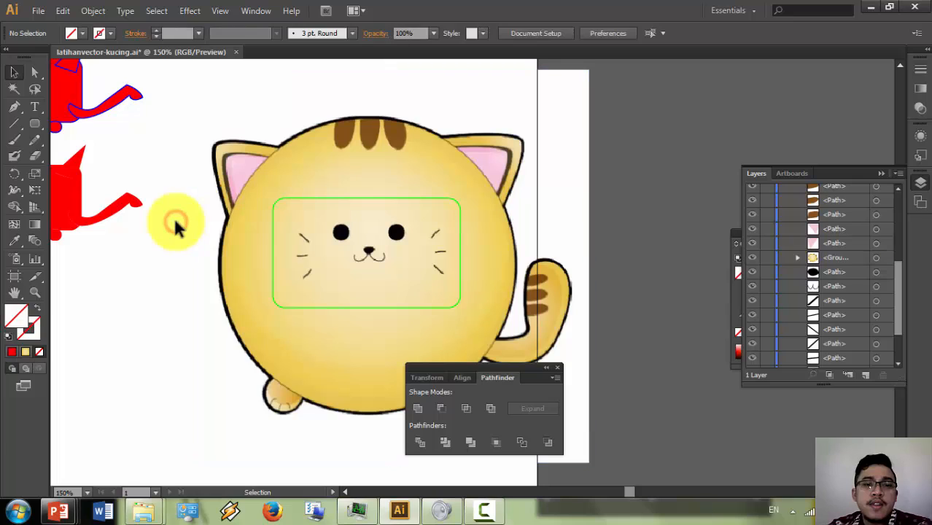
left_click(377, 205)
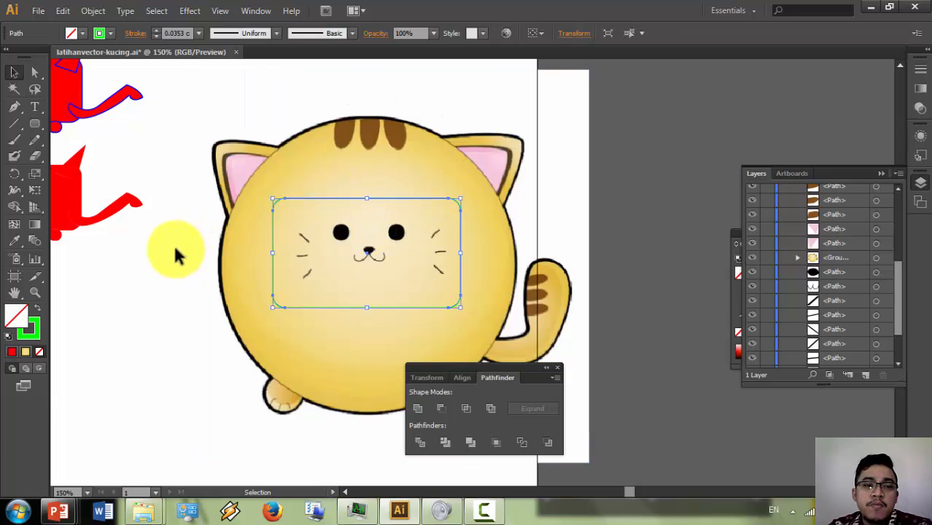
left_click(362, 175, "shift")
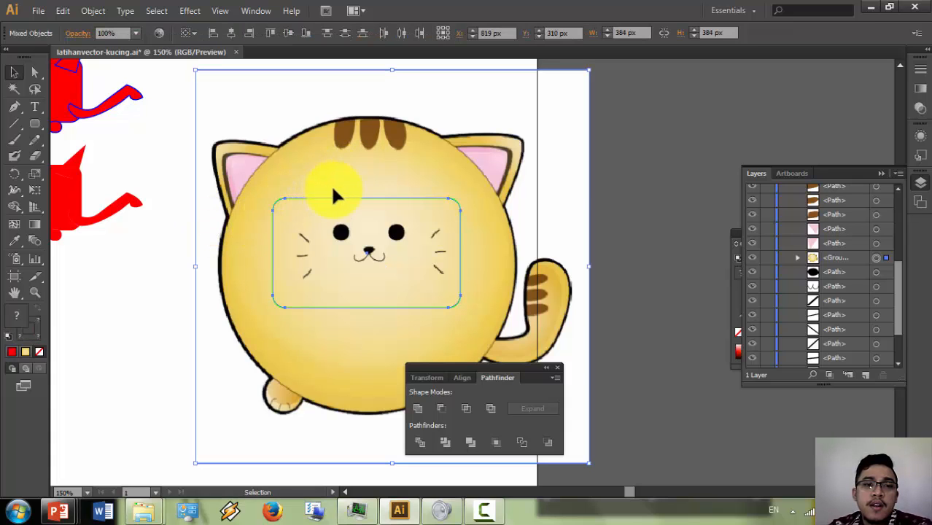
right_click(334, 189)
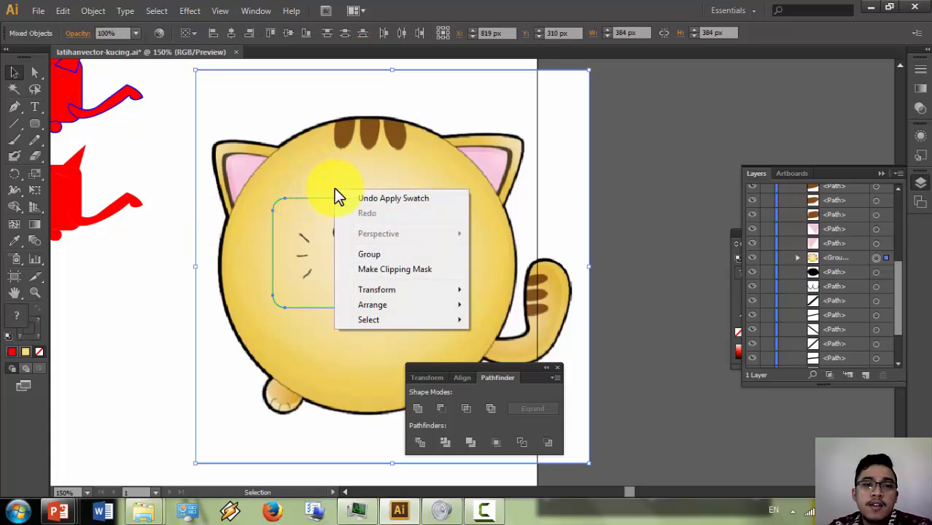
left_click(427, 269)
left_click(508, 236)
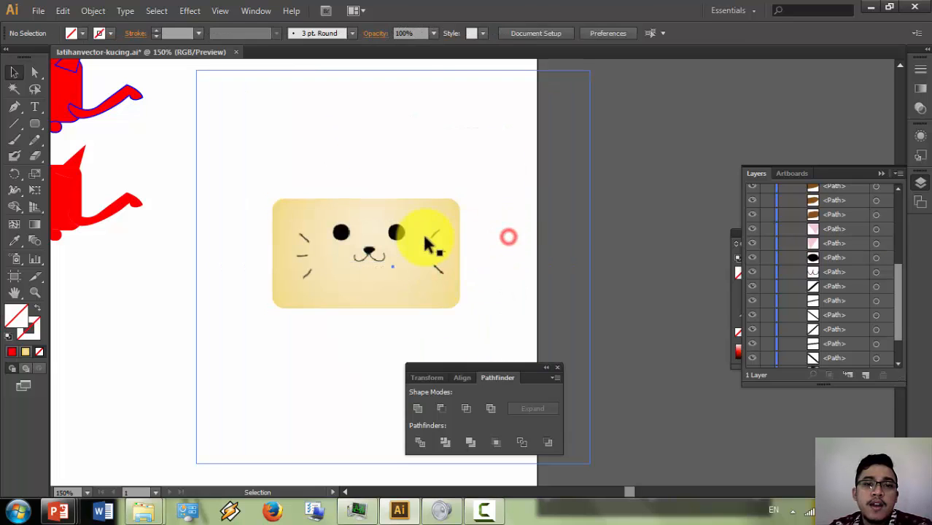
scroll(496, 241, "down", 2)
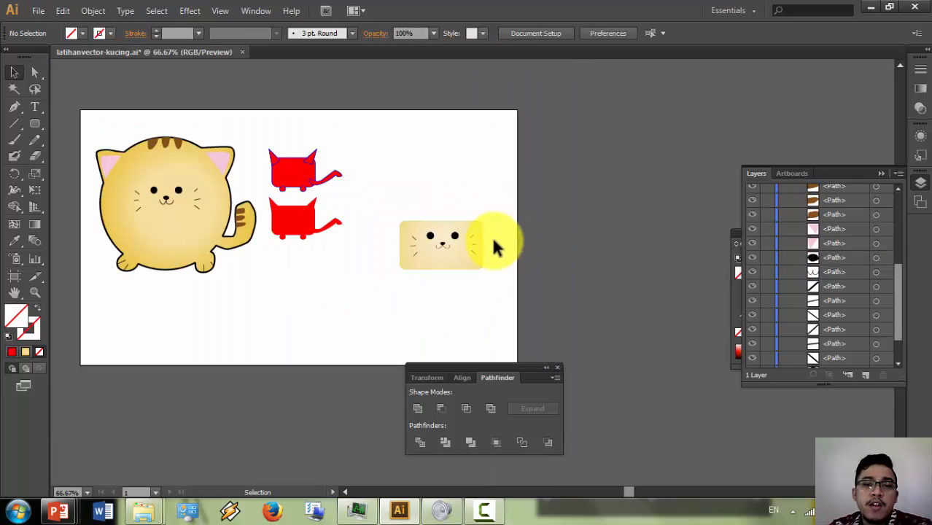
scroll(493, 246, "up", 2)
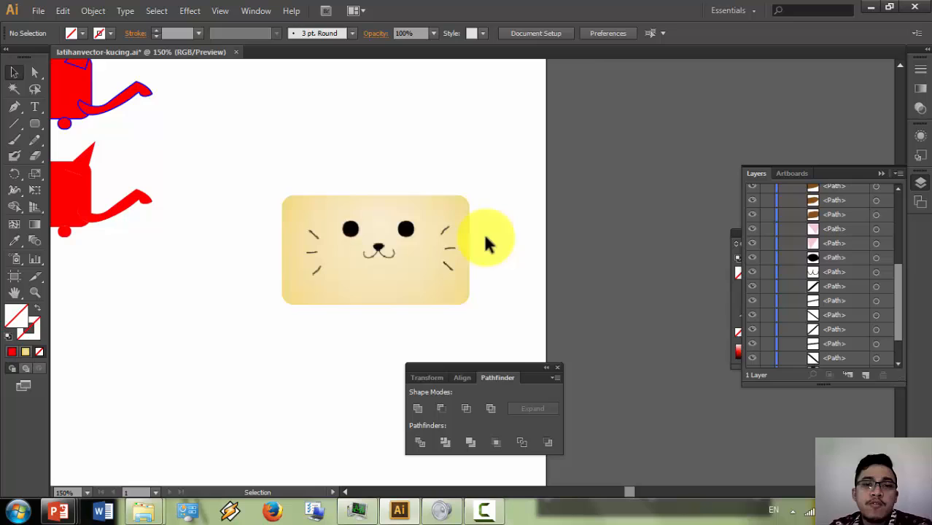
Step: Shift the cat image slightly left inside its clipping mask, and directly select the rounded-rectangle mask path
left_click(31, 73)
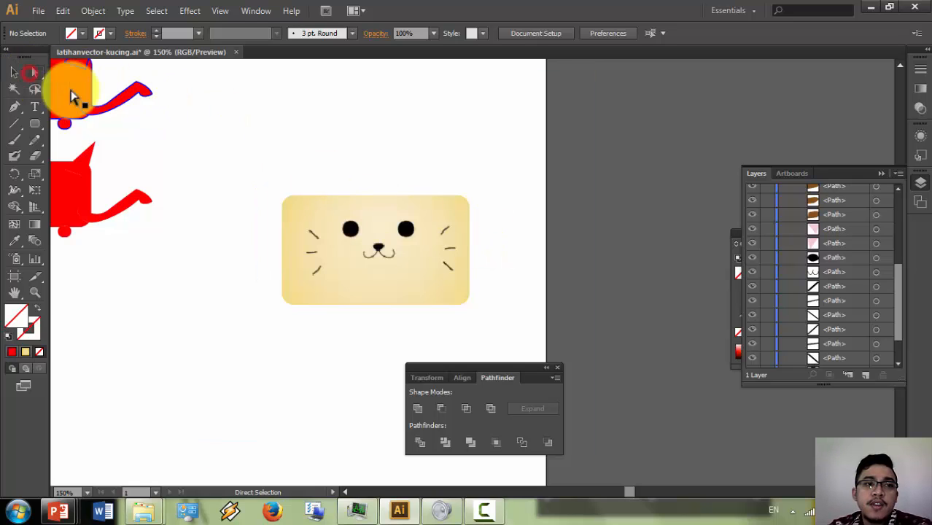
left_click_drag(366, 246, 437, 236)
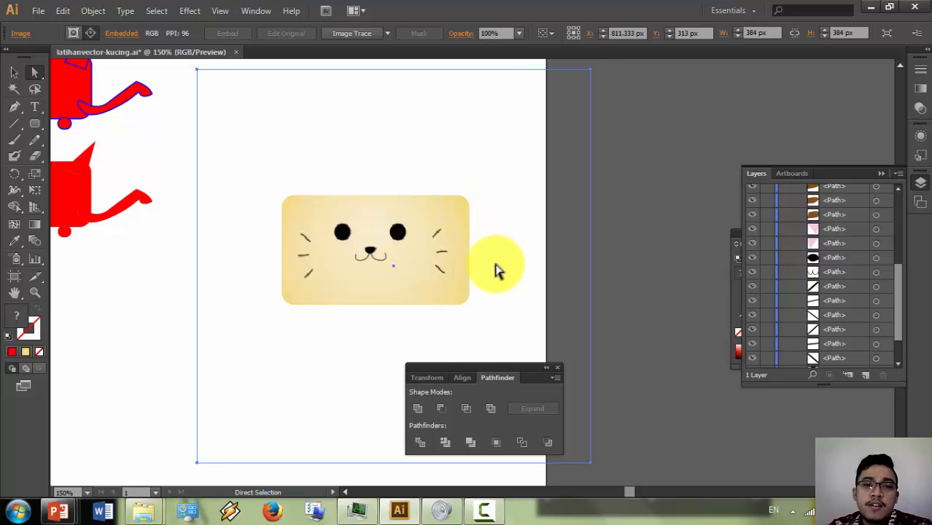
left_click(468, 213)
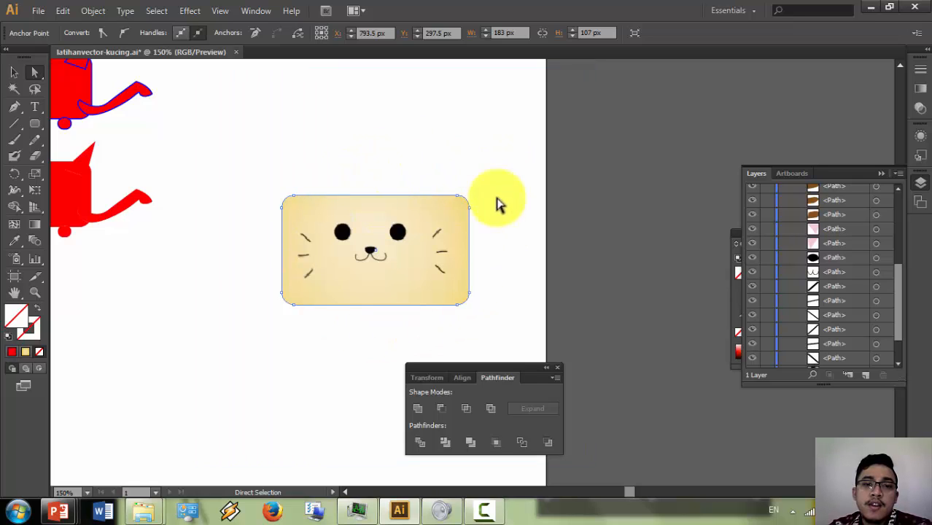
left_click(364, 219)
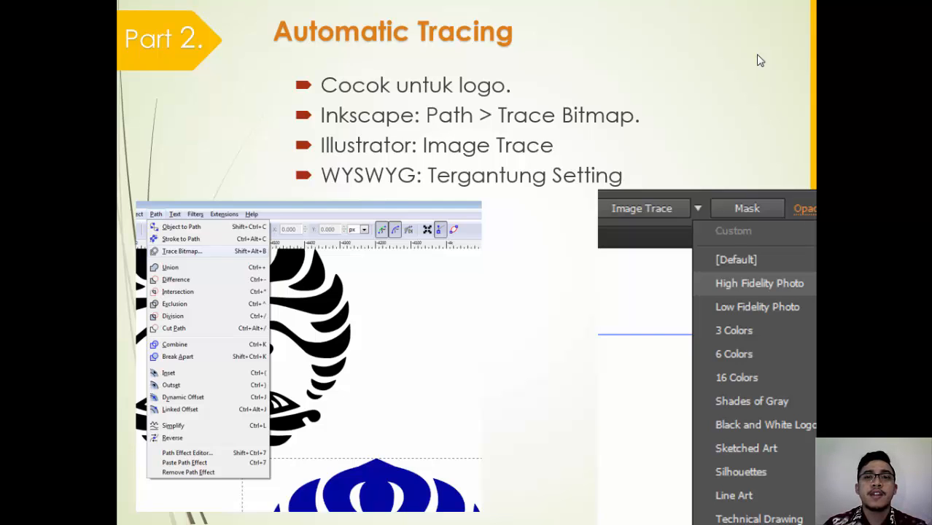
Step: Switch back to Illustrator, release the cropped face's clipping mask and delete the rounded rectangle
key("alt+Tab")
key("alt+Tab")
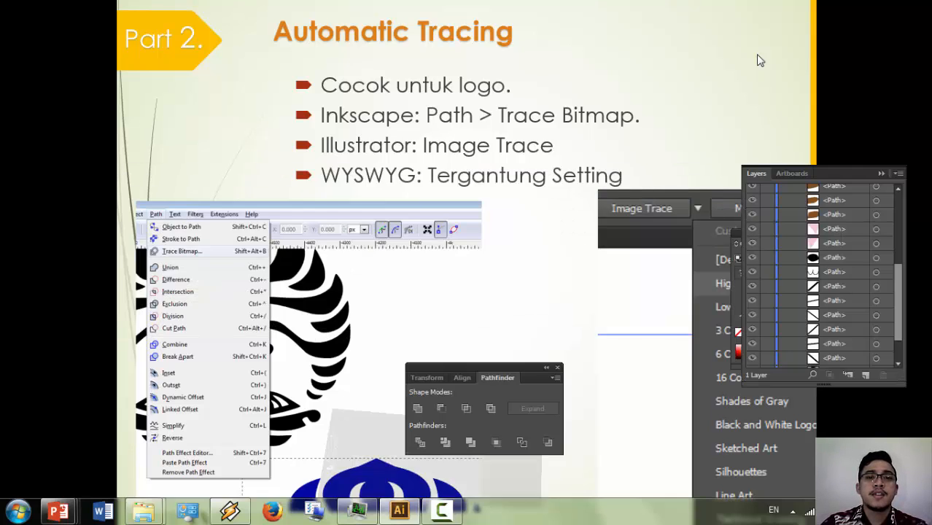
right_click(382, 267)
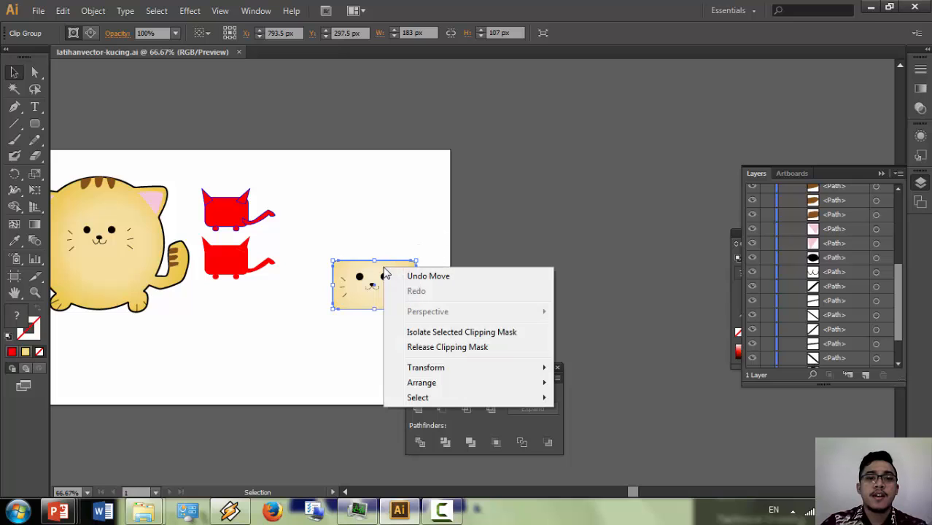
left_click(425, 347)
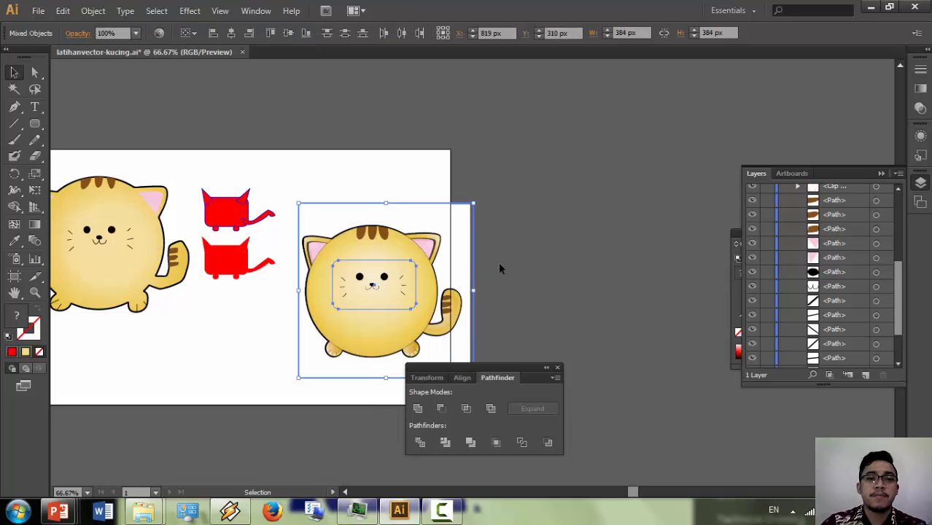
left_click(499, 266)
left_click(414, 270)
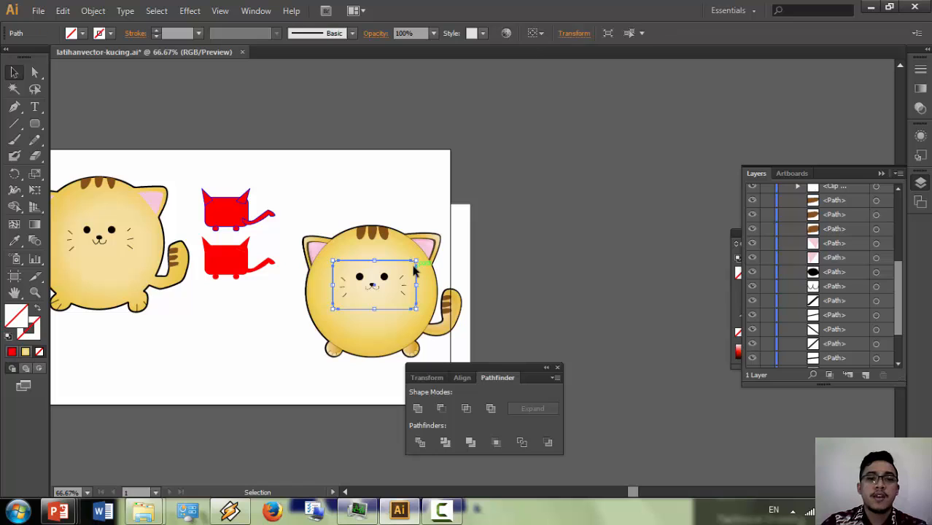
key("ctrl+shift+a")
scroll(413, 270, "up", 3)
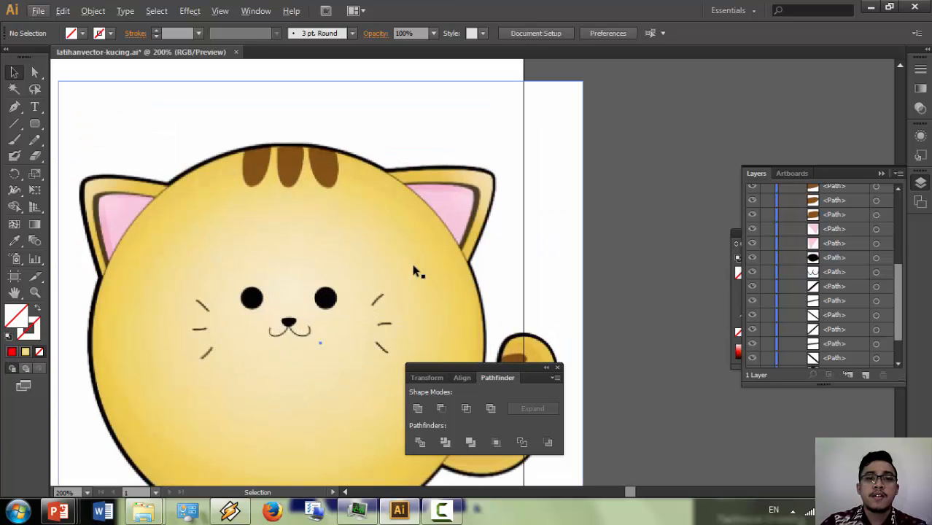
scroll(413, 270, "down", 3)
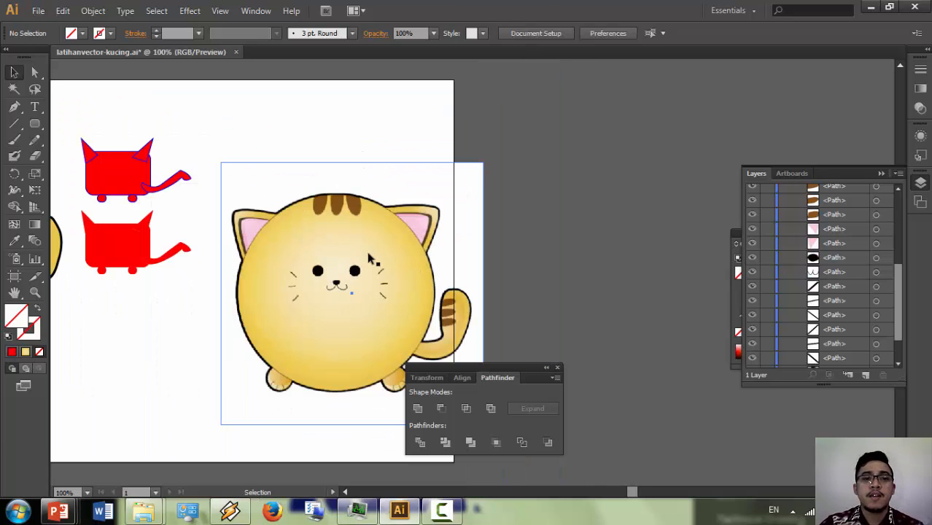
Step: Scale the reference cat picture up to about 587 × 587 px and examine the pixels around its eye
left_click(370, 258)
left_click_drag(490, 158, 627, 88)
scroll(429, 253, "up", 7)
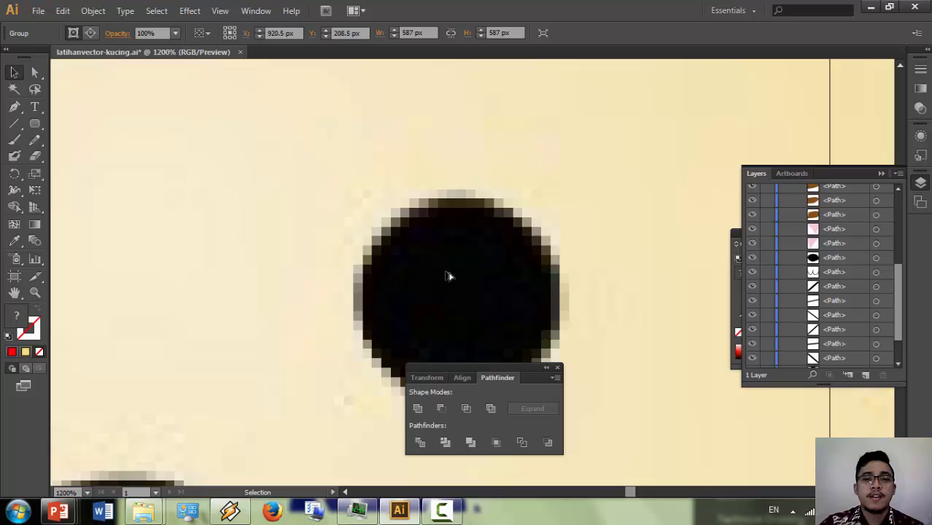
scroll(446, 276, "down", 3)
scroll(444, 278, "down", 1)
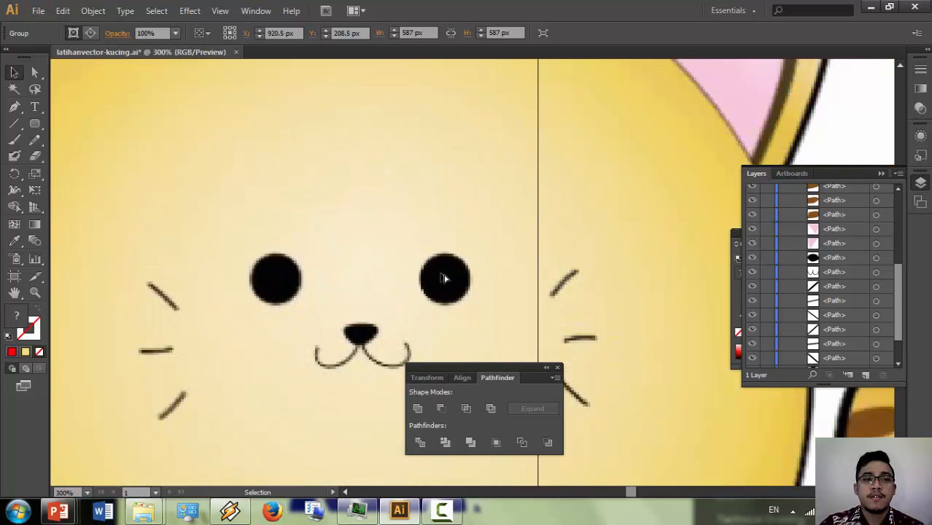
scroll(418, 258, "down", 2)
scroll(419, 258, "down", 1)
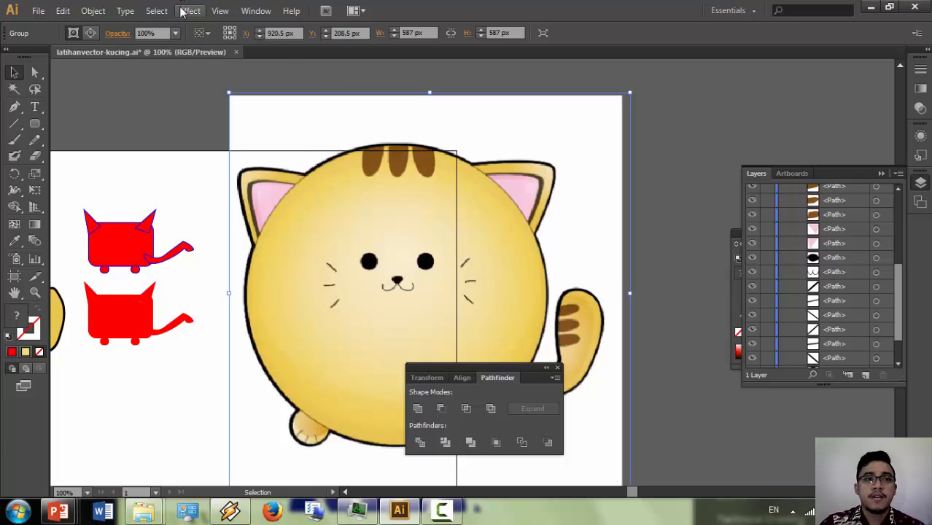
Step: Move the enlarged reference cat picture farther right, away from the red cats, and ungroup it
left_click(660, 204)
left_click(502, 228)
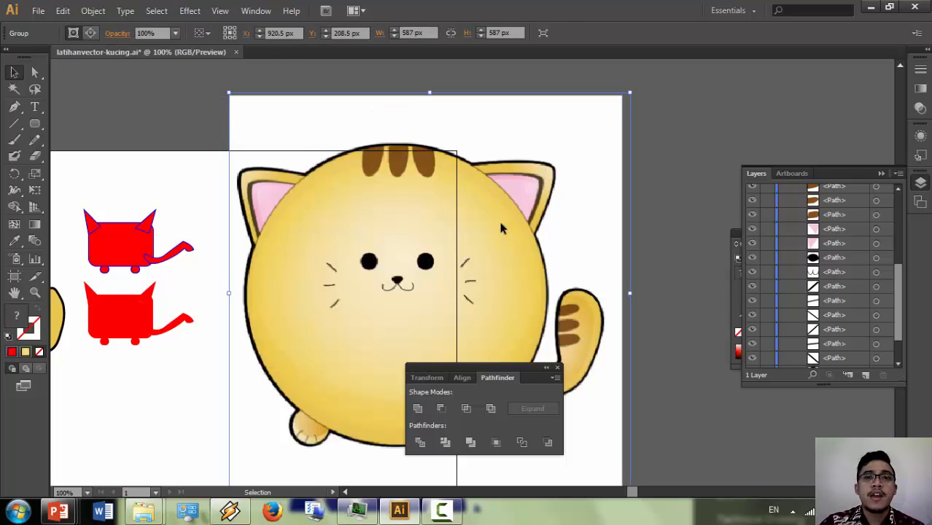
left_click(664, 204)
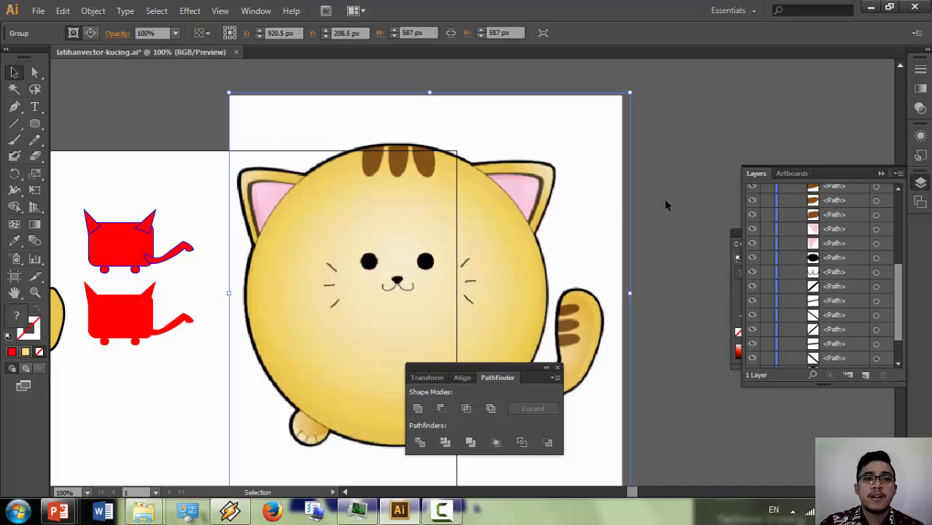
left_click_drag(494, 213, 563, 227)
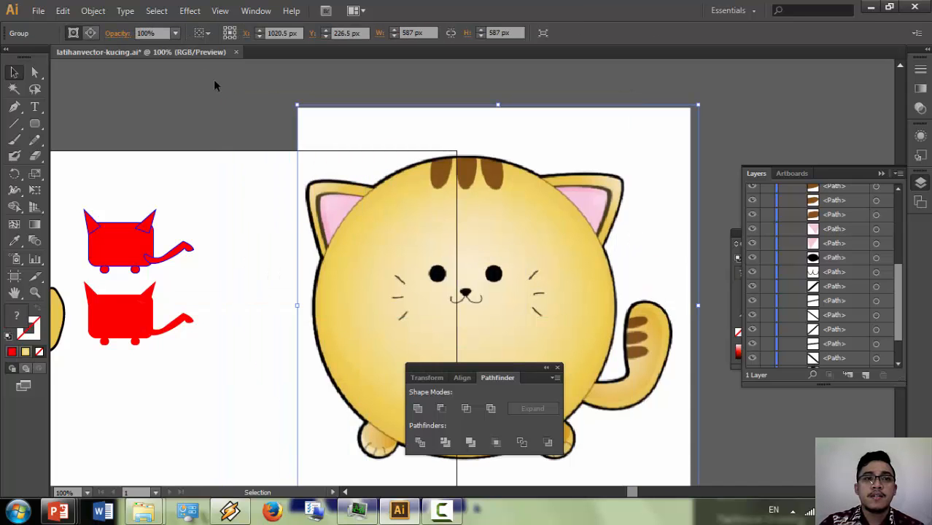
left_click(95, 11)
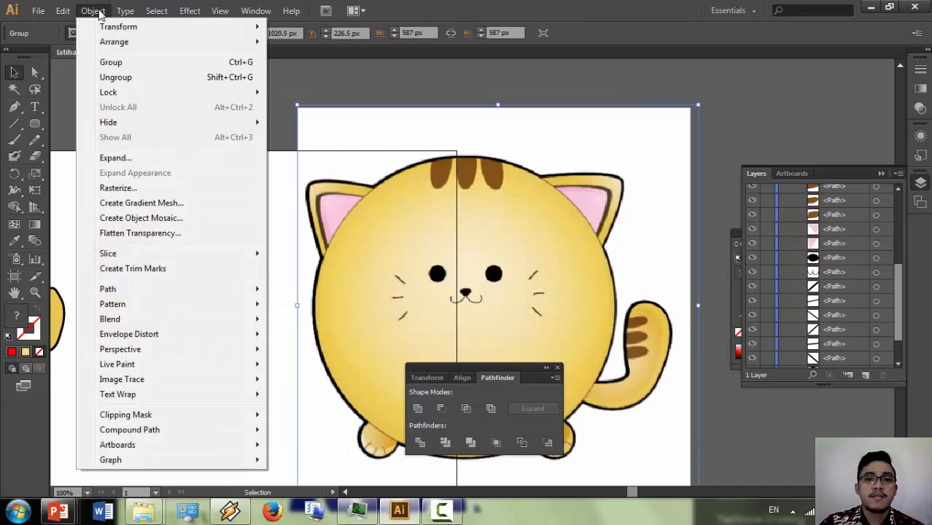
right_click(447, 146)
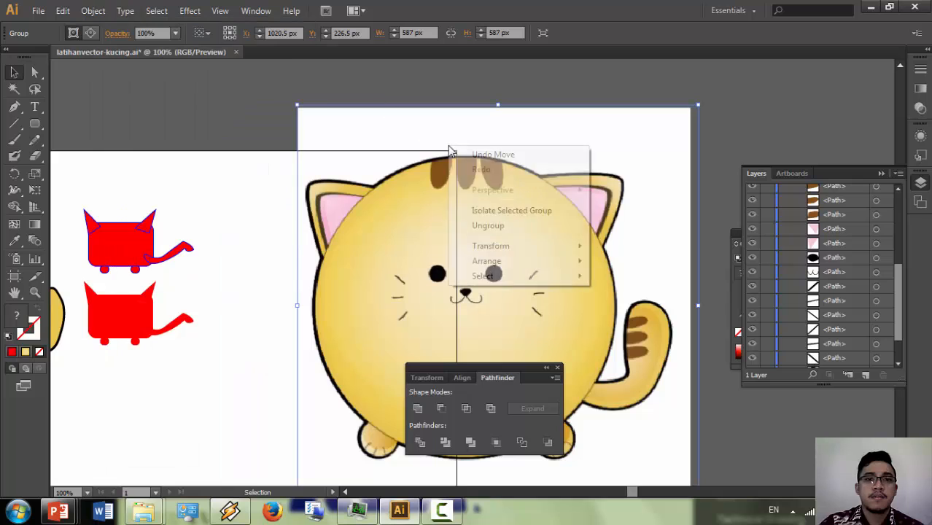
left_click(487, 226)
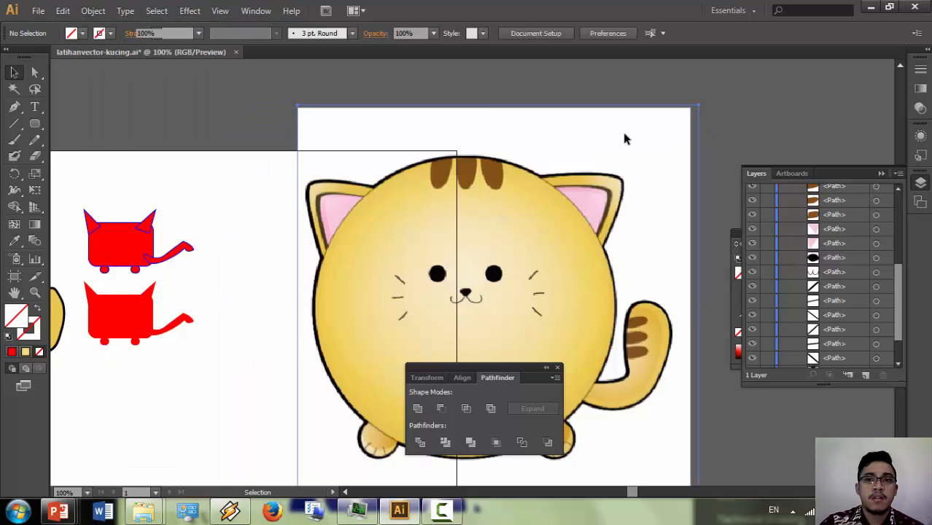
Step: Release the clipping mask around the ungrouped cat picture and delete the leftover square frame path
left_click_drag(591, 143, 473, 167)
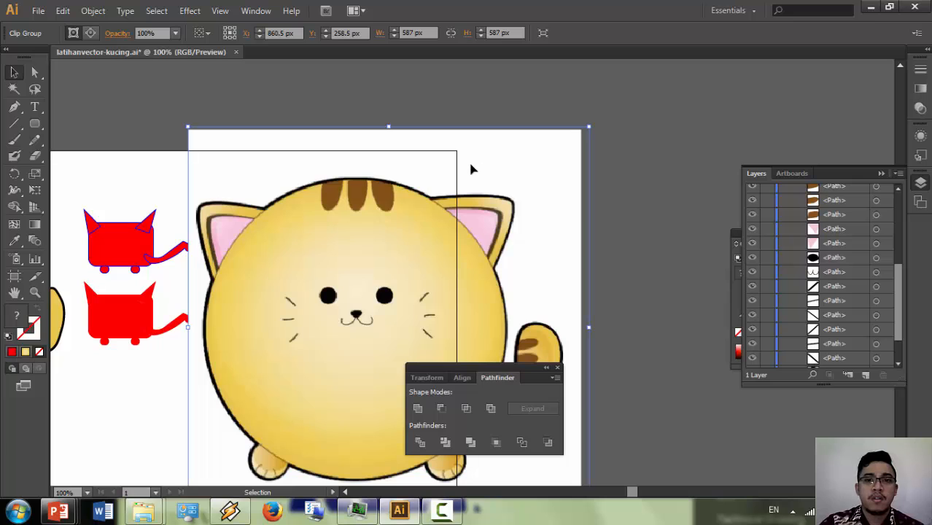
right_click(470, 169)
left_click(545, 249)
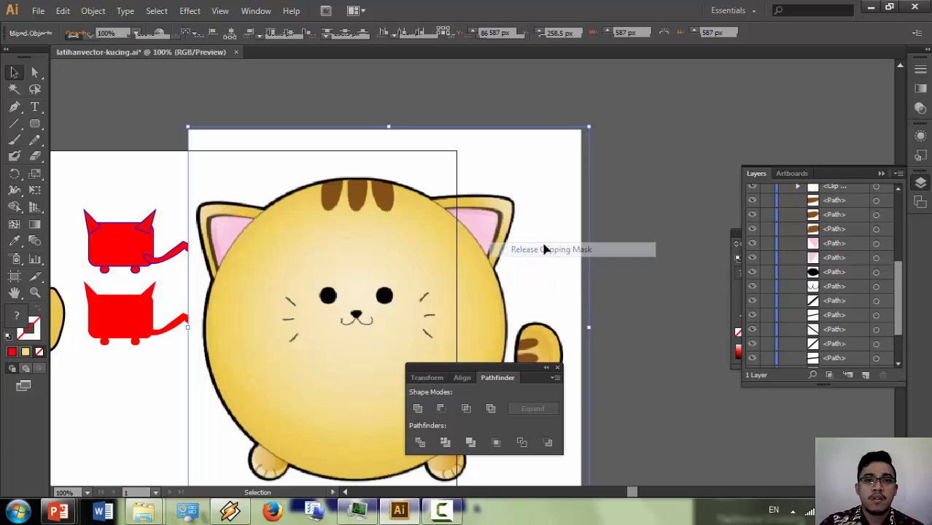
left_click(641, 192)
left_click(583, 170)
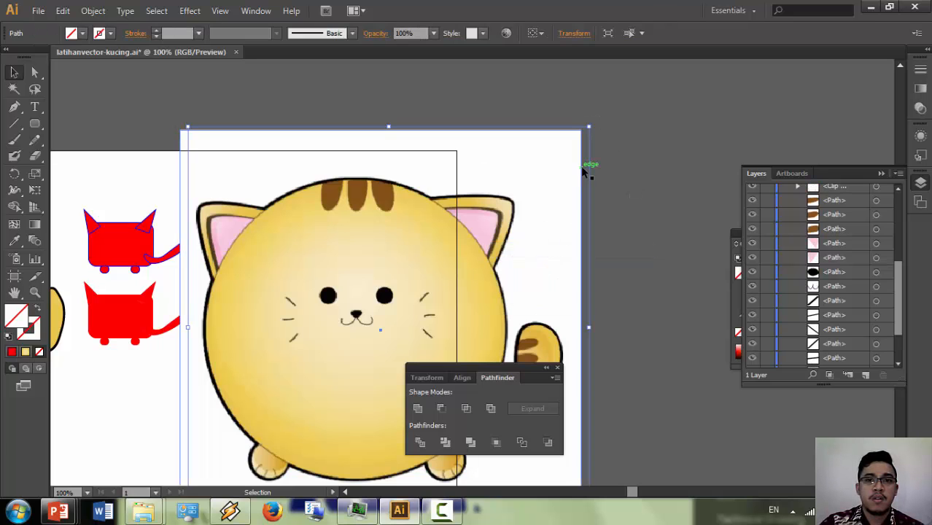
left_click(587, 167)
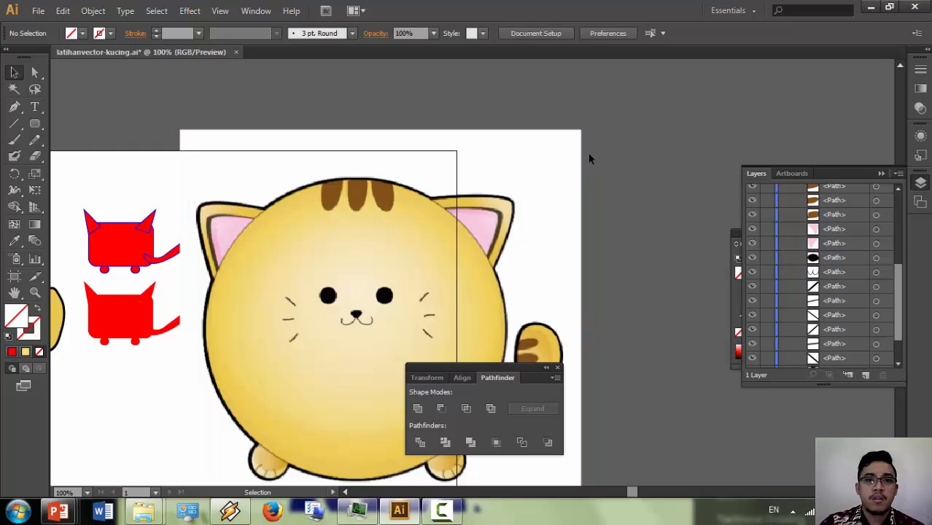
Step: Move the enlarged cat picture slightly up and farther right, away from the red cats, and leave it selected
left_click_drag(521, 182, 593, 171)
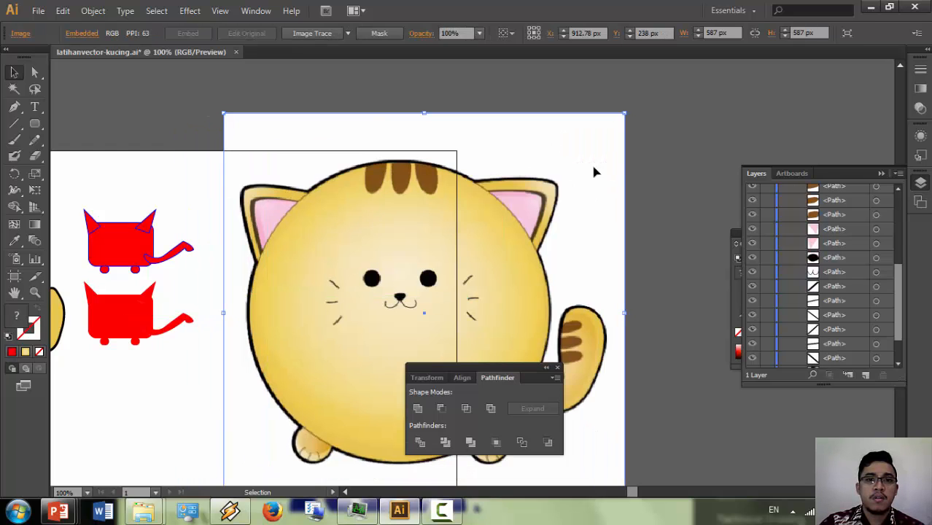
left_click(667, 169)
left_click(616, 171)
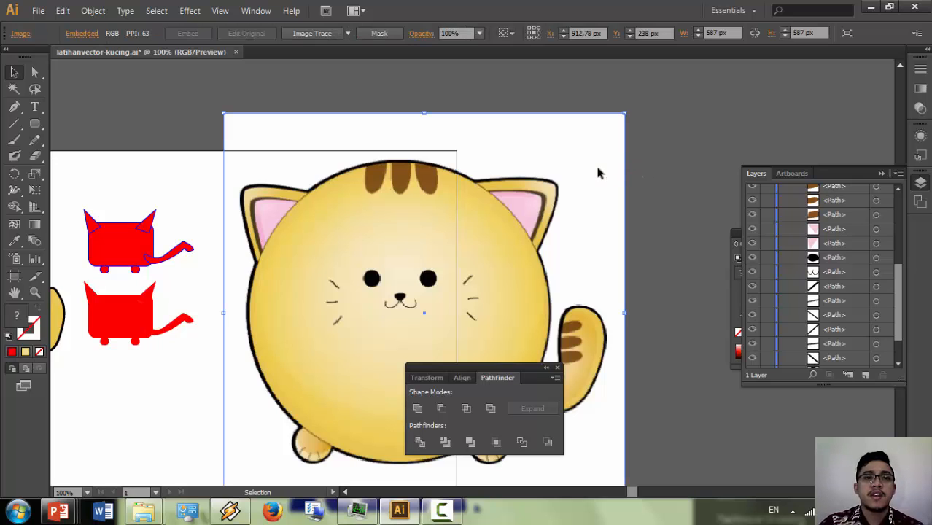
left_click(644, 154)
left_click(536, 167)
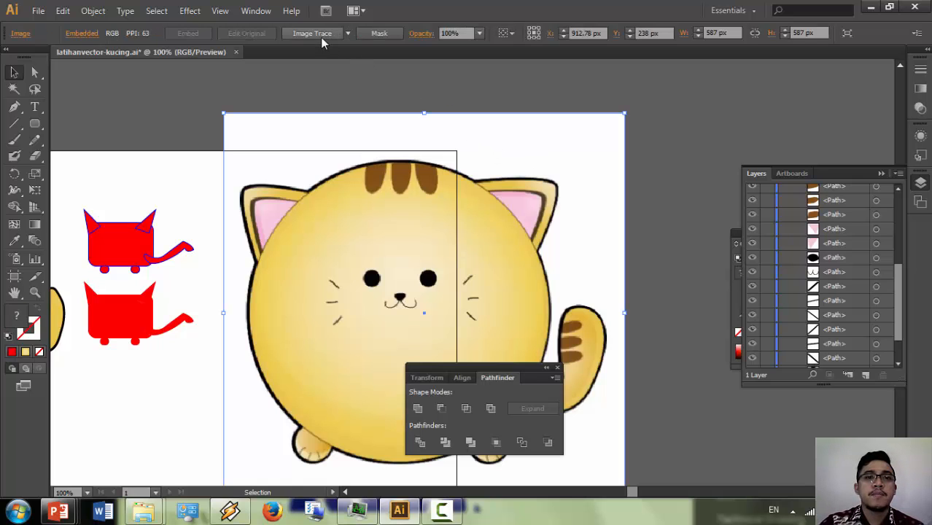
Step: Trace the cat picture with Image Trace using the default preset and look closely at the traced face
left_click(347, 33)
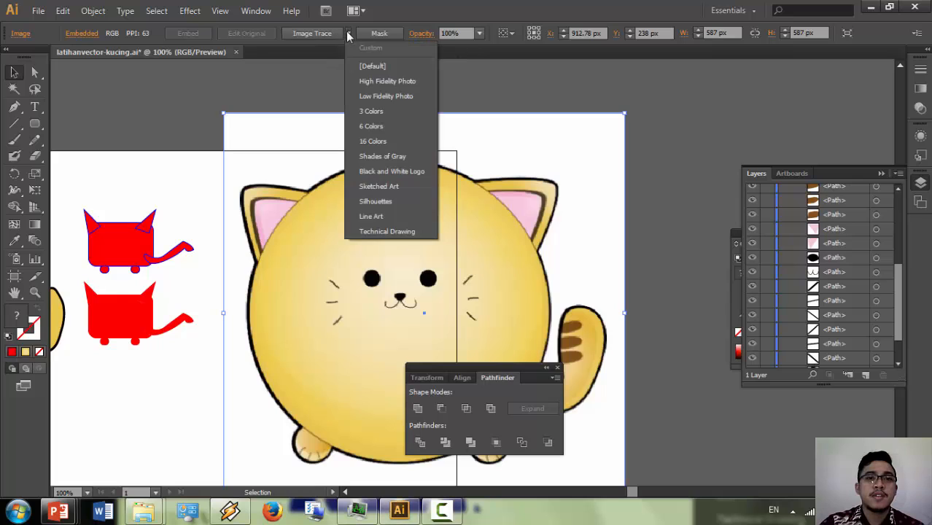
left_click(325, 34)
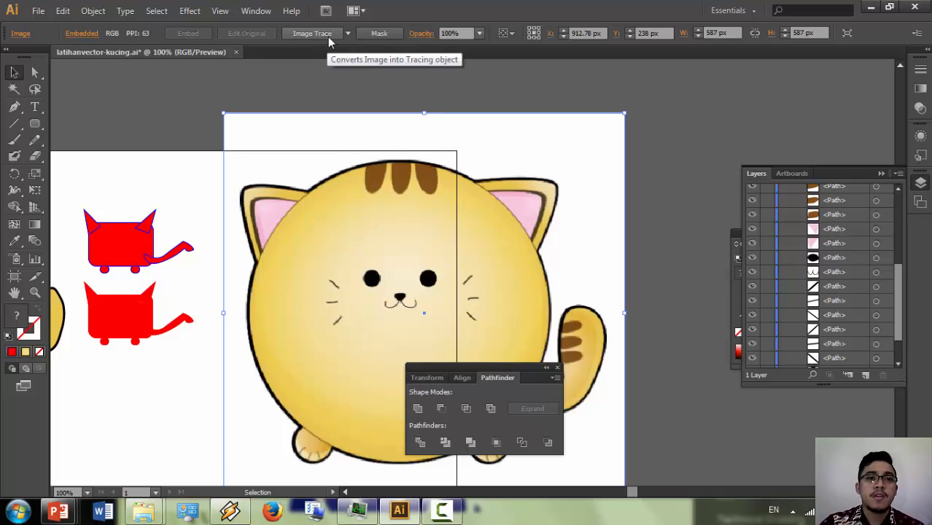
left_click(328, 37)
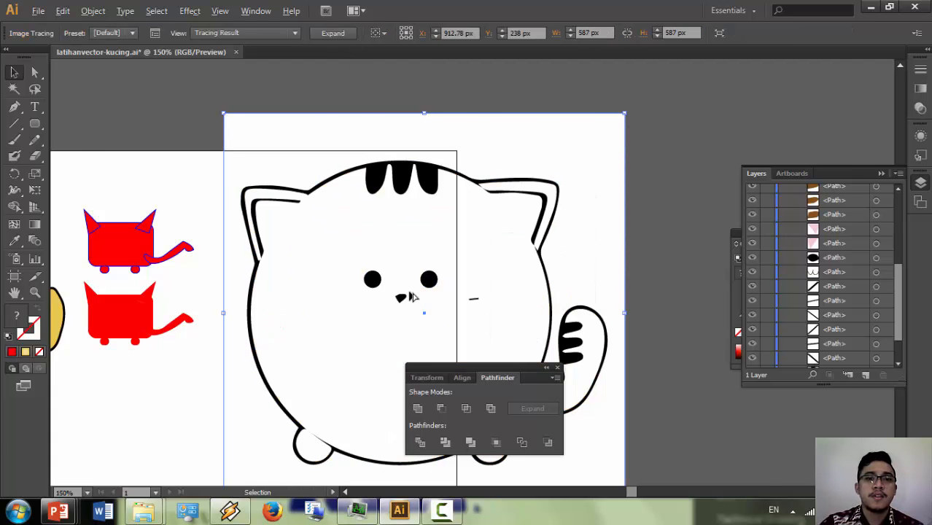
scroll(412, 294, "up", 2)
scroll(359, 116, "up", 1)
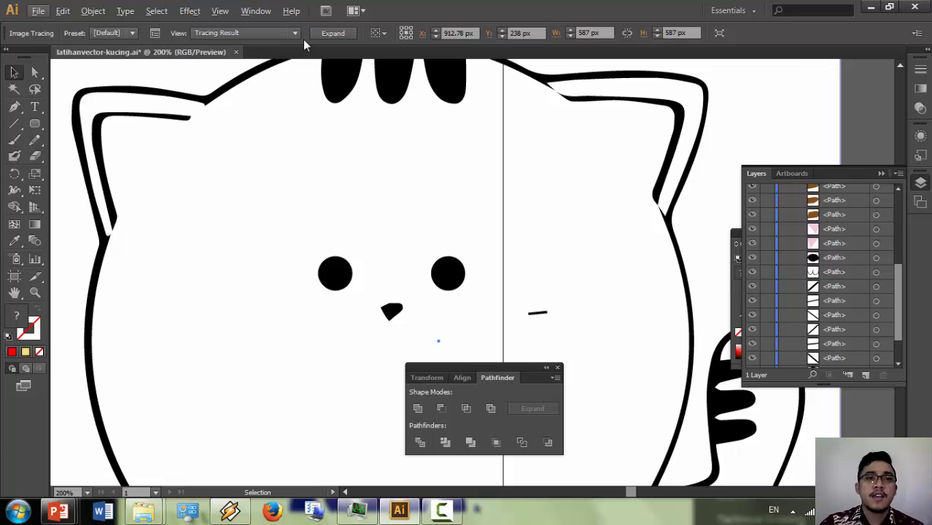
Step: Apply the High Fidelity Photo preset to the tracing and examine the edges of the eyes and forehead stripes
left_click(134, 32)
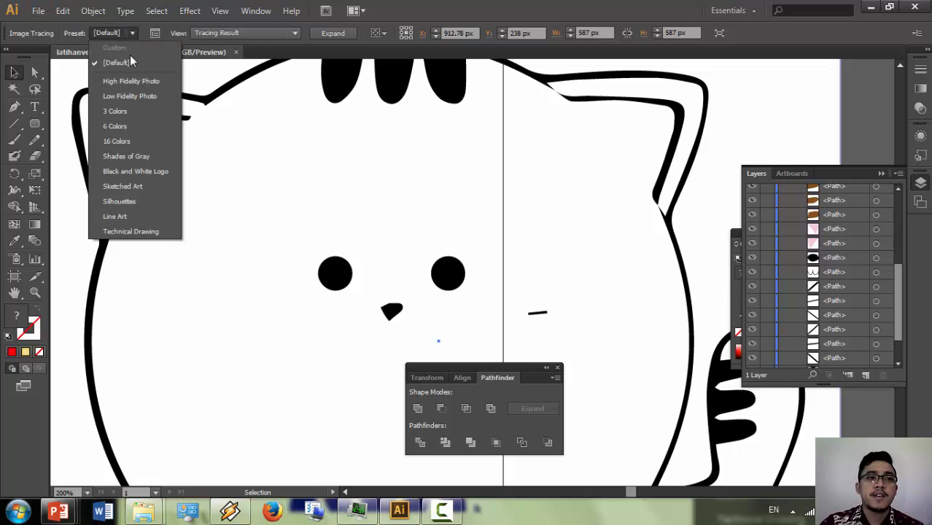
left_click(125, 79)
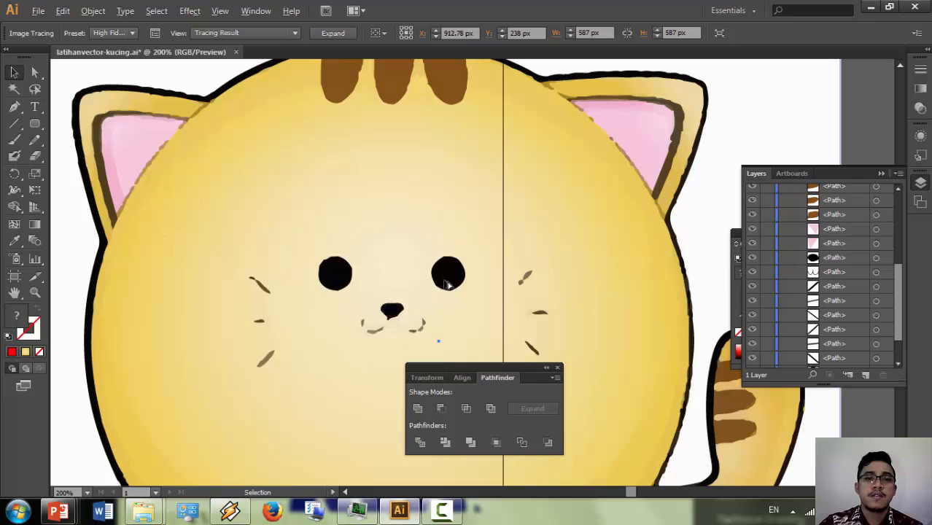
scroll(448, 285, "up", 2)
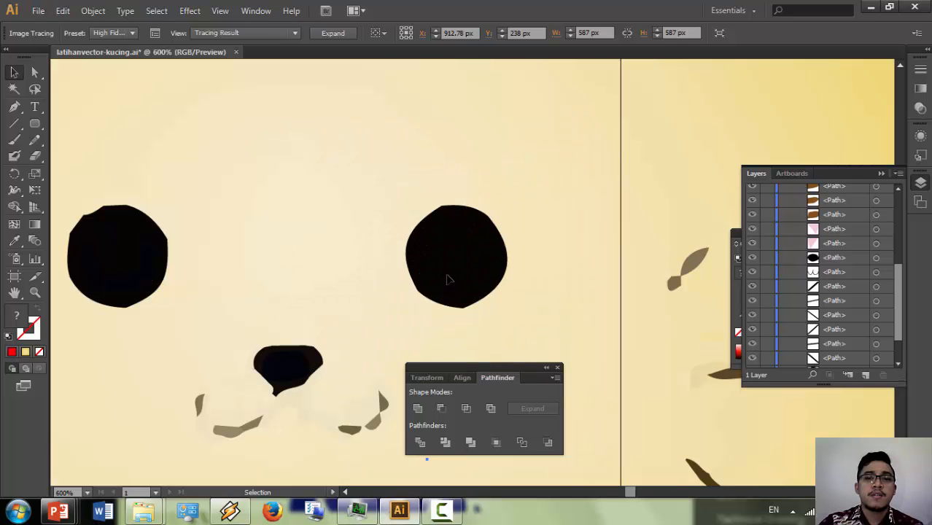
scroll(449, 279, "down", 3)
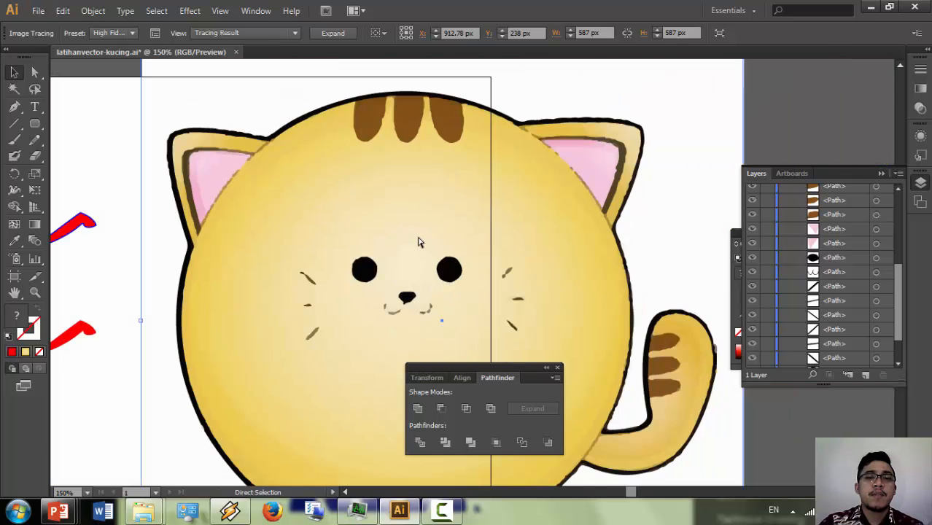
scroll(413, 186, "right", 1)
scroll(398, 113, "up", 3)
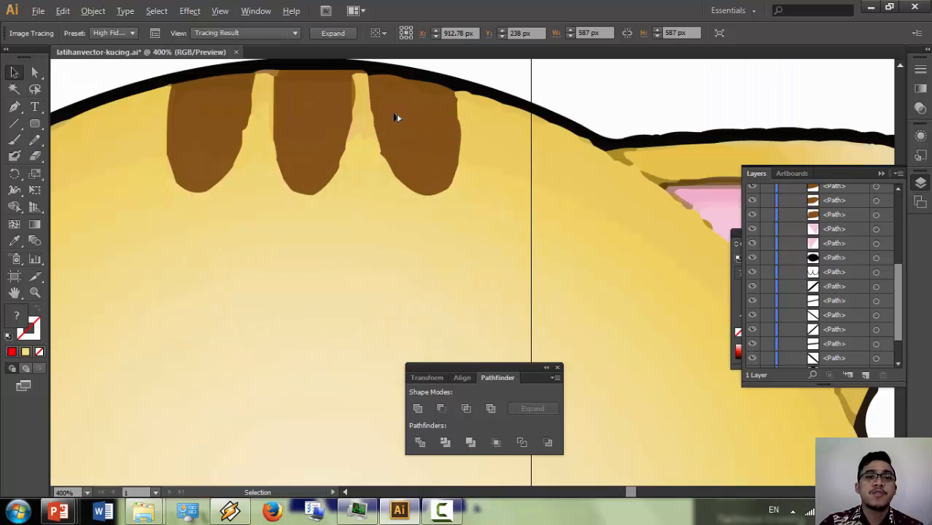
scroll(390, 144, "up", 4)
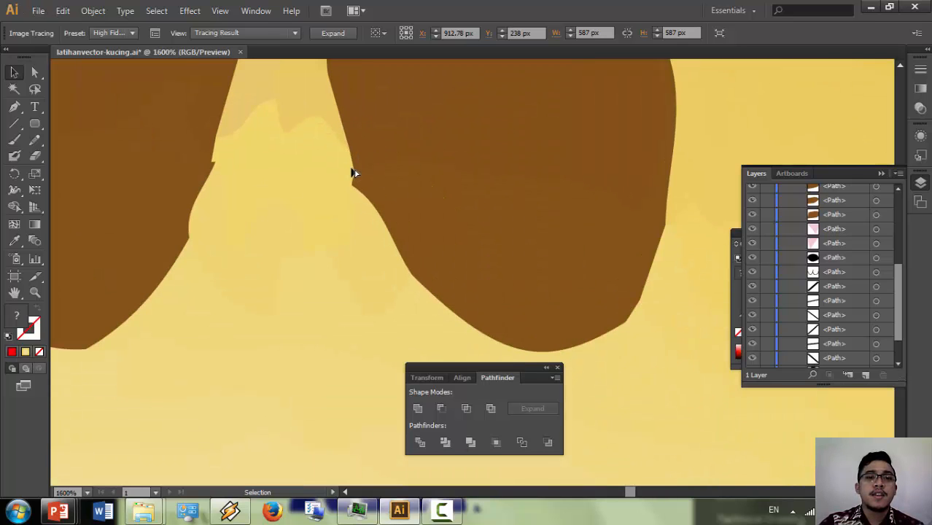
scroll(354, 172, "up", 2)
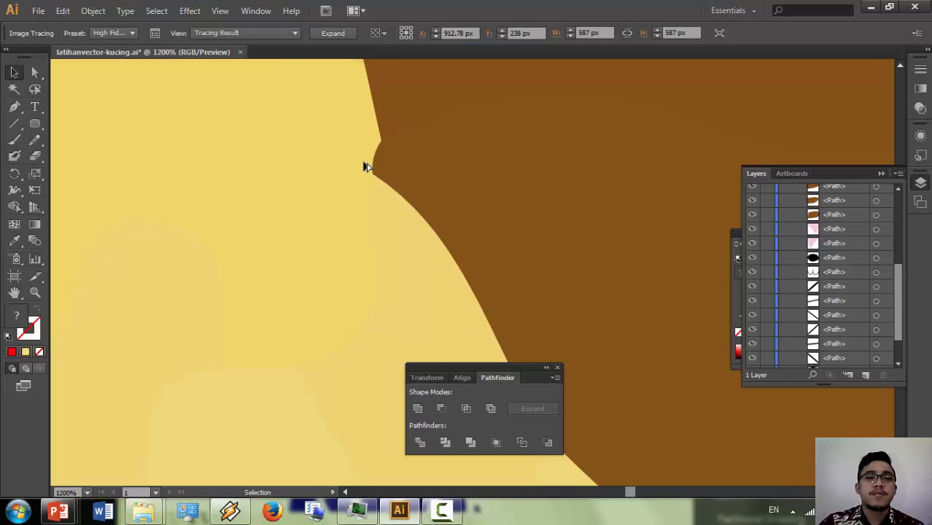
scroll(342, 163, "down", 1)
scroll(318, 160, "down", 3)
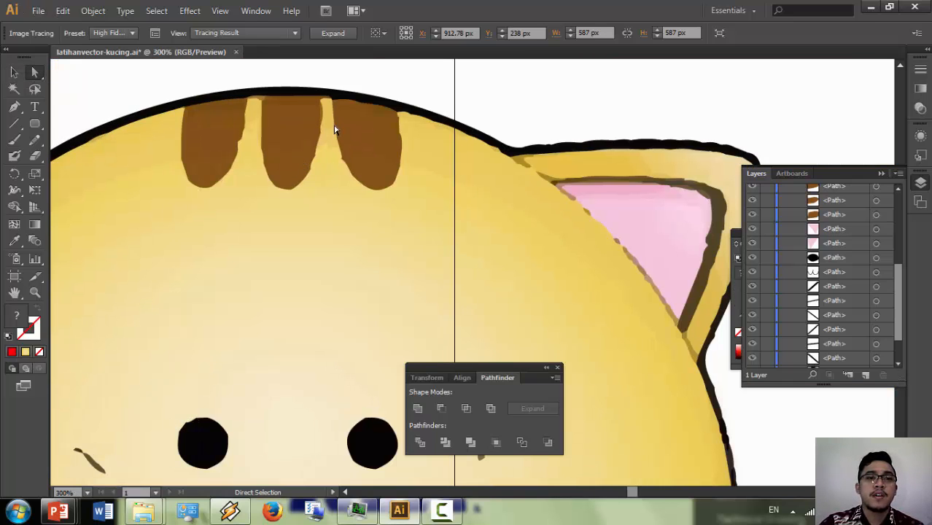
Step: Expand the High Fidelity Photo tracing into editable paths and deselect them
left_click(338, 36)
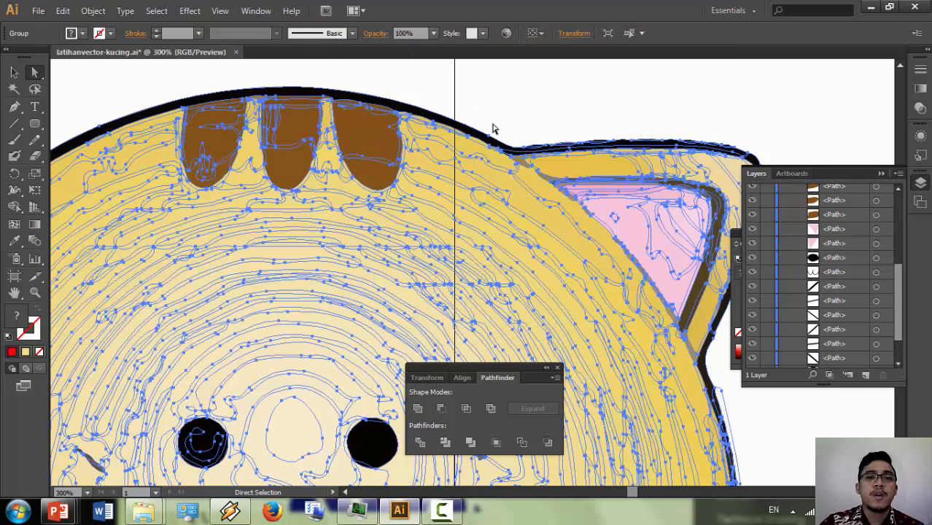
key("alt")
scroll(717, 137, "down", 2)
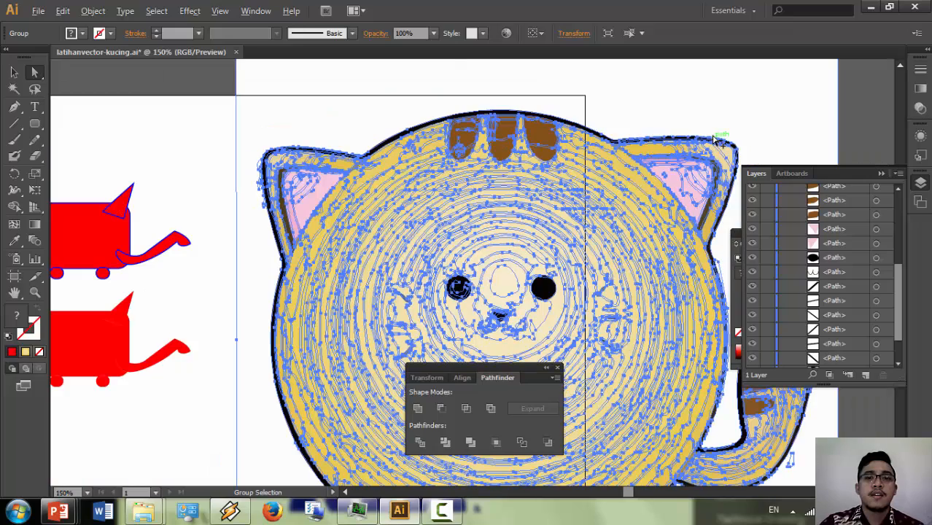
left_click(222, 86)
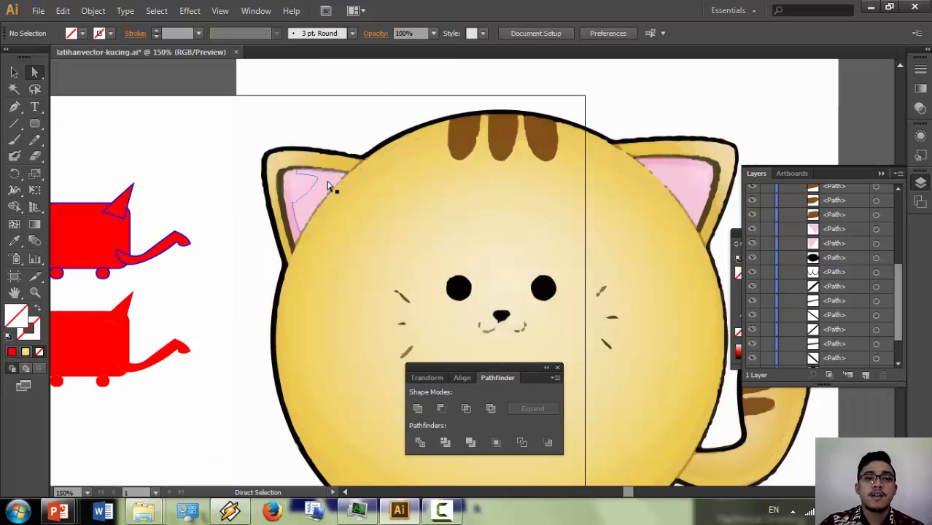
Step: Select individual traced shapes on the cat's ear and face to examine how the expanded paths are built
scroll(332, 197, "up", 2)
scroll(281, 193, "up", 2)
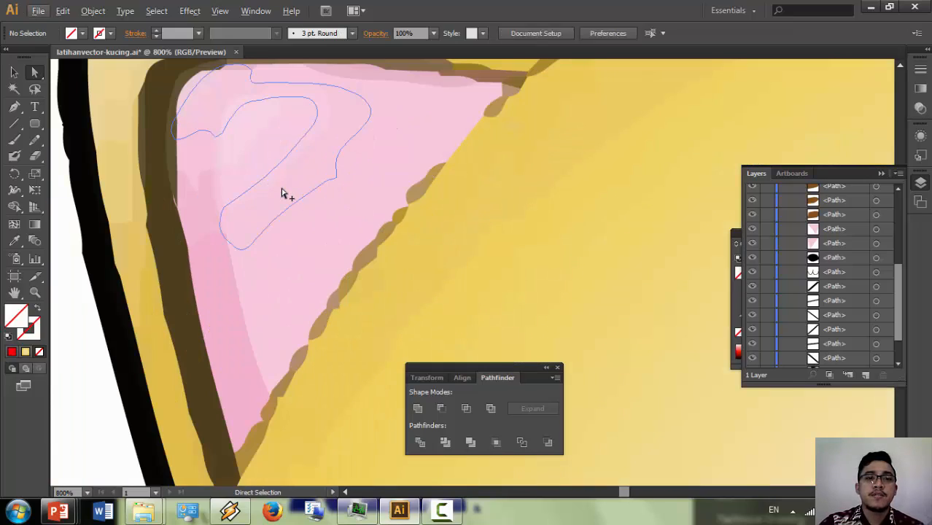
left_click(283, 191)
scroll(286, 191, "down", 4)
left_click(406, 209)
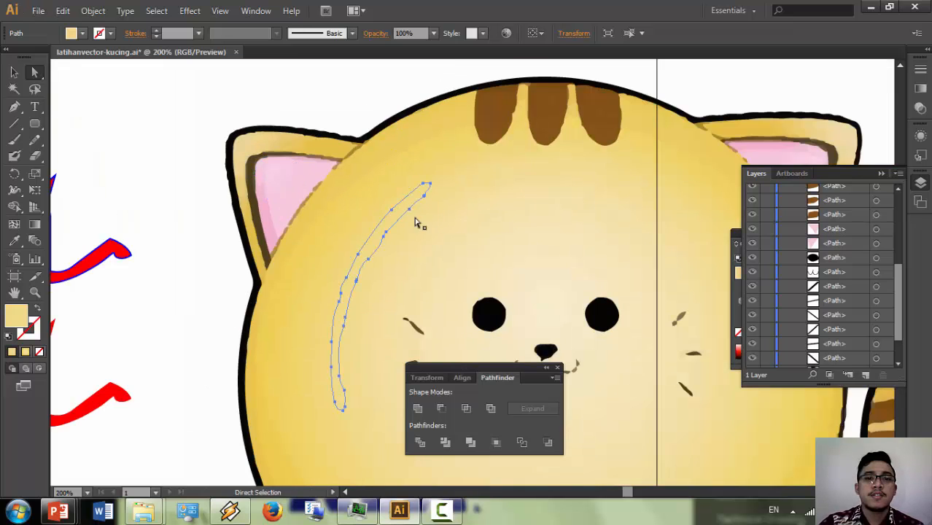
scroll(430, 279, "up", 2)
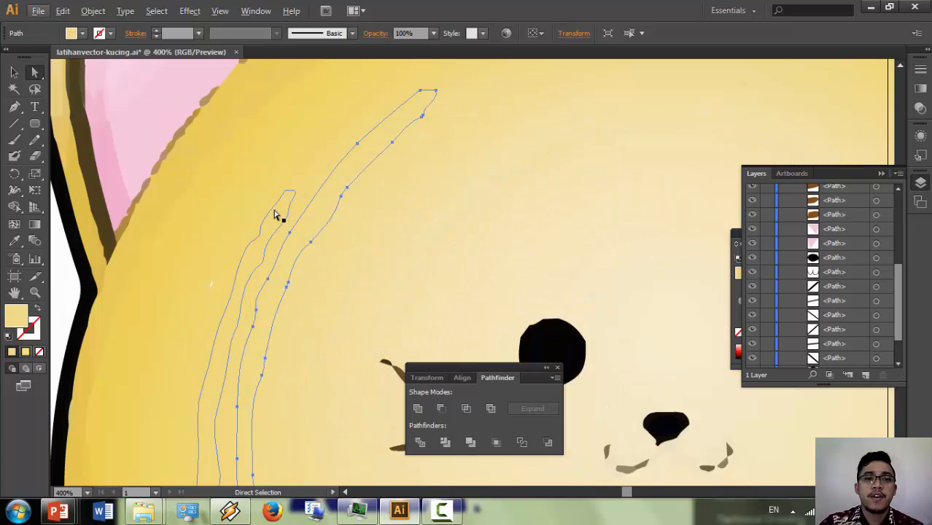
left_click(274, 213)
scroll(99, 226, "left", 1)
scroll(98, 227, "left", 2)
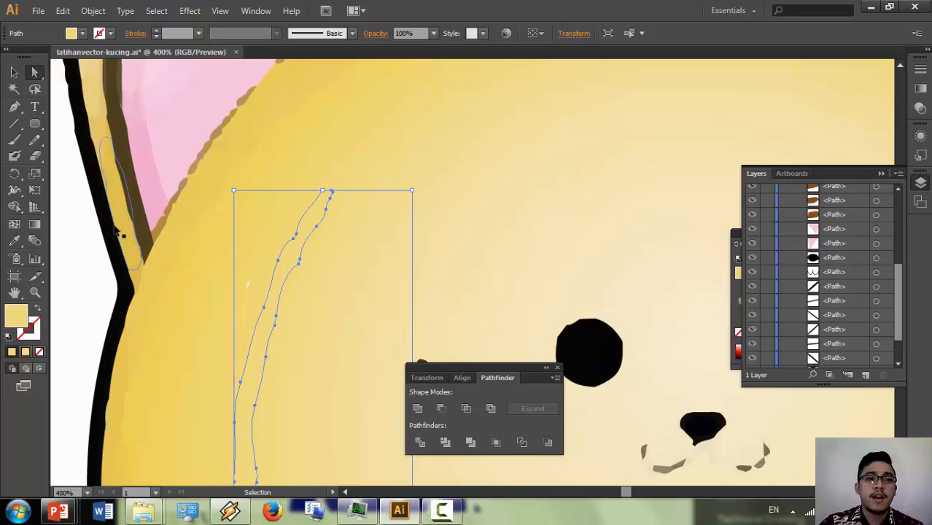
scroll(117, 232, "up", 8)
scroll(336, 253, "down", 9)
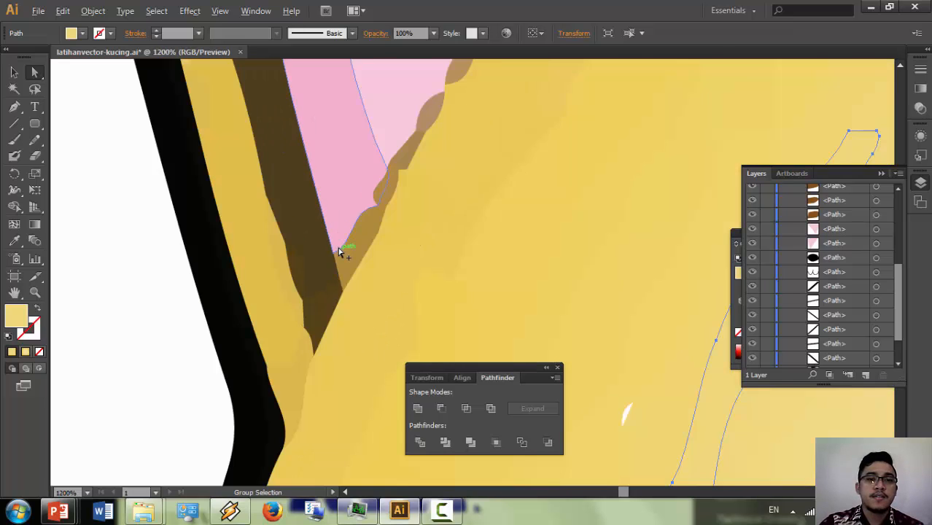
left_click(430, 253)
Step: Undo the expansion and the High Fidelity Photo preset to return to the default tracing
scroll(430, 253, "down", 4)
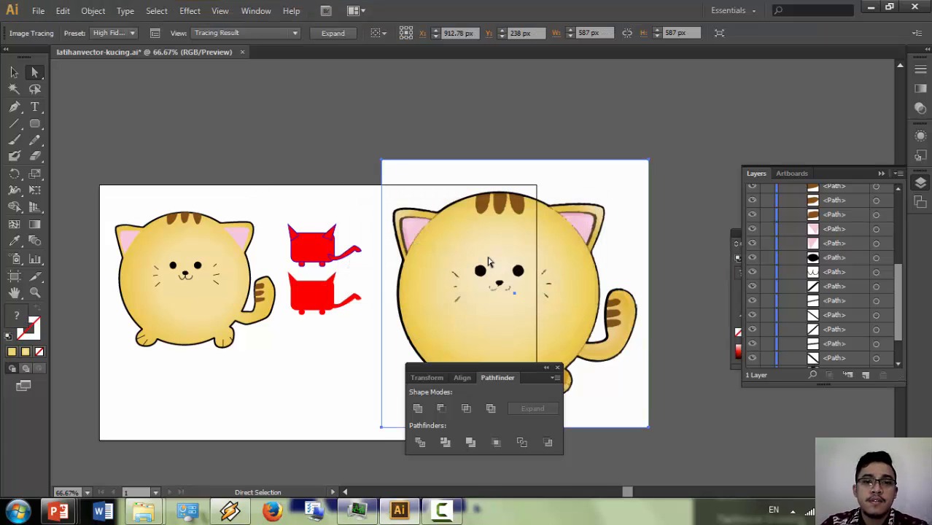
key("ctrl")
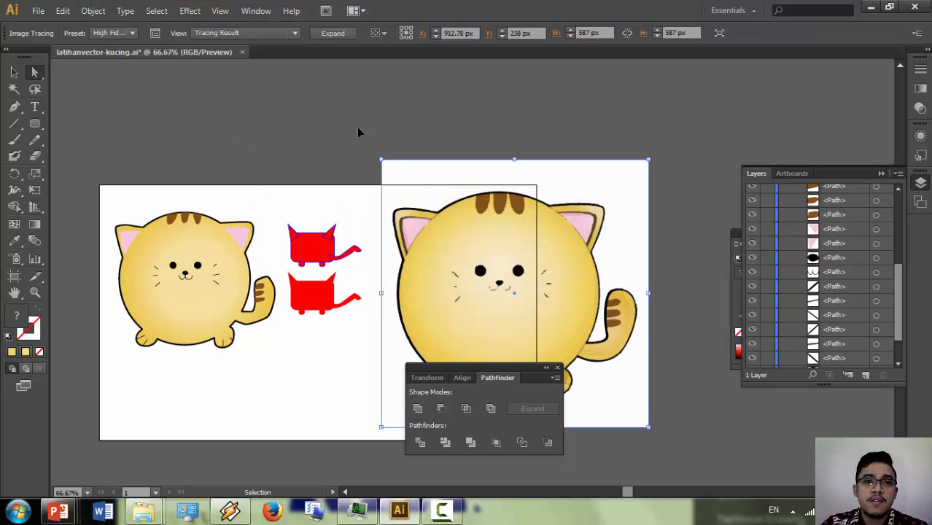
key("ctrl+z")
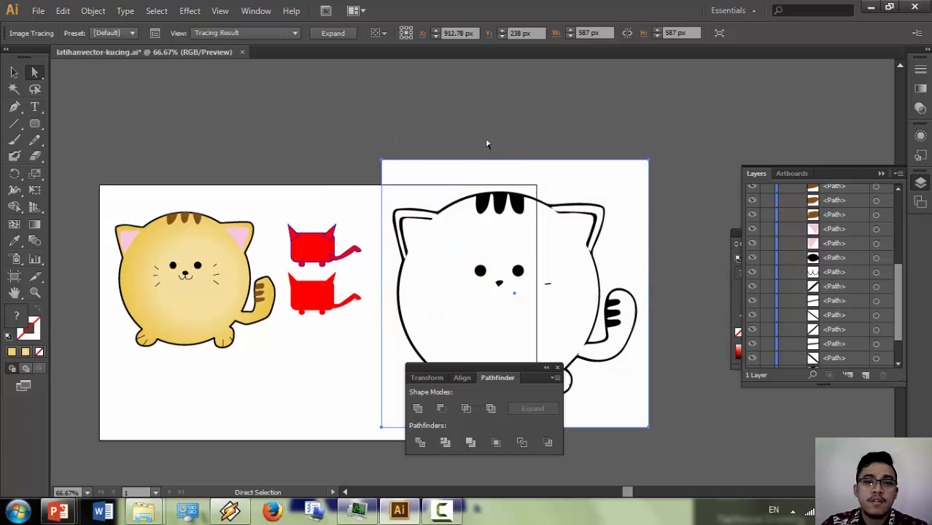
Step: Apply the Low Fidelity Photo preset to the tracing and move the traced cat right to about X 1084 px, Y 229 px
left_click(133, 34)
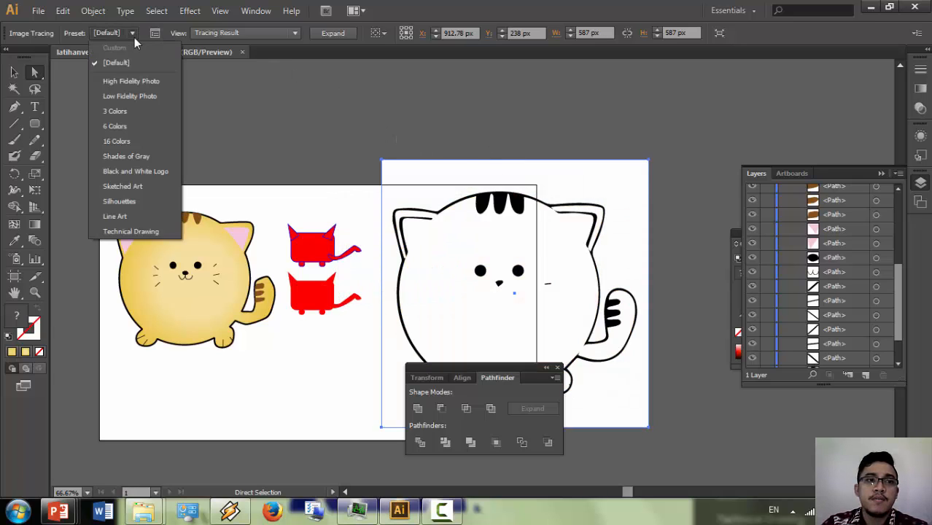
left_click(139, 95)
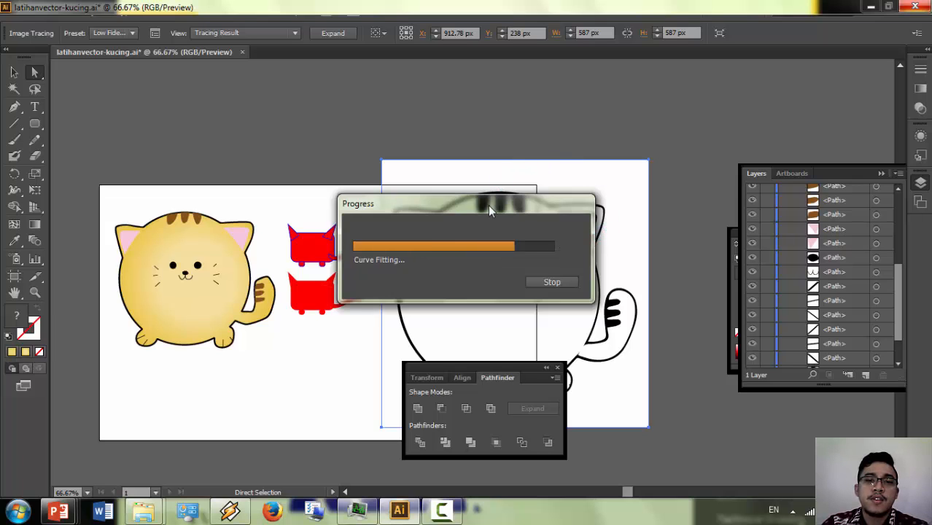
left_click_drag(486, 211, 569, 207)
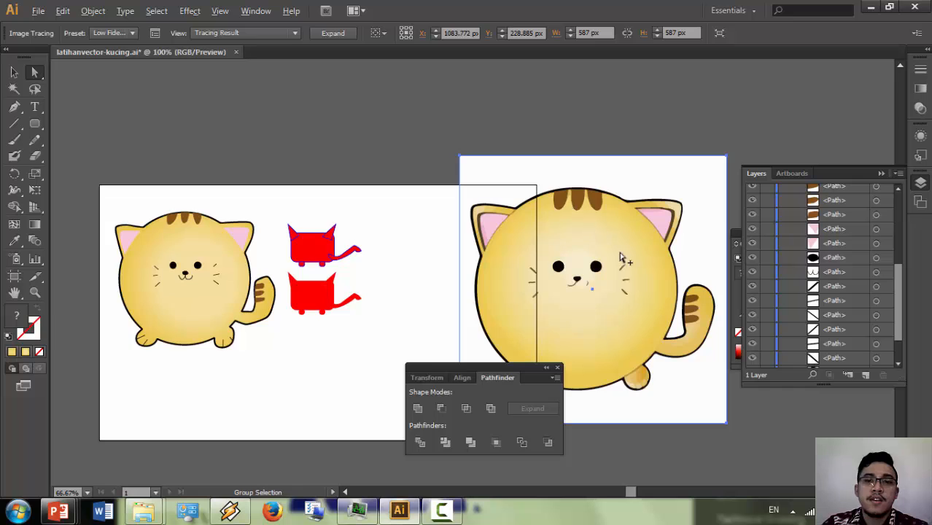
Step: Examine the Low Fidelity Photo tracing's forehead stripes, mouth, whiskers and tail up close
scroll(625, 258, "up", 3)
scroll(446, 126, "up", 1)
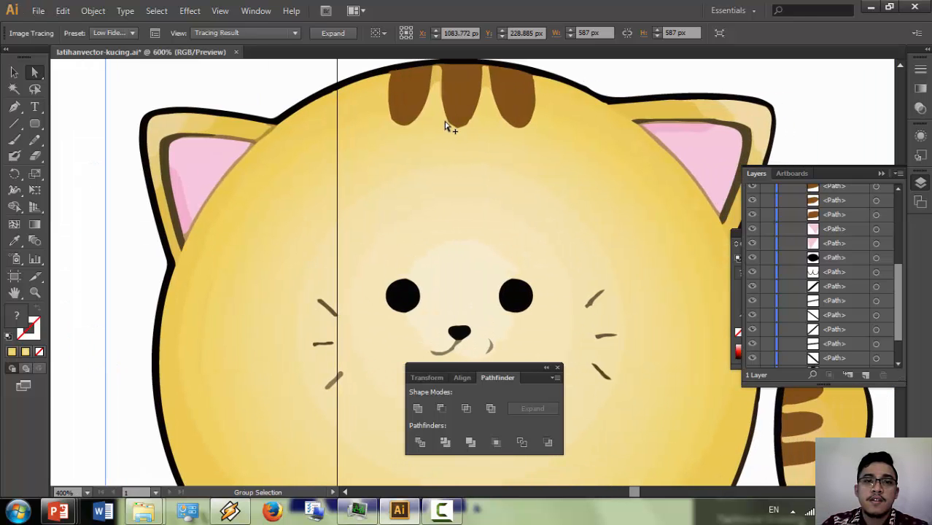
scroll(447, 125, "up", 3)
scroll(453, 124, "up", 1)
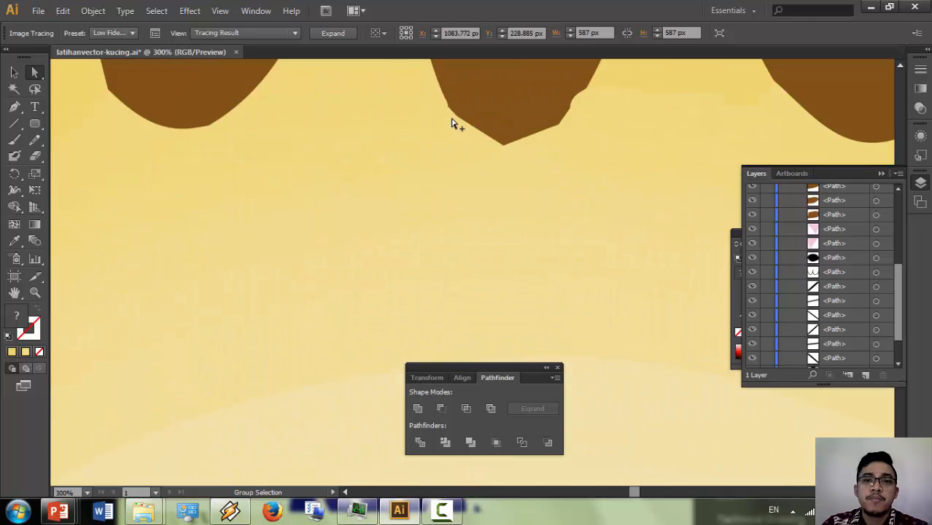
scroll(452, 124, "down", 2)
scroll(452, 124, "down", 3)
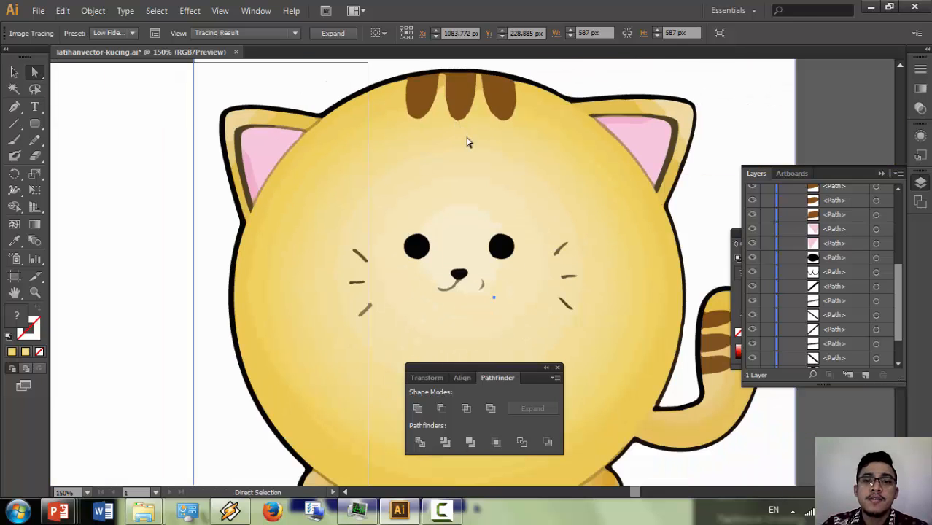
scroll(438, 157, "down", 2)
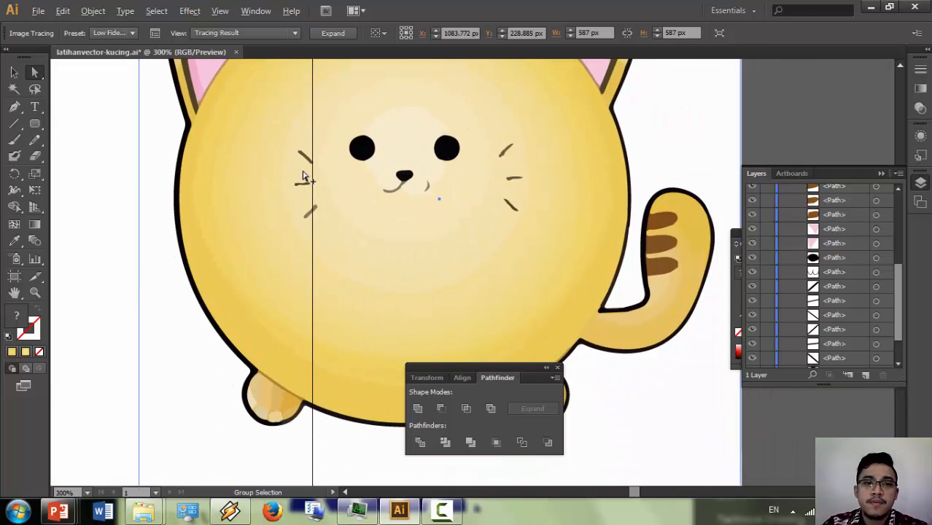
scroll(299, 169, "up", 4)
scroll(288, 157, "right", 3)
Step: Undo the cat's move and the Low Fidelity Photo preset, and try the 16 Colors preset on the tracing
key("ctrl")
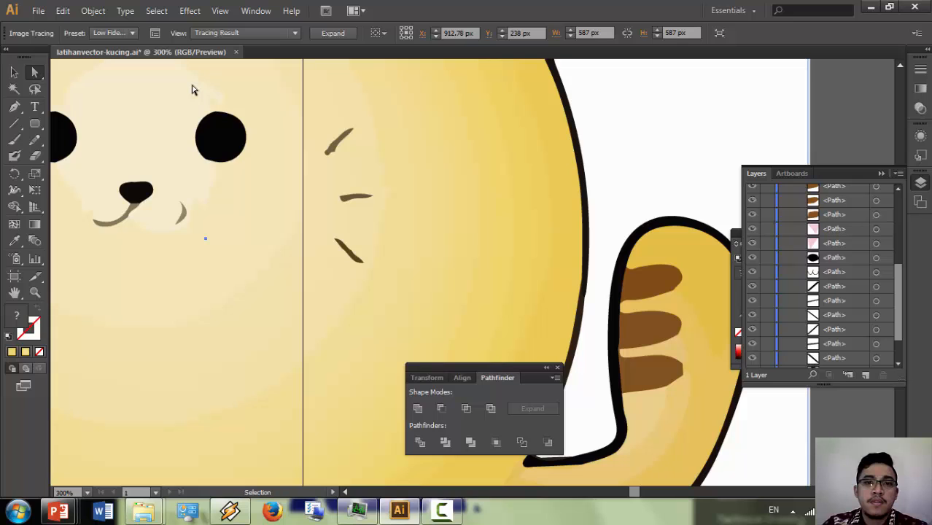
left_click(130, 34)
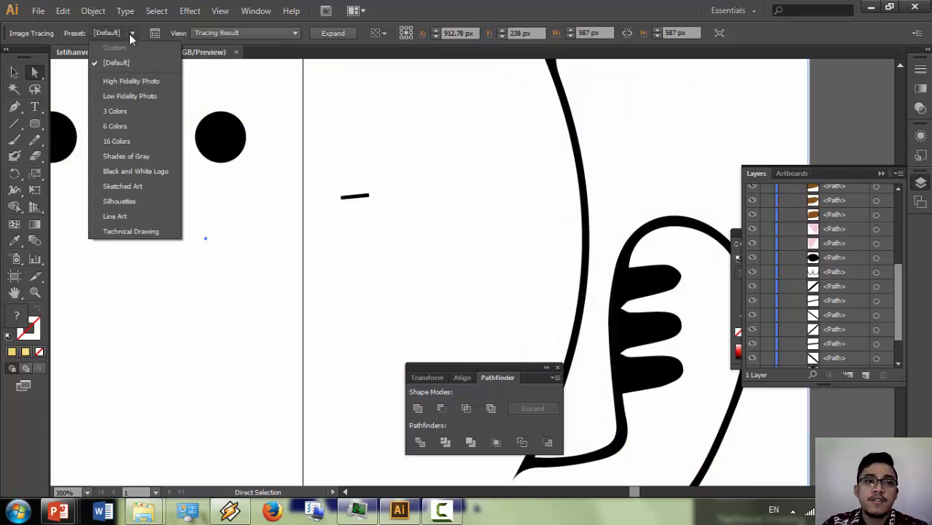
left_click(132, 140)
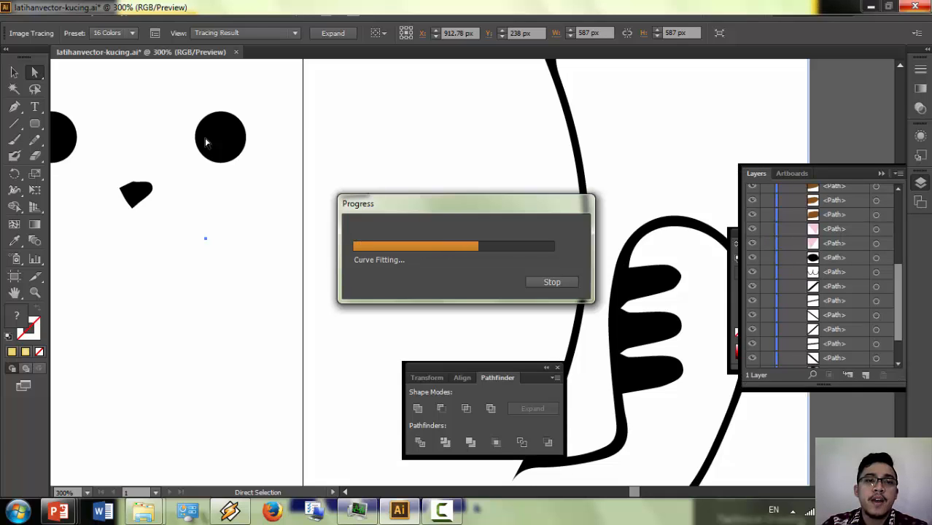
scroll(204, 137, "down", 2)
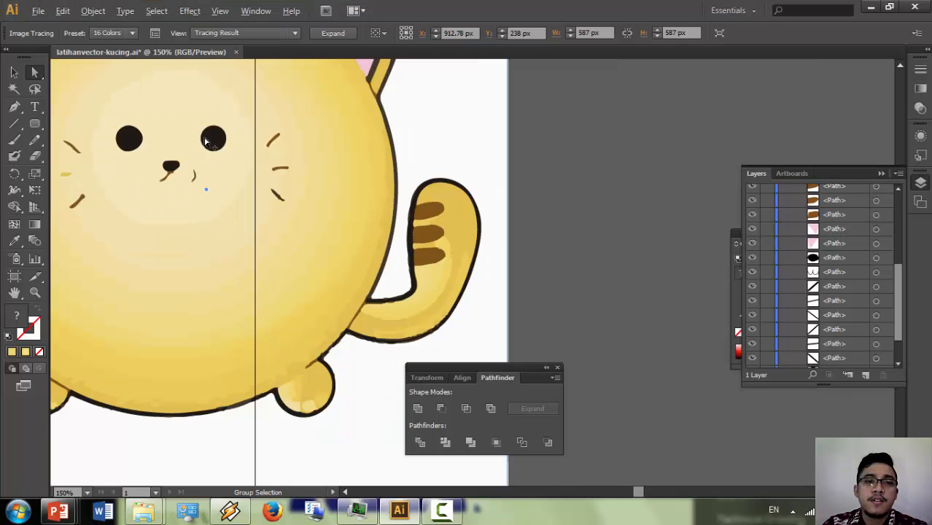
scroll(182, 142, "left", 1)
scroll(188, 142, "left", 1)
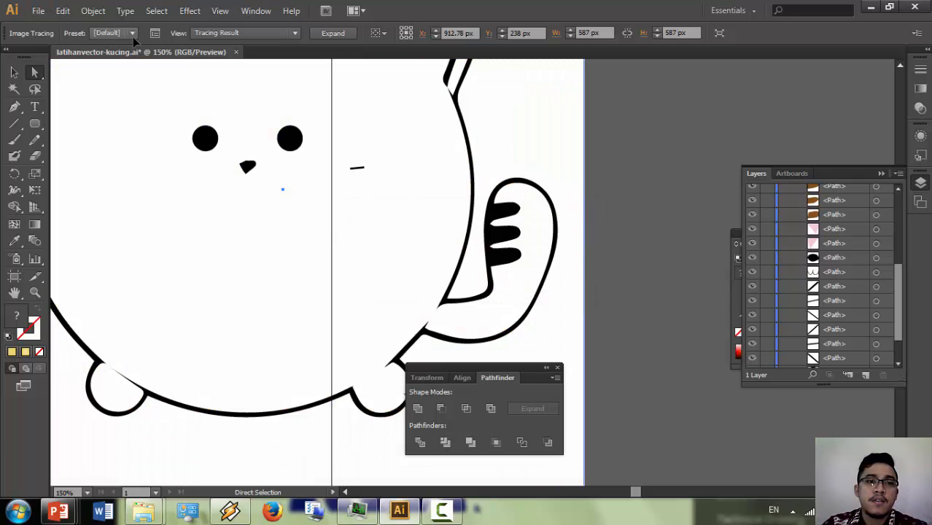
Step: Try the Silhouettes preset on the cat tracing and undo it
left_click(132, 33)
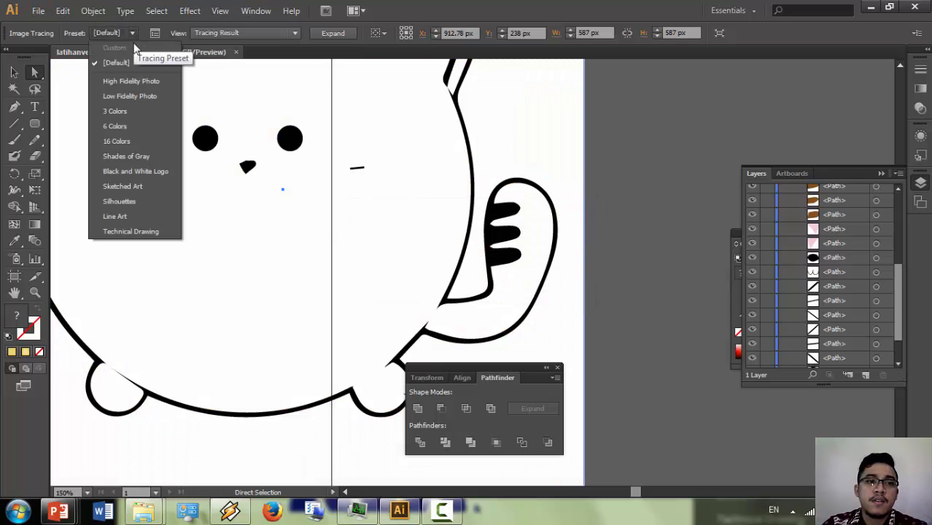
left_click(138, 202)
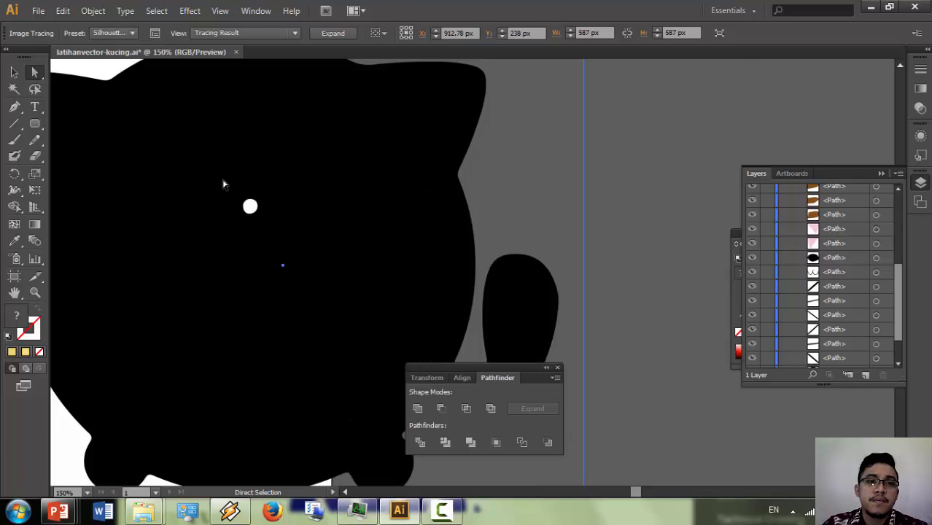
key("ctrl+z")
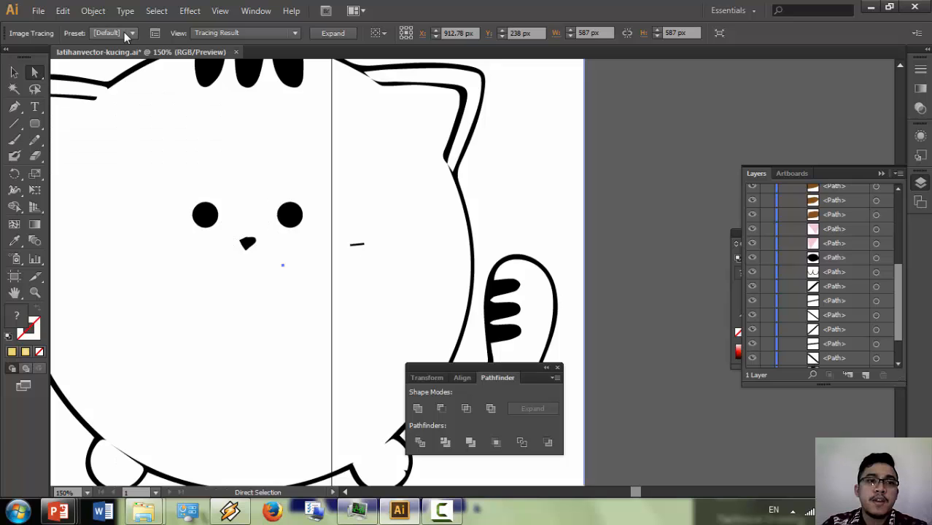
Step: Try the Line Art preset on the tracing and examine its ear, whisker and body lines up close
left_click(130, 33)
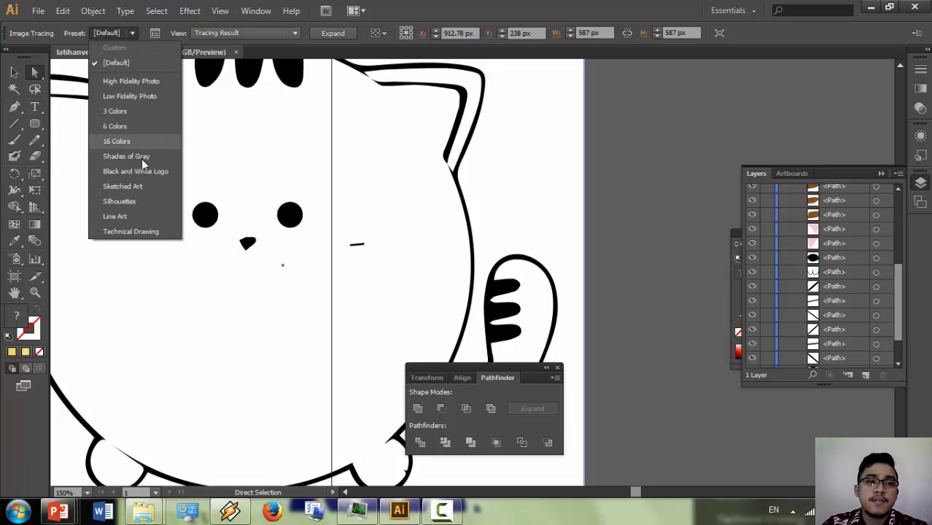
left_click(136, 221)
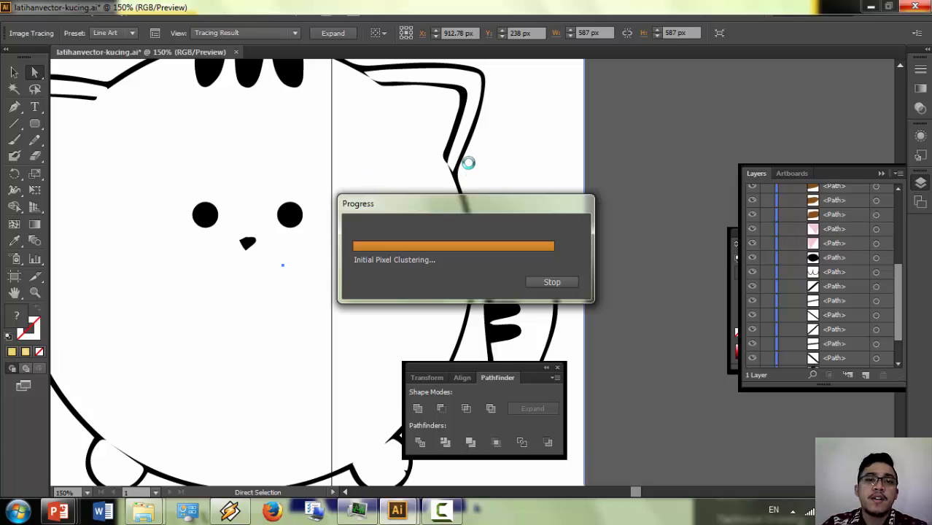
scroll(430, 175, "up", 4)
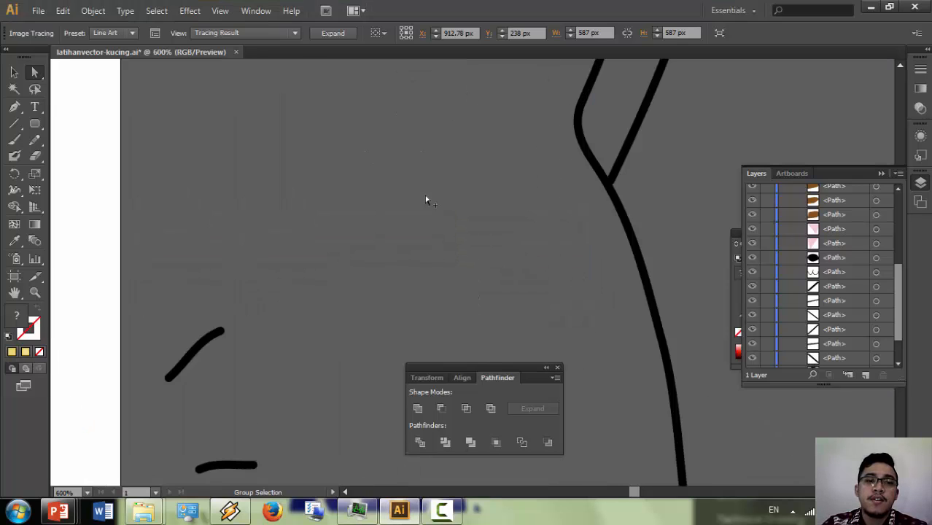
scroll(332, 222, "right", 3)
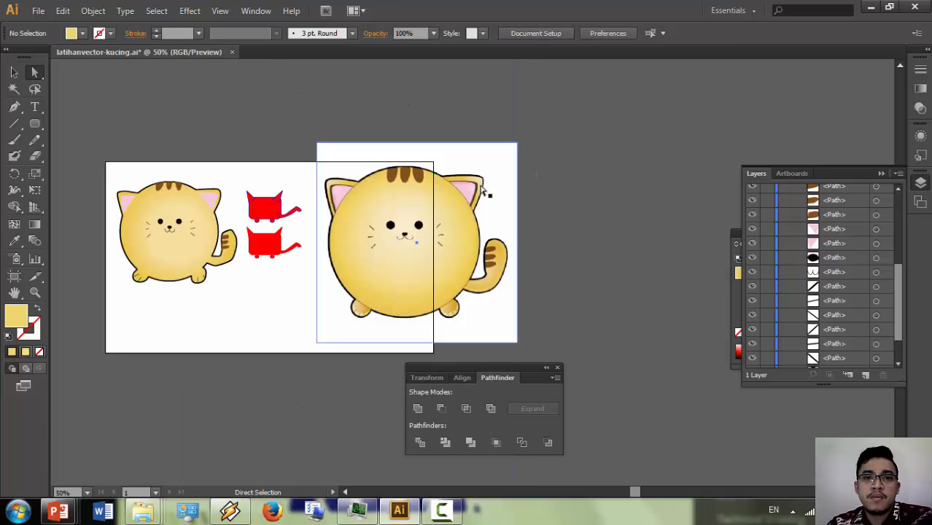
Step: Select the enlarged bitmap cat and convert it to paths with Image Trace's Make and Expand
left_click(14, 72)
left_click(405, 209)
scroll(405, 210, "up", 2)
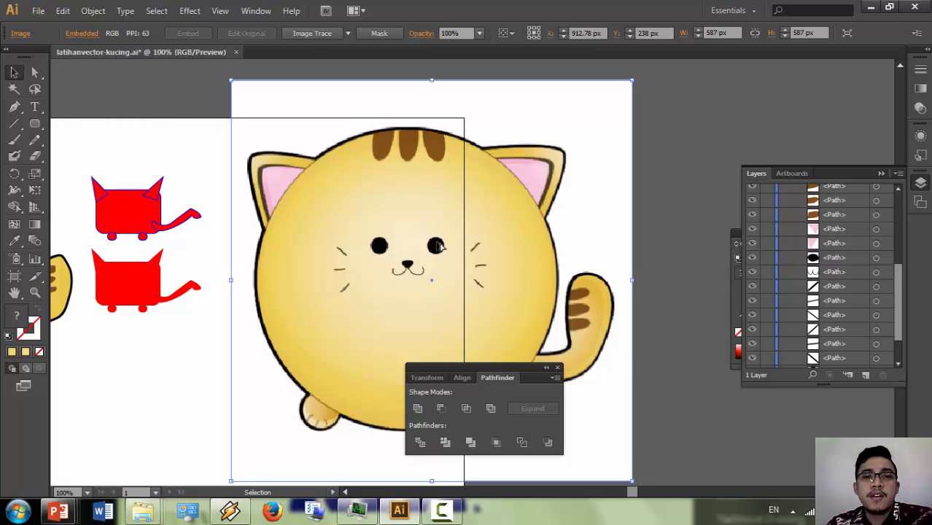
scroll(440, 249, "up", 3)
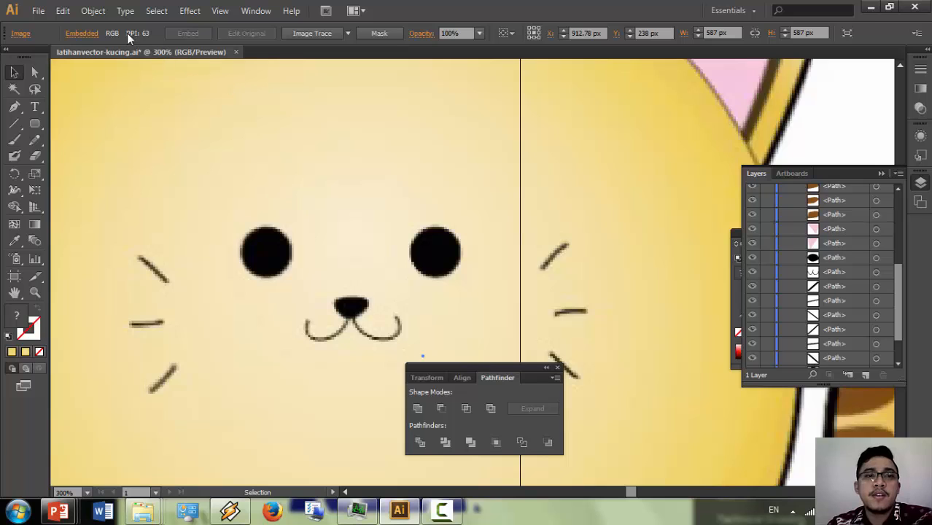
left_click(91, 10)
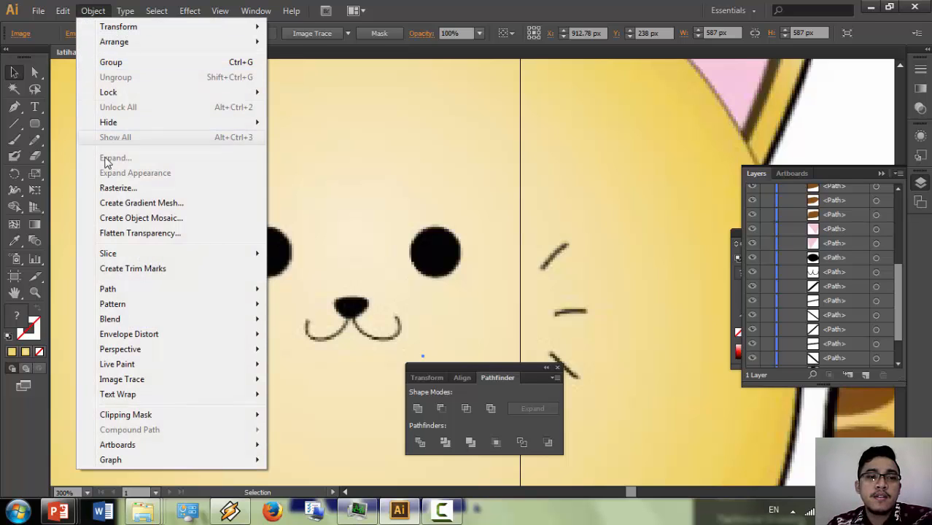
mouse_move(191, 383)
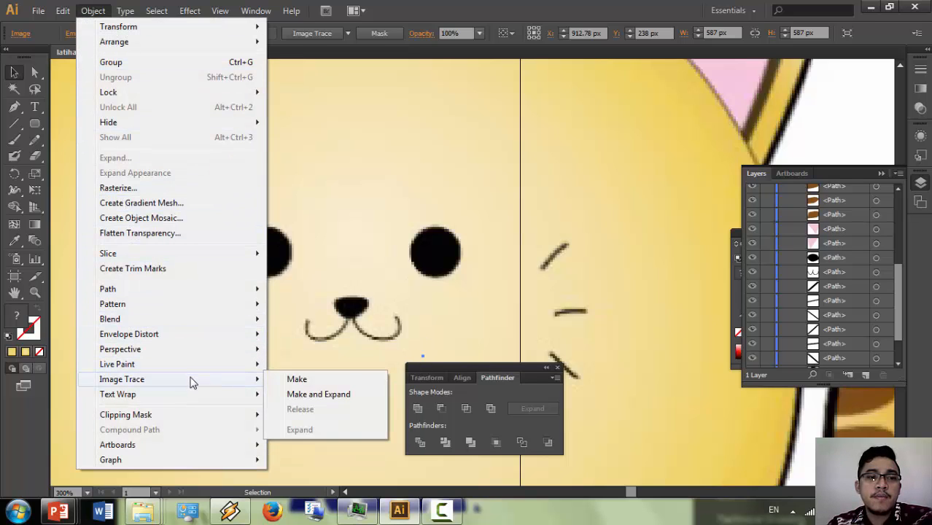
left_click(312, 395)
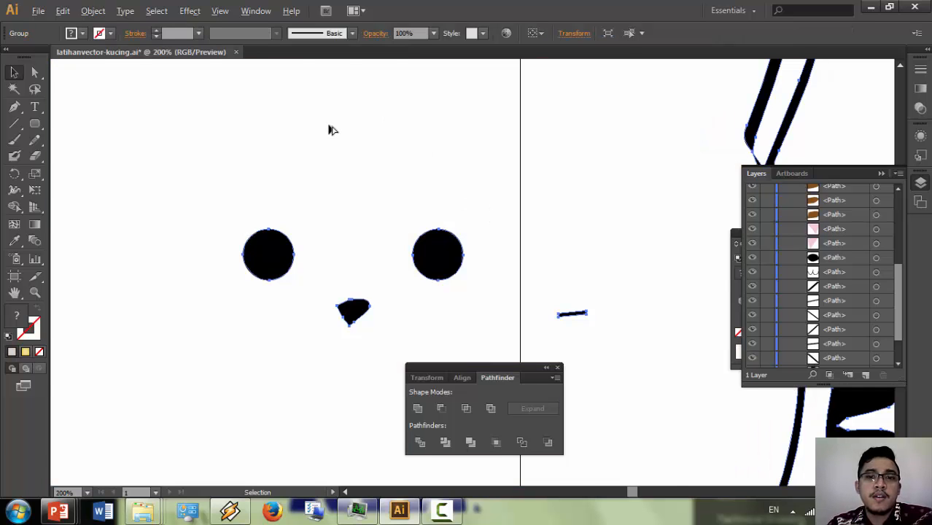
Step: Examine the whole expanded black-and-white cat and undo the trace and expansion
scroll(332, 129, "down", 2)
scroll(350, 150, "down", 1)
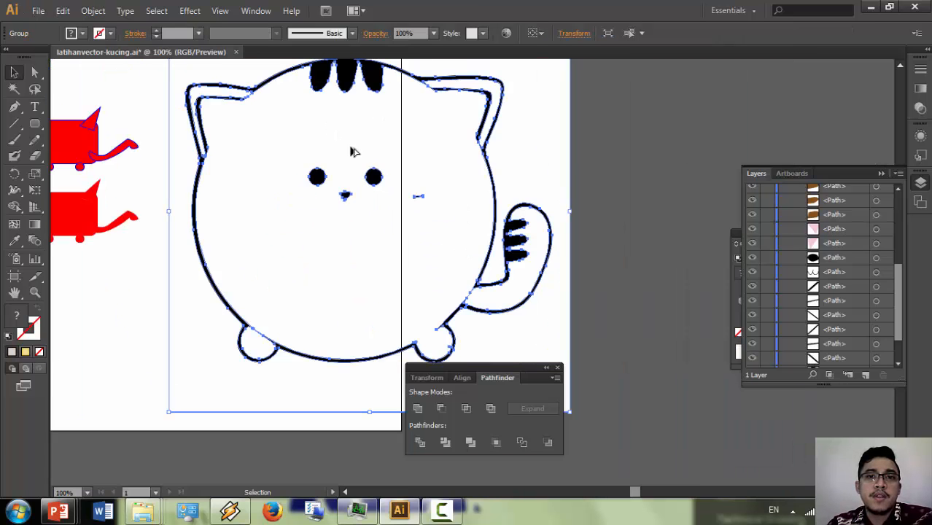
scroll(371, 105, "up", 2)
left_click(634, 144)
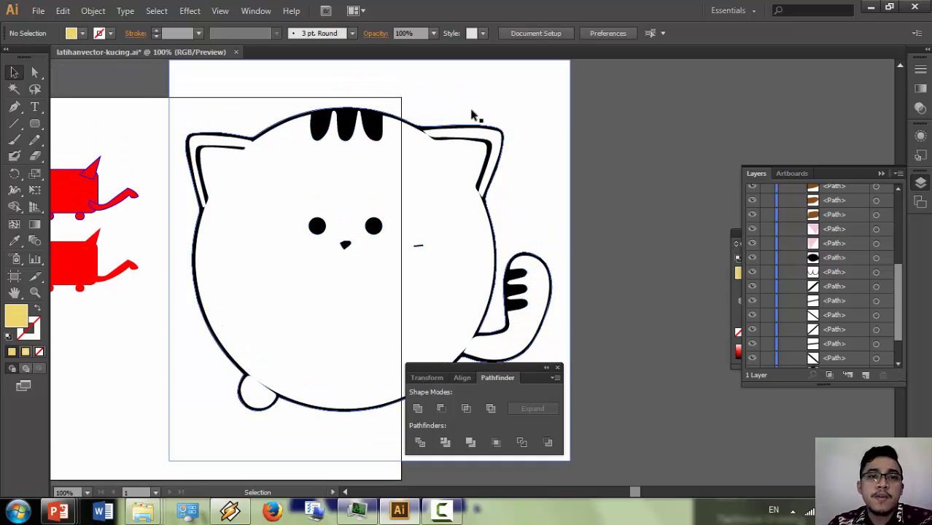
left_click(454, 106)
key("ctrl+z")
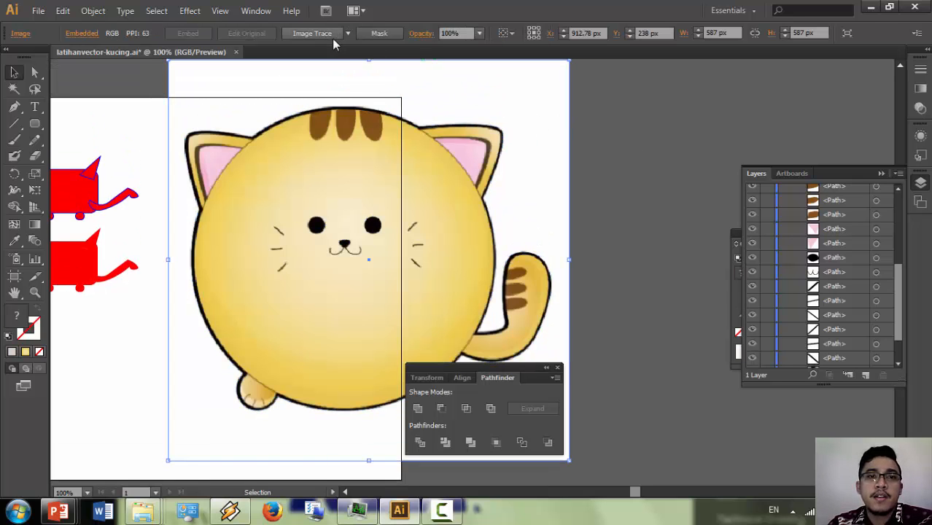
left_click(93, 10)
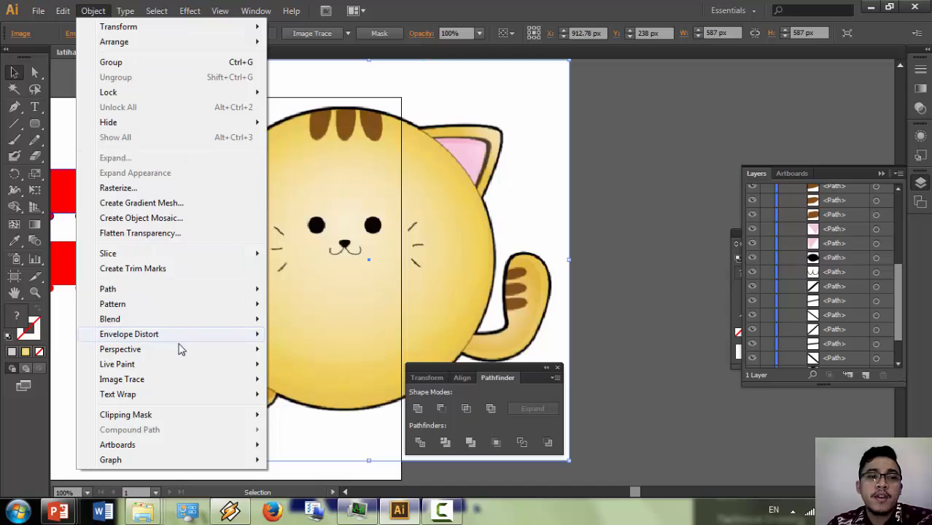
left_click(583, 242)
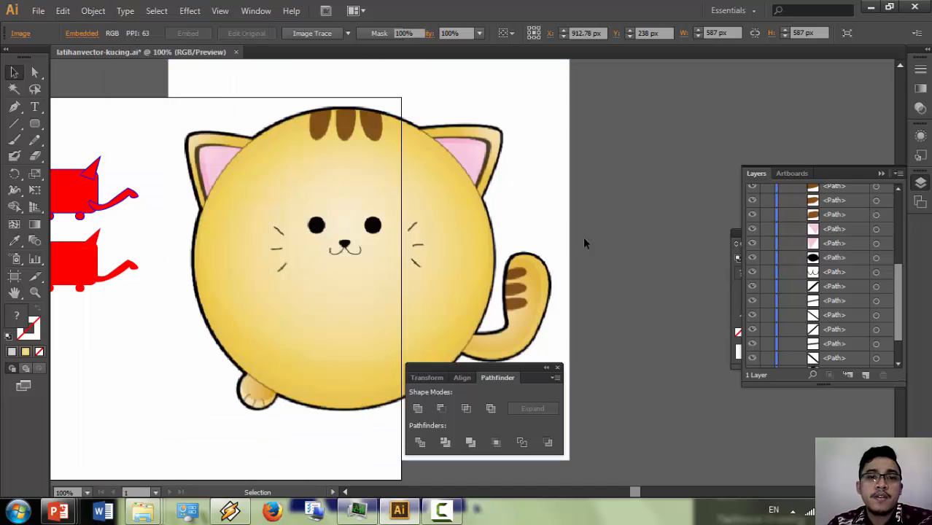
left_click(583, 242)
Step: Draw a yellow rounded rectangle across the artboard's lower-left corner and a yellow ellipse farther right on its lower edge
scroll(427, 219, "down", 6)
scroll(377, 214, "left", 5)
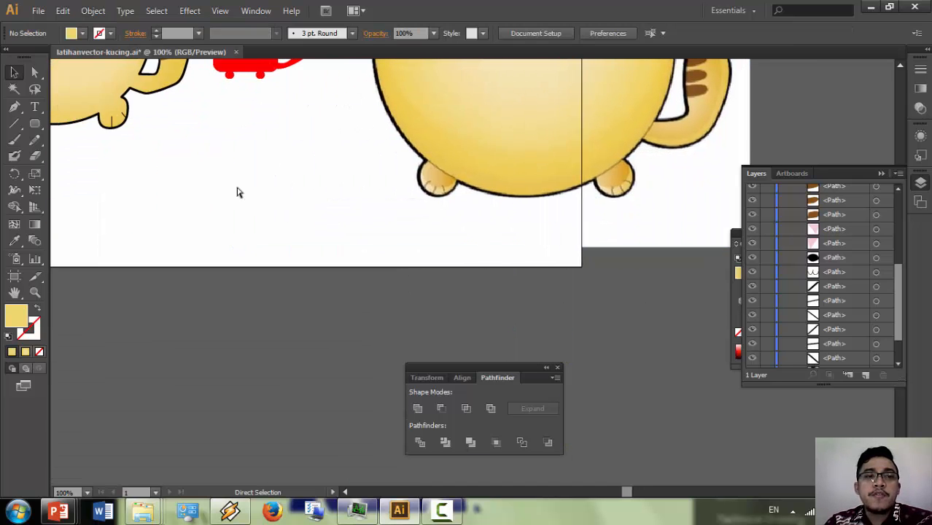
scroll(235, 186, "left", 6)
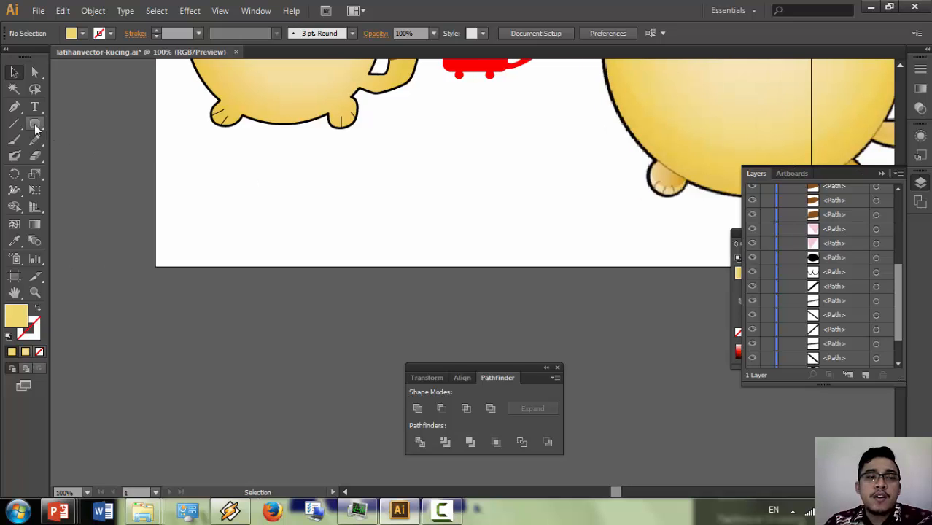
left_click(34, 123)
left_click_drag(99, 187, 226, 277)
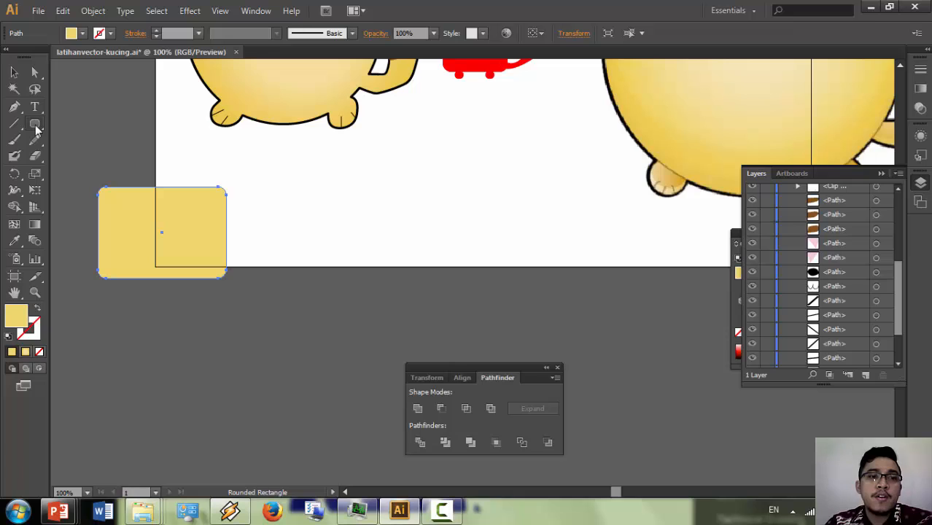
left_click_drag(40, 130, 75, 159)
left_click_drag(454, 211, 562, 299)
Step: Select the rounded rectangle together with the ellipse, make a blend between them and deselect the result
key("v")
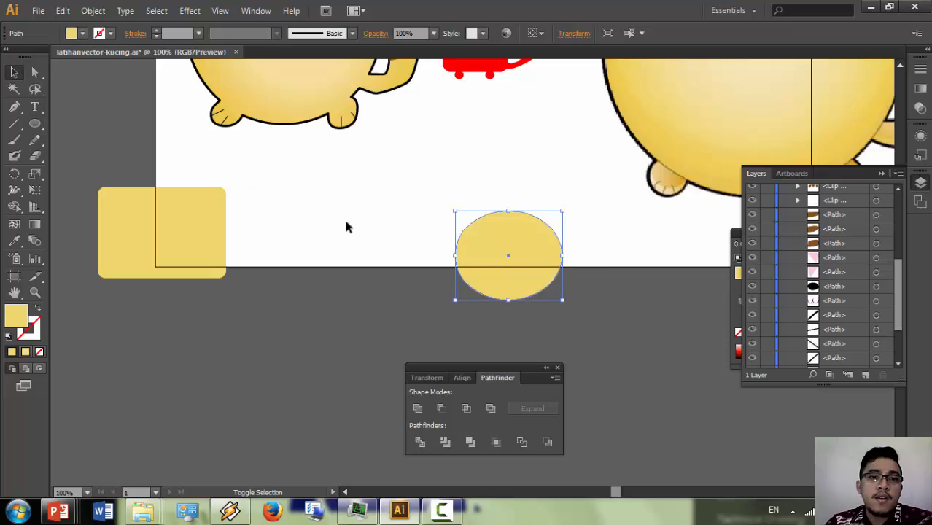
left_click(210, 220, "shift")
left_click(93, 11)
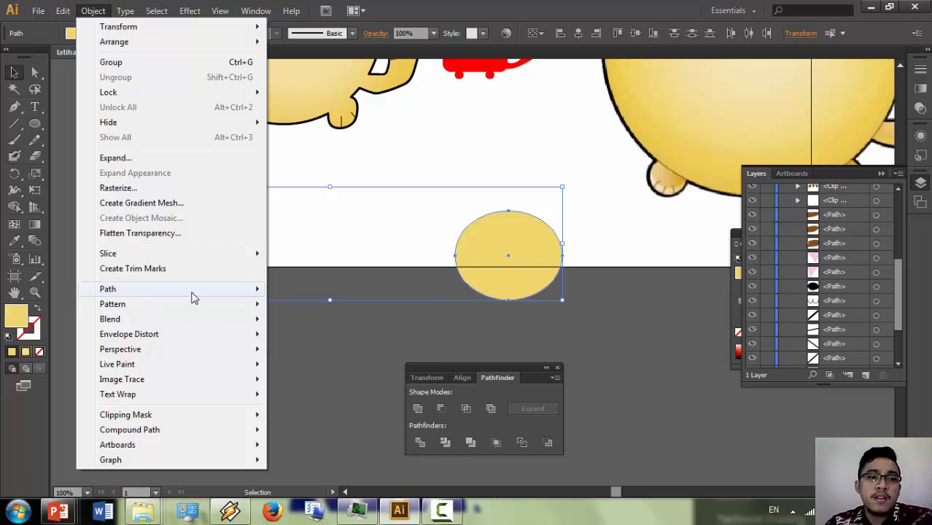
mouse_move(194, 323)
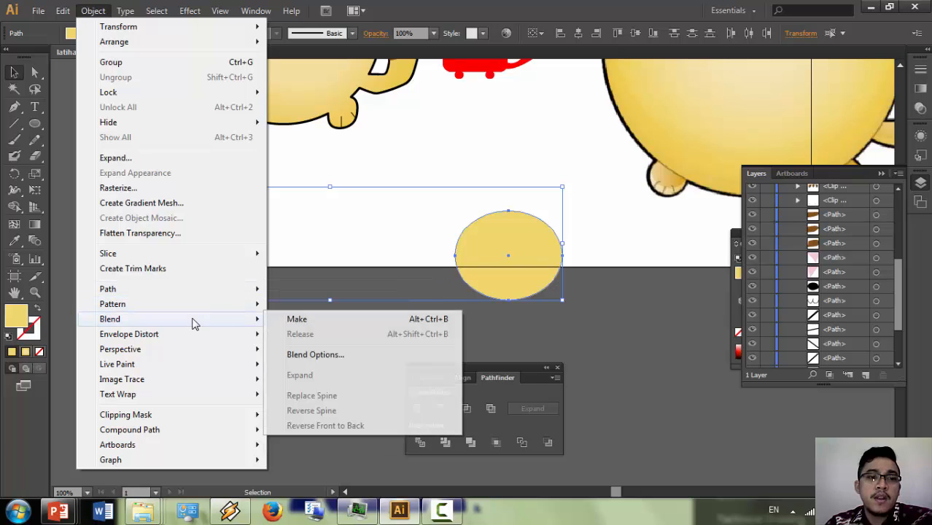
left_click(279, 319)
left_click(387, 307)
left_click(438, 265)
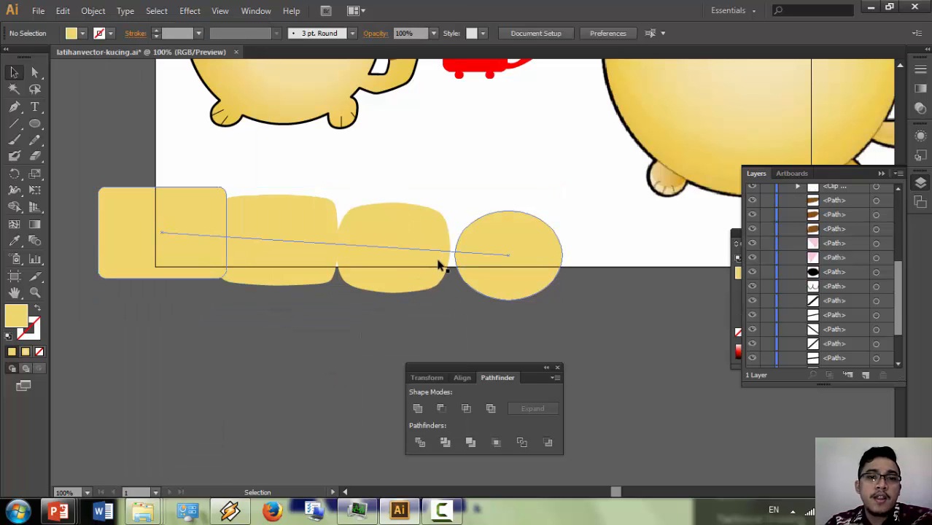
left_click(115, 177)
Step: Draw a yellow triangle with the Pen tool below the blended shapes, outside the artboard
left_click(34, 123)
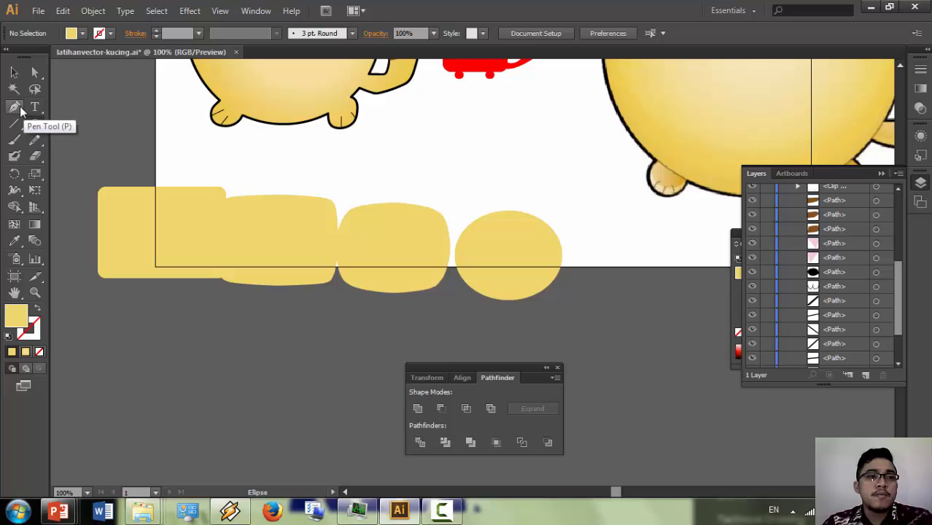
left_click(20, 107)
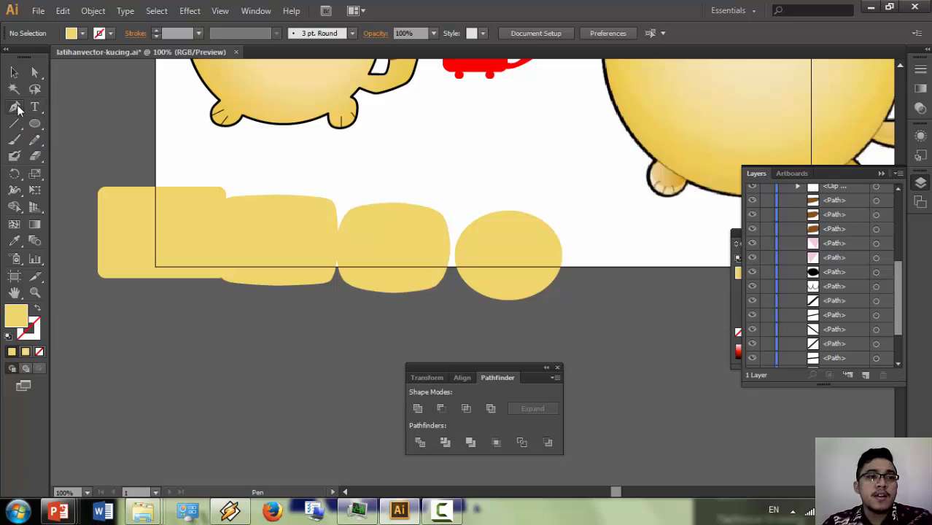
left_click(174, 333)
left_click(263, 418)
left_click(128, 417)
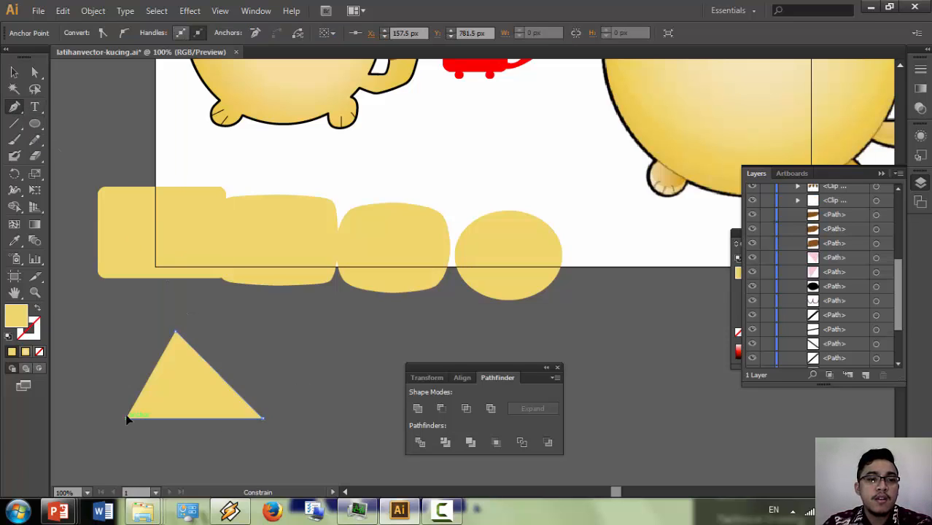
Step: Preview a 3D Extrude & Bevel on the yellow triangle, rotate it to about -12°, 79° and -6°, and cancel the effect
left_click(14, 72)
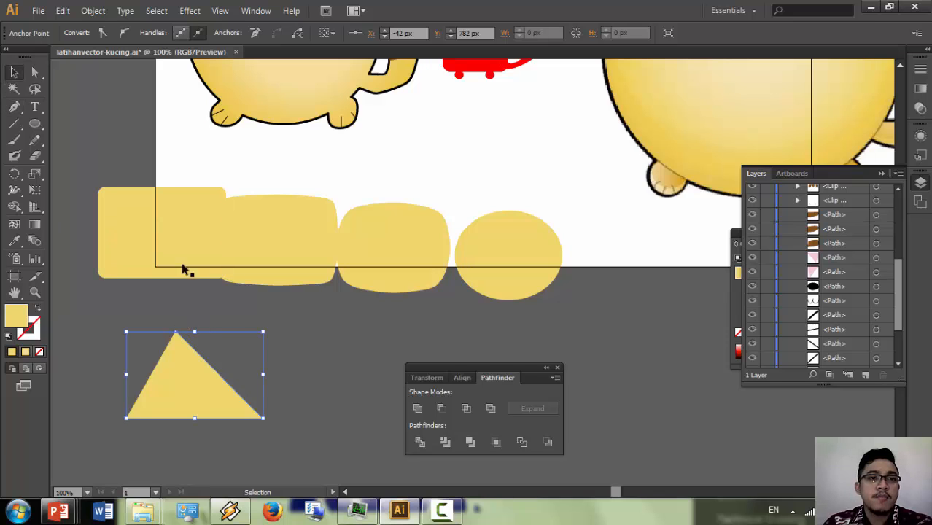
left_click(190, 10)
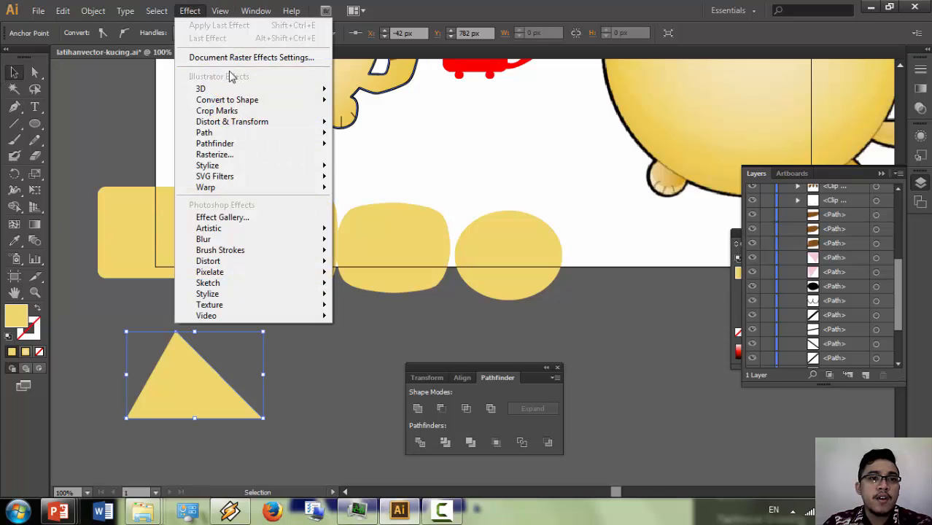
mouse_move(238, 89)
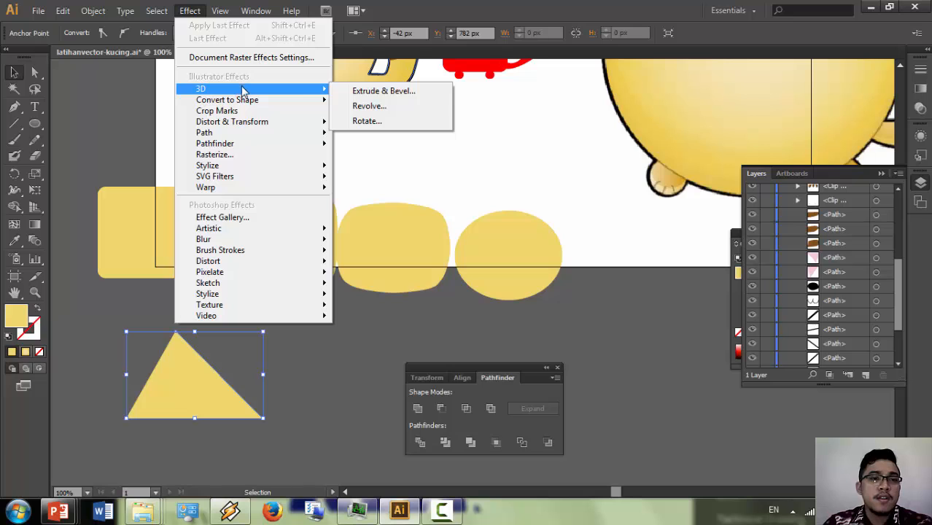
left_click(357, 91)
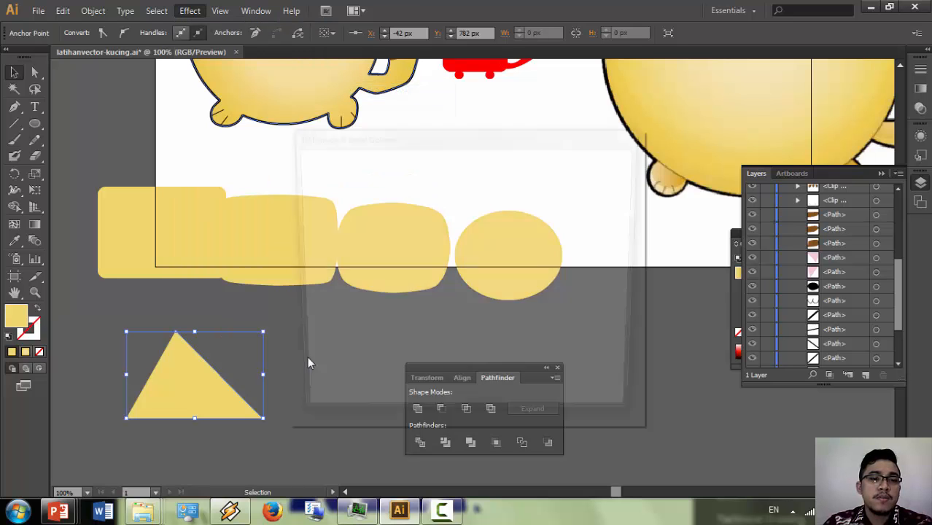
left_click(325, 406)
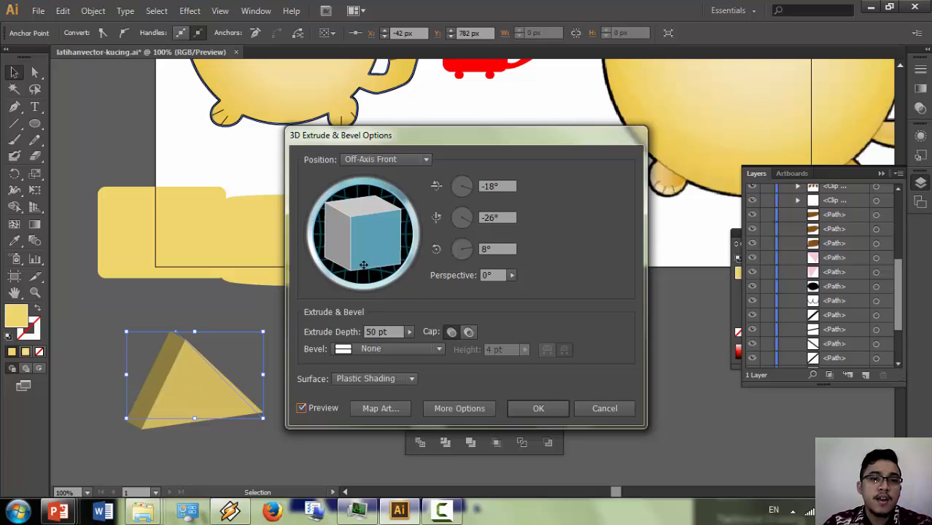
left_click_drag(363, 264, 389, 282)
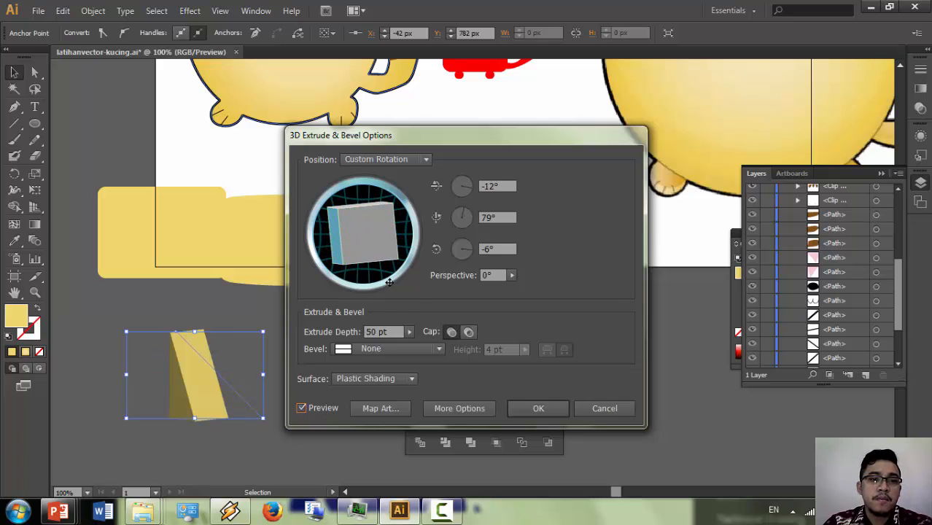
left_click(594, 407)
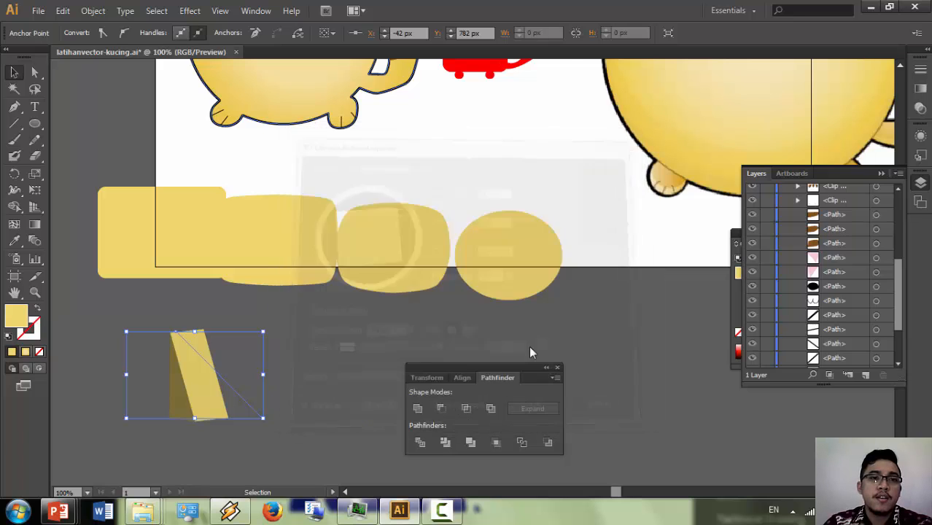
Step: Add the point text "dsdsdsdsdsds" between the triangle and the blended shapes, and select it as an object
left_click(196, 13)
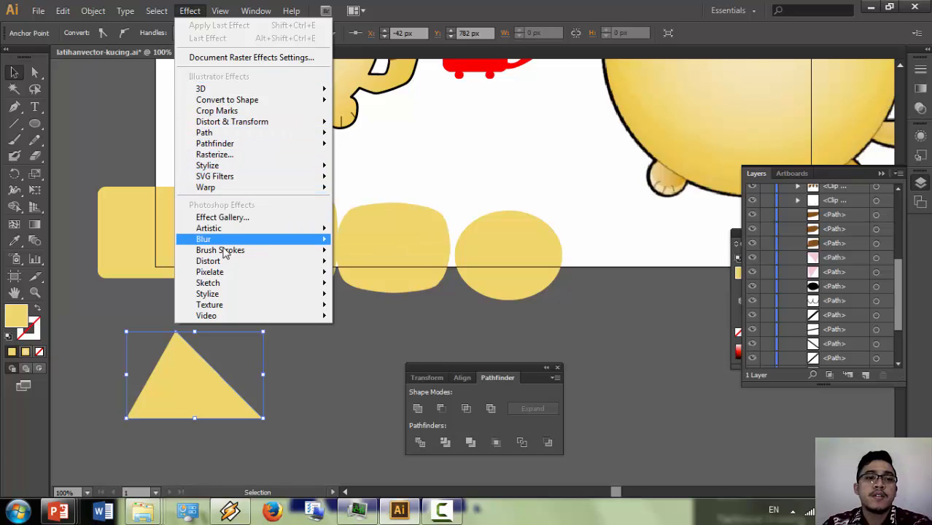
left_click(31, 109)
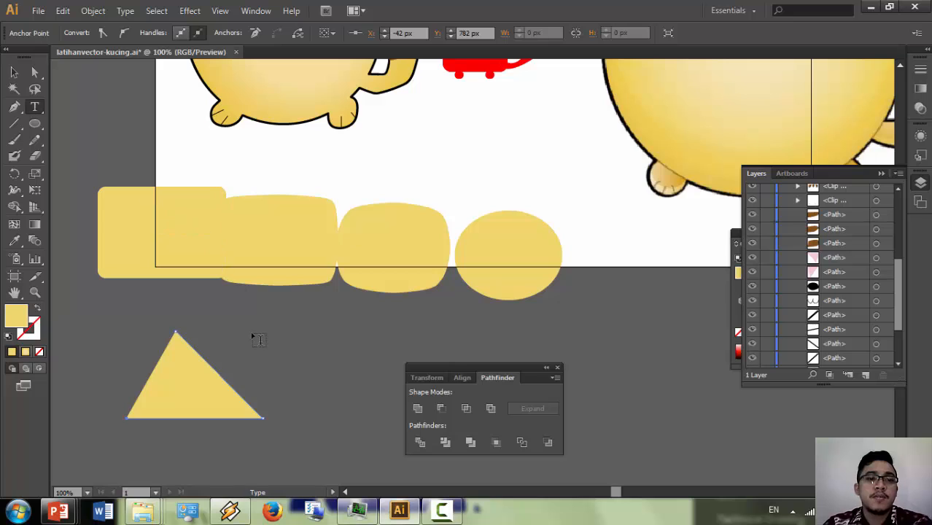
left_click(283, 341)
type("dsdsdsdsdsds")
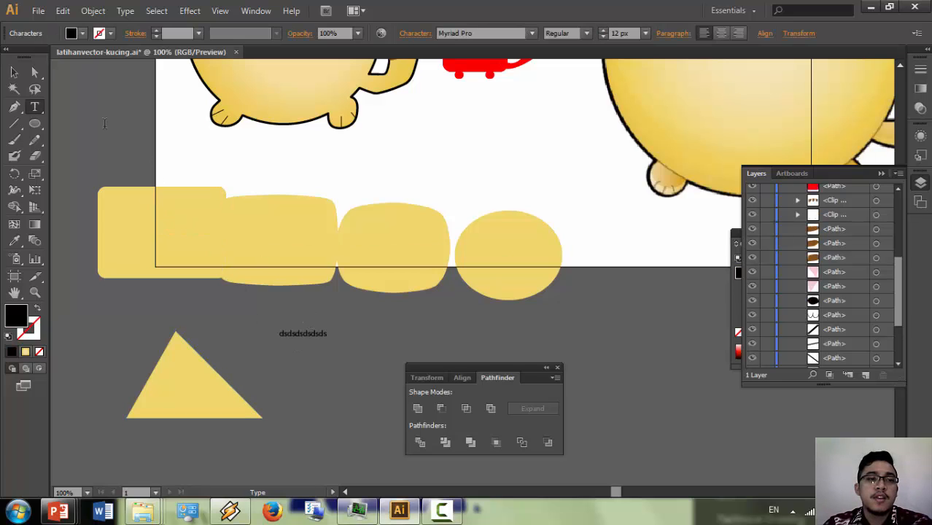
left_click(14, 71)
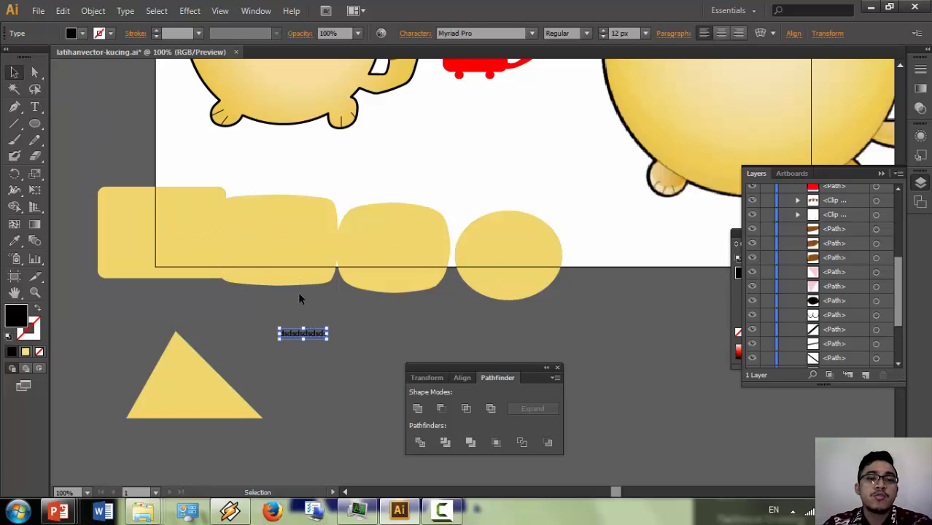
left_click(346, 339)
left_click(321, 333)
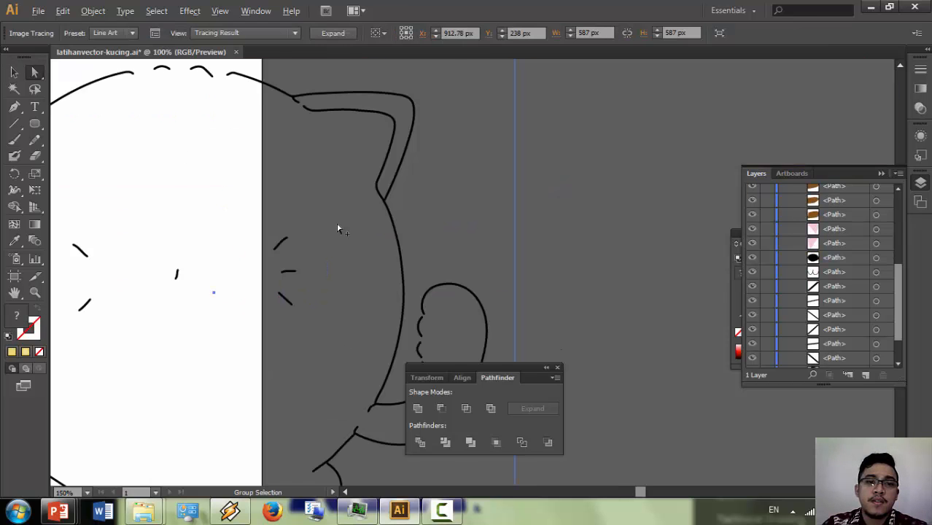
Step: Deselect the Line Art tracing and look over the yellow cat, the red cats and the traced cat
scroll(338, 229, "down", 2)
scroll(335, 222, "left", 5)
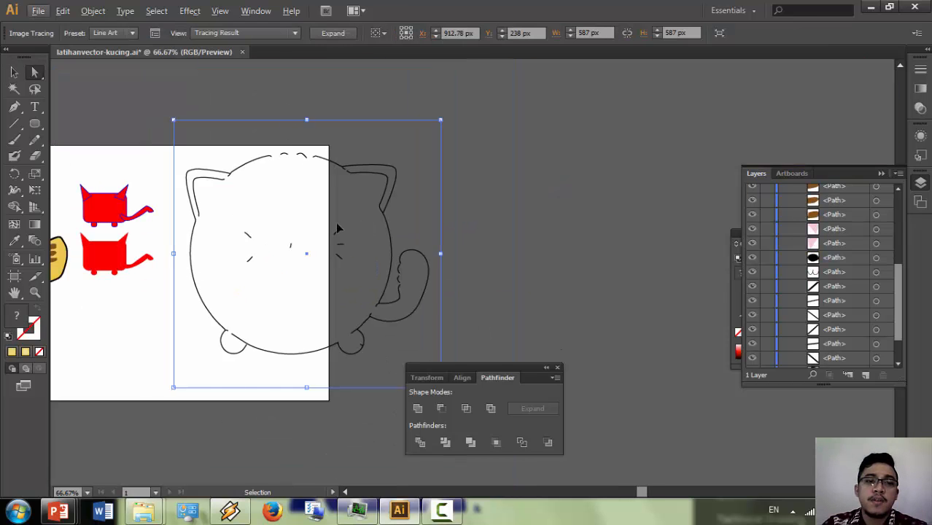
left_click(38, 10)
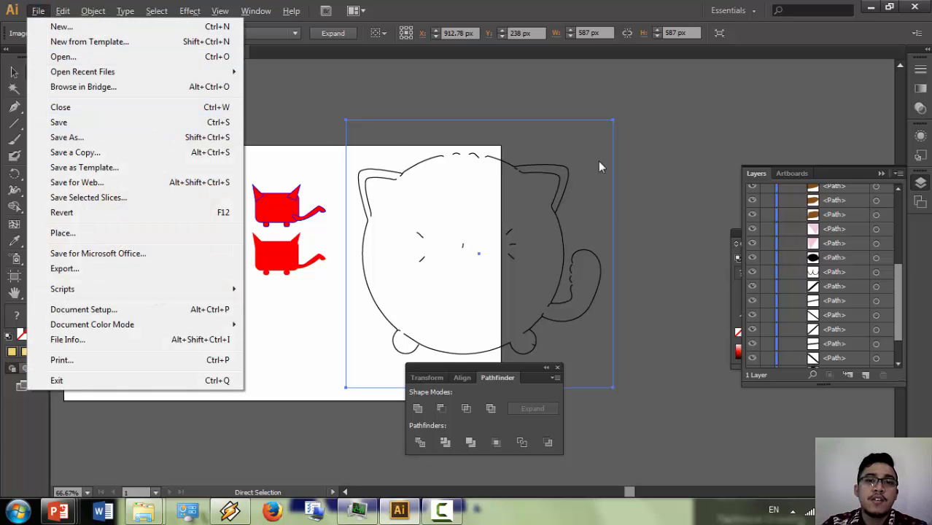
left_click(672, 154)
left_click(671, 154)
scroll(489, 183, "left", 4)
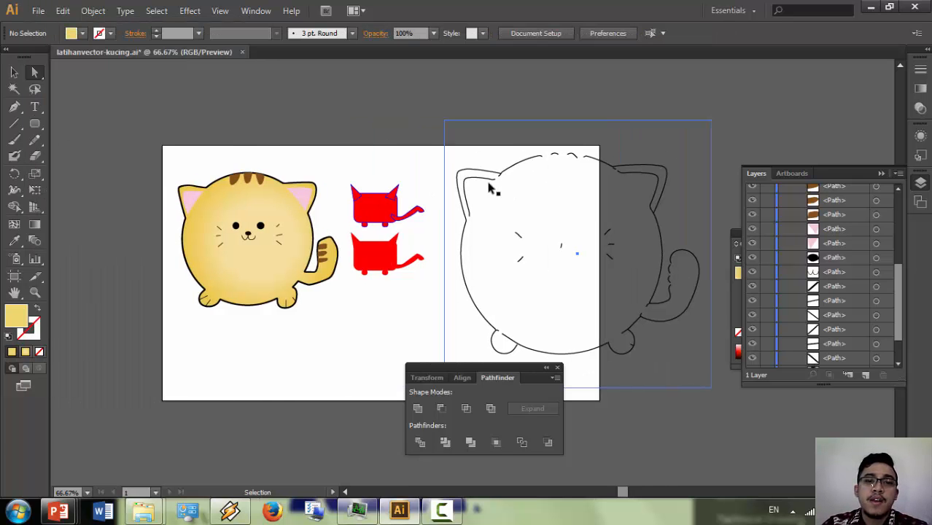
scroll(321, 211, "up", 3)
scroll(320, 212, "down", 5)
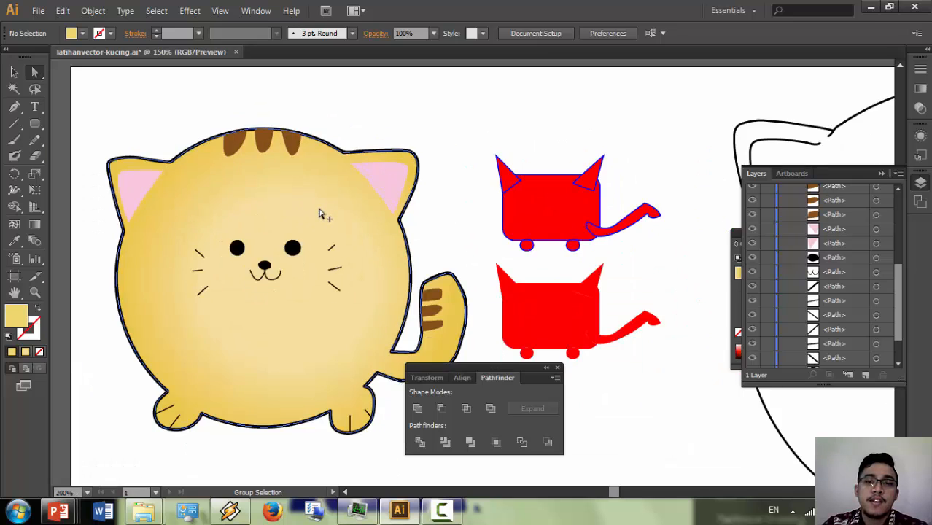
scroll(256, 185, "right", 2)
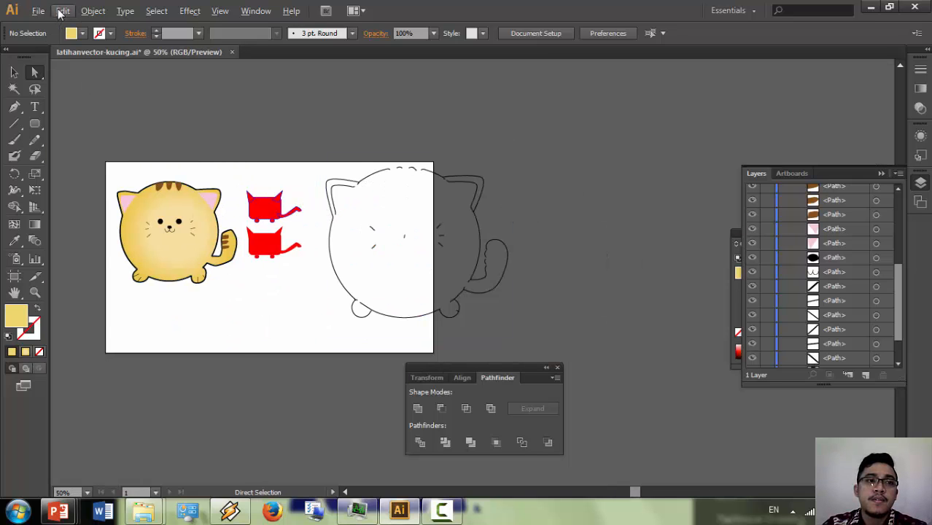
Step: Save the document under its existing name and leave the traced cat deselected
left_click(38, 10)
left_click(69, 122)
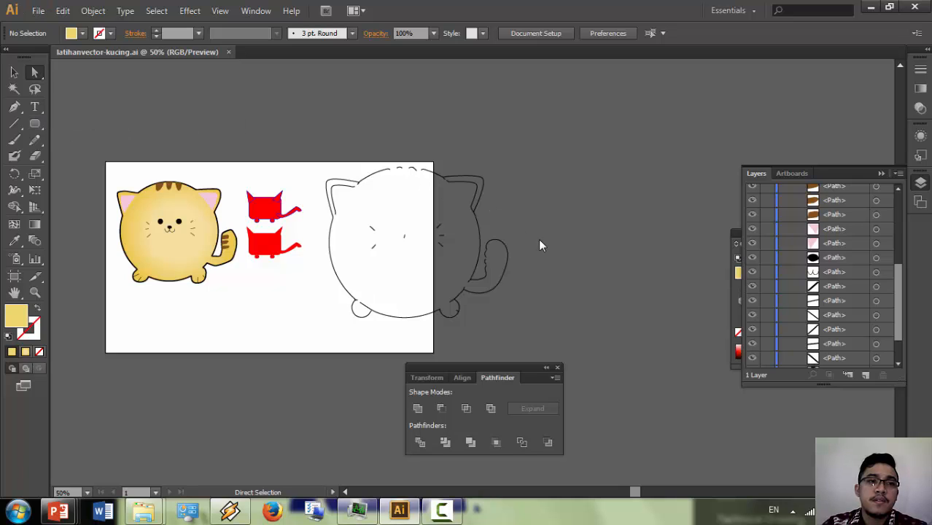
left_click(444, 235)
left_click(468, 231)
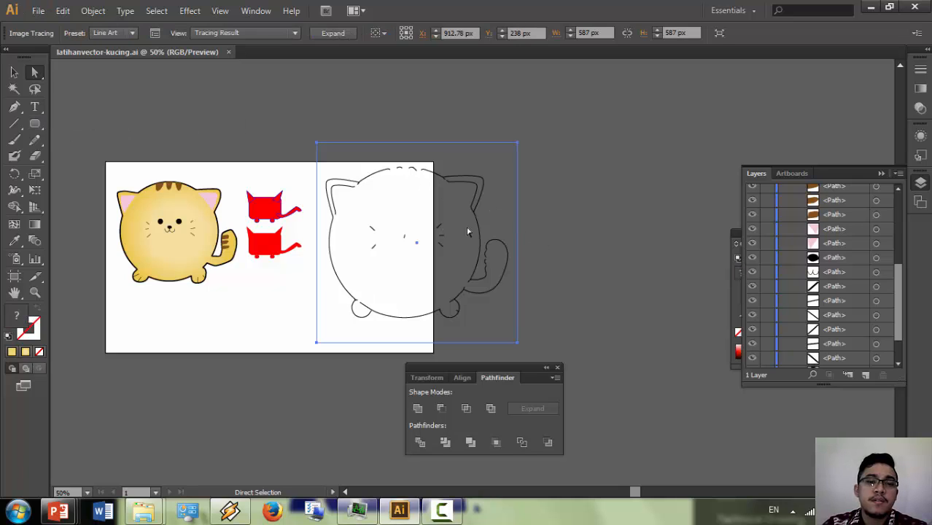
left_click(593, 229)
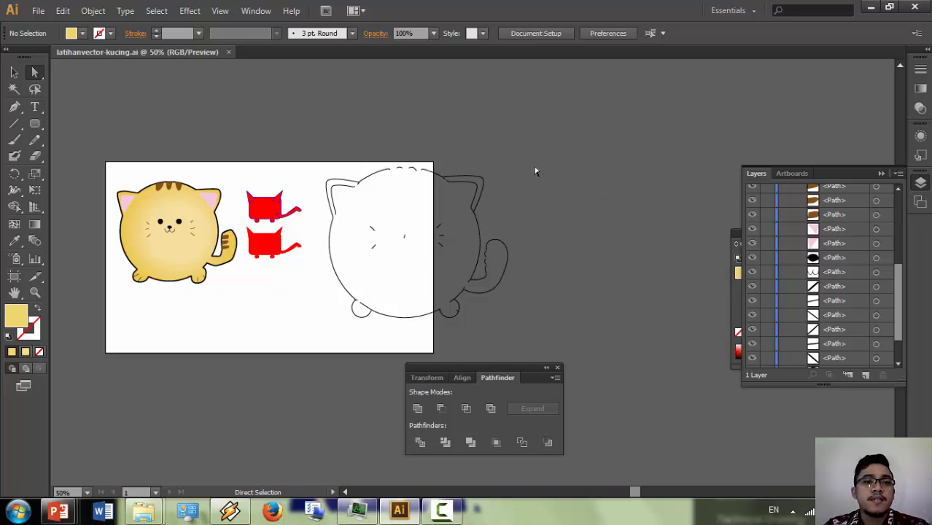